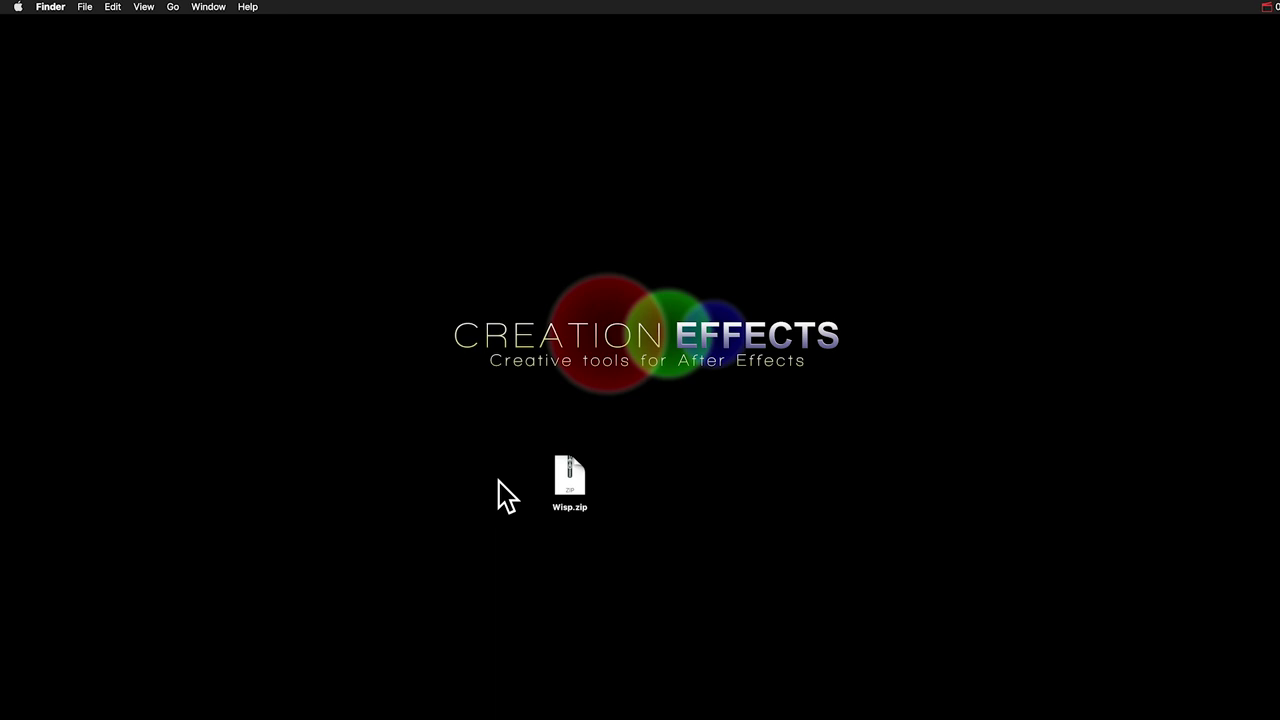
Step: Extract the Wisp.zip archive on the desktop and open the resulting Wisp folder
right_click(569, 483)
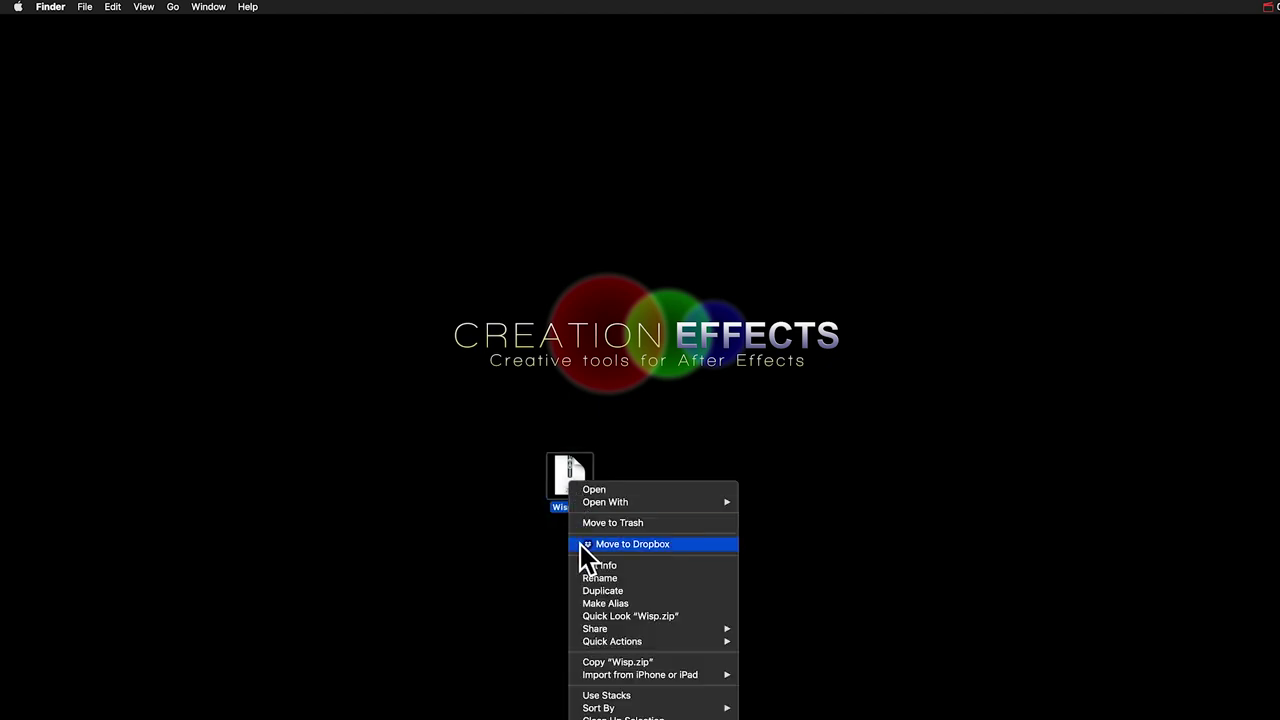
left_click(520, 541)
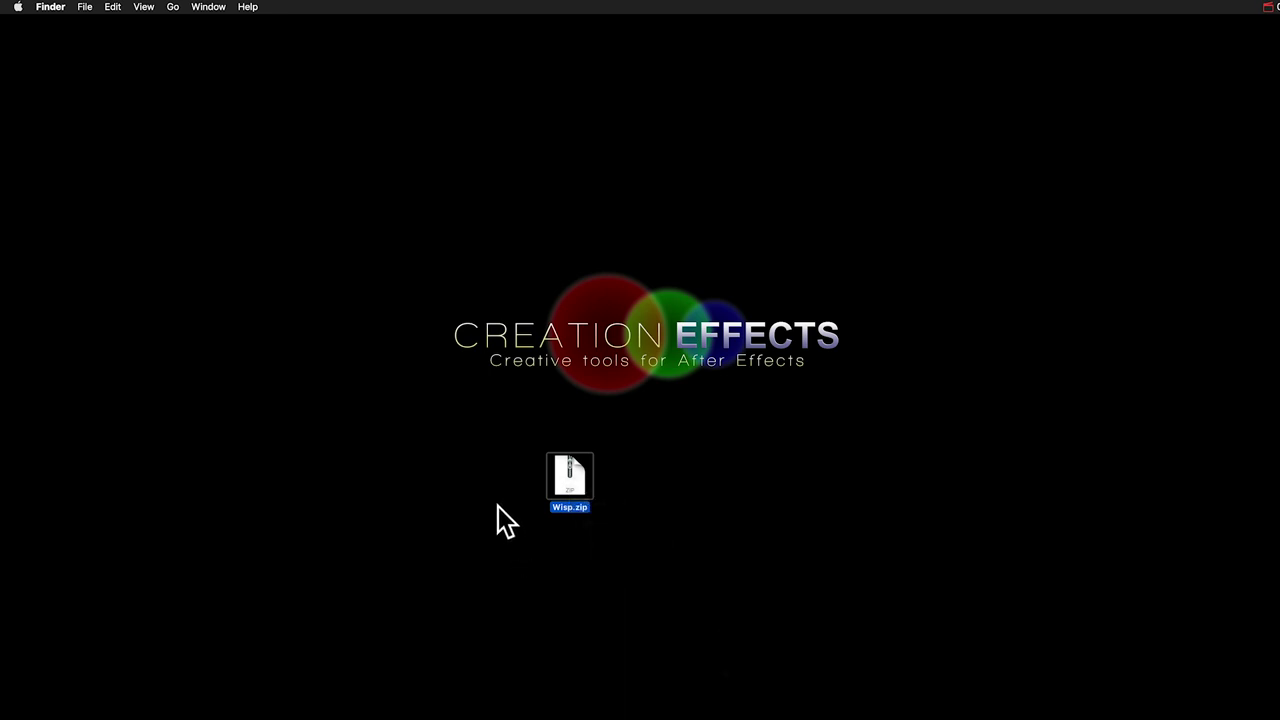
double_click(560, 472)
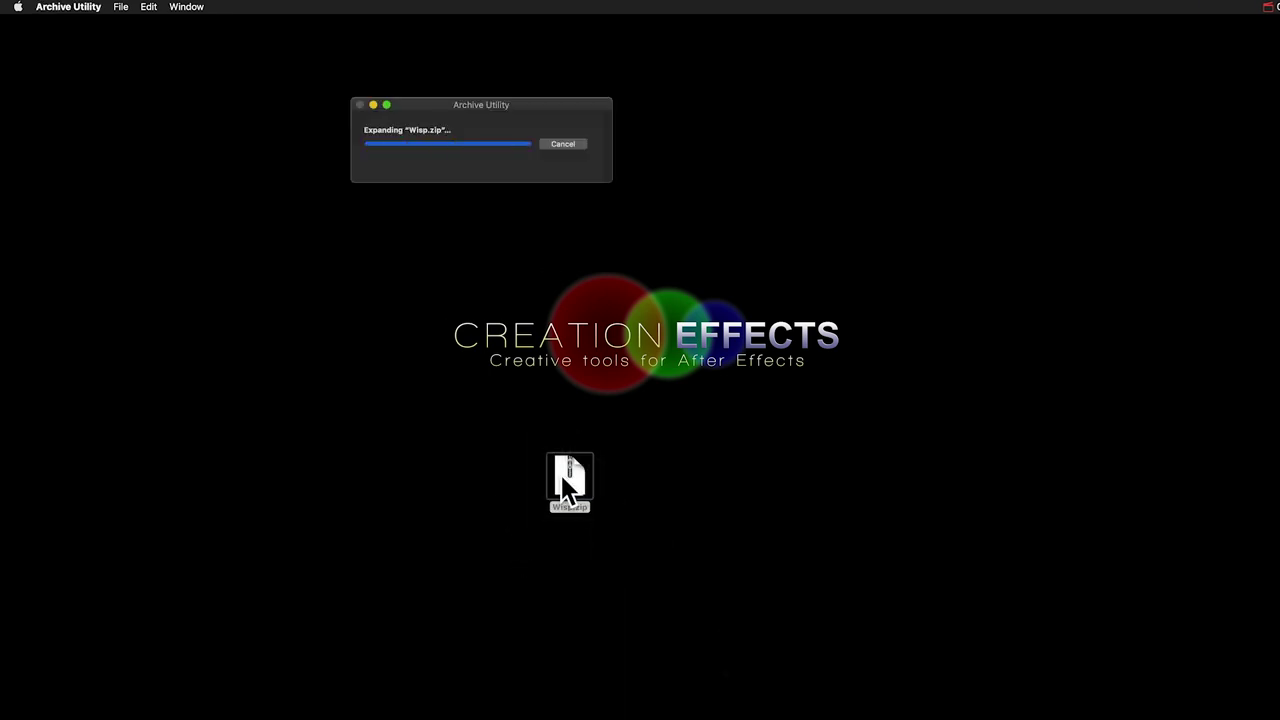
left_click_drag(581, 485, 663, 474)
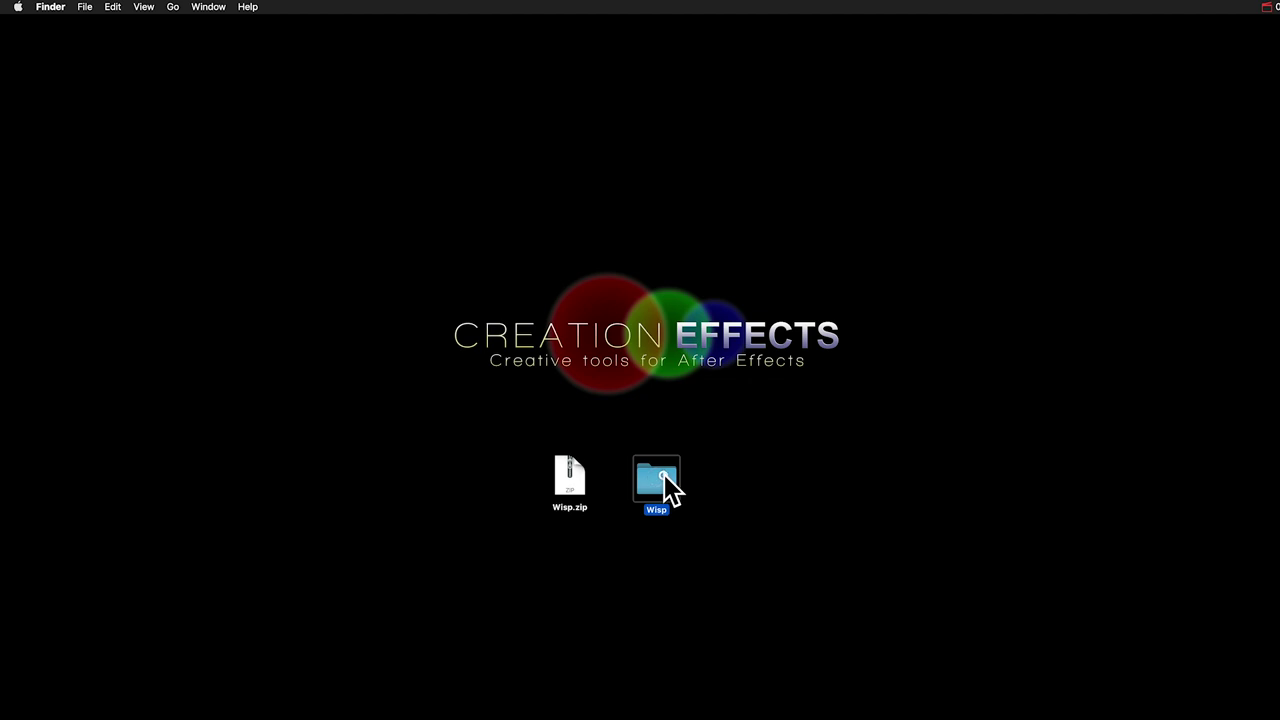
double_click(664, 474)
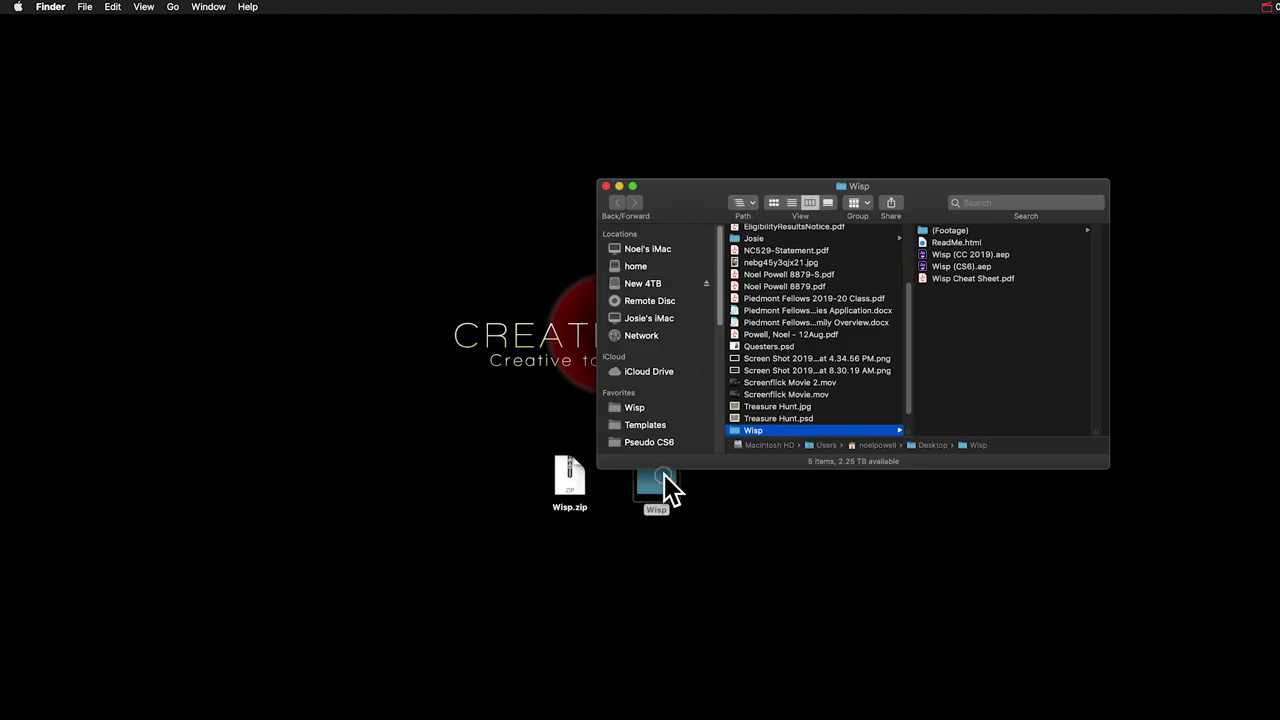
Step: Open Wisp Cheat Sheet.pdf, examine its how-to and troubleshooting topics, and quit the PDF reader
double_click(984, 279)
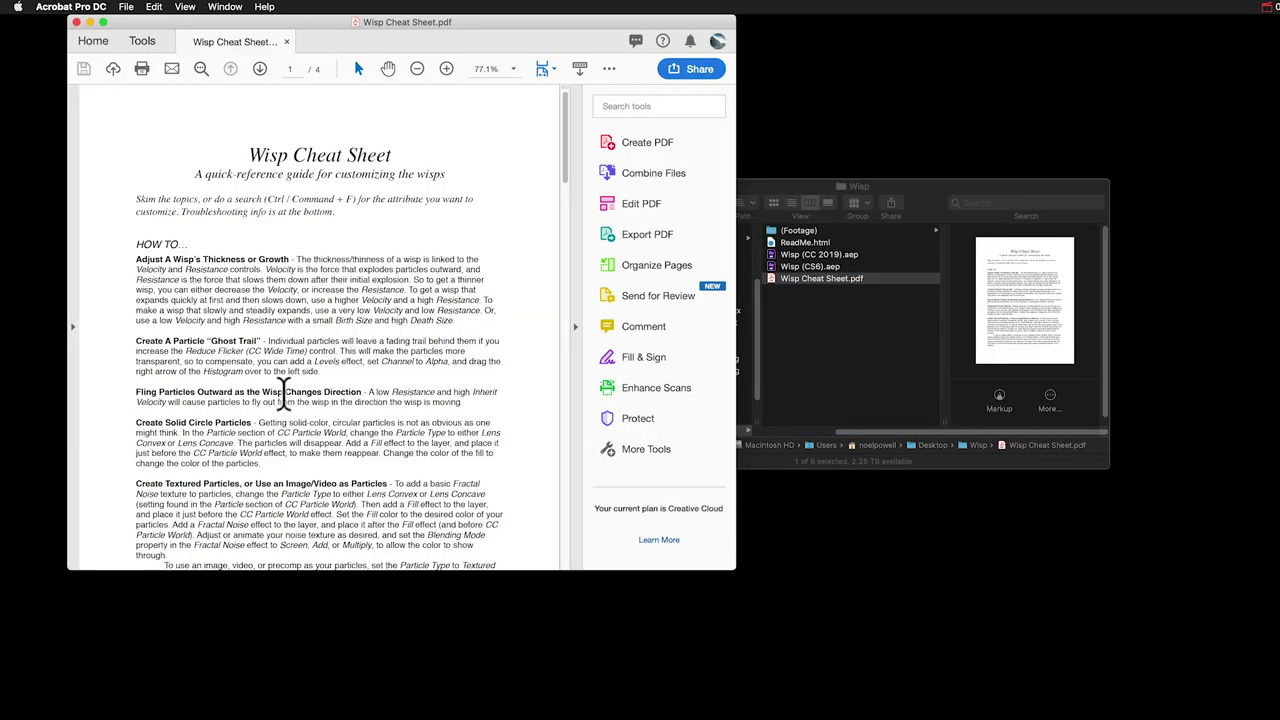
scroll(285, 395, "down", 10)
scroll(285, 393, "down", 10)
scroll(284, 393, "down", 5)
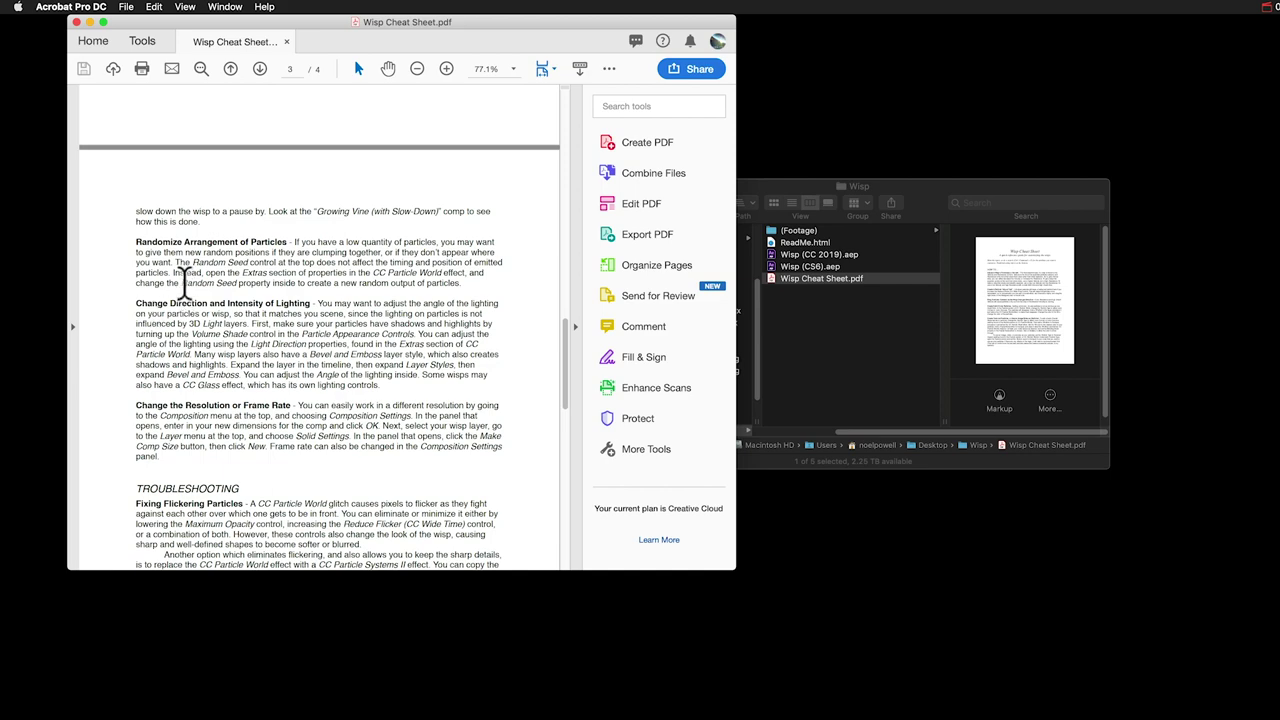
scroll(183, 283, "up", 10)
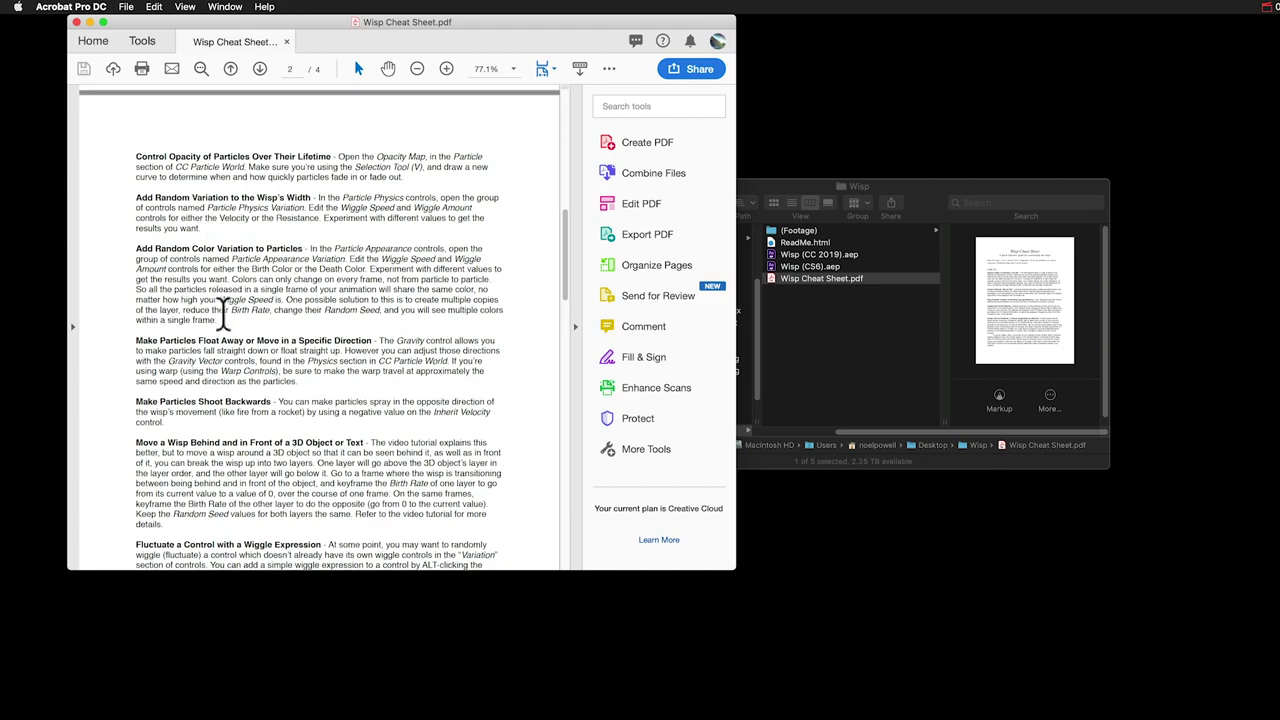
scroll(290, 278, "down", 2)
scroll(293, 278, "down", 10)
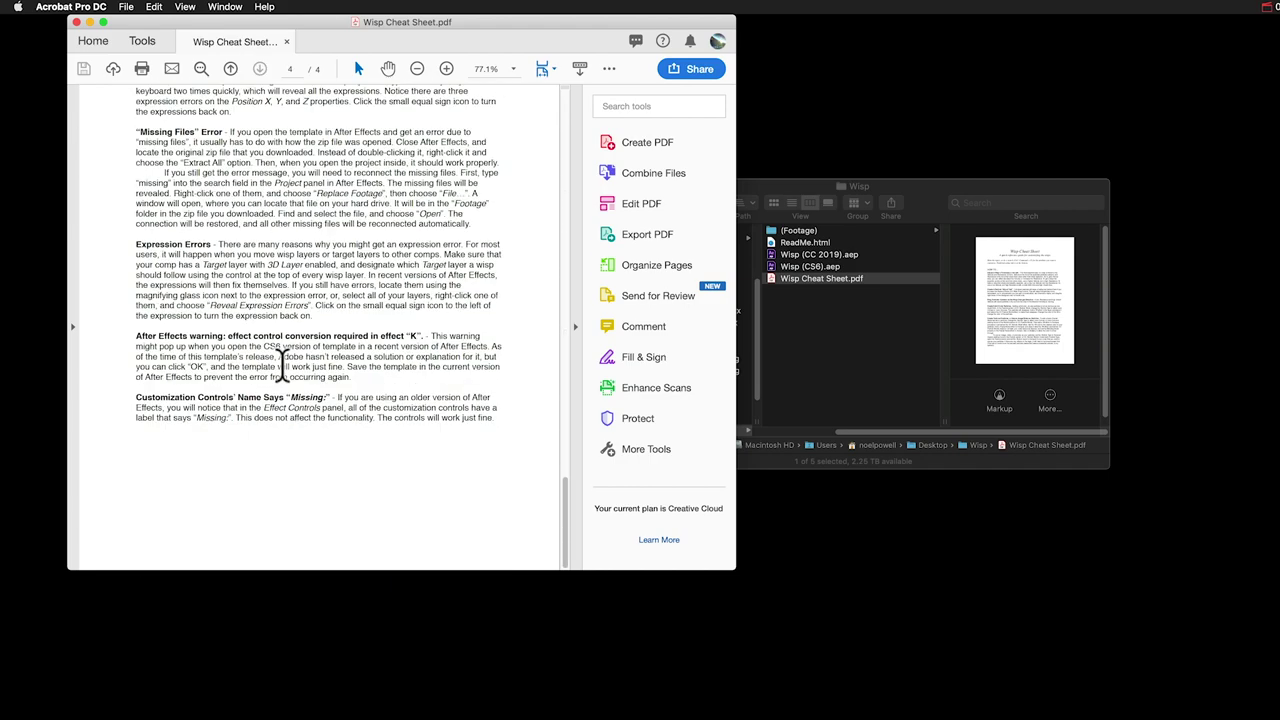
scroll(180, 250, "up", 1)
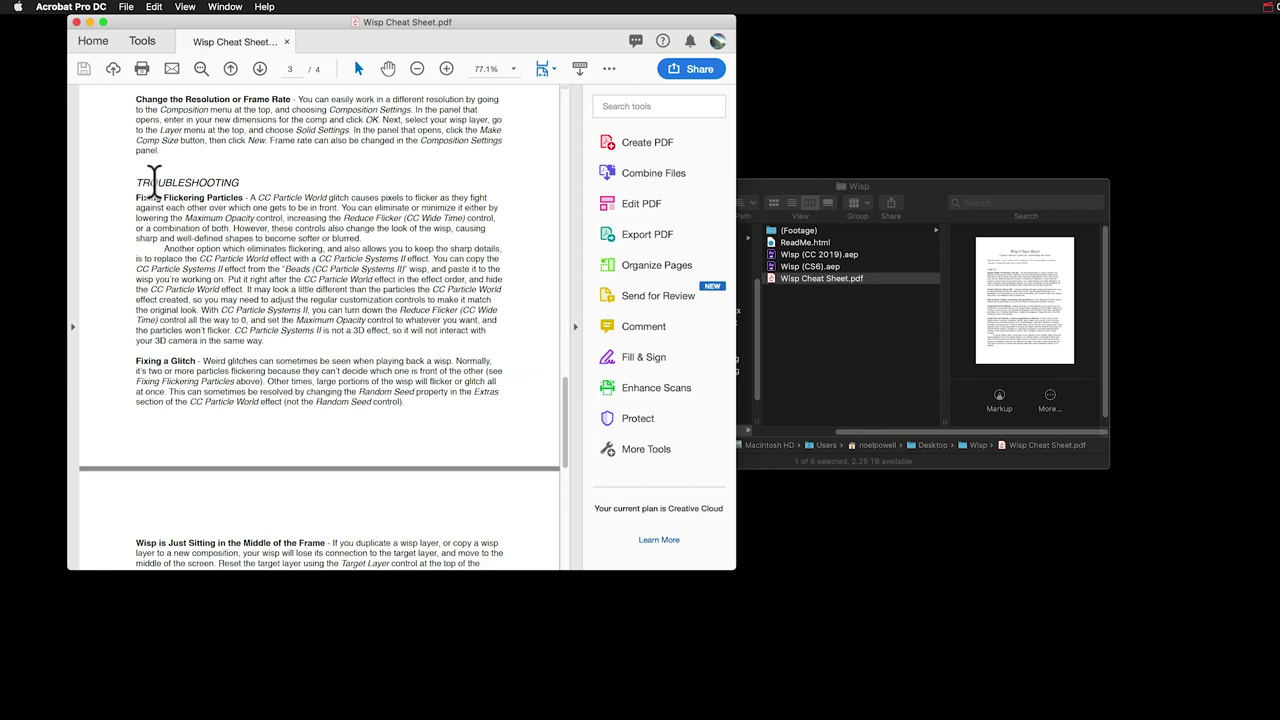
key("super+q")
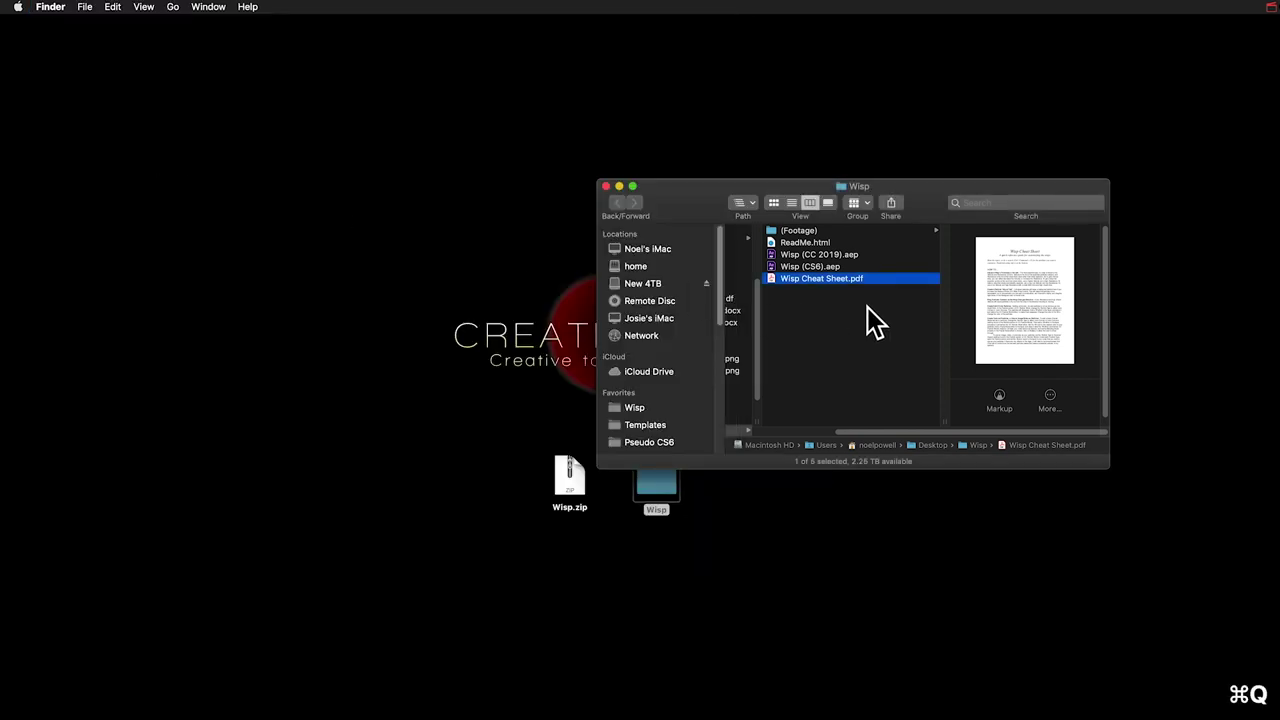
Step: Open the Wisp (CC 2019).aep project from the Wisp folder in After Effects
left_click(863, 307)
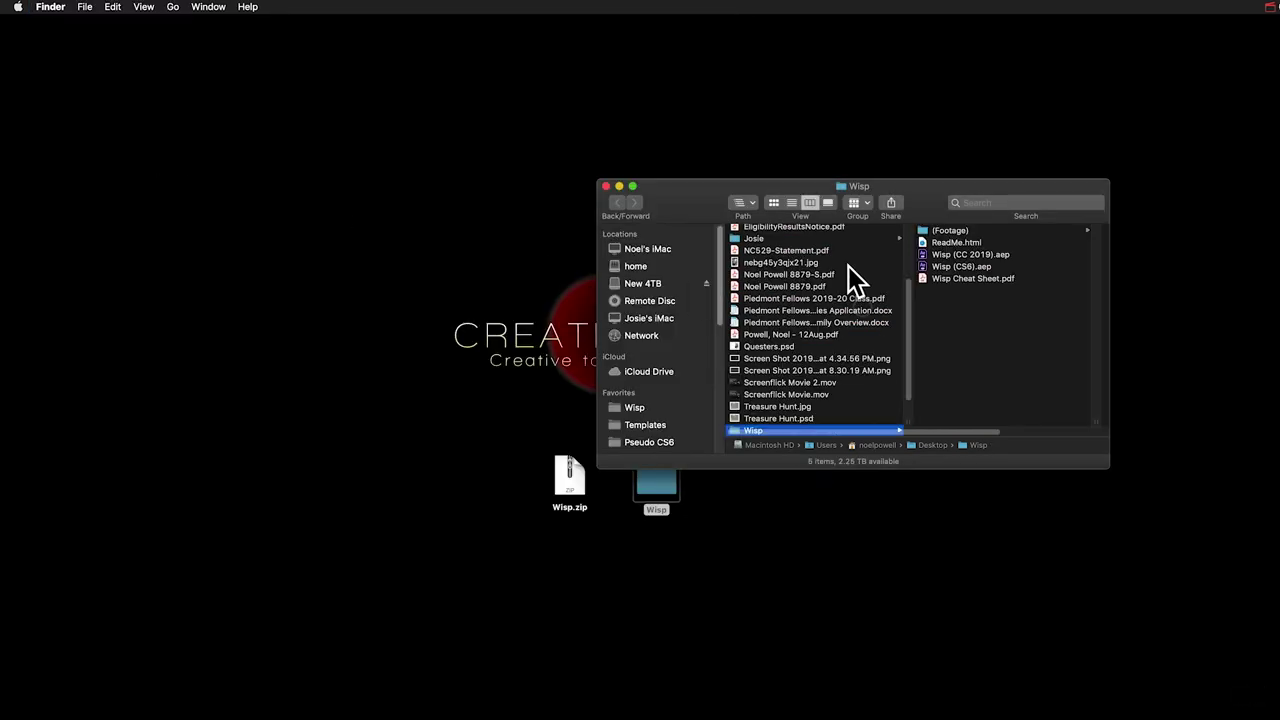
left_click(1014, 256)
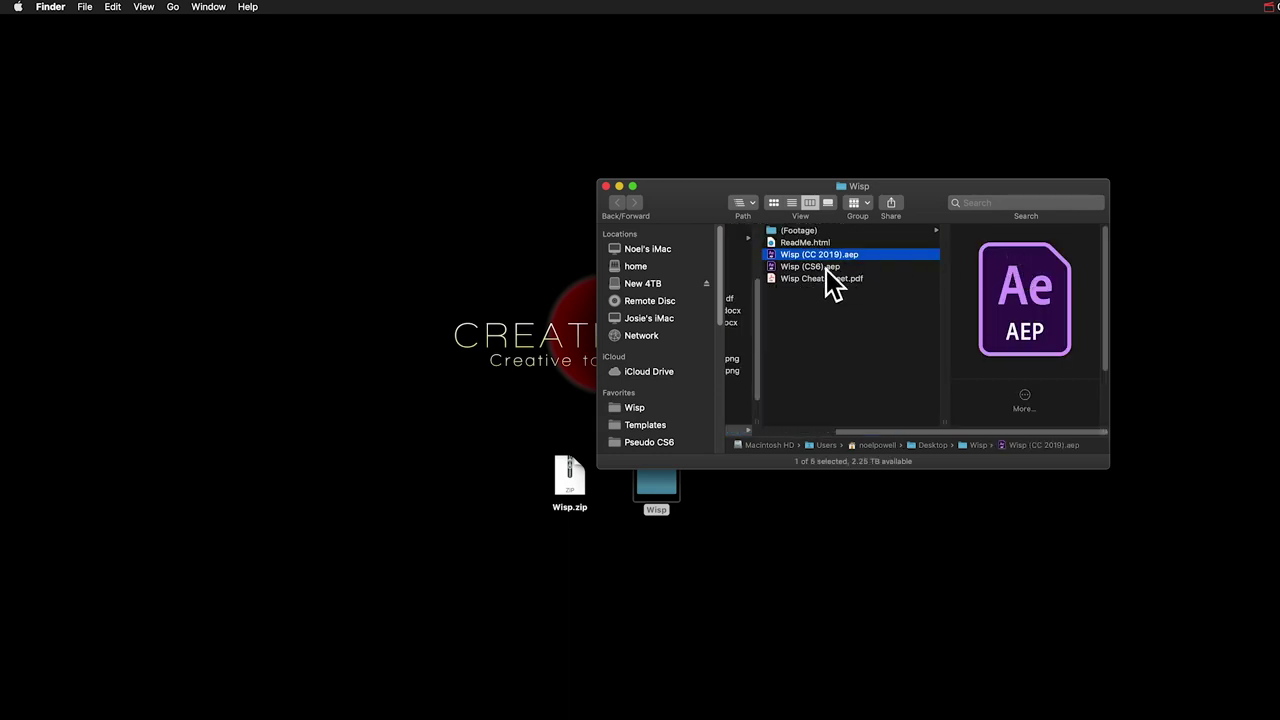
left_click(792, 267)
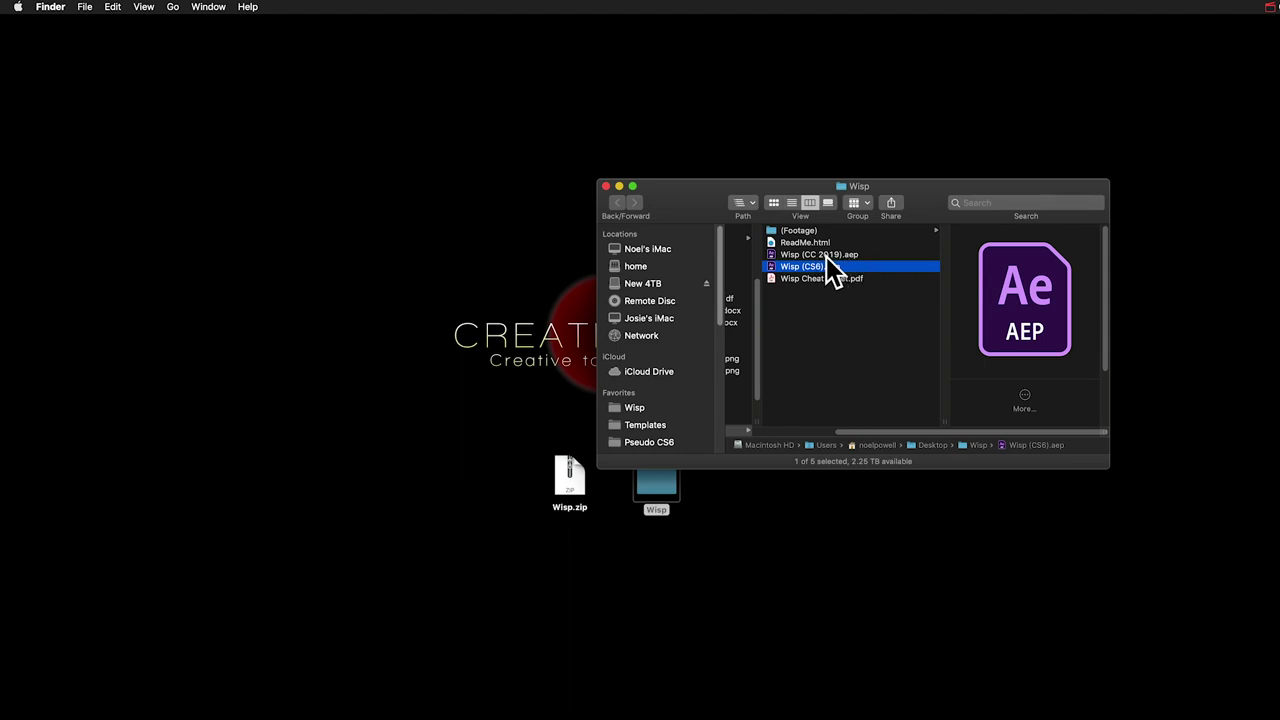
left_click(829, 255)
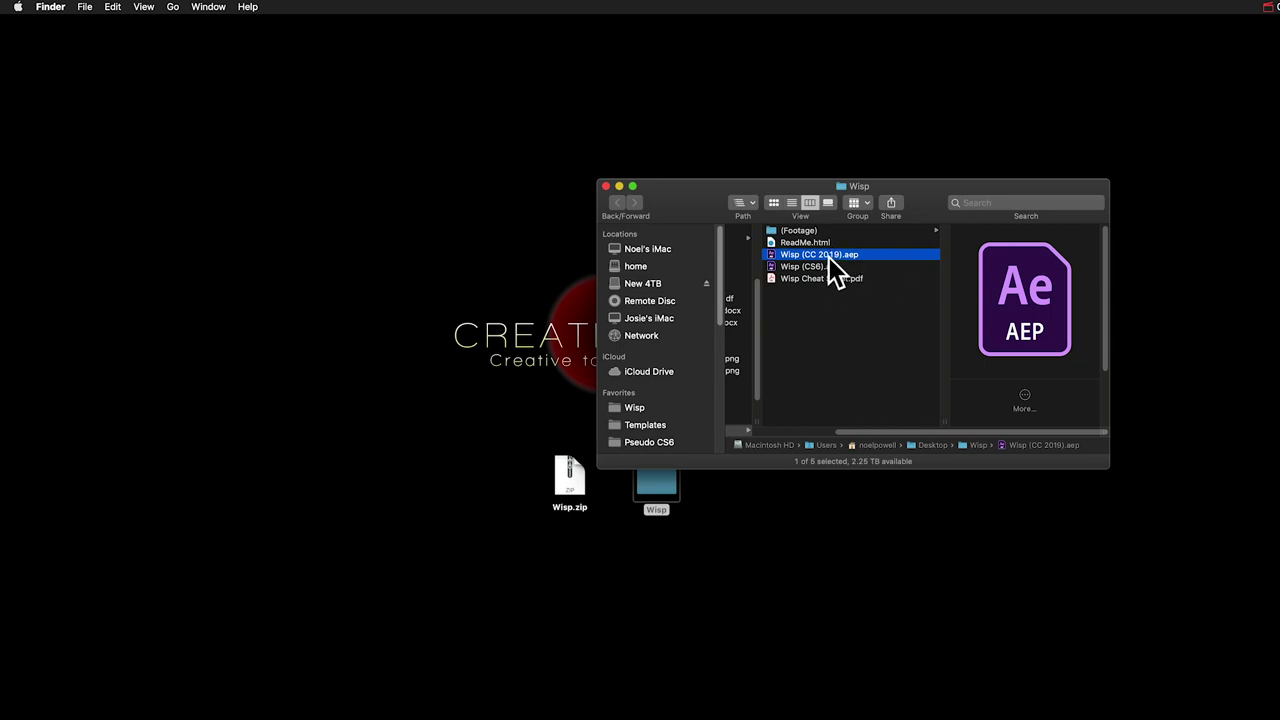
double_click(830, 254)
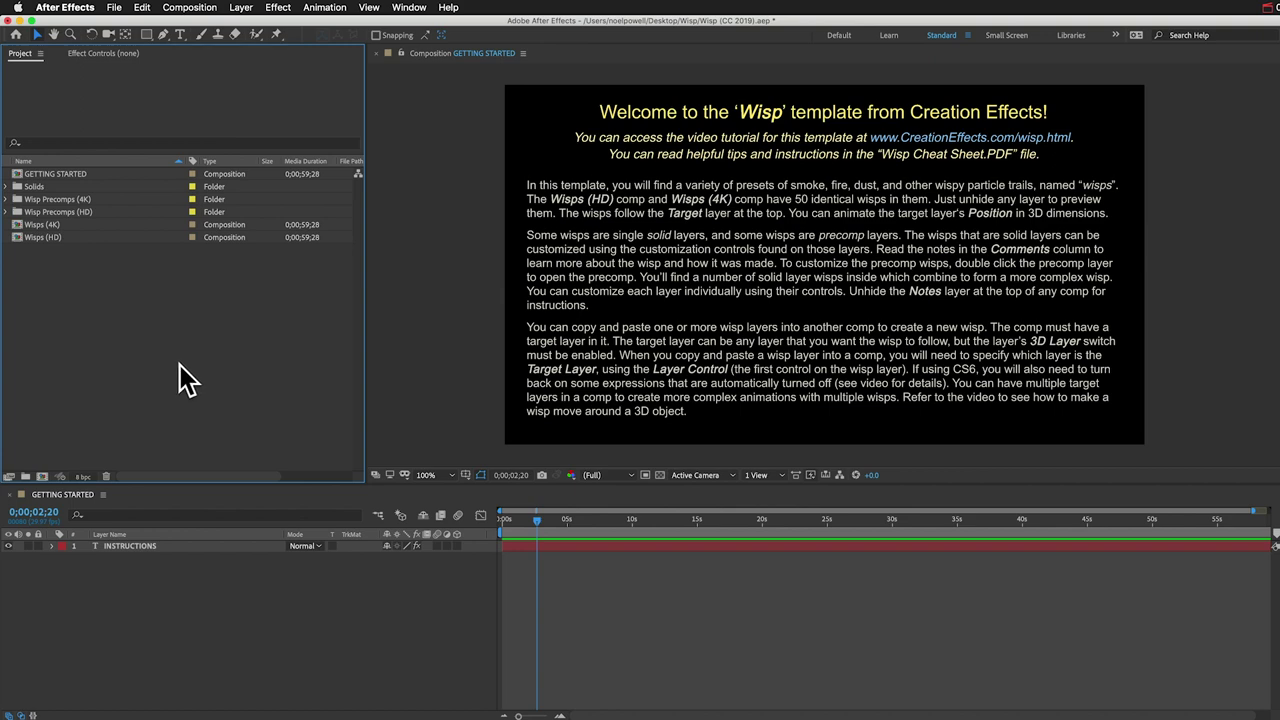
Step: Try to import the Wisp (CC 2019).aep project file into the open project
left_click(114, 7)
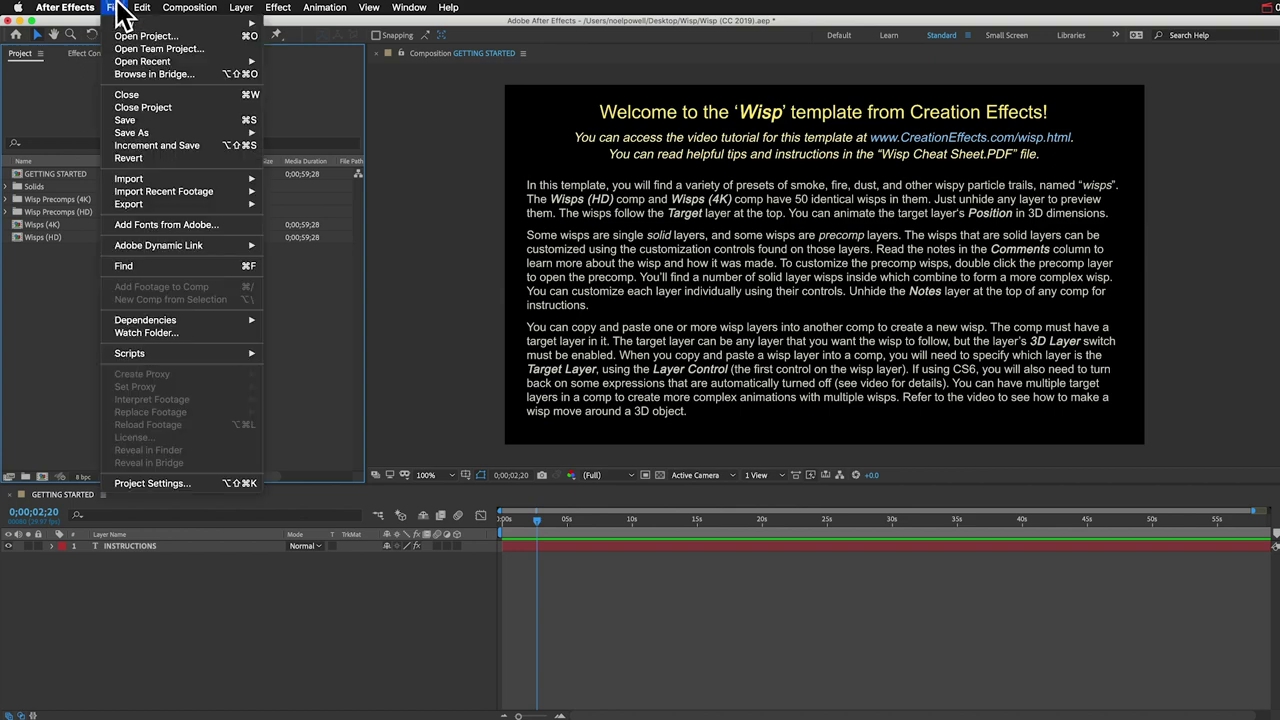
mouse_move(157, 180)
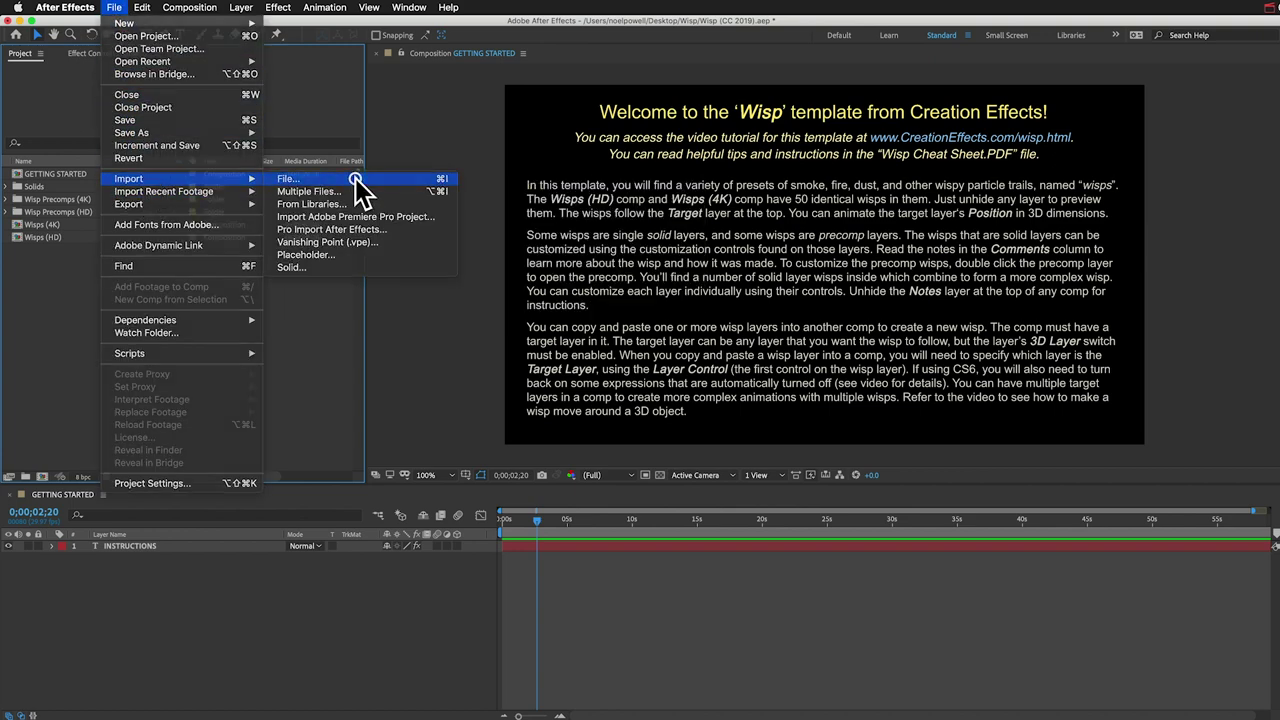
left_click(357, 178)
left_click(708, 182)
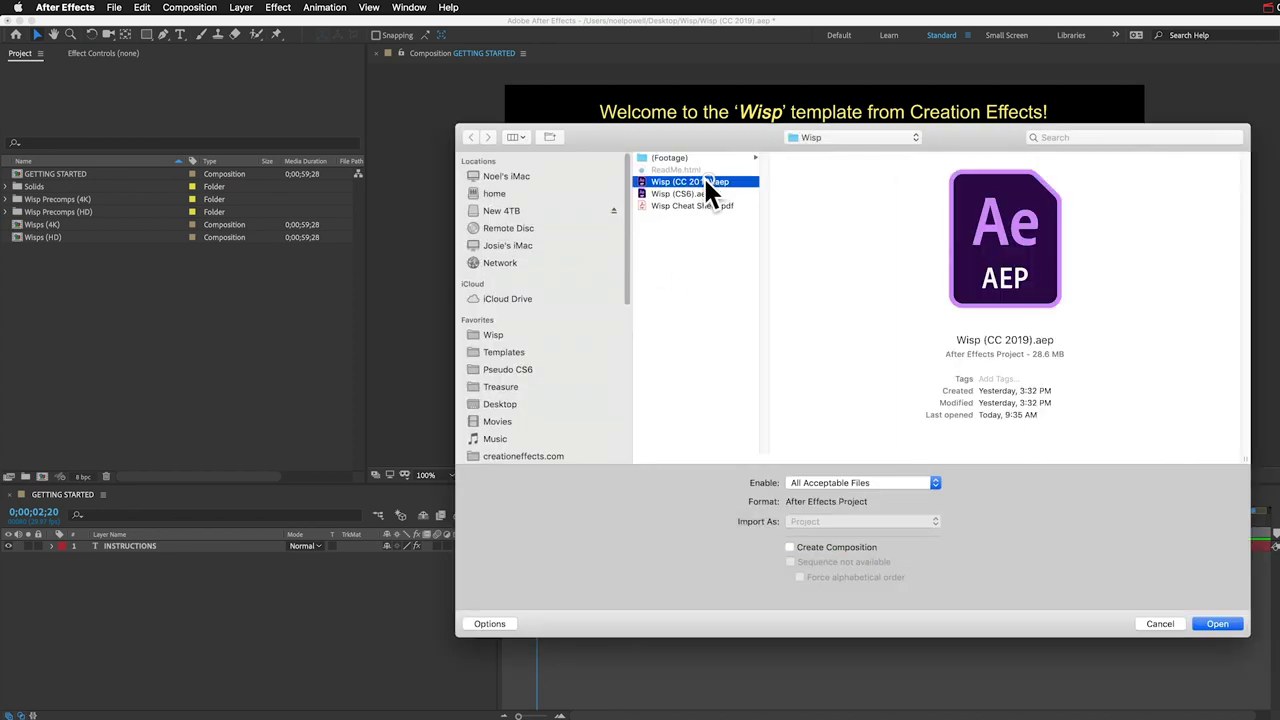
left_click(1216, 623)
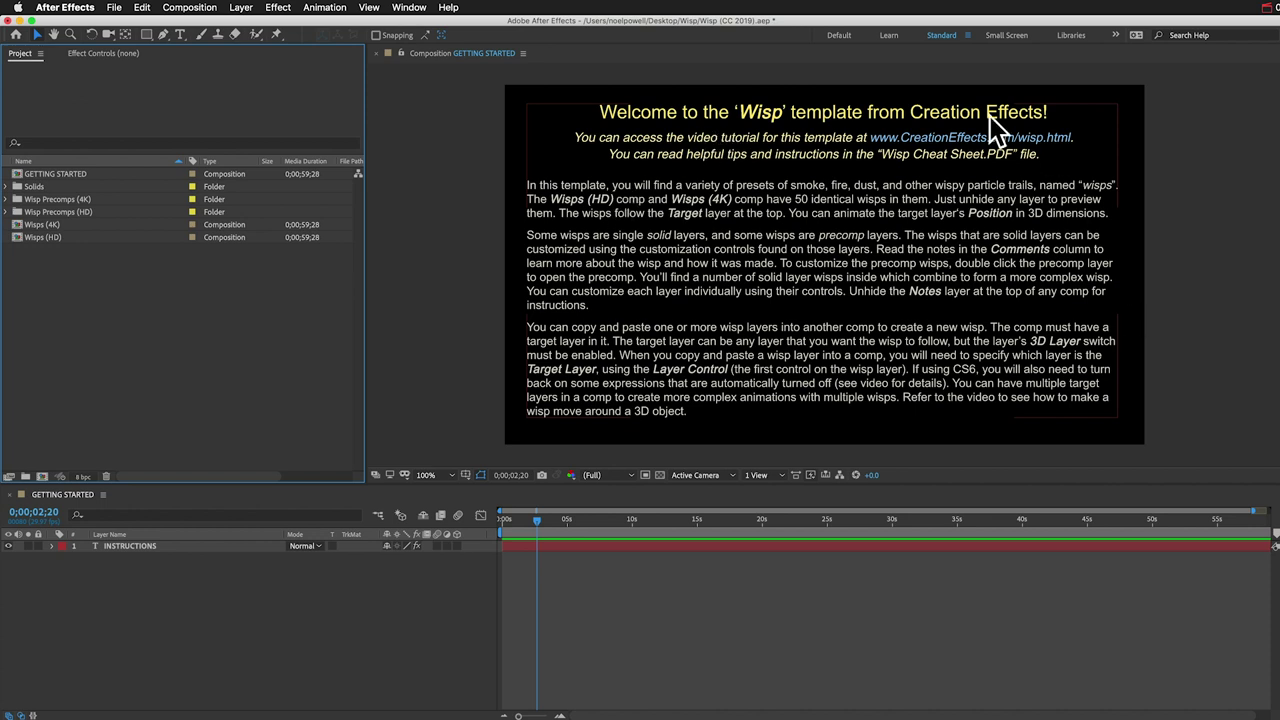
Step: Open the Wisps (HD) composition and check its preview resolution options, keeping Half
double_click(40, 237)
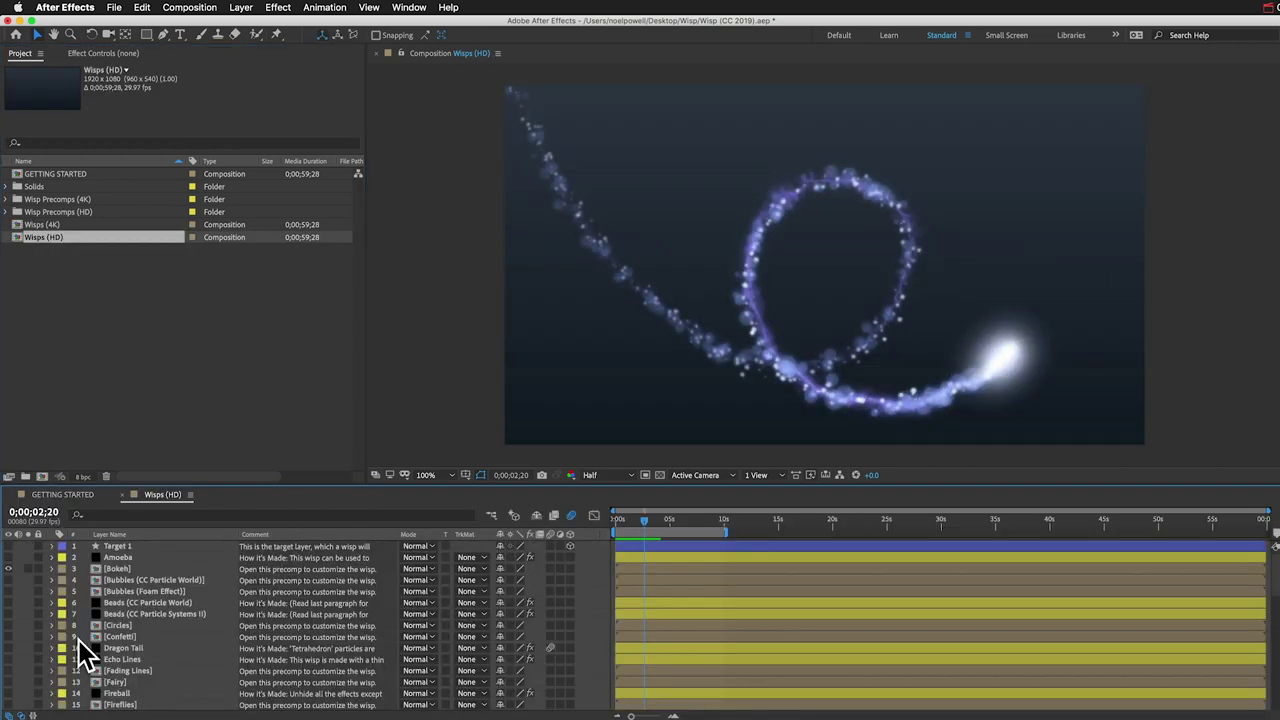
left_click(606, 475)
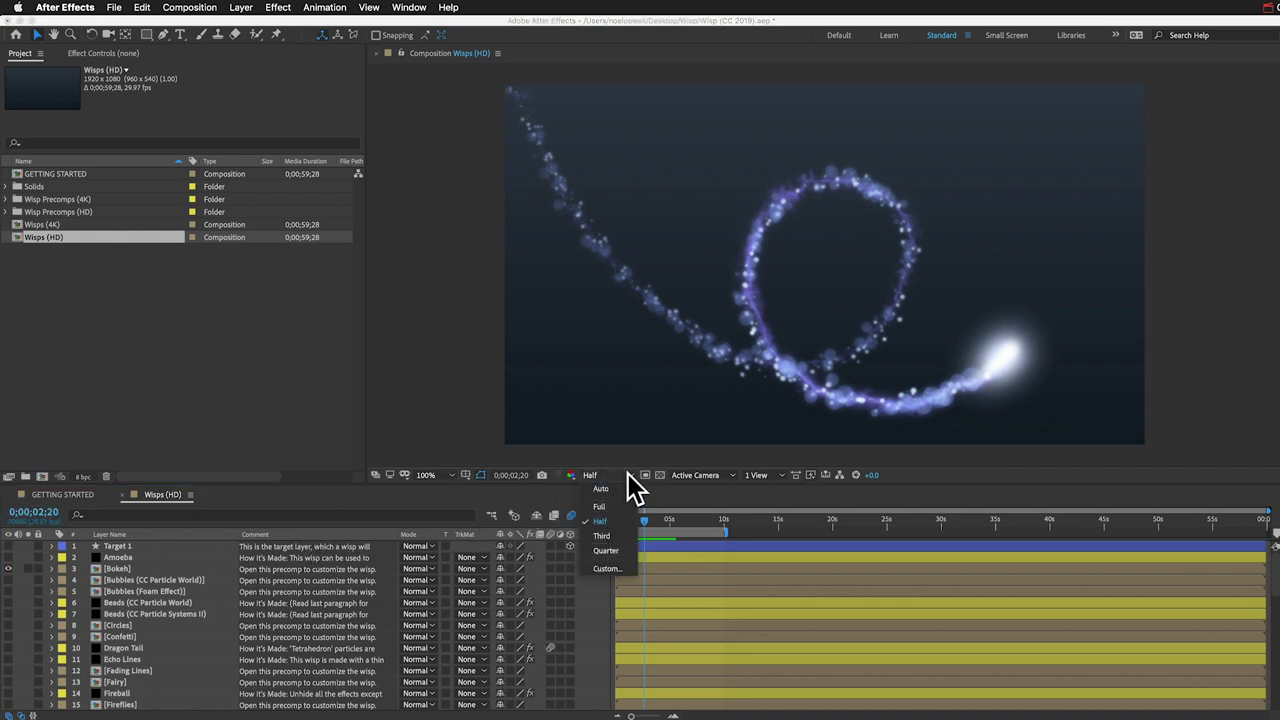
left_click(606, 476)
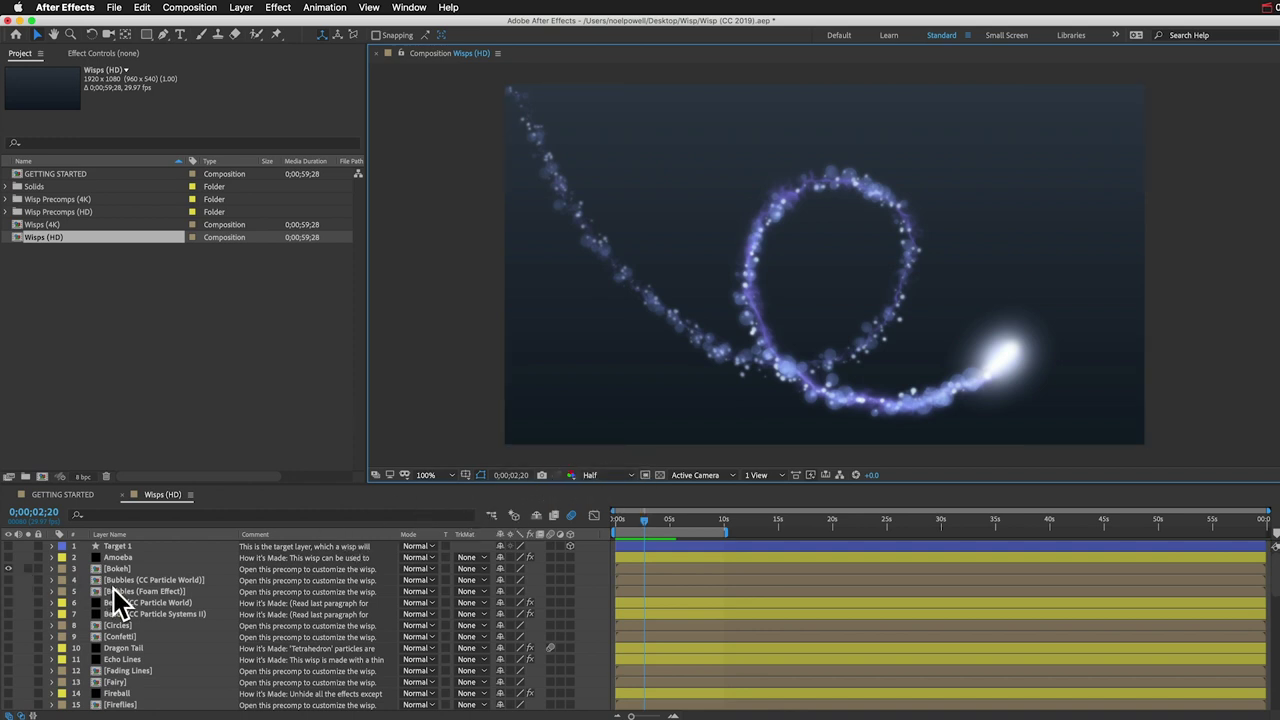
Step: Look through all the wisp layers in the Wisps (HD) timeline and play a preview of the Bokeh wisp
scroll(119, 601, "down", 10)
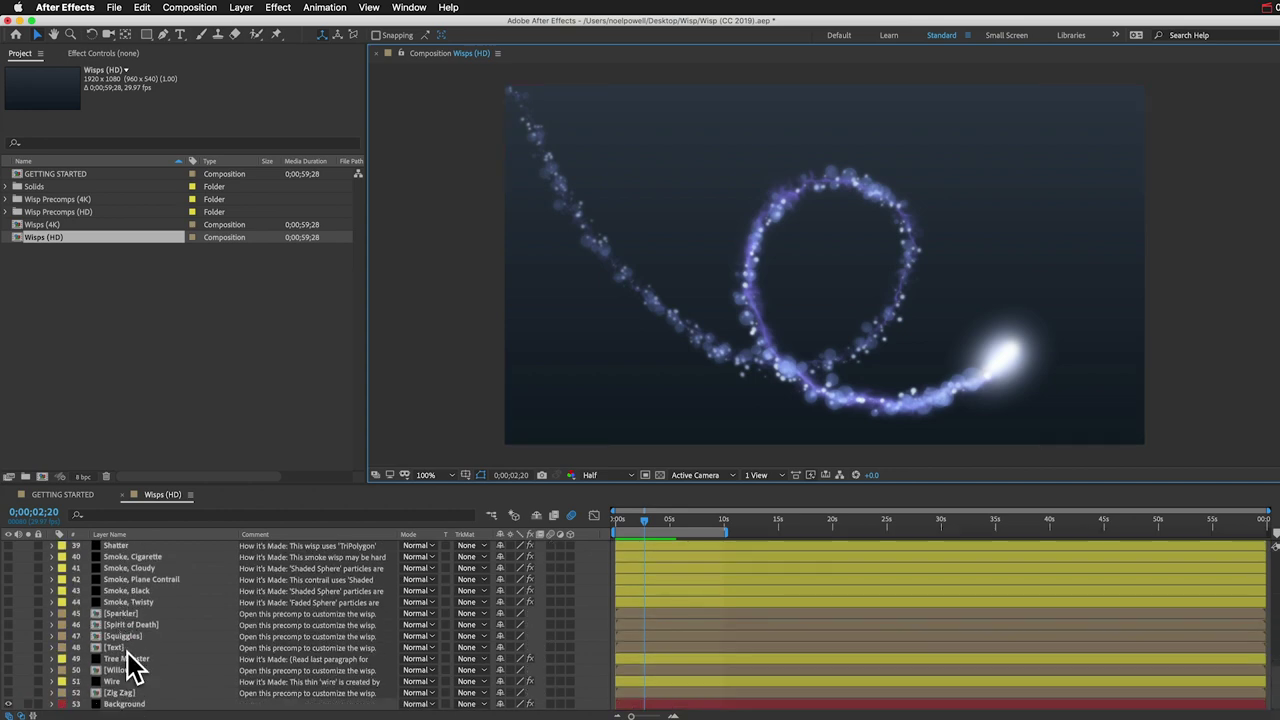
scroll(148, 660, "up", 10)
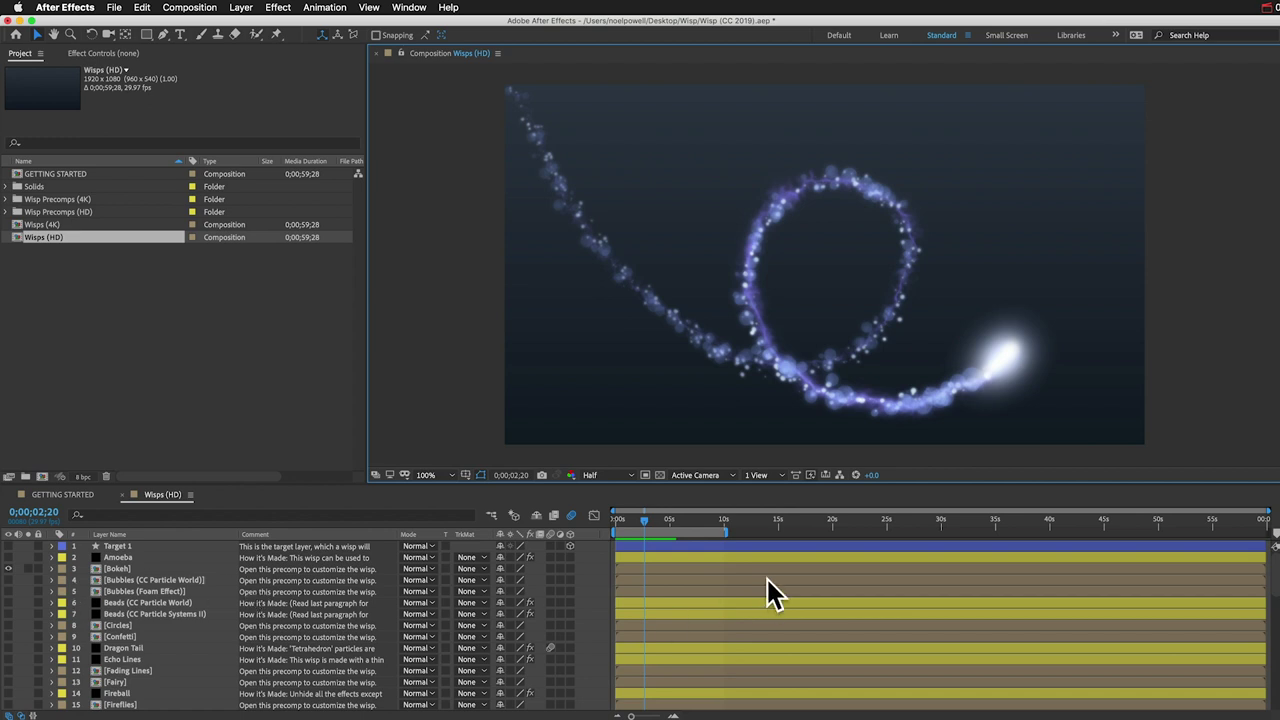
key("space")
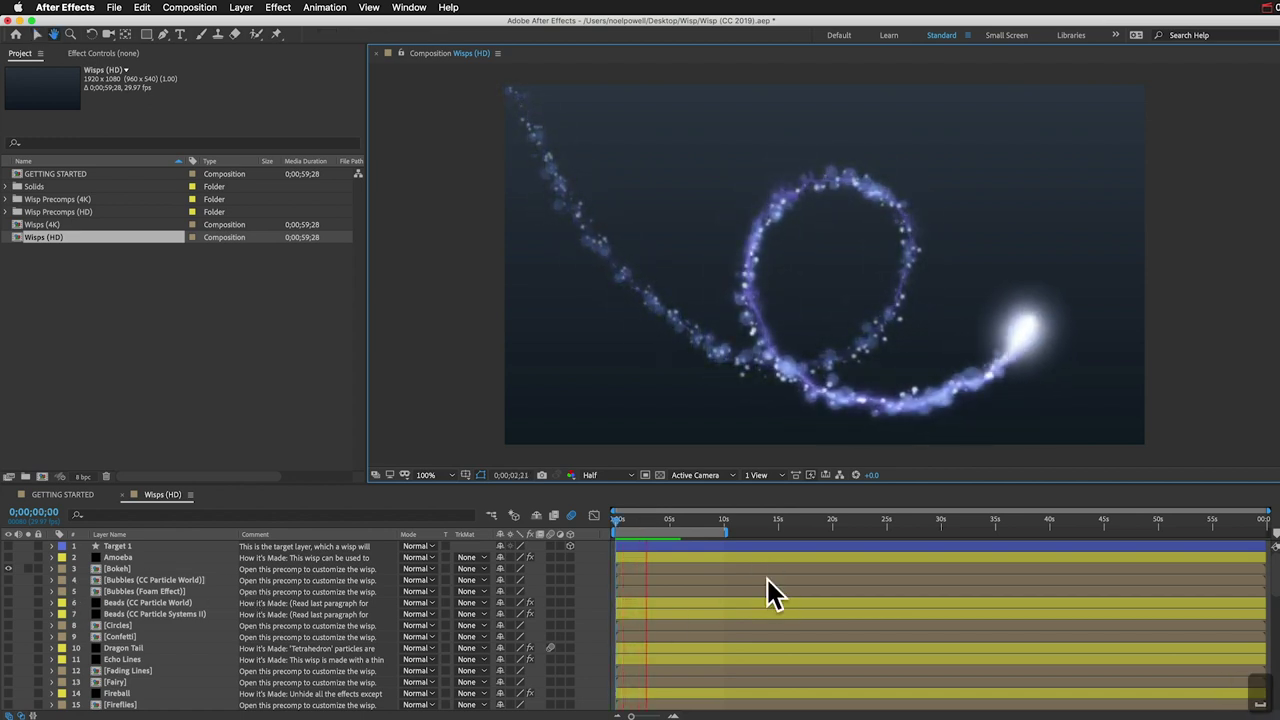
Step: Hide the Bokeh layer, show the Liquid (CC Mr. Mercury) layer instead, and preview the animation
left_click(9, 570)
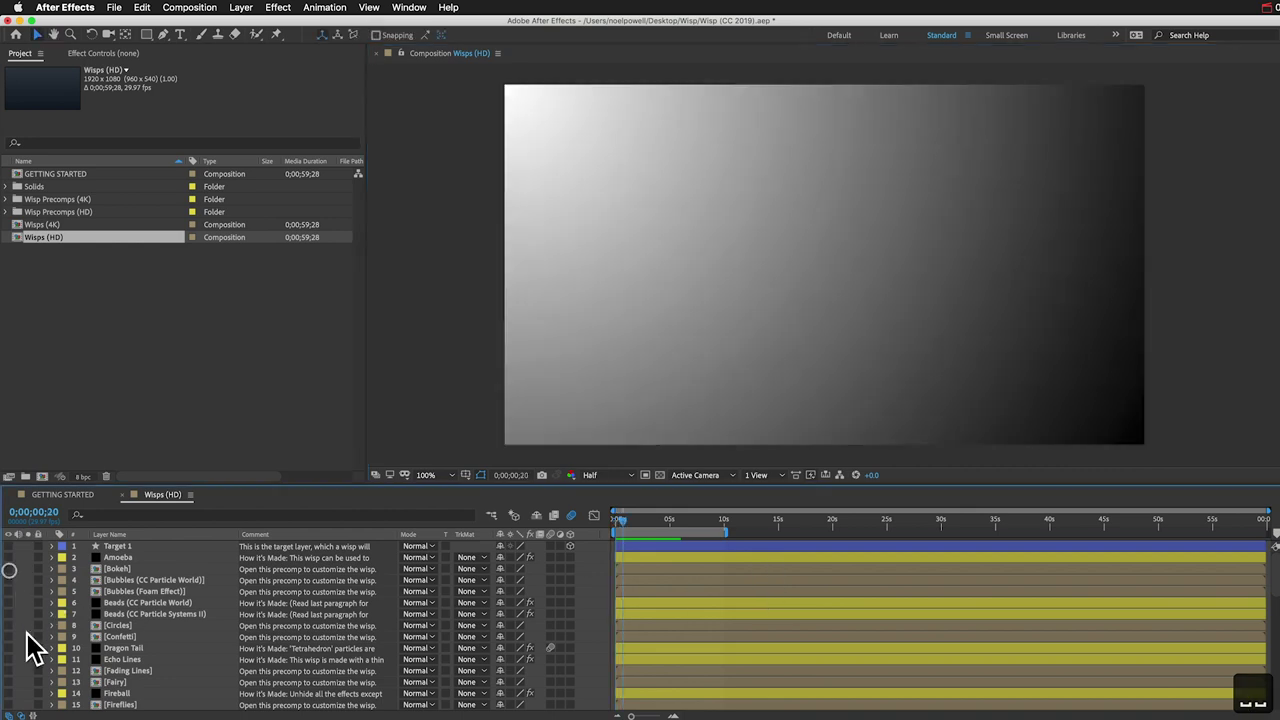
scroll(30, 650, "down", 7)
left_click(9, 591)
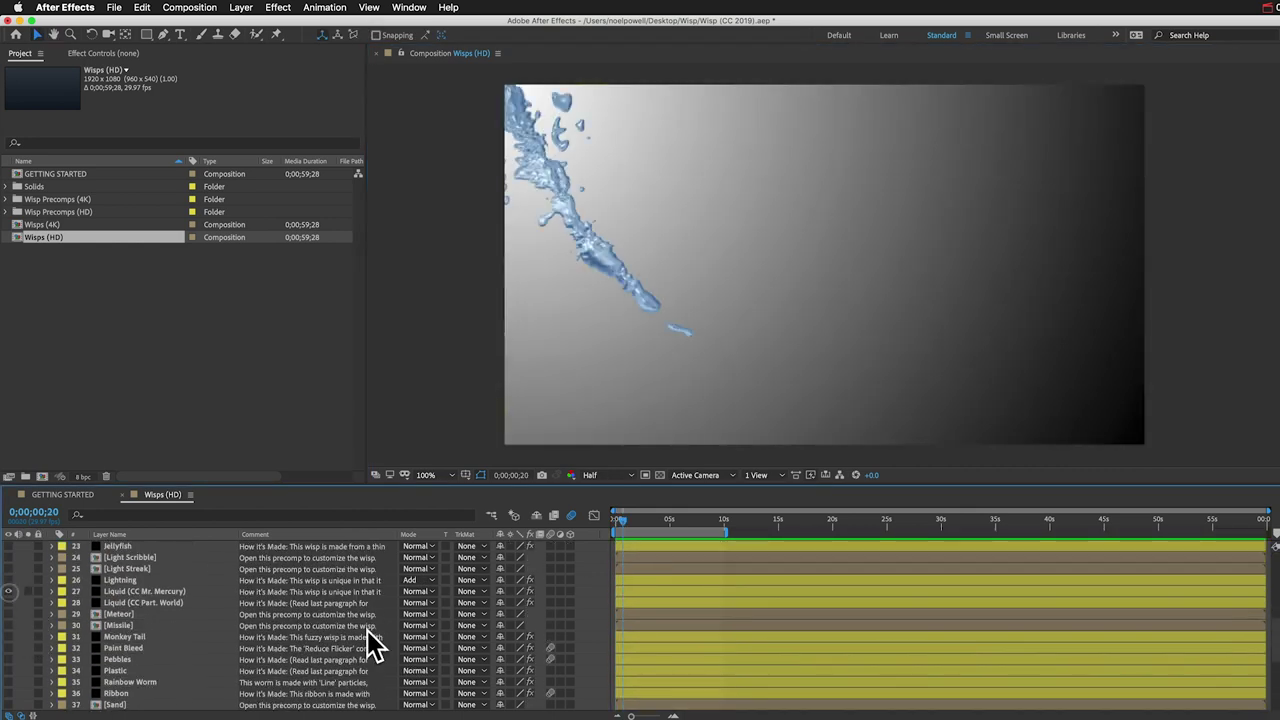
key("space")
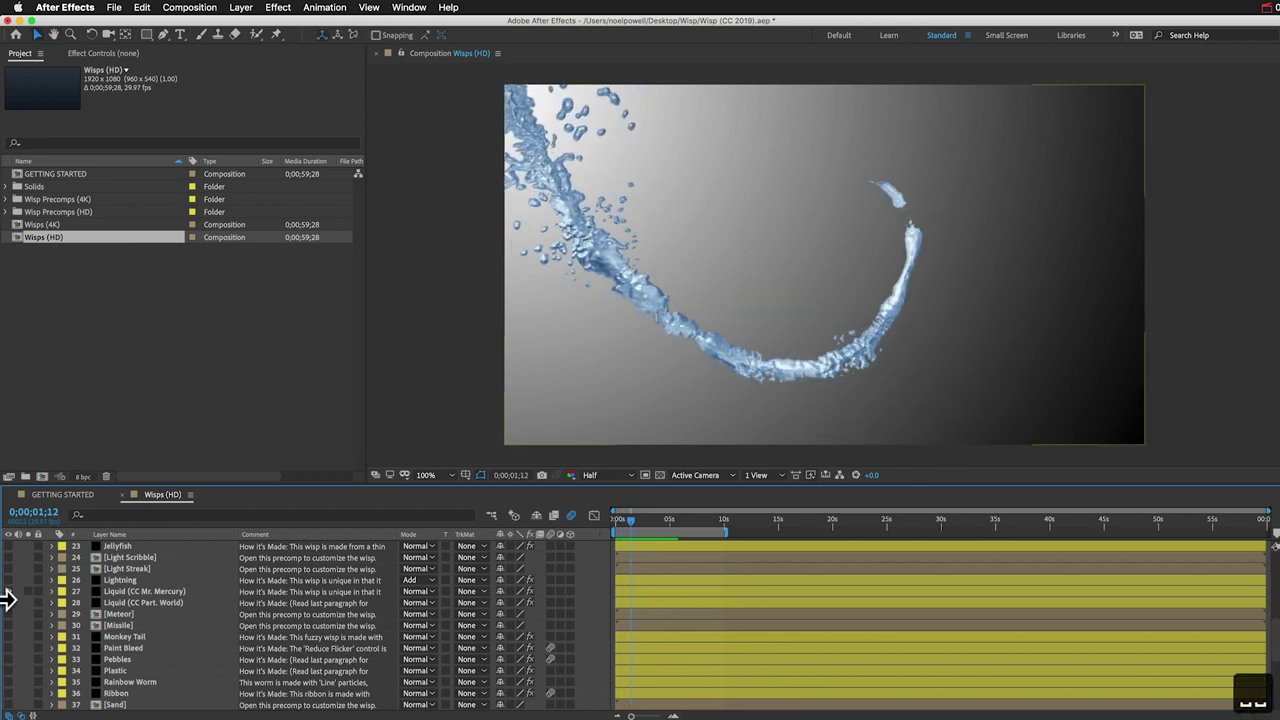
Step: Make the Target 1 layer visible and solo it to isolate its motion path
scroll(52, 605, "up", 7)
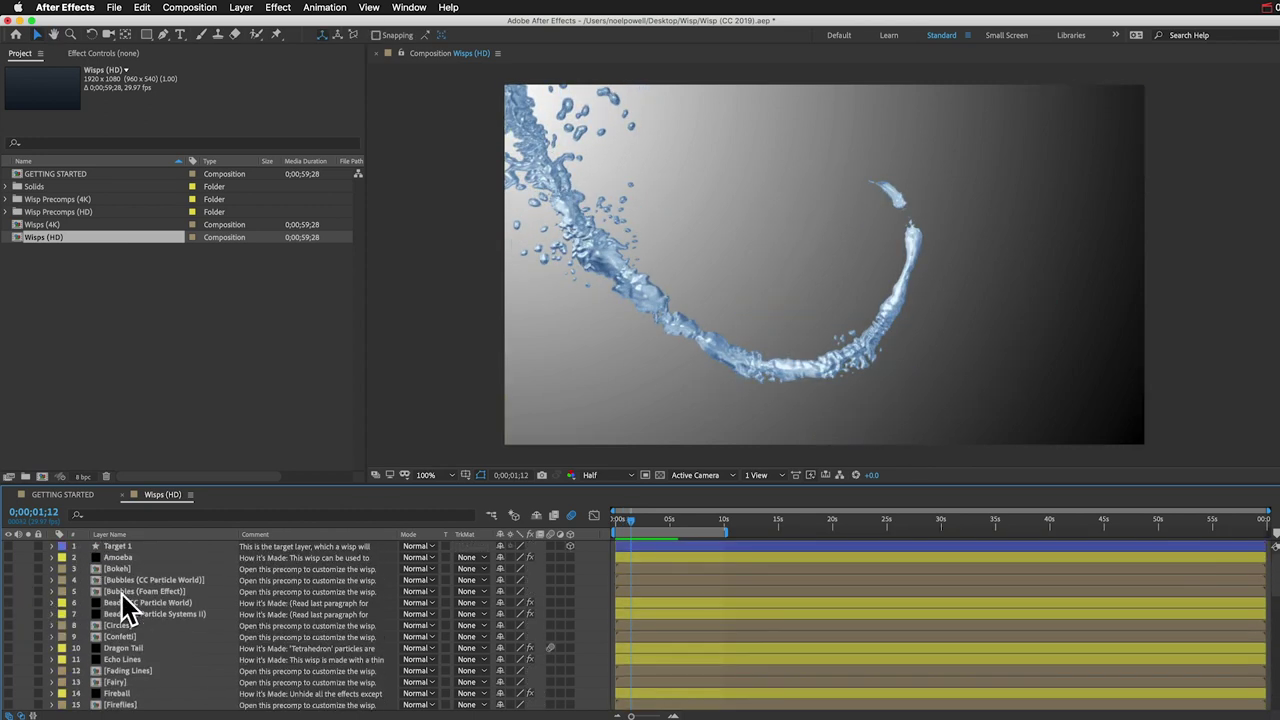
left_click(113, 547)
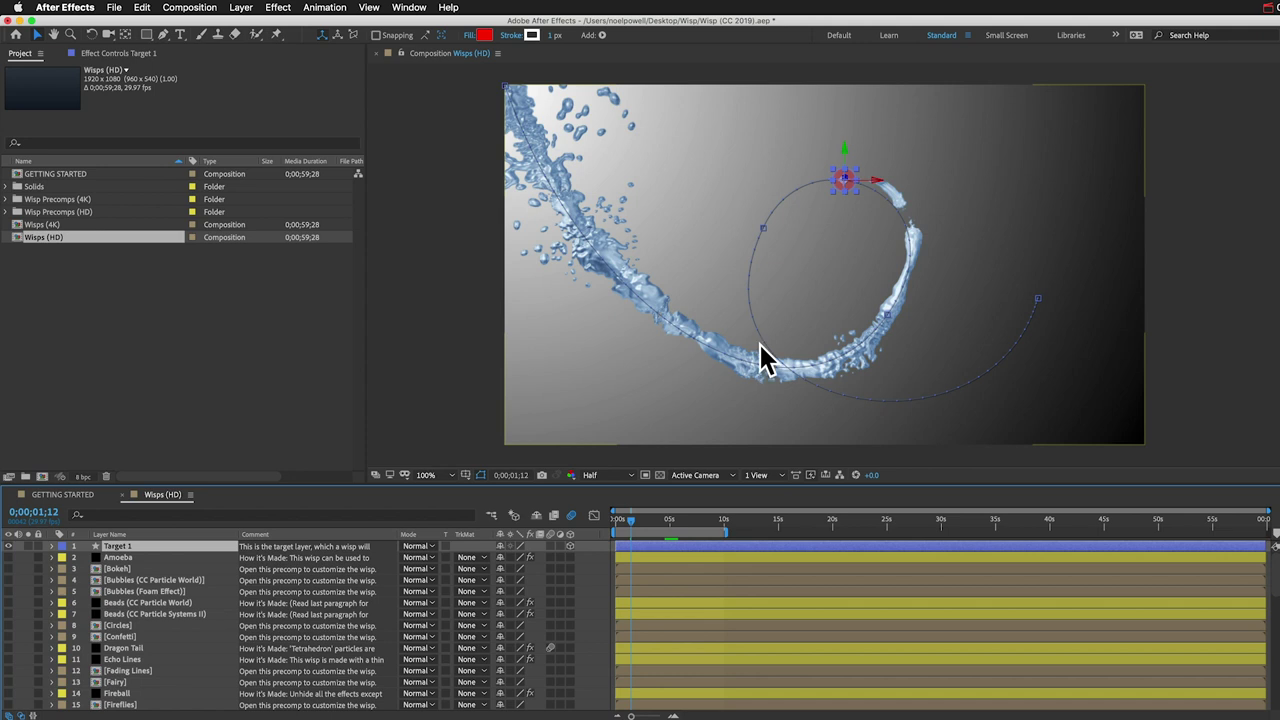
left_click(29, 547)
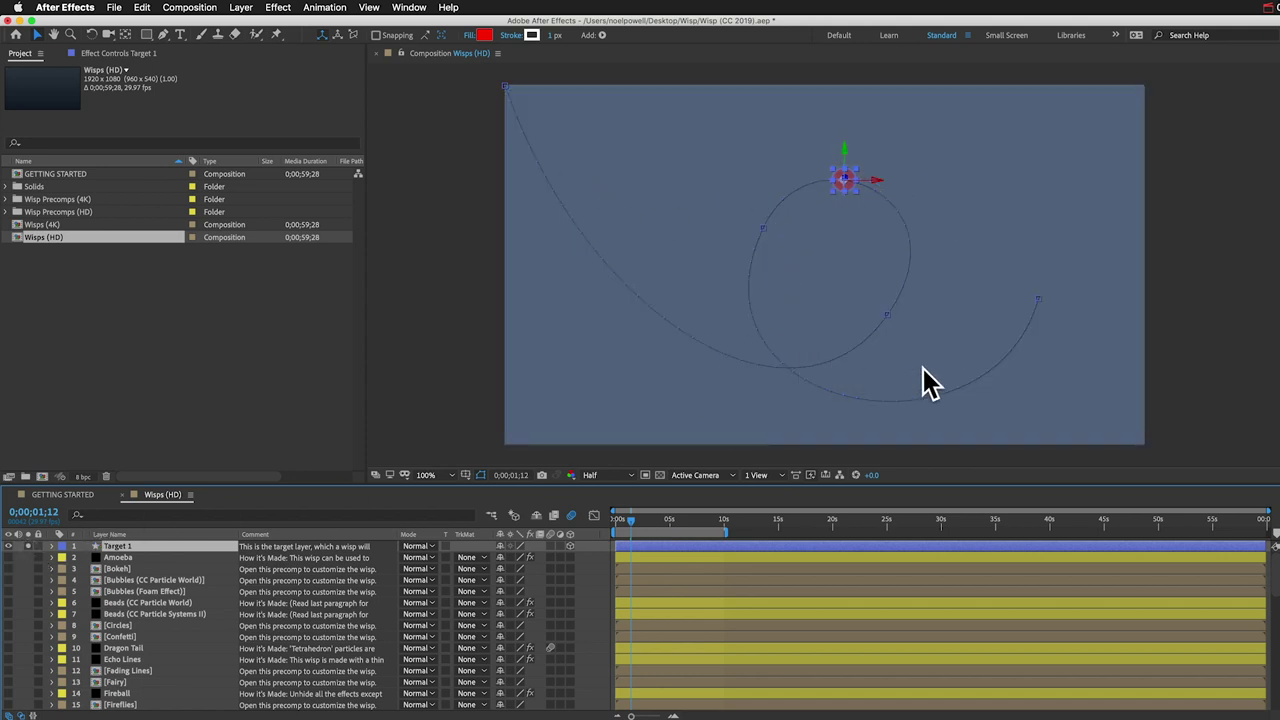
Step: Try scaling the Target 1 layer to 185%, and undo the scale change
left_click(123, 546, "super")
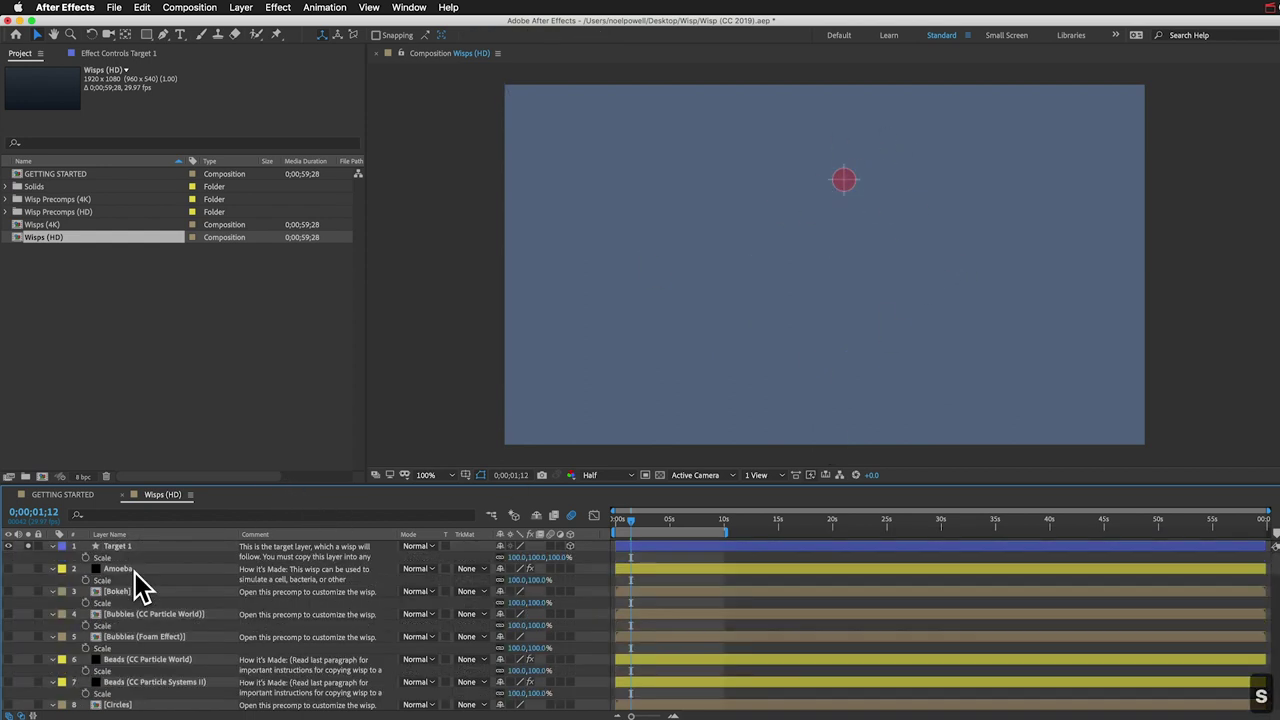
left_click(154, 545)
key("s")
left_click_drag(515, 562, 600, 571)
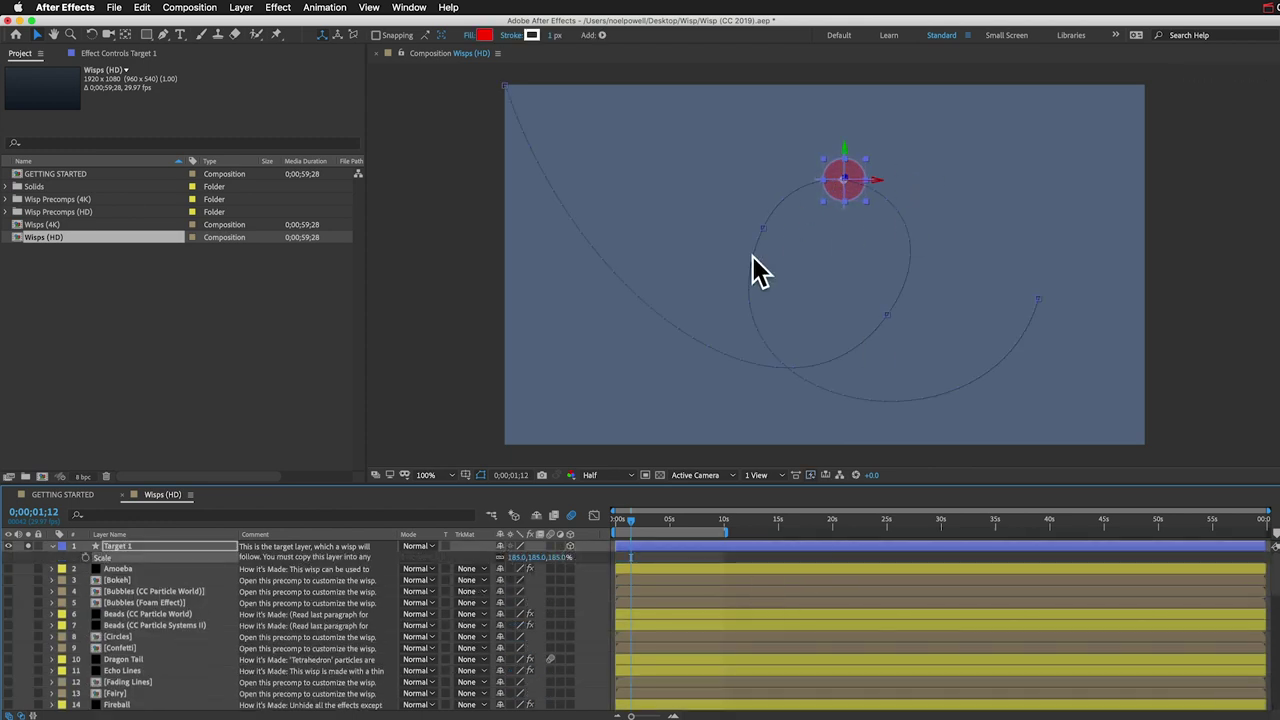
key("super+z")
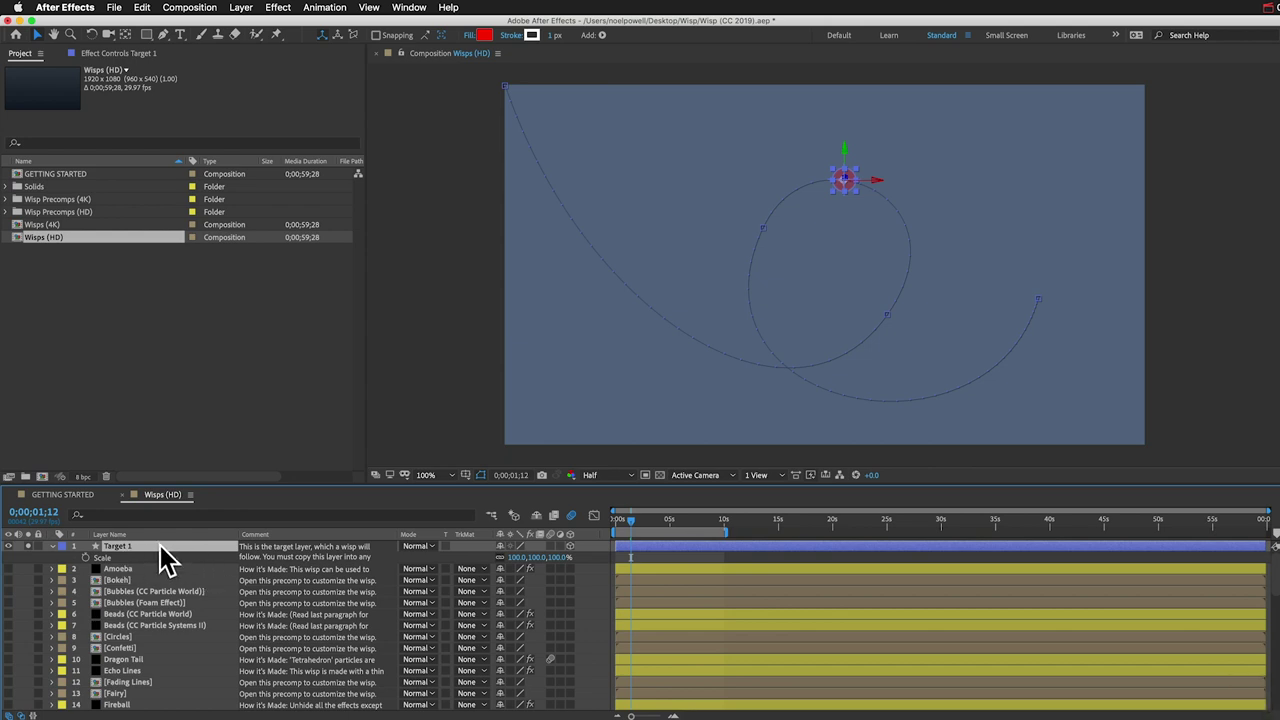
Step: Reveal the Target 1 layer's Position keyframes, and hide the layer again in the Active Camera view
key("p")
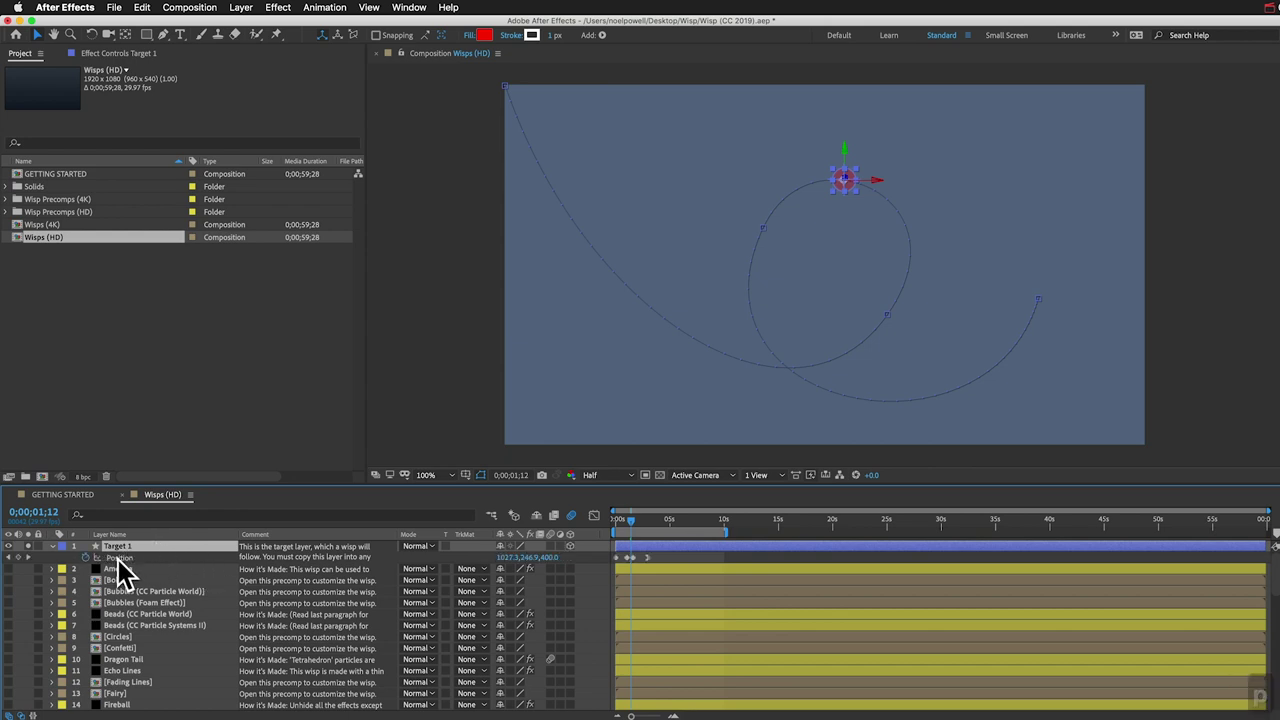
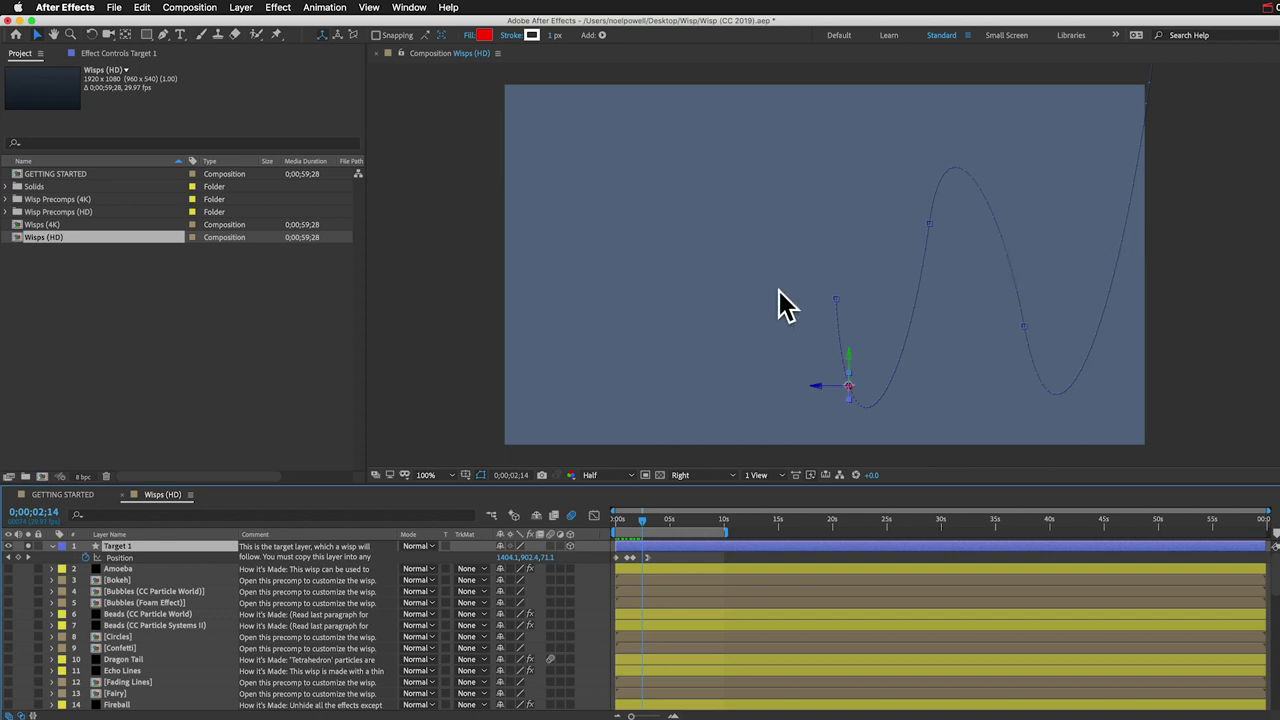
left_click(695, 476)
left_click(699, 487)
left_click(8, 547)
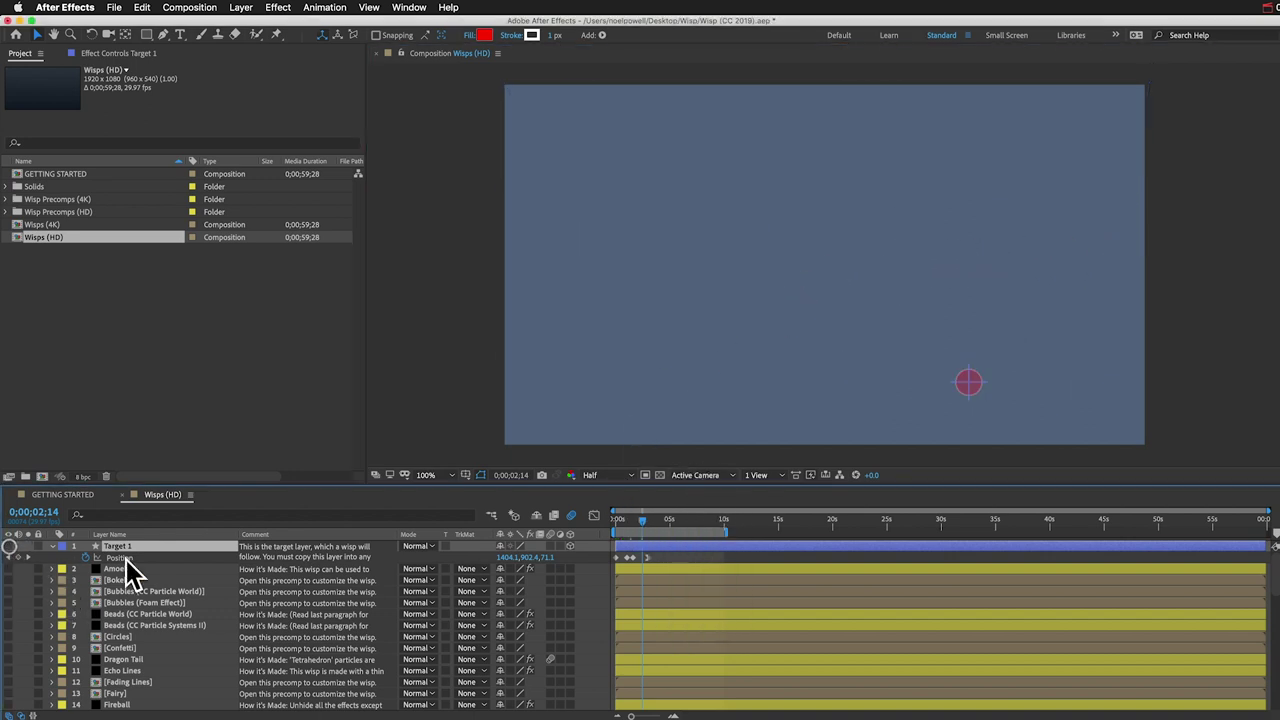
Step: Add a Two-Node Camera named Camera 1 with its default settings and activate the camera tool
left_click(245, 7)
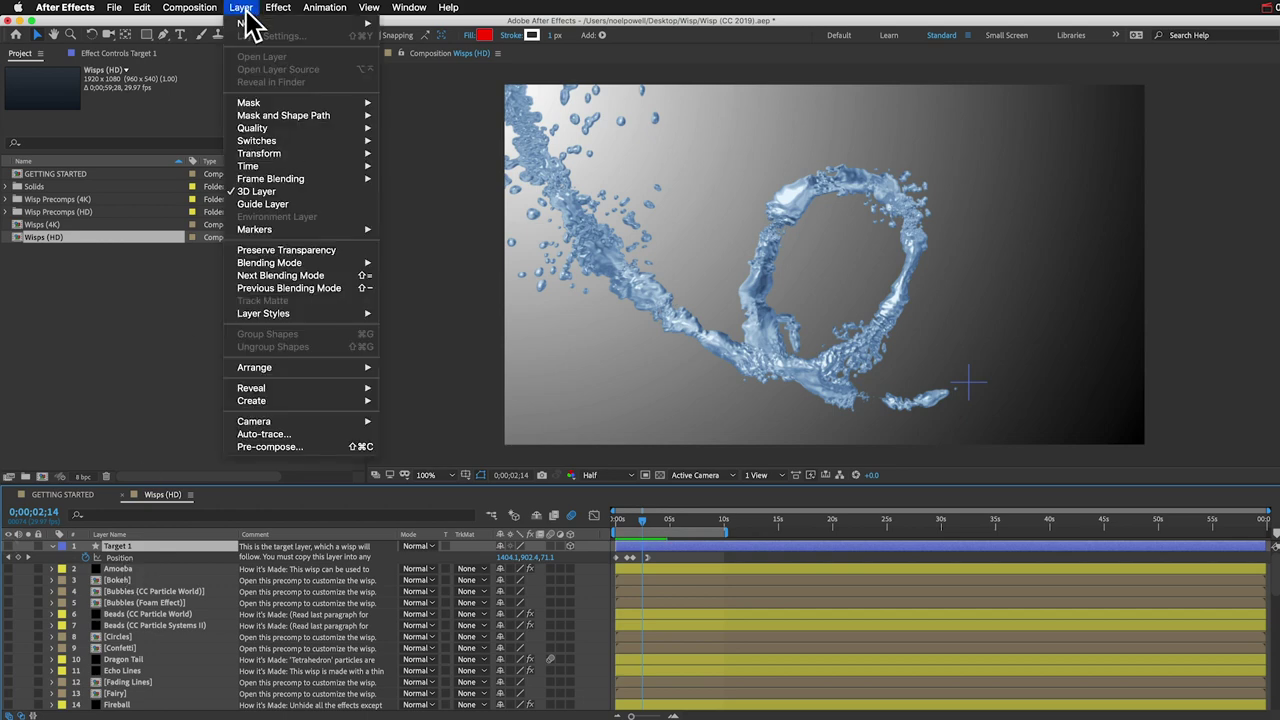
mouse_move(248, 23)
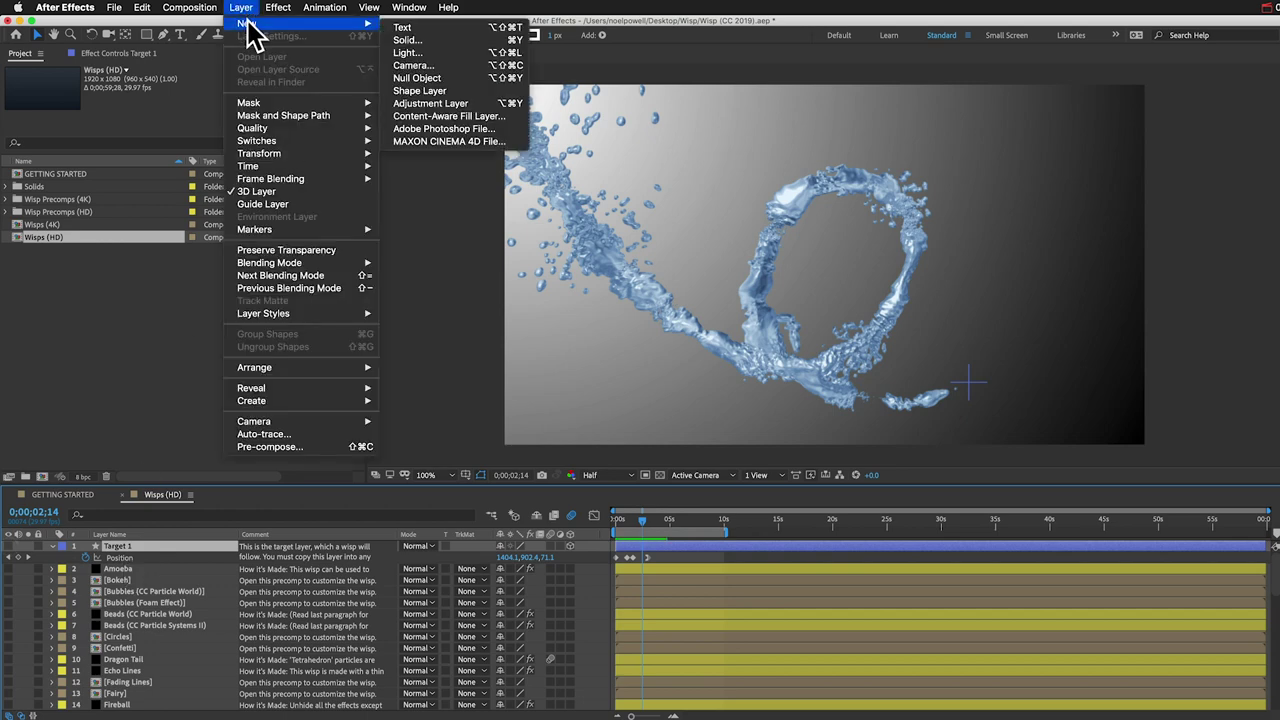
left_click(413, 65)
left_click(527, 408)
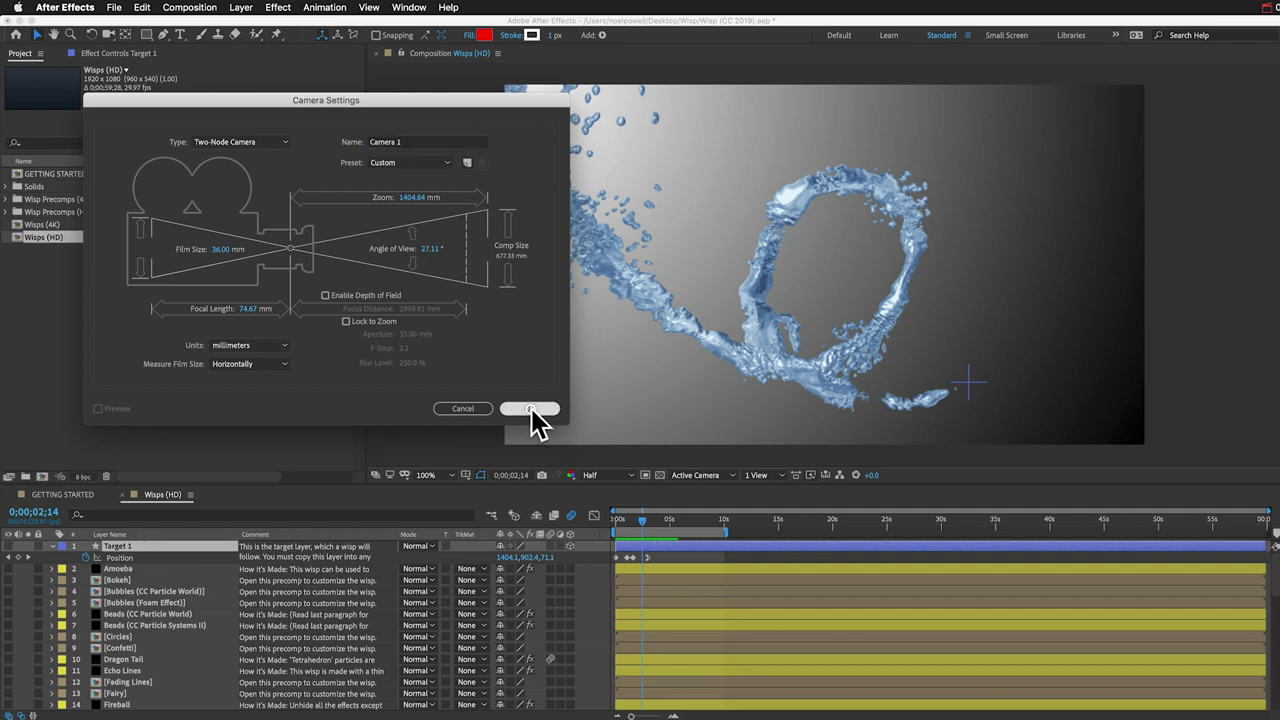
key("c")
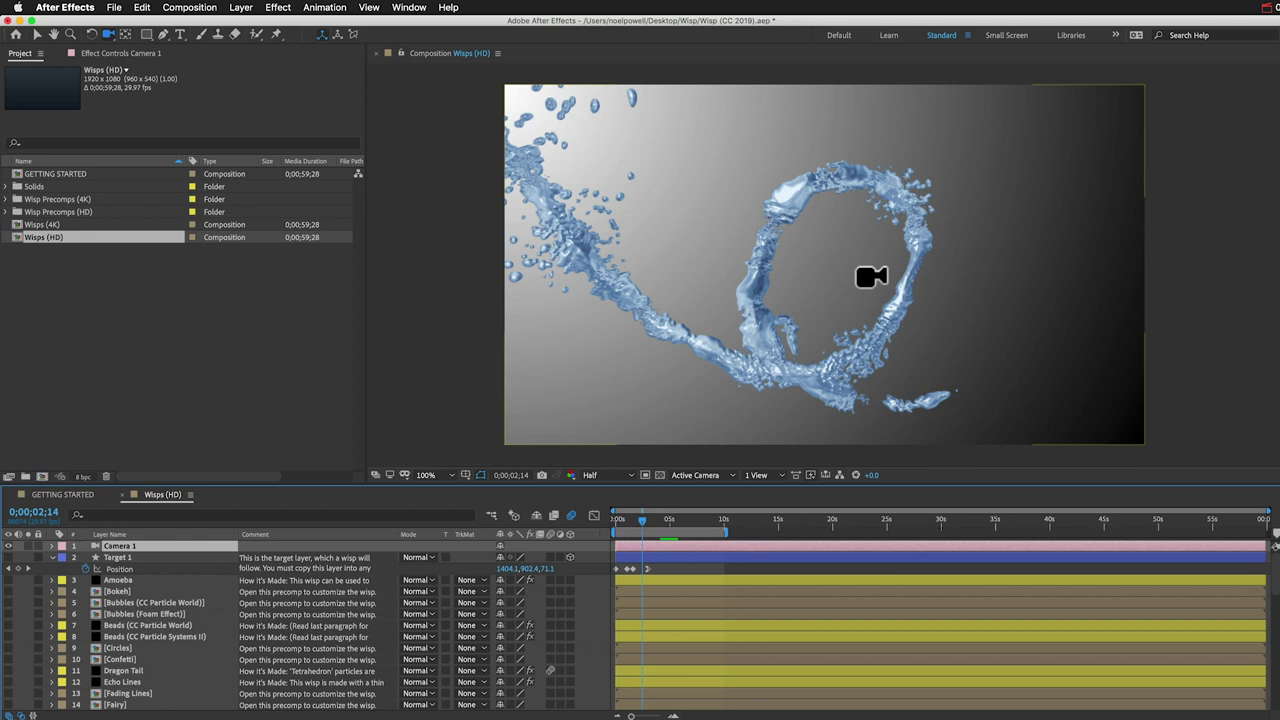
Step: Hide the Liquid (CC Mr. Mercury) layer, show the Rainbow Worm layer instead, and preview it from the start
scroll(143, 670, "down", 9)
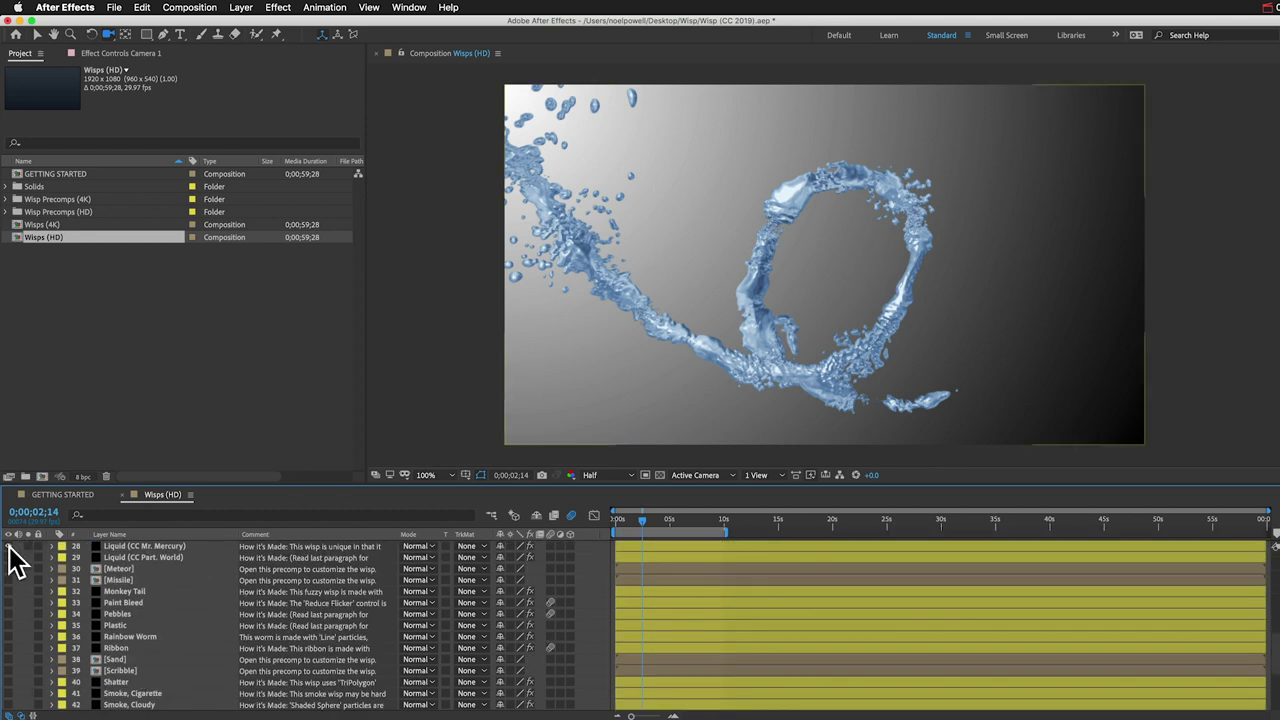
left_click(8, 546)
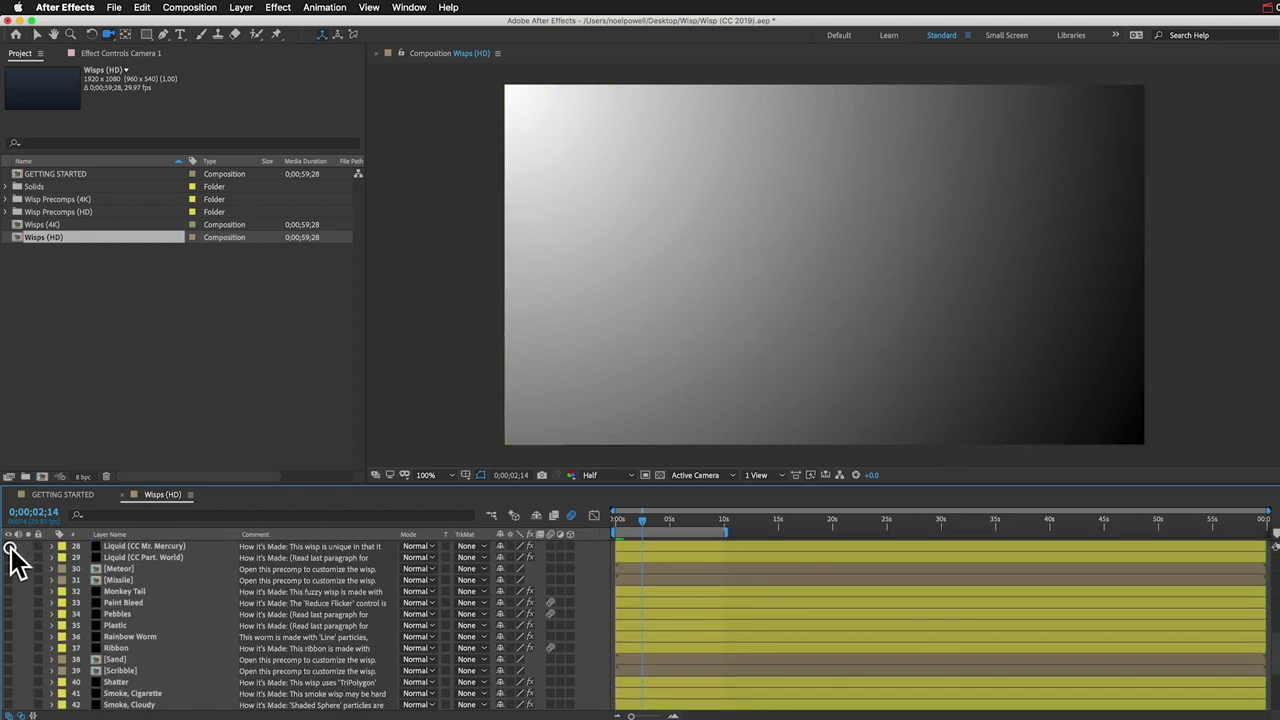
left_click(8, 636)
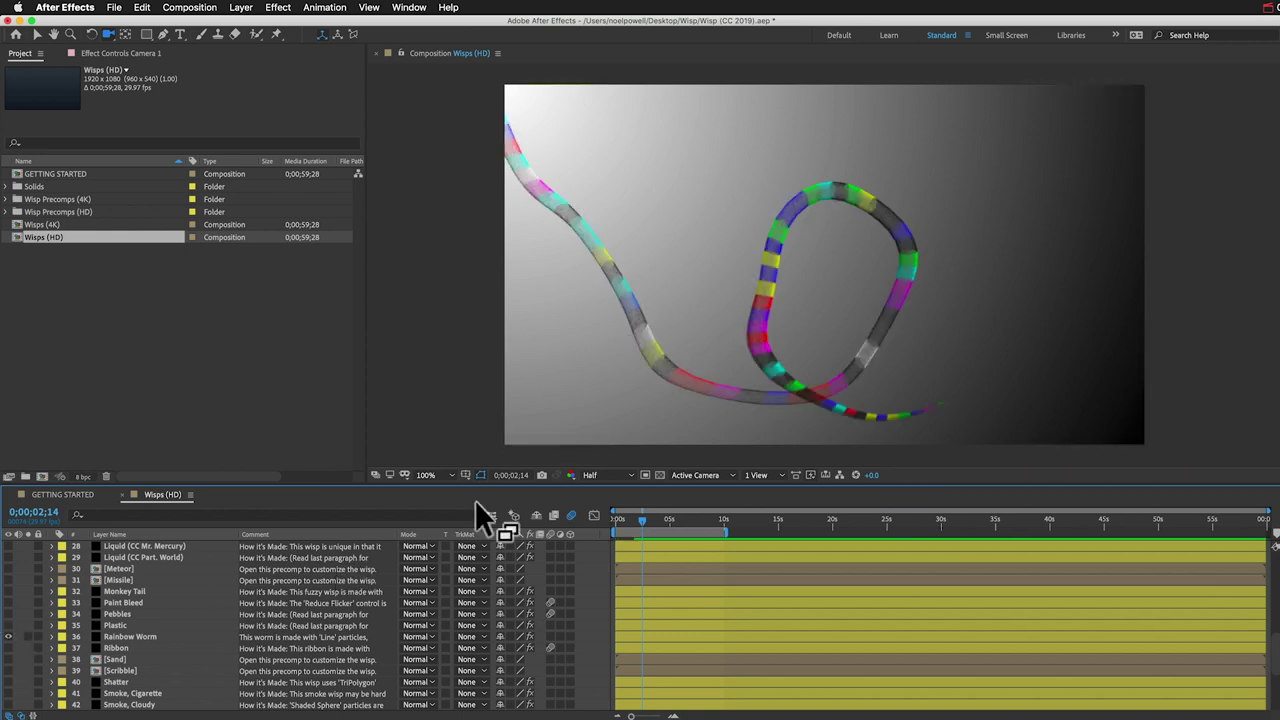
left_click_drag(630, 519, 578, 525)
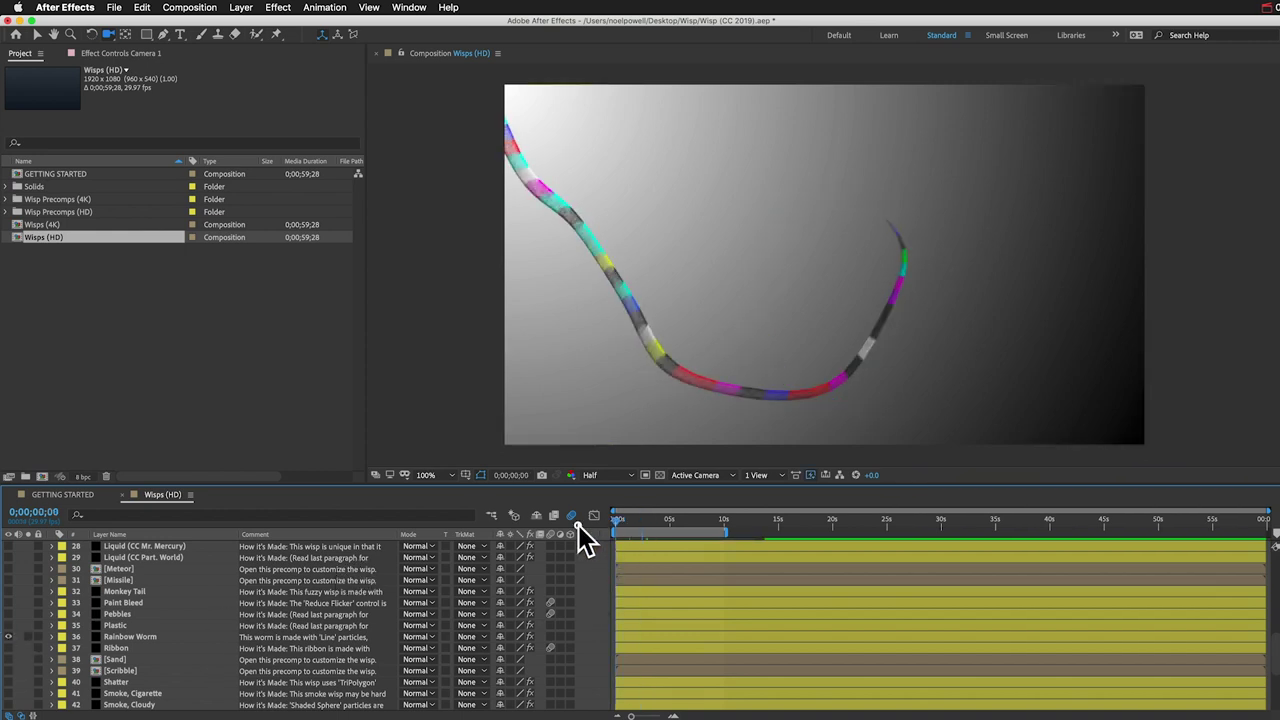
key("space")
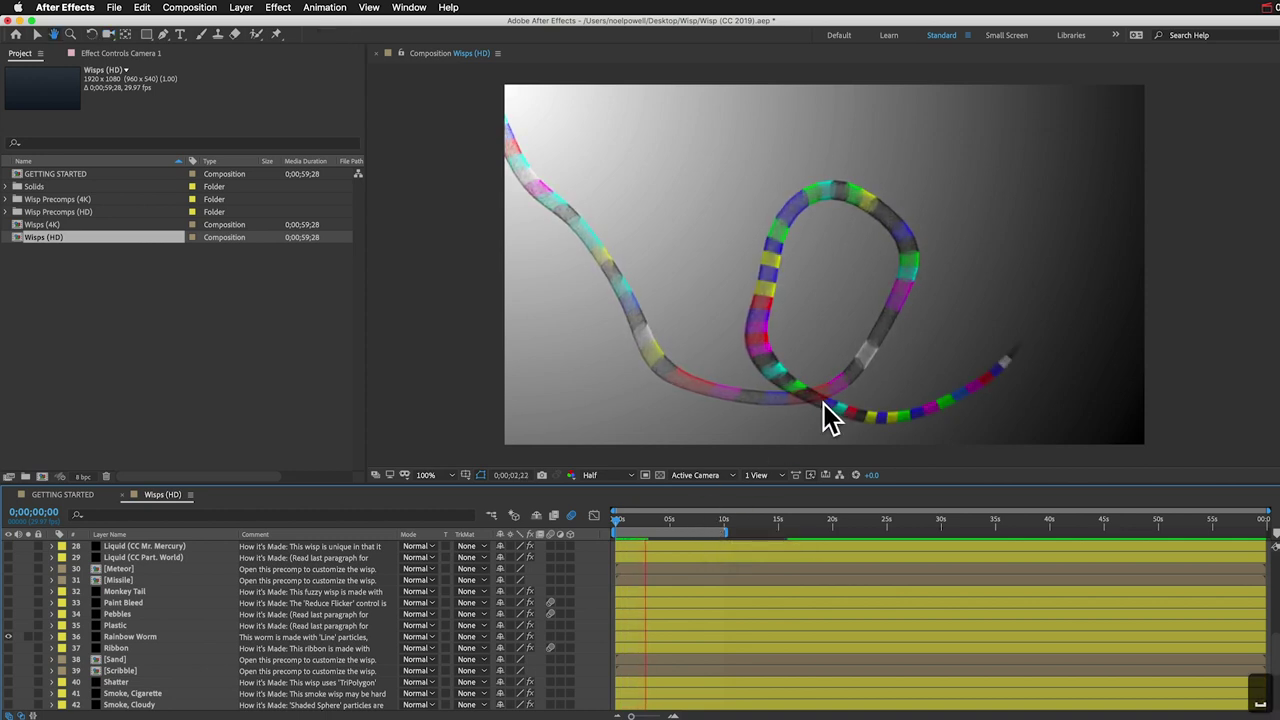
key("space")
key("space")
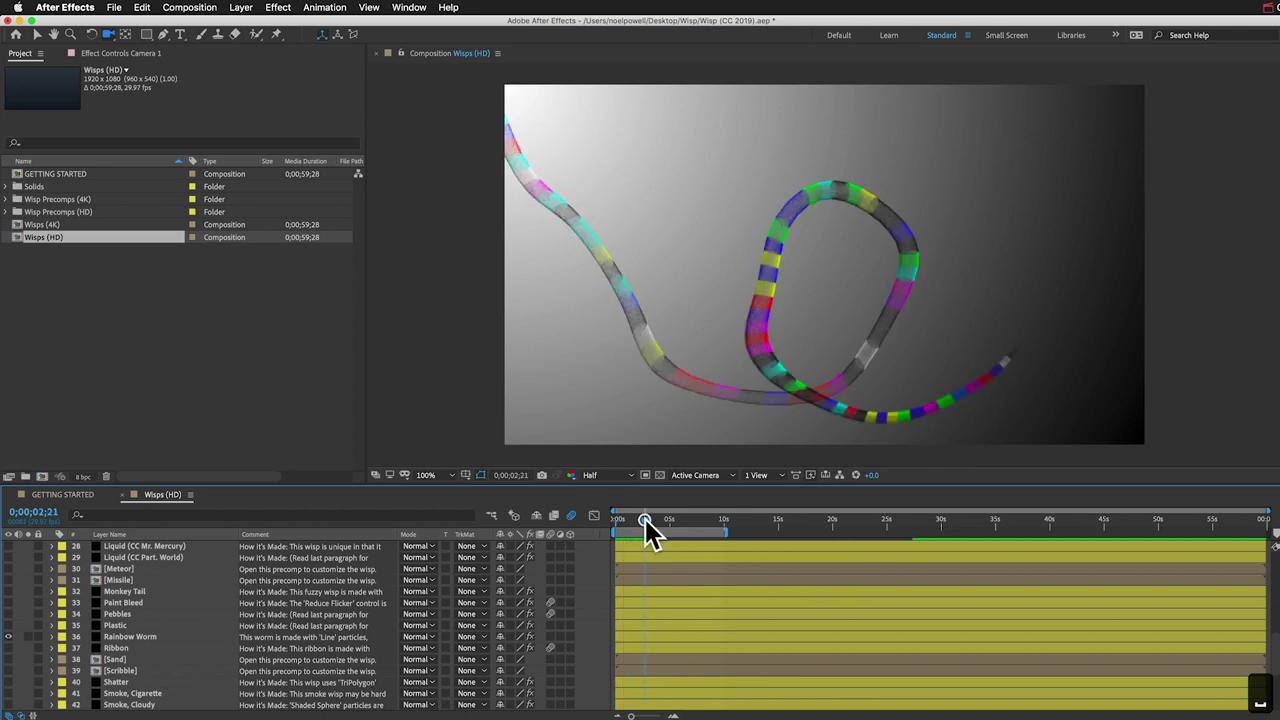
Step: Orbit the camera around the Rainbow Worm wisp, and delete the Camera 1 layer
left_click_drag(843, 290, 767, 316)
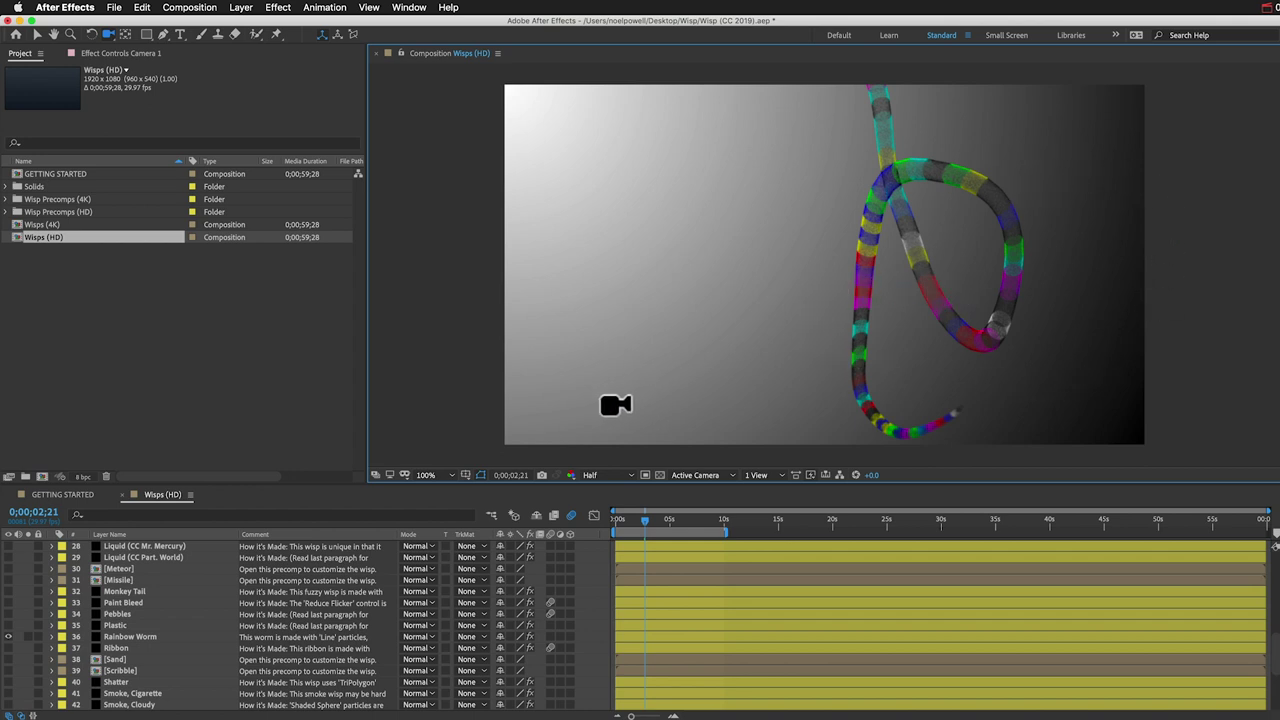
scroll(40, 640, "up", 10)
left_click(121, 547)
key("Delete")
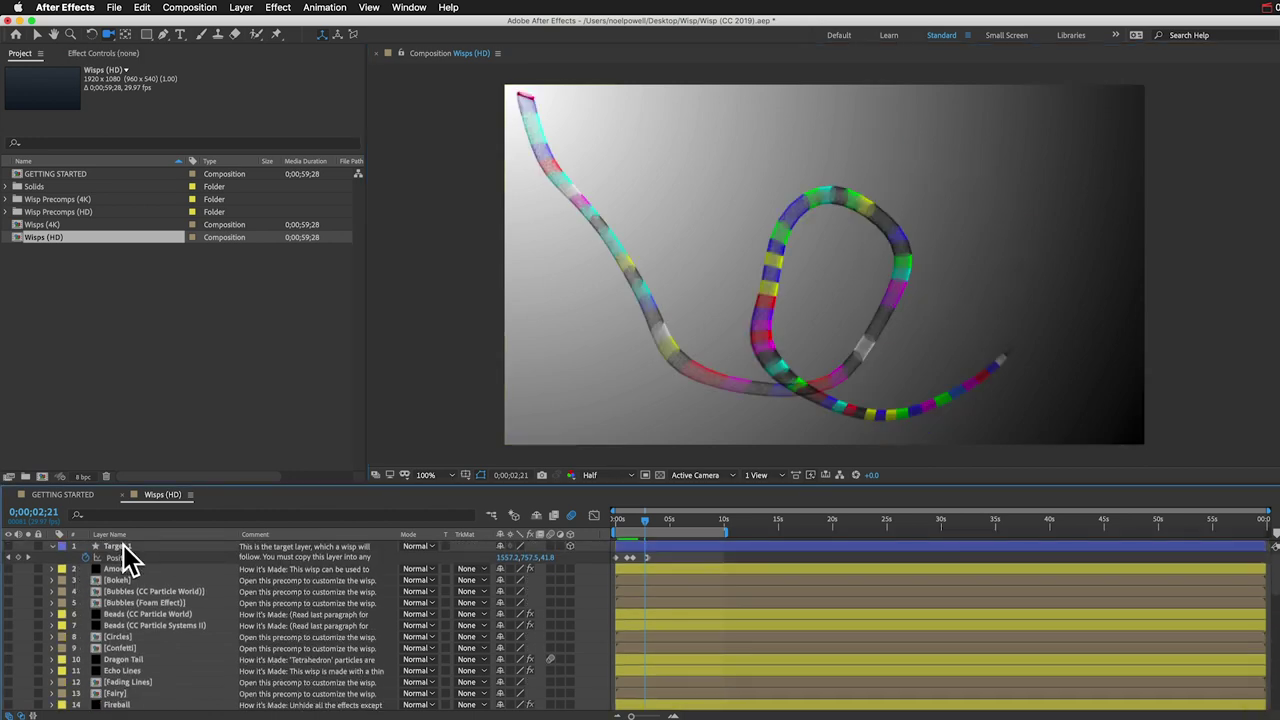
Step: Collapse Target 1, replace the visible Rainbow Worm layer with Dragon Tail, and preview the animation from the start
left_click(52, 546)
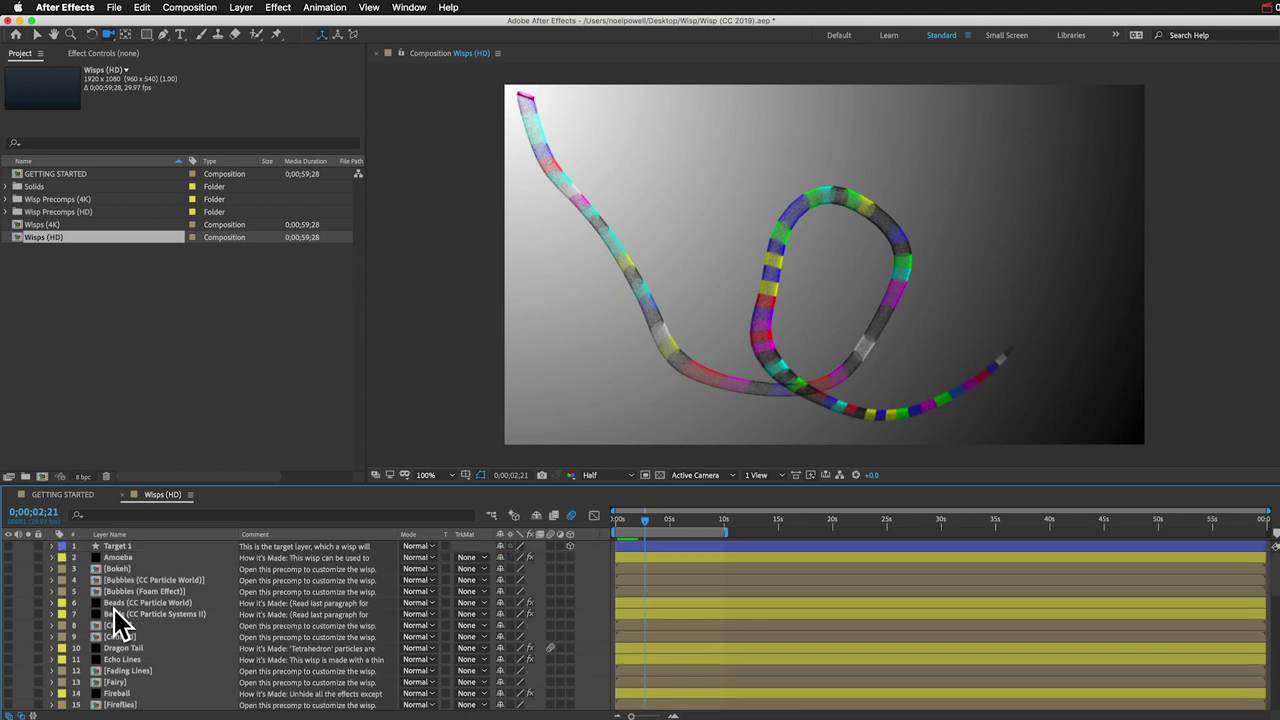
scroll(125, 640, "down", 8)
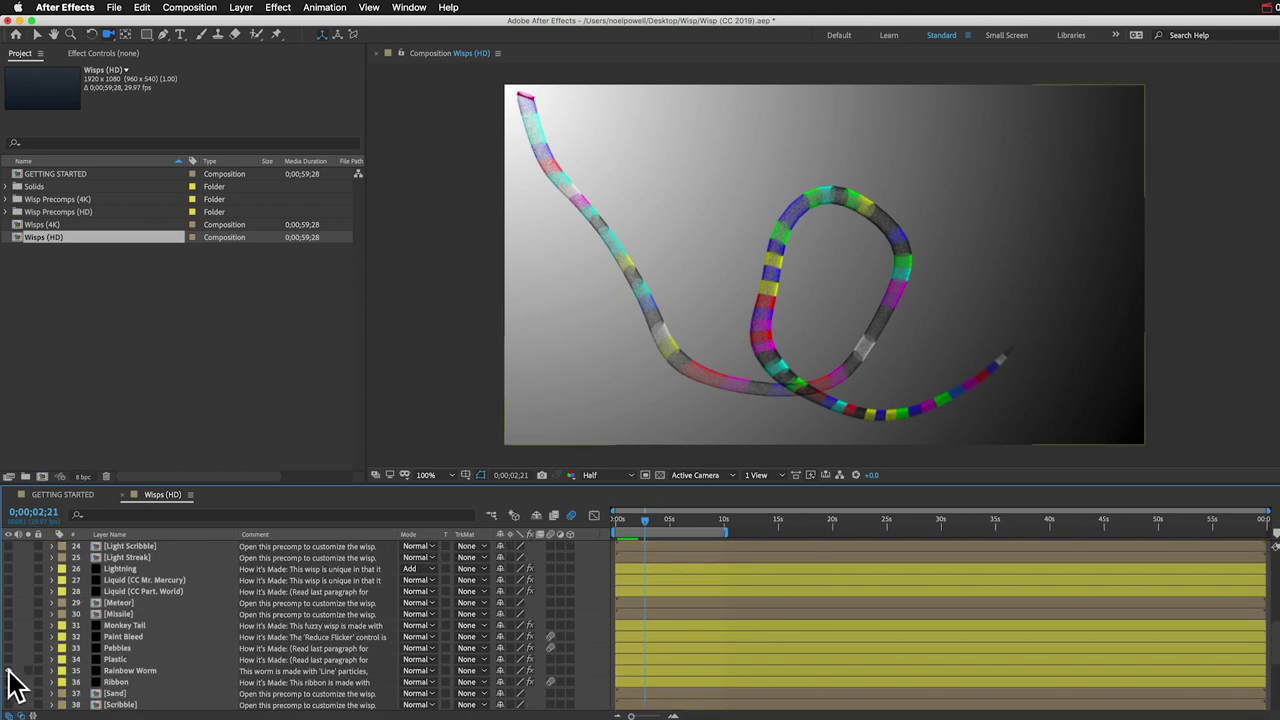
scroll(95, 610, "up", 4)
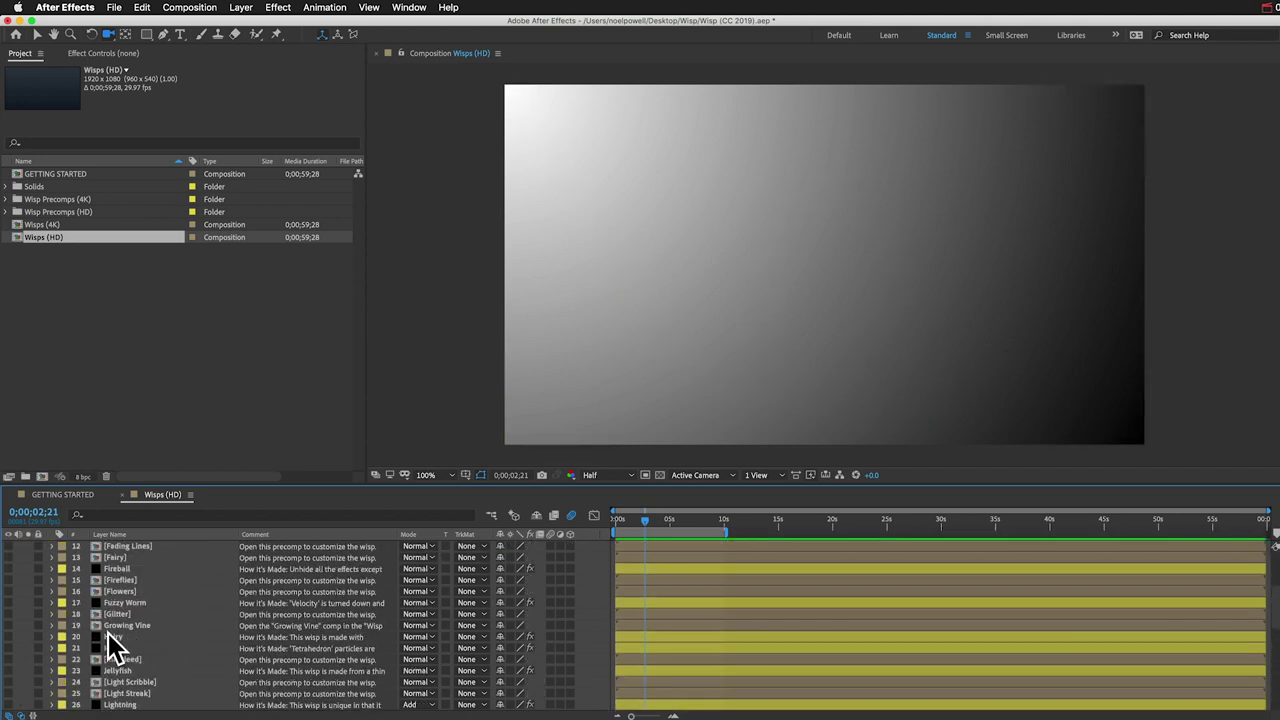
scroll(152, 680, "down", 2)
scroll(152, 680, "up", 4)
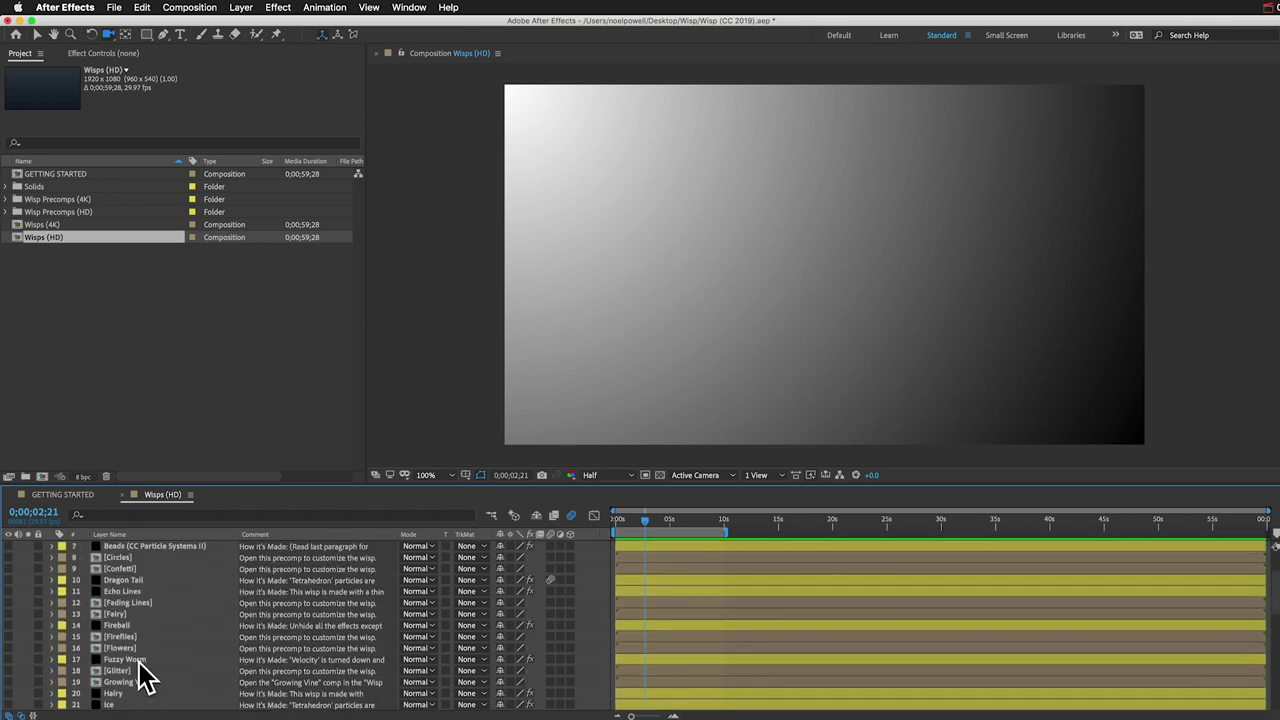
left_click(8, 580)
key("Home")
key("space")
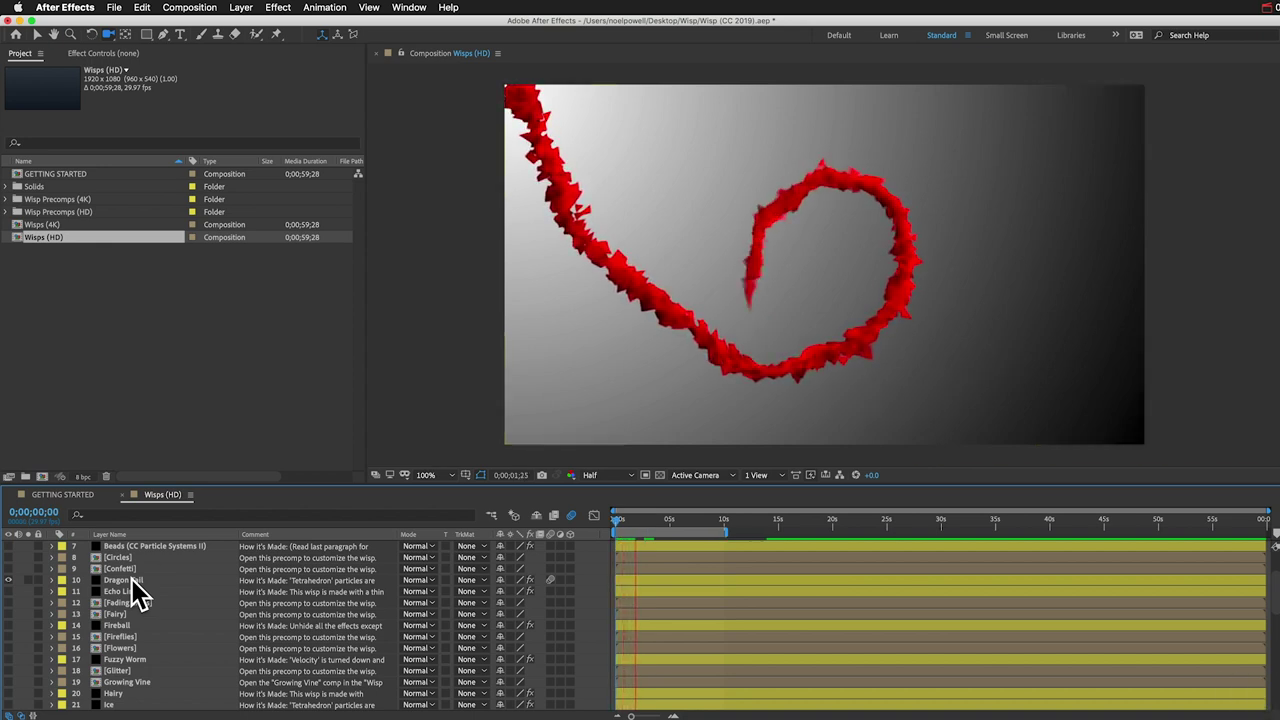
Step: Open the Dragon Tail layer's Effect Controls and look through its general, particle and warp controls and the effects below them
left_click(125, 581)
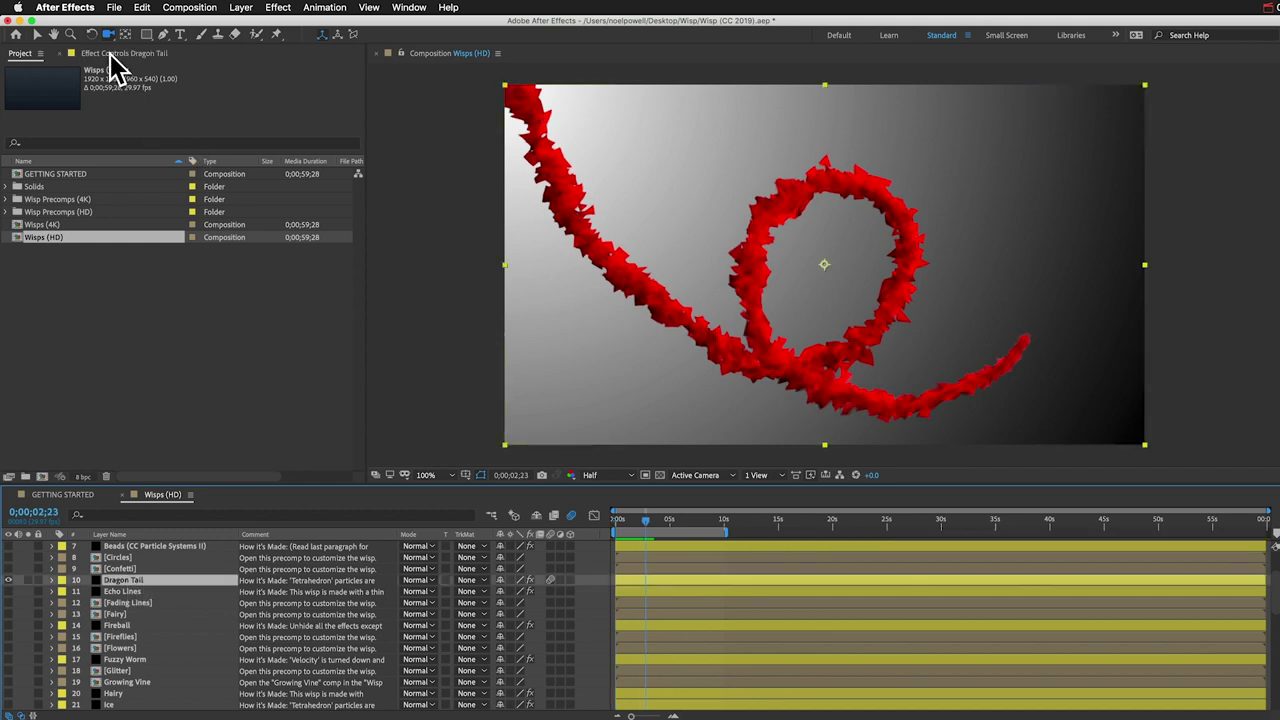
left_click(110, 54)
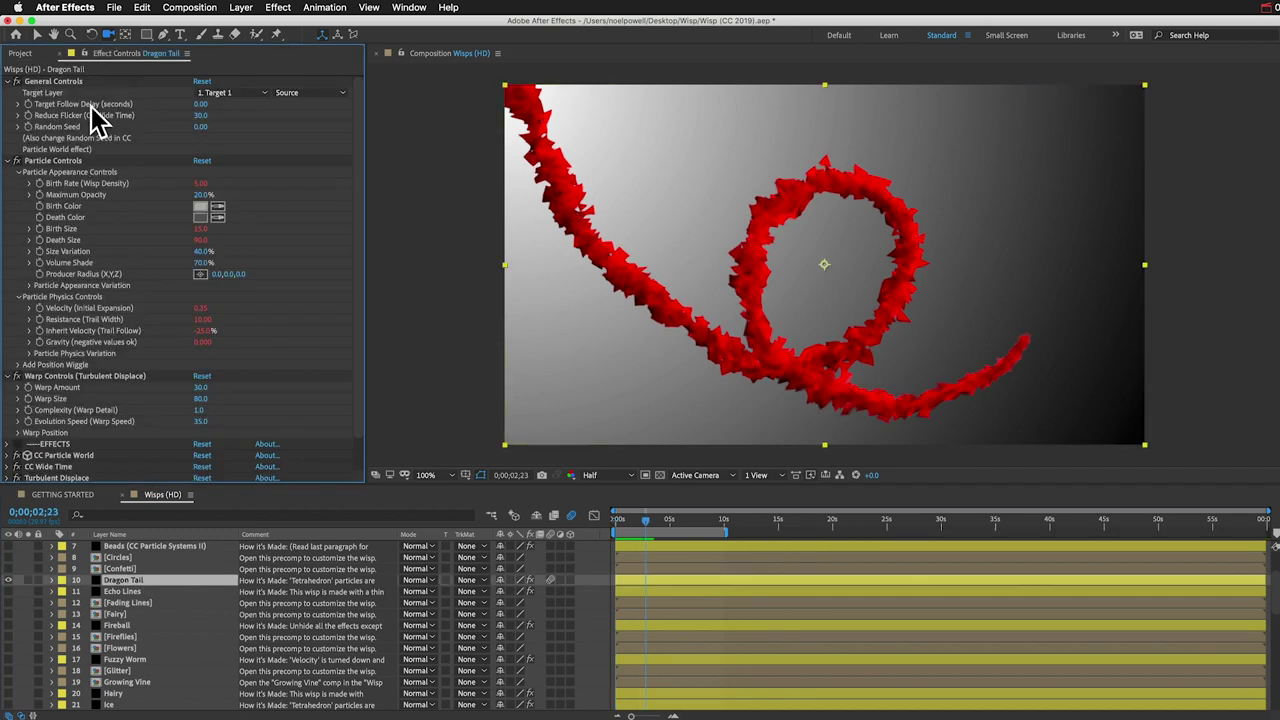
left_click(408, 8)
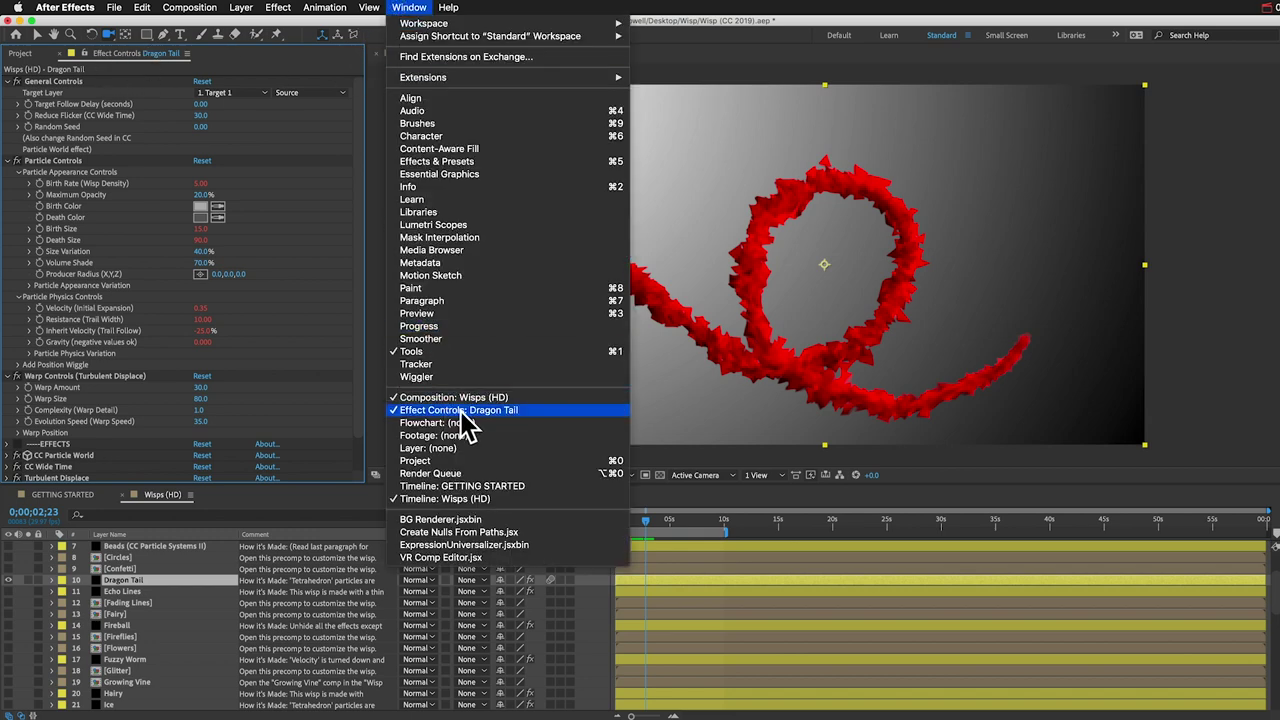
left_click(62, 188)
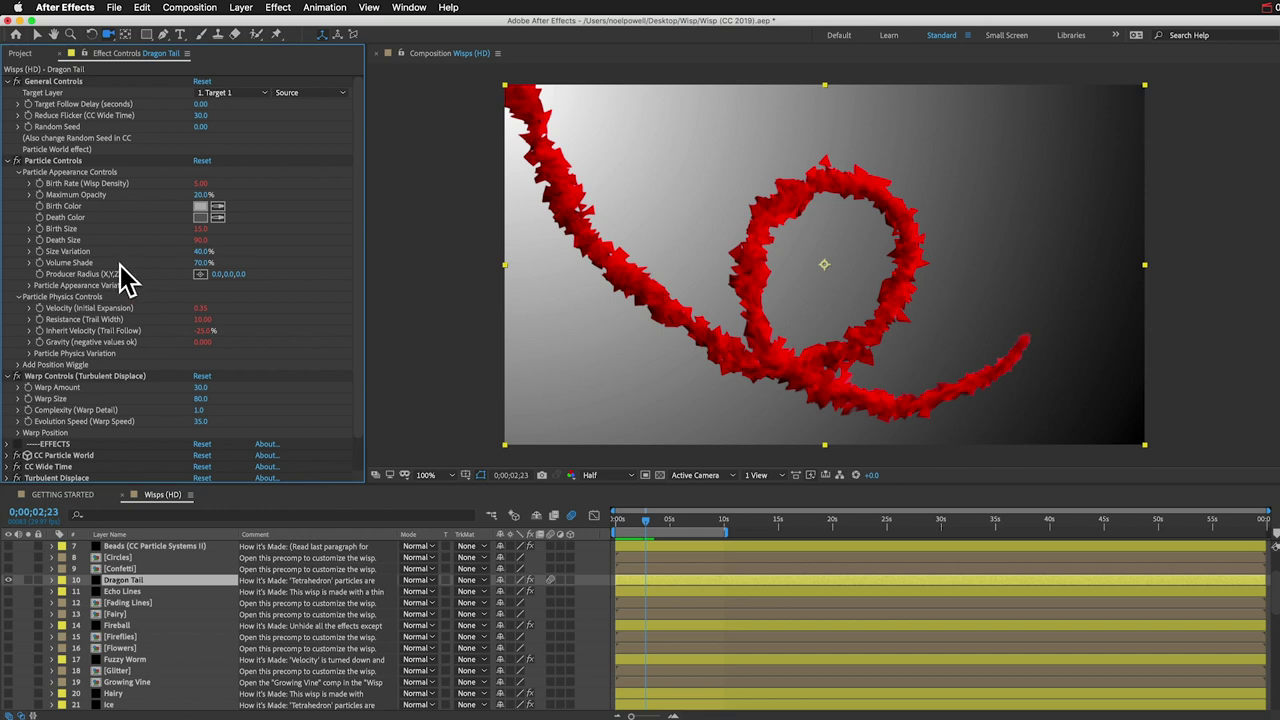
scroll(125, 280, "down", 2)
left_click(52, 412)
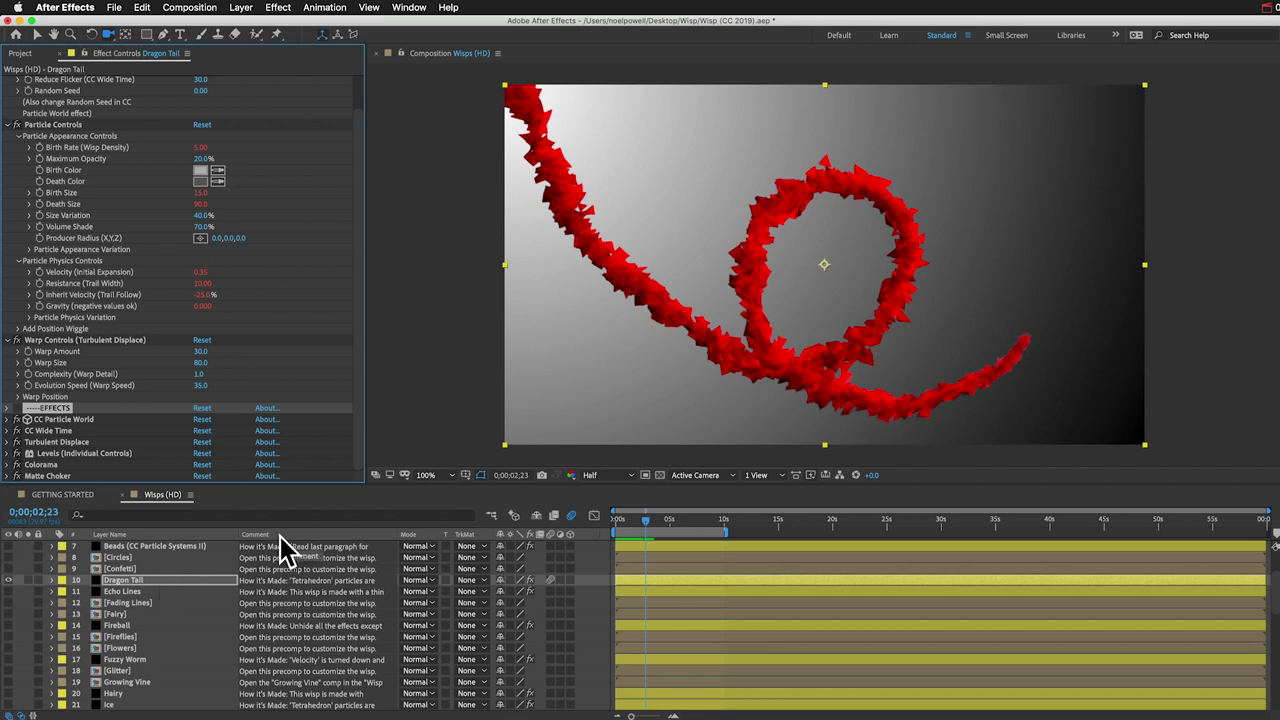
Step: Widen the Comment column and expand Dragon Tail to read its full comment, and restore the compact layer list
left_click_drag(380, 534, 637, 521)
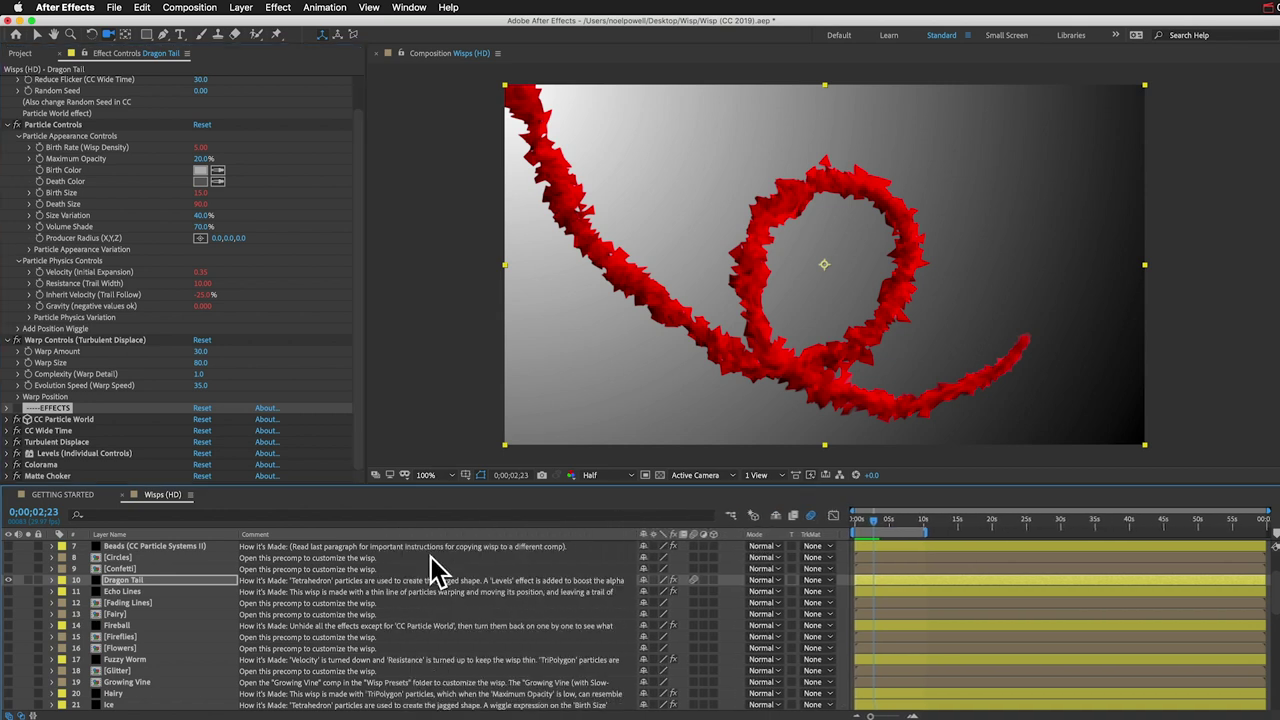
left_click(163, 580)
key("e")
key("e")
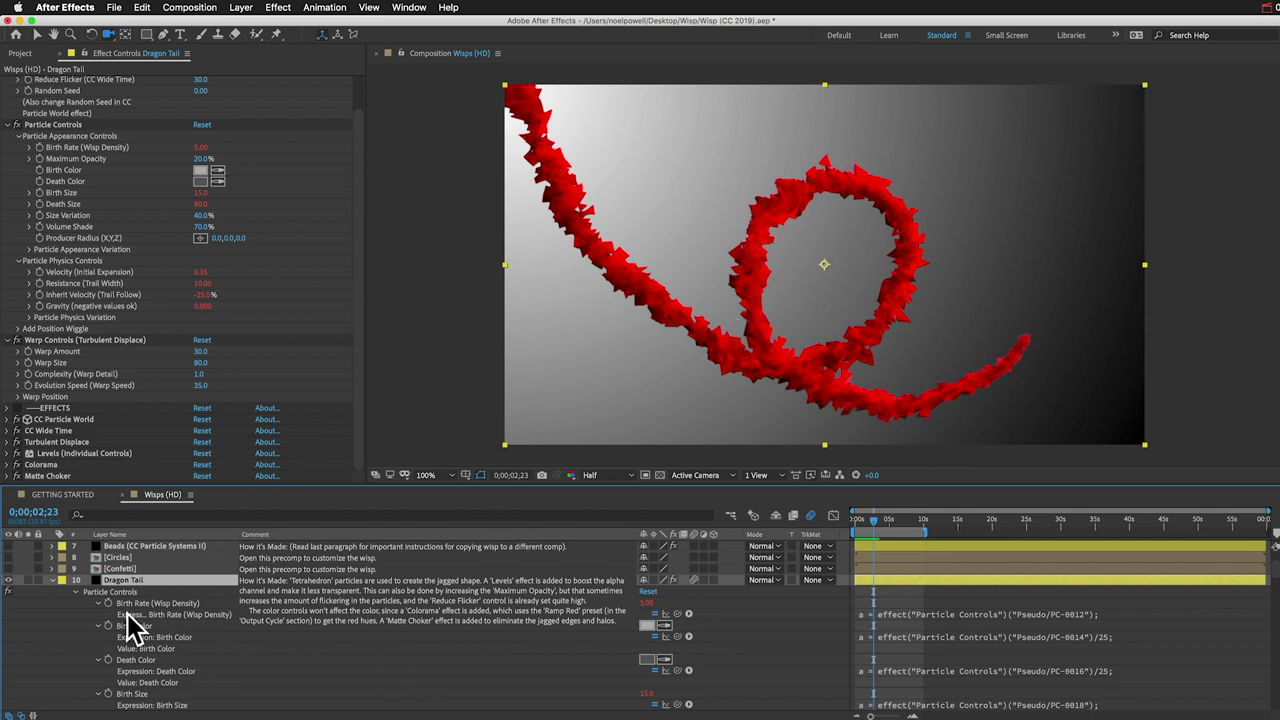
key("u")
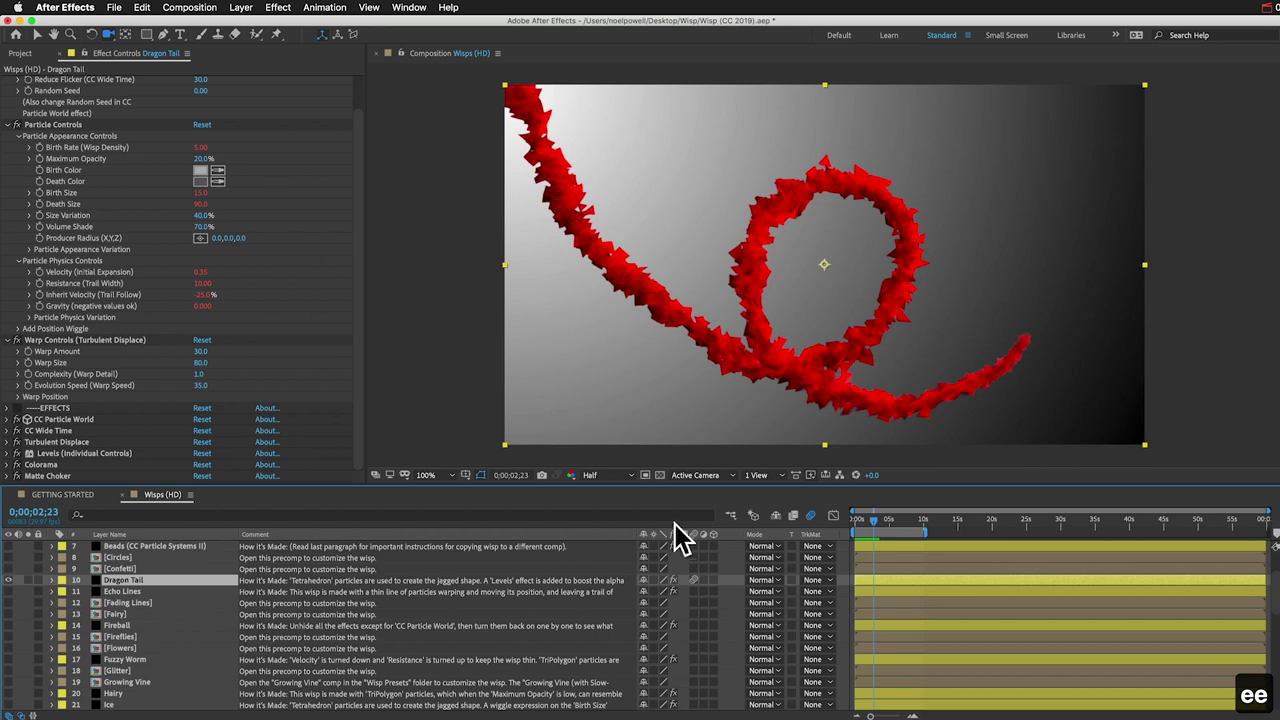
left_click_drag(617, 535, 410, 538)
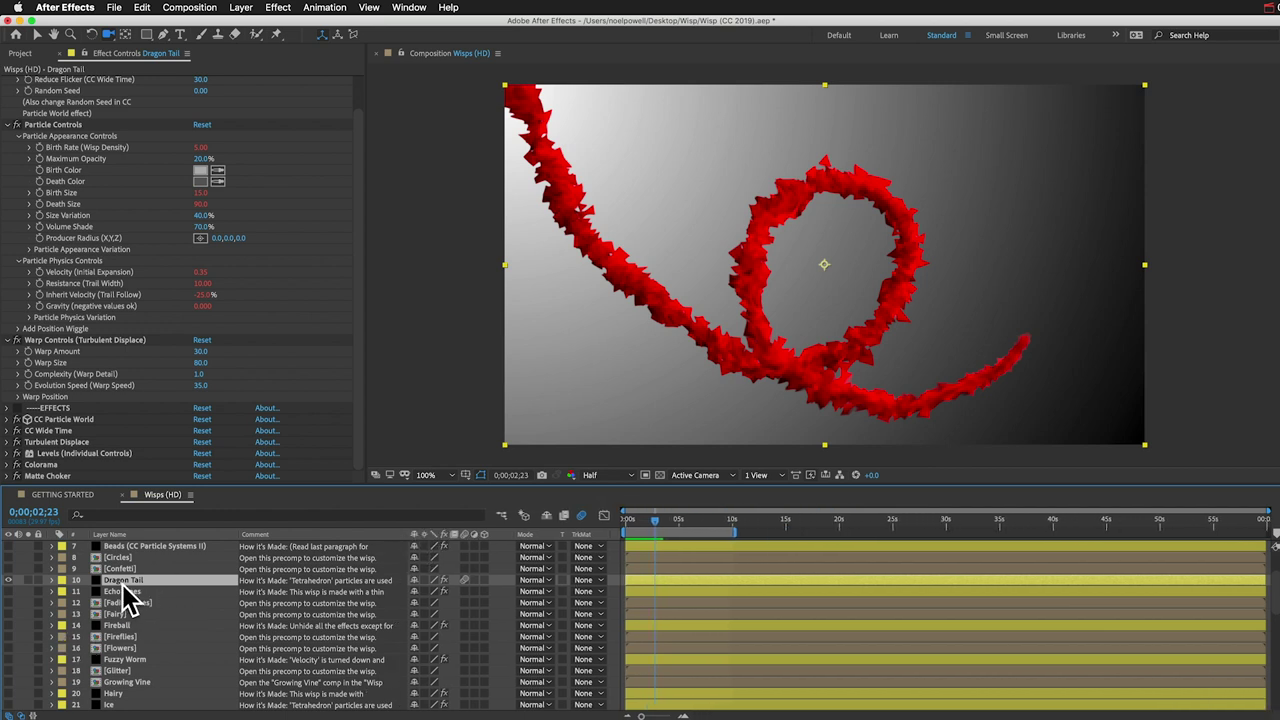
Step: Compare the Effect Controls of the Confetti precomp layer with those of the Dragon Tail layer
scroll(128, 598, "up", 2)
scroll(128, 598, "down", 1)
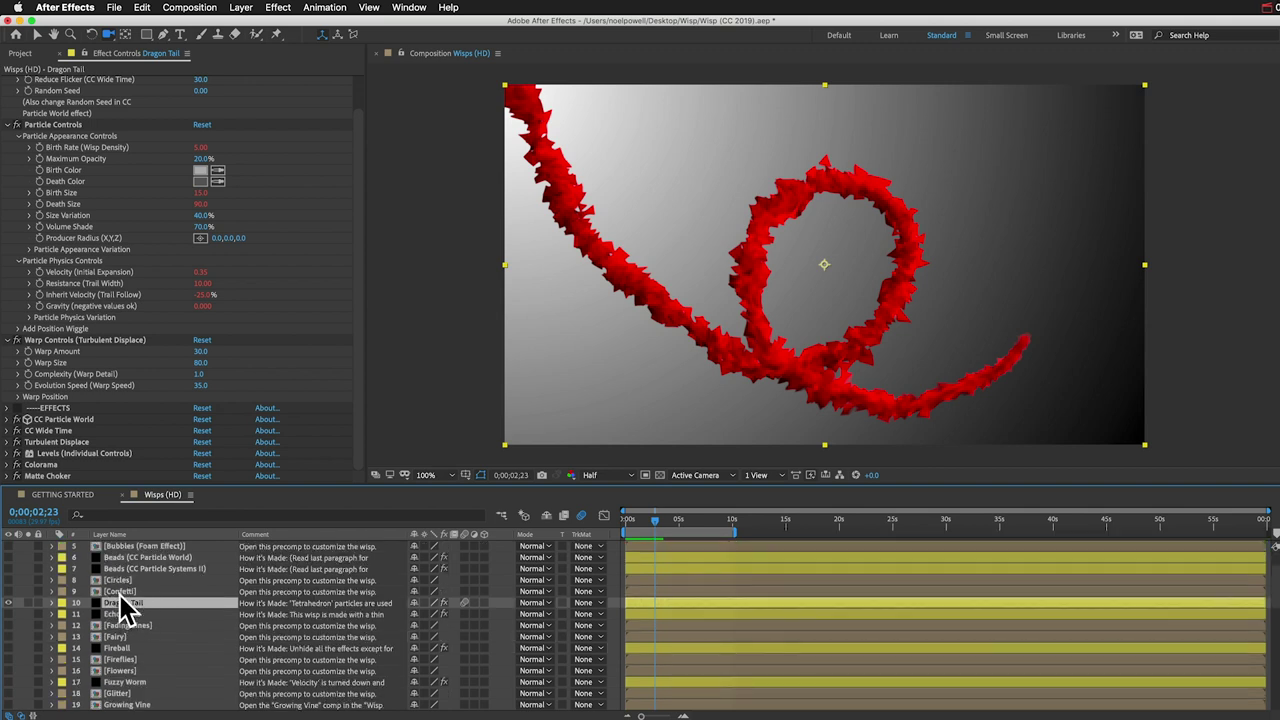
left_click(120, 591)
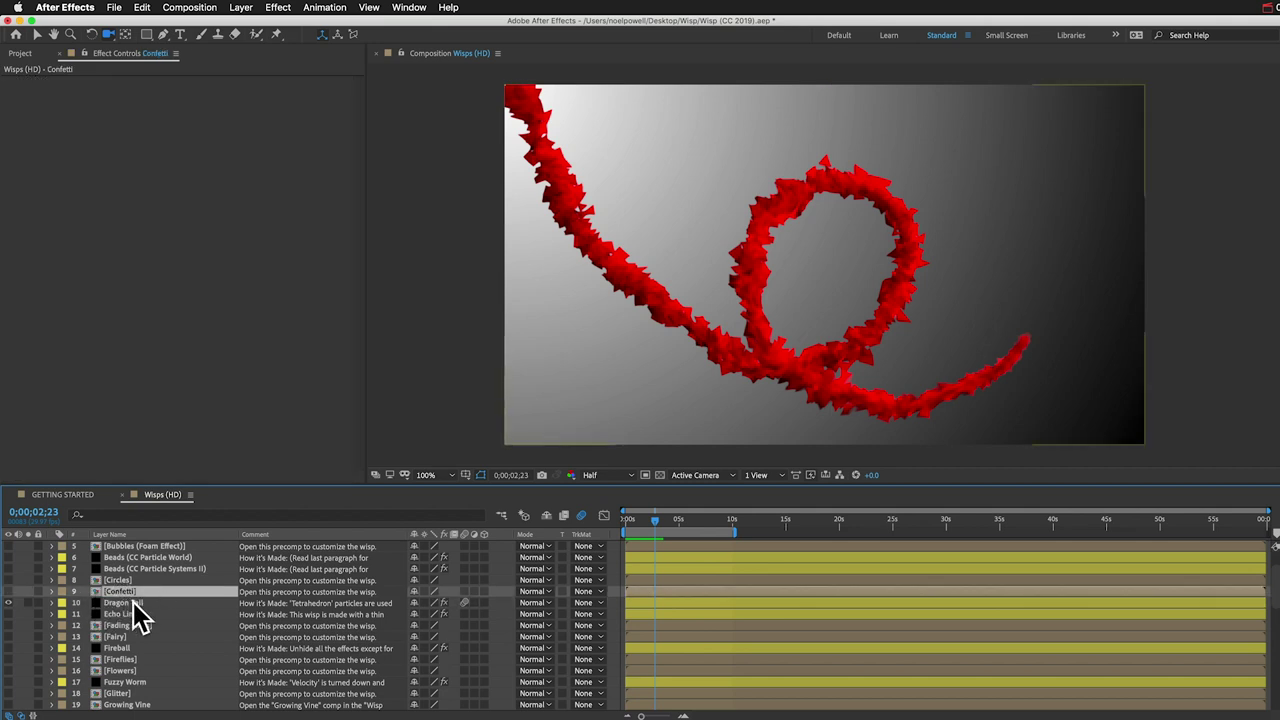
left_click(130, 603)
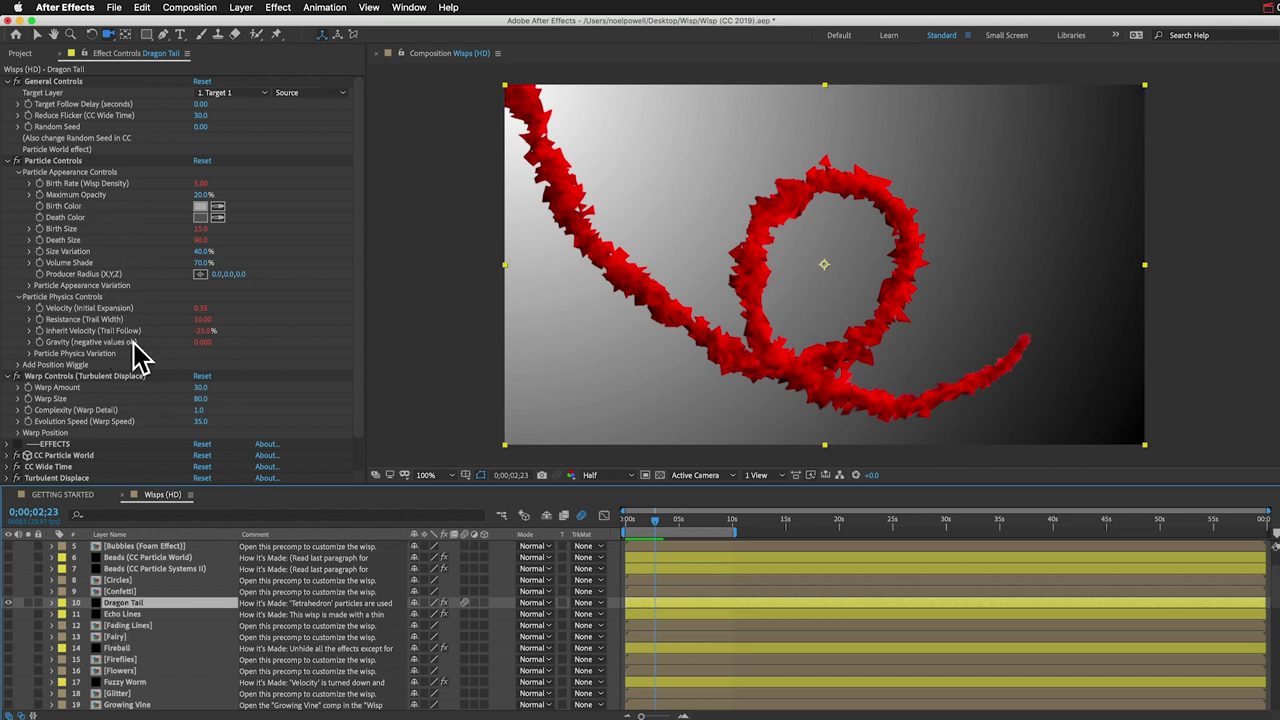
Step: Open the Fading Lines precomp to view its layers, and close it to return to Wisps (HD)
left_click(125, 626)
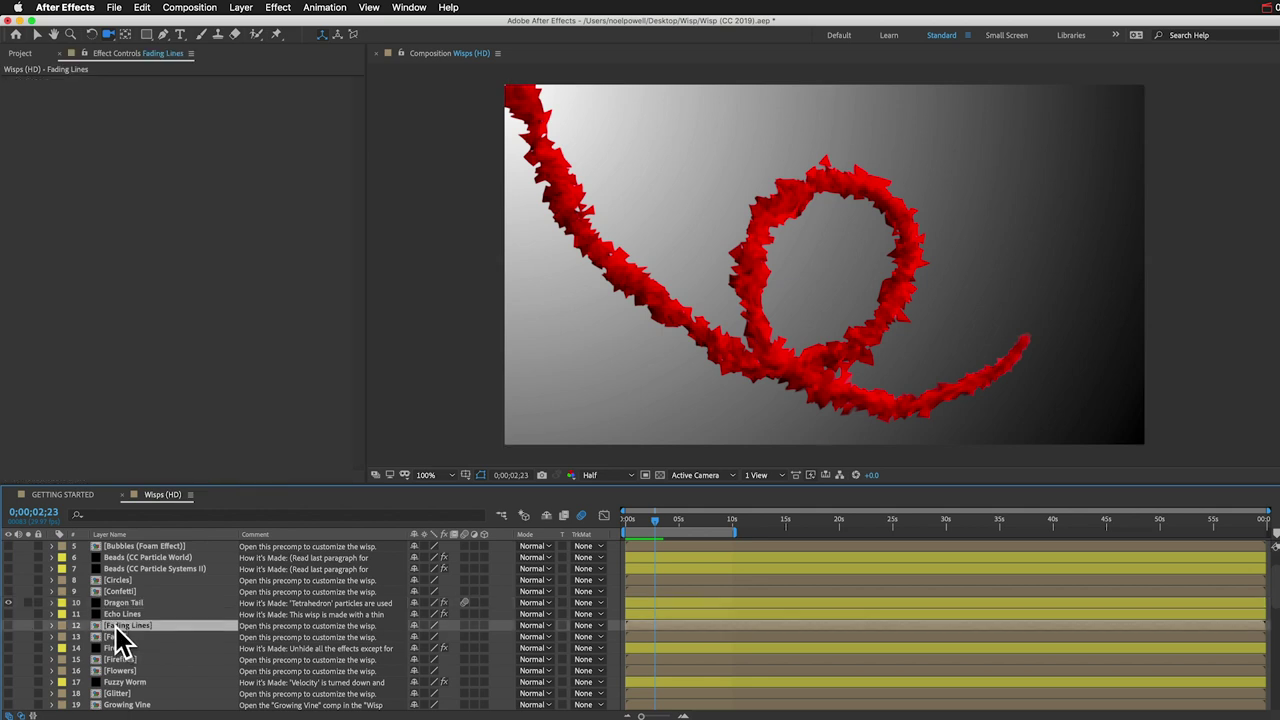
double_click(115, 626)
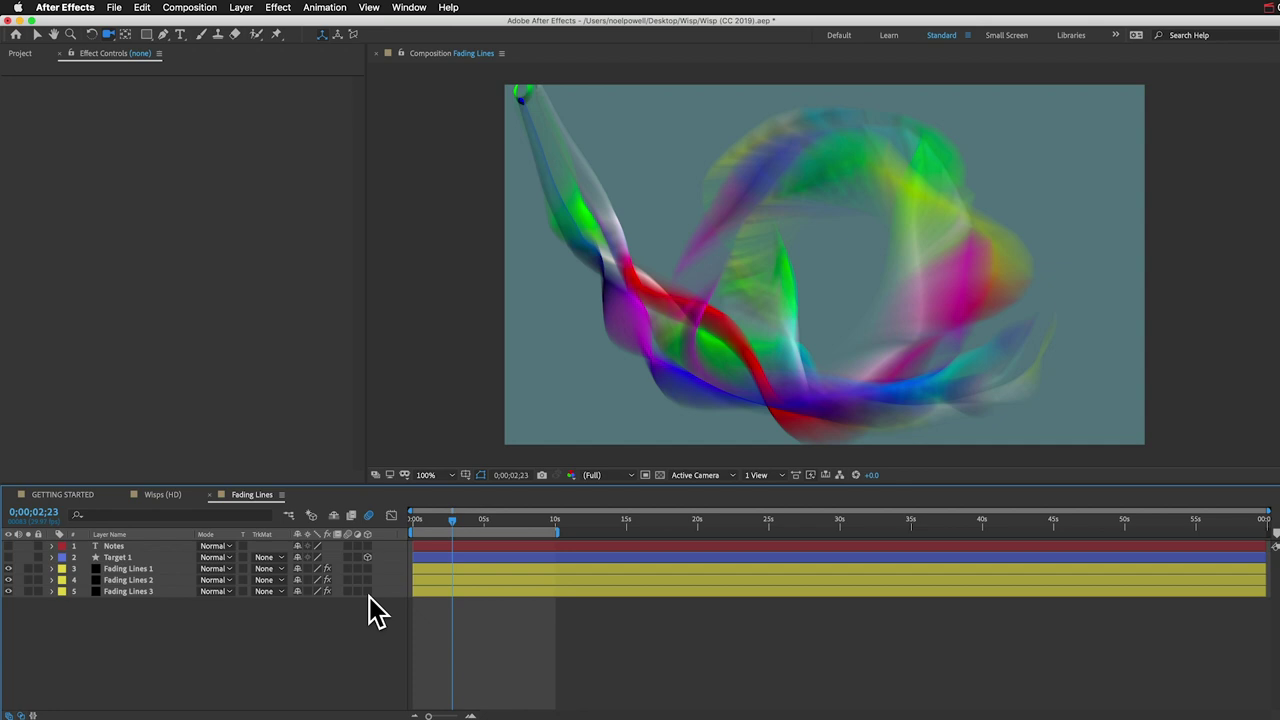
key("super+w")
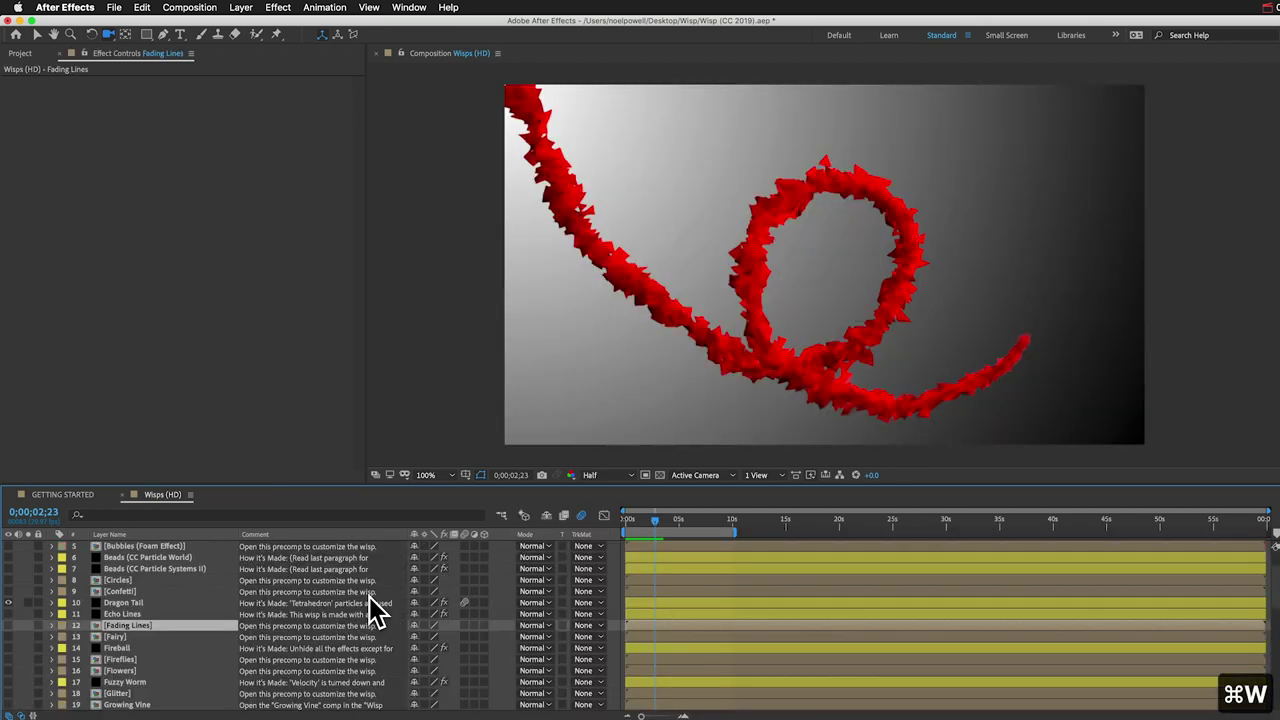
Step: Look at the Echo Lines layer's effect controls, and locate the Wisp Precomps (HD) folder among the project items
left_click(120, 613)
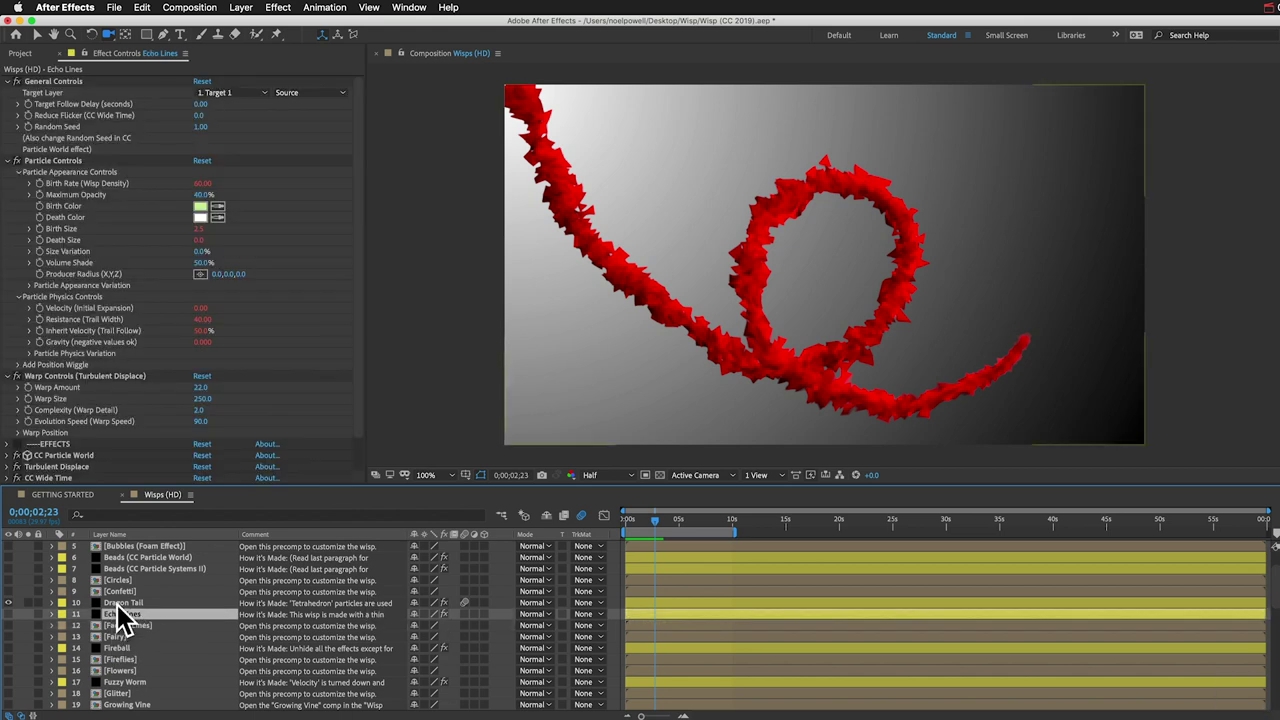
left_click(20, 53)
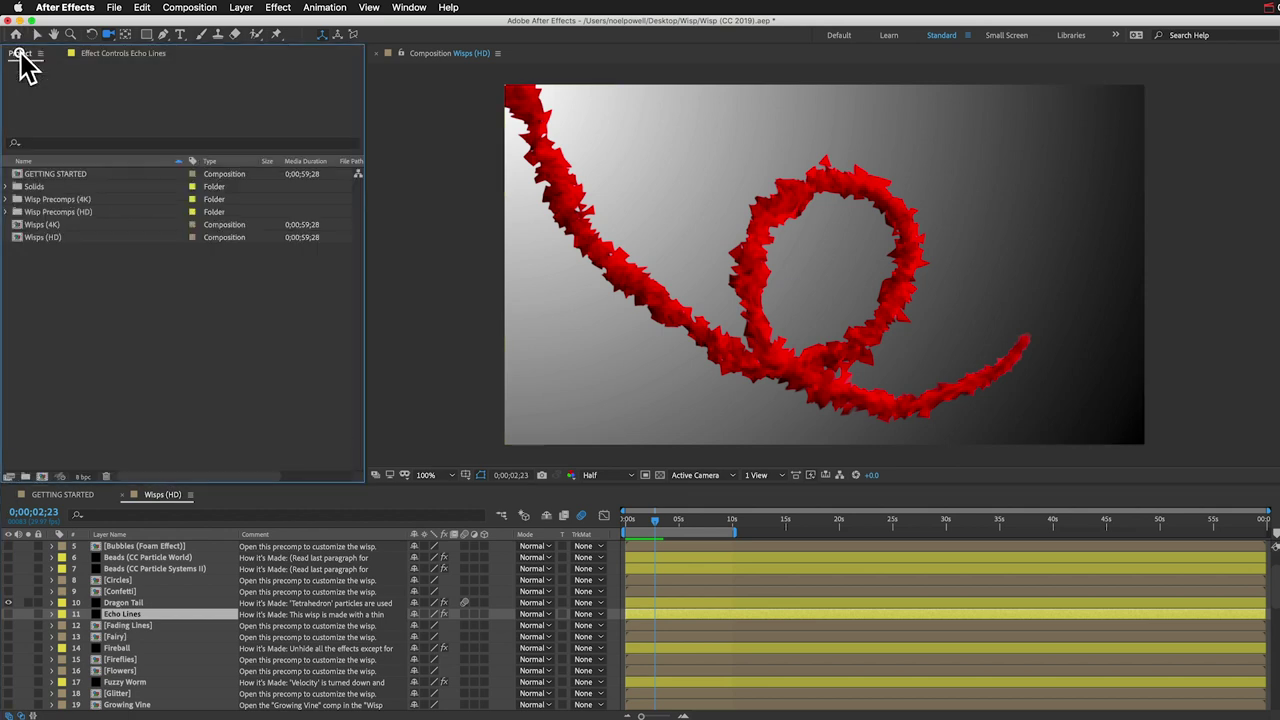
left_click(58, 212)
left_click_drag(63, 222, 57, 400)
Step: View the Target Layer choices in Dragon Tail's Effect Controls, and find the Target 1 layer in the layer list
left_click(123, 603)
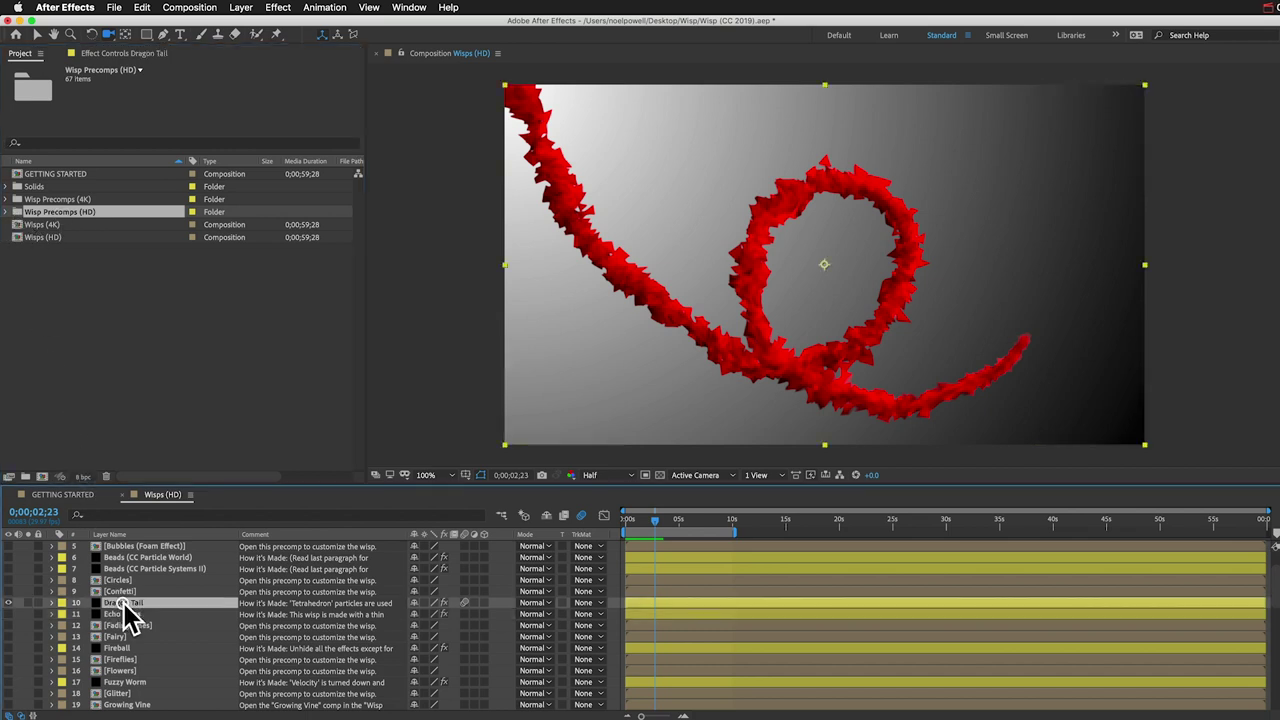
left_click(106, 54)
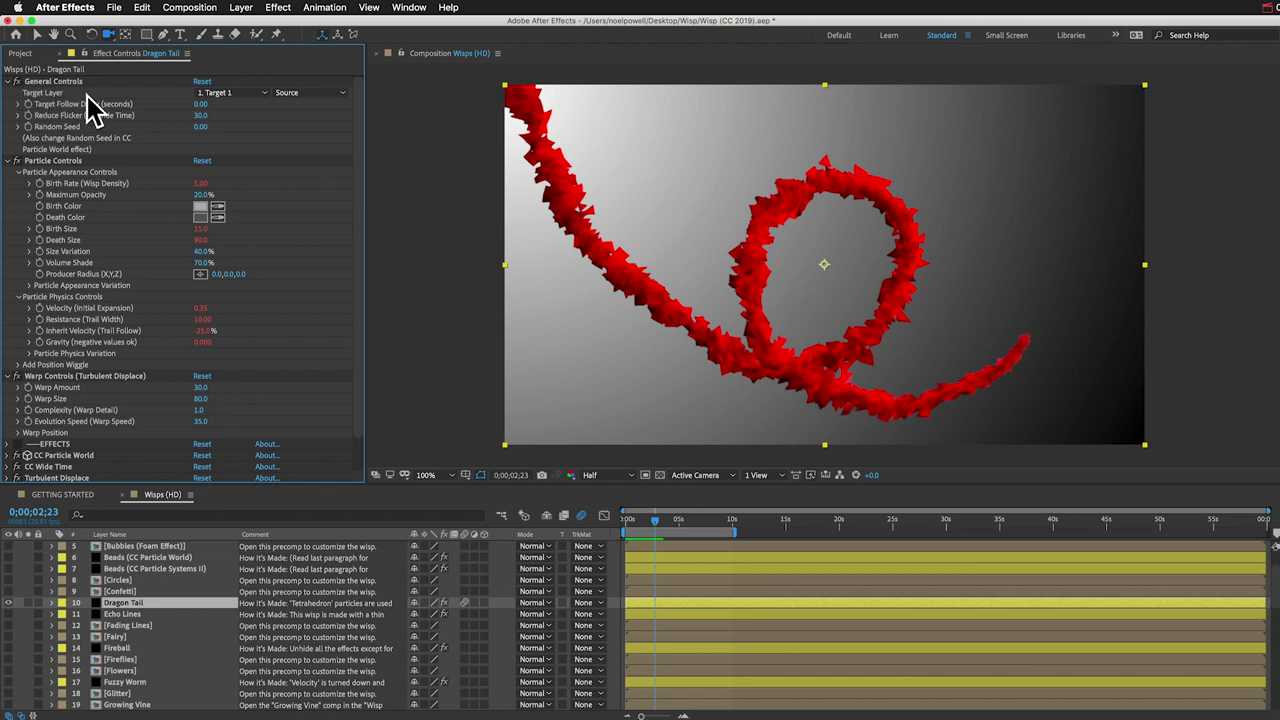
left_click(237, 93)
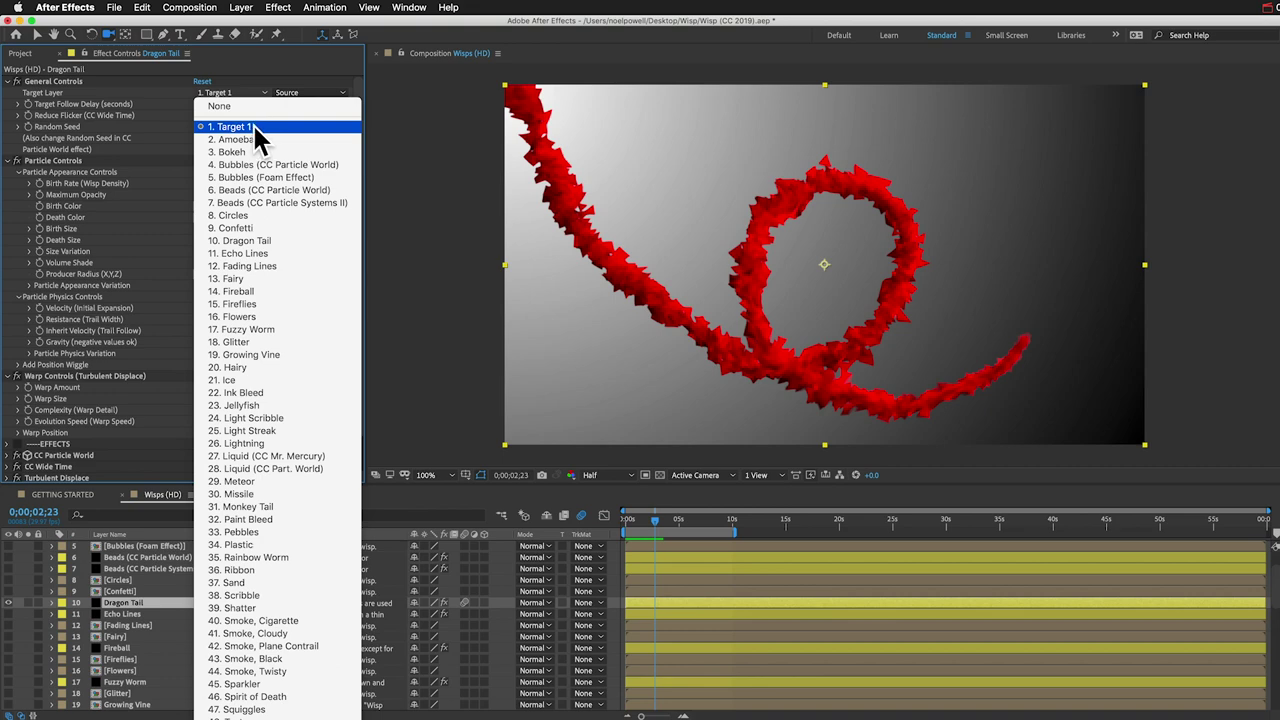
left_click(122, 556)
scroll(122, 556, "up", 2)
left_click(126, 547)
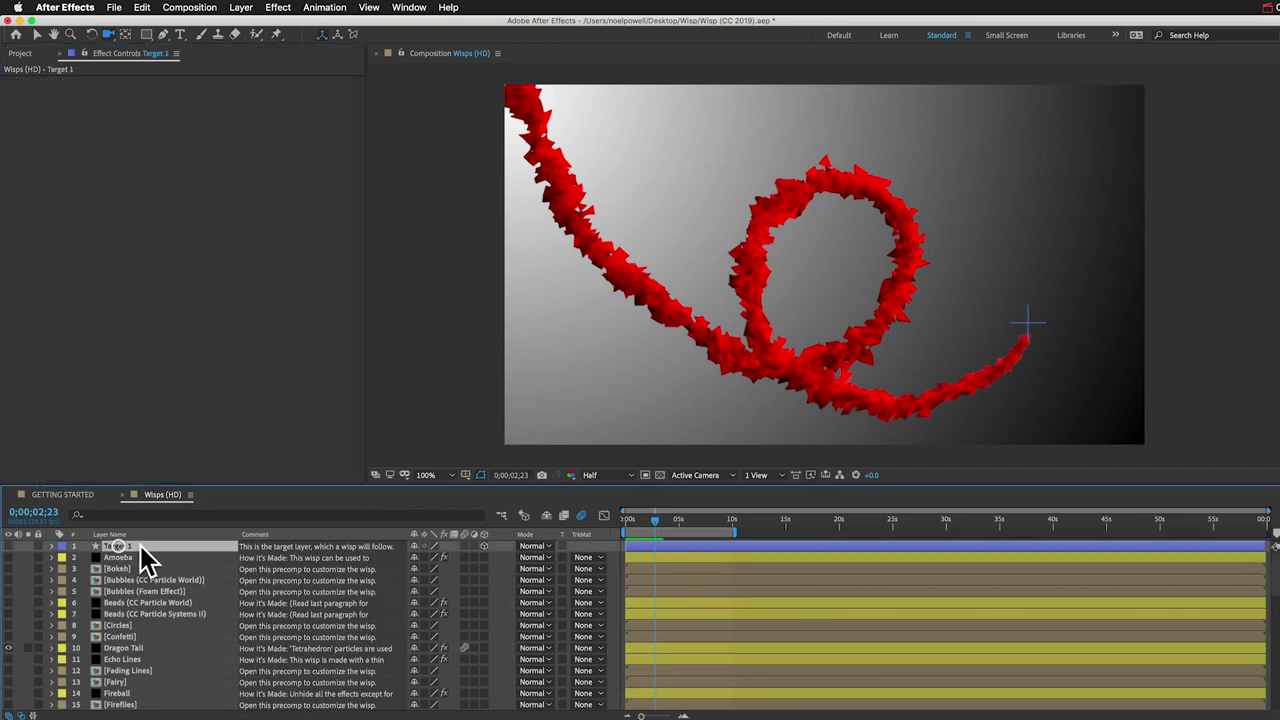
Step: Open the Fairy precomp and look through the effect controls of its Head, Faded Spheres and Tetrahedrons layers
scroll(130, 652, "down", 2)
left_click(117, 659)
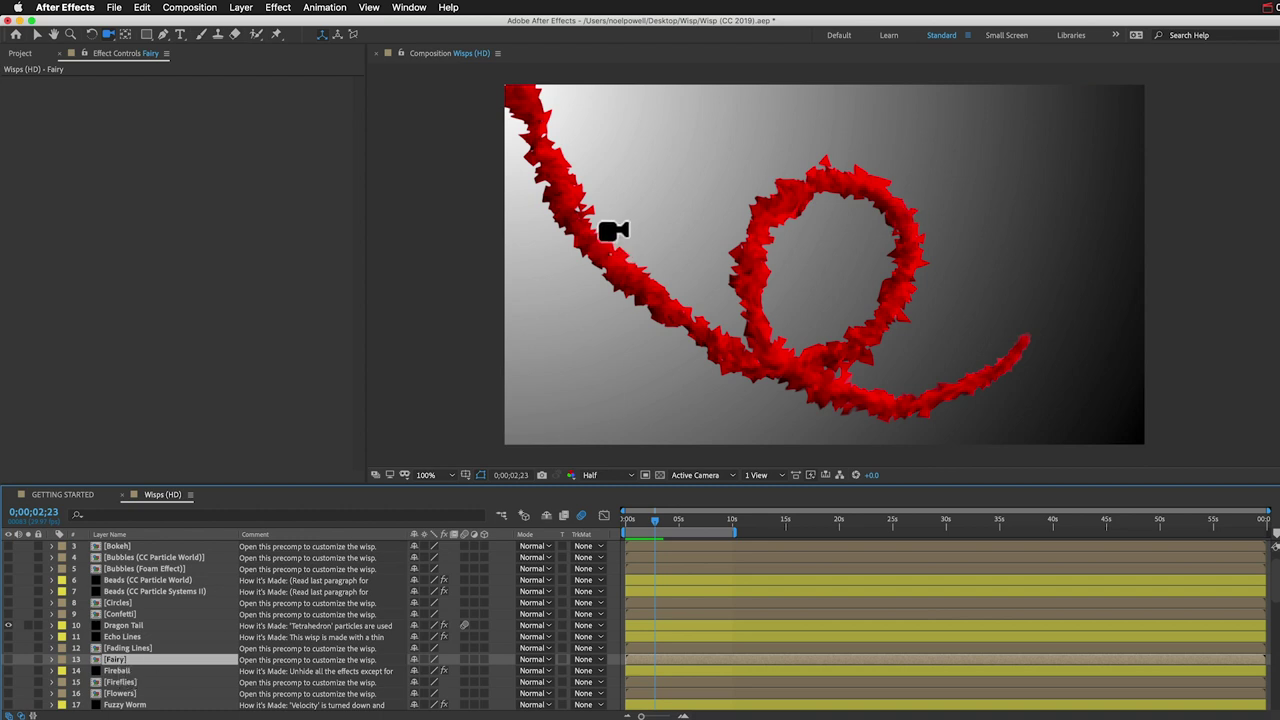
double_click(113, 661)
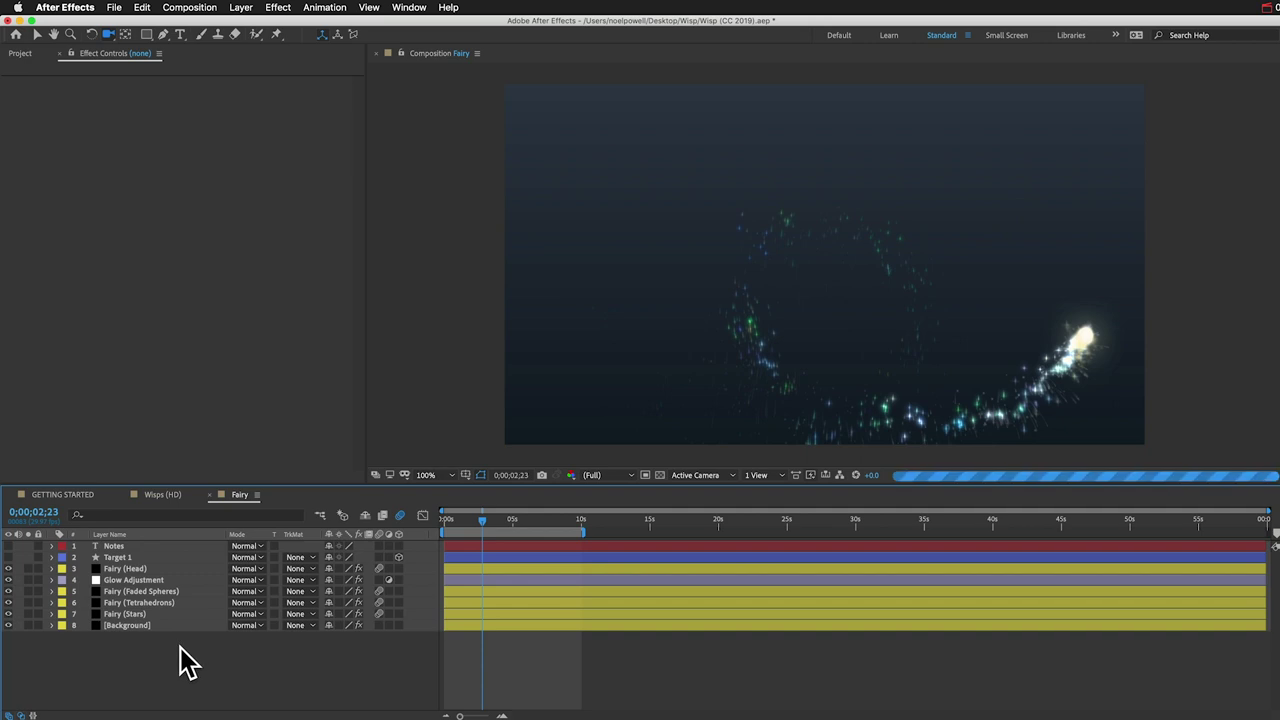
left_click(122, 567)
left_click(126, 591)
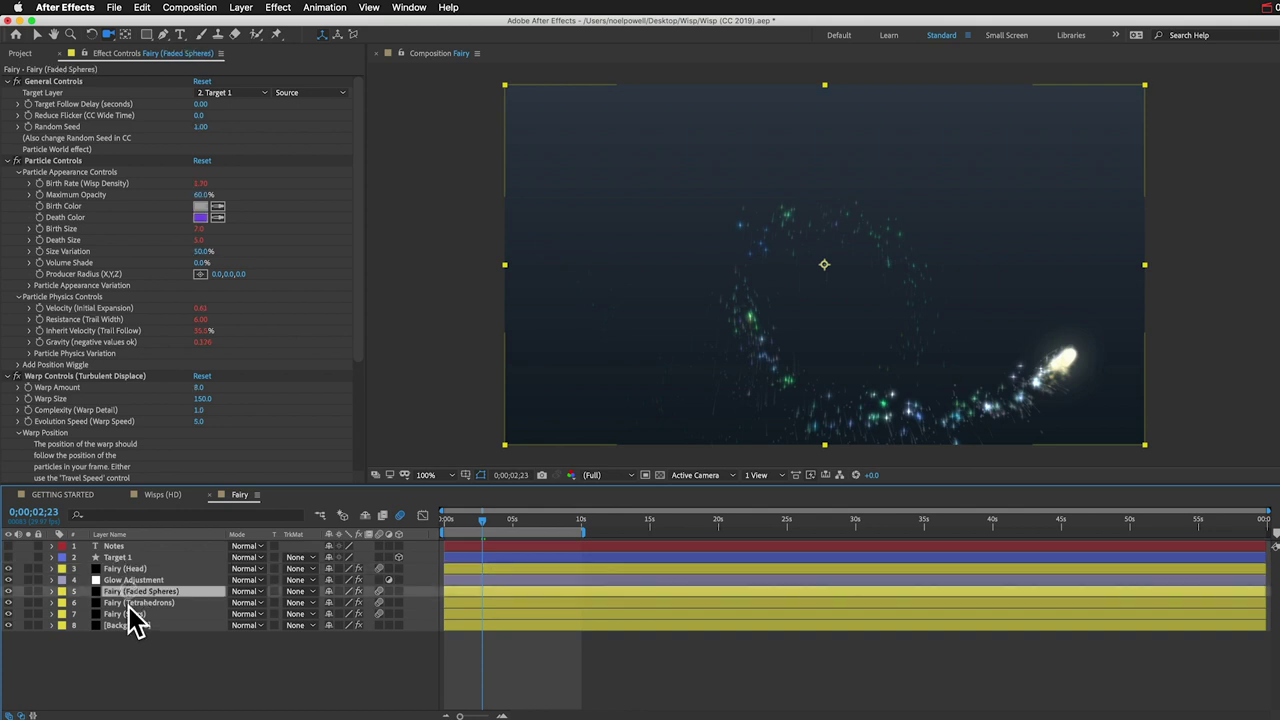
left_click(127, 602)
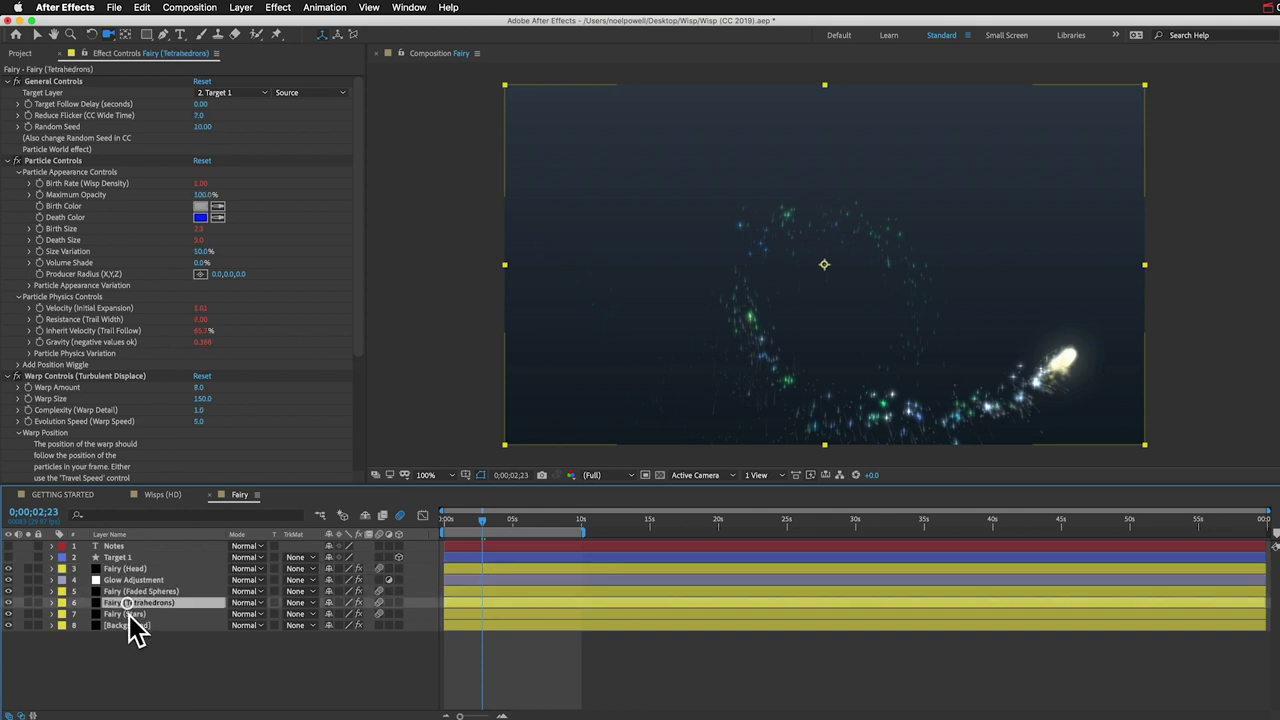
Step: Check the Target Layer setting of Fairy (Tetrahedrons) and the precomp's own Target 1 layer, and return to Wisps (HD)
left_click(238, 95)
left_click(105, 120)
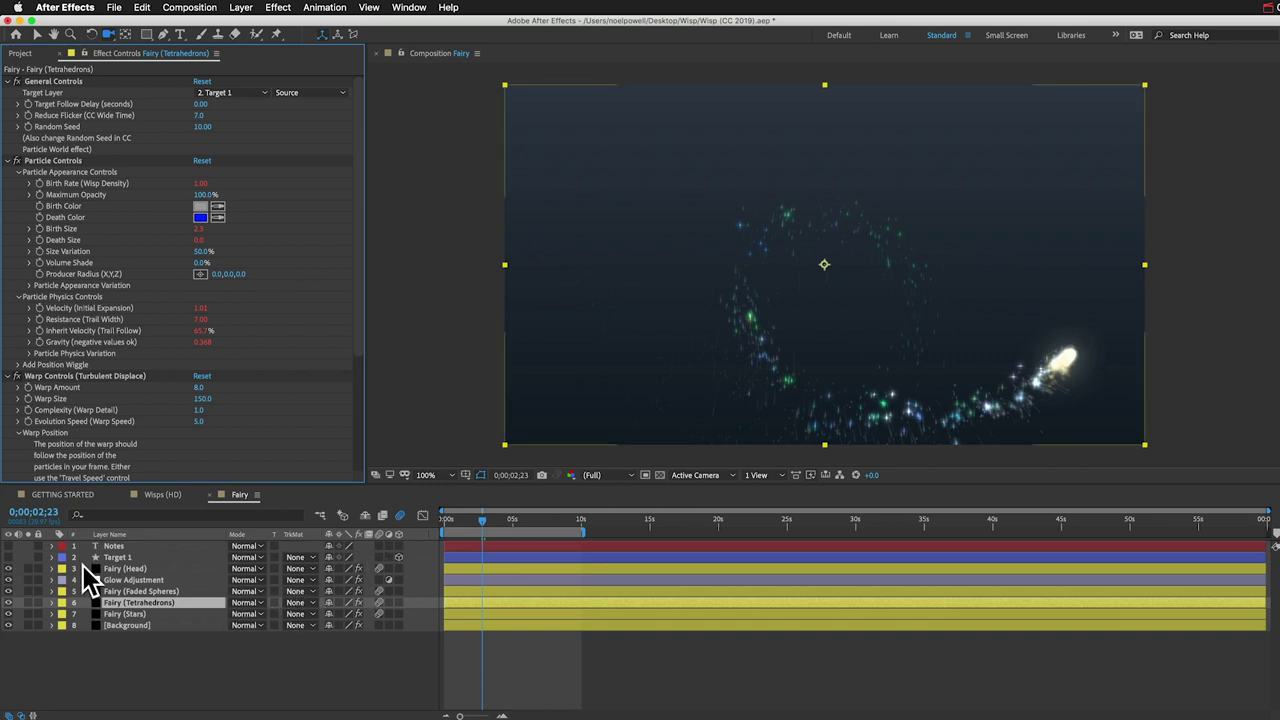
left_click(116, 557)
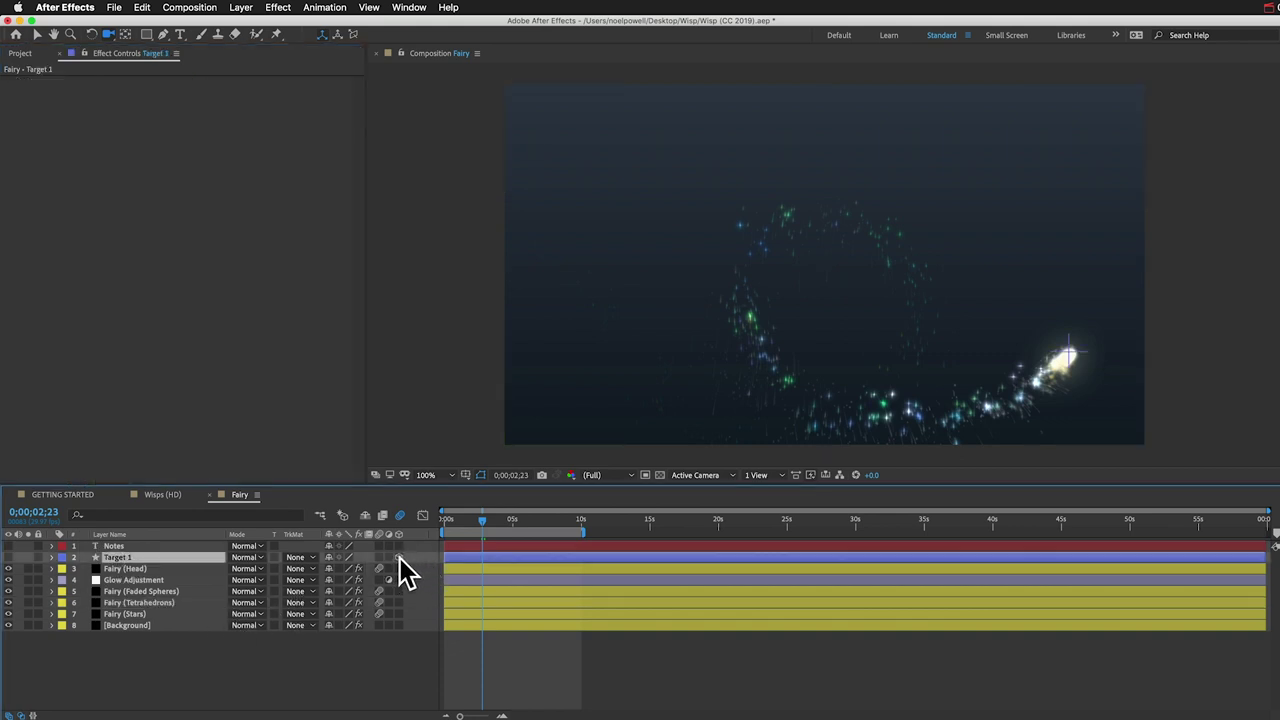
left_click(154, 677)
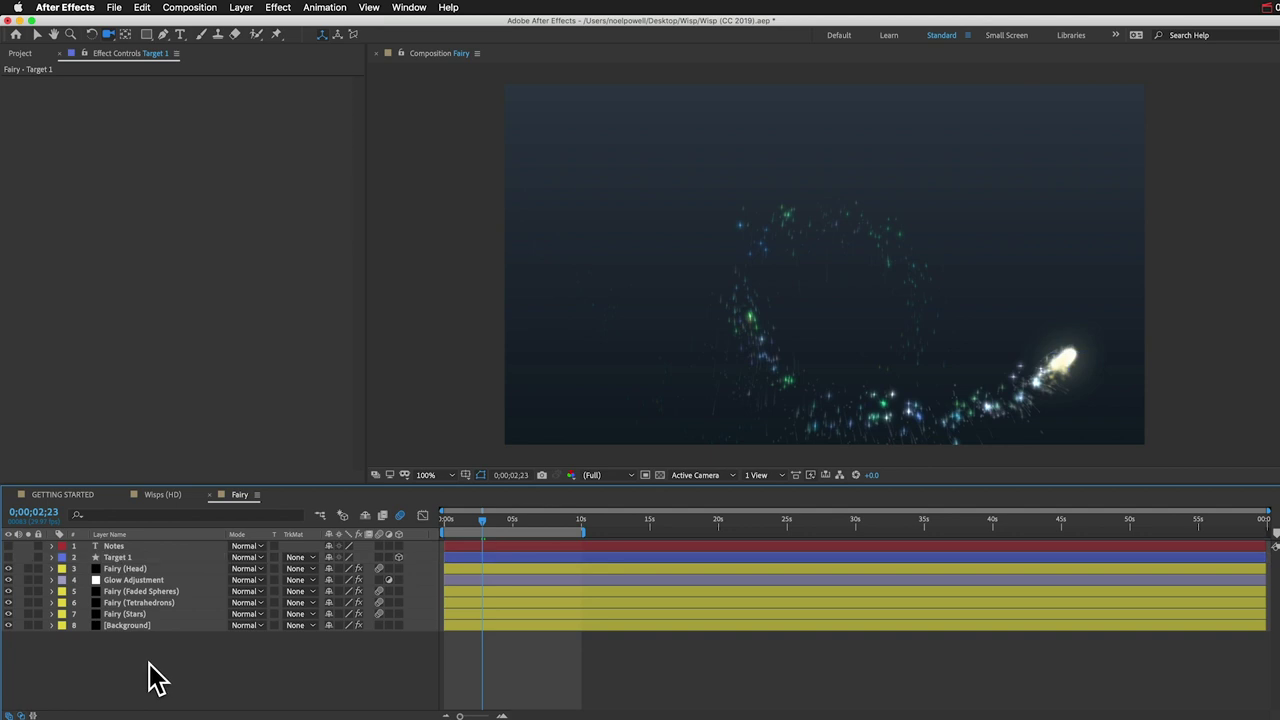
key("shift+Escape")
Step: Copy the Dragon Tail and Target 1 layers together from the Wisps (HD) composition
left_click(133, 626)
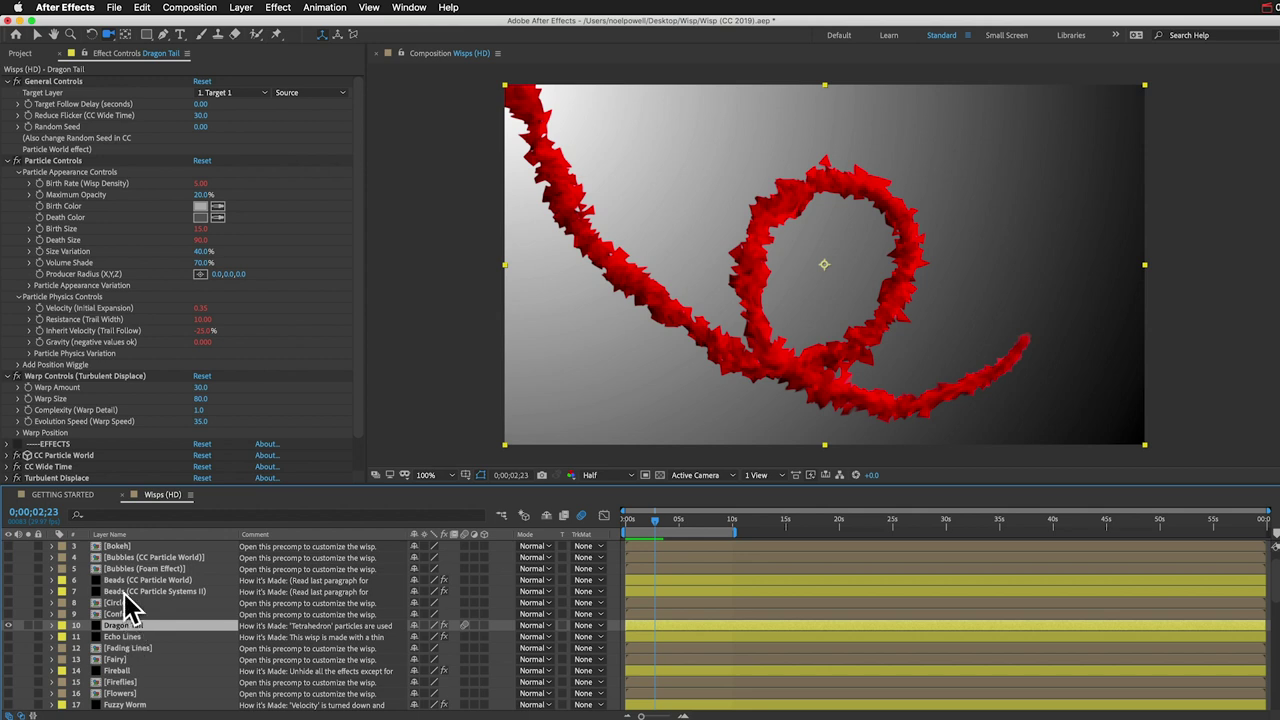
scroll(128, 600, "up", 2)
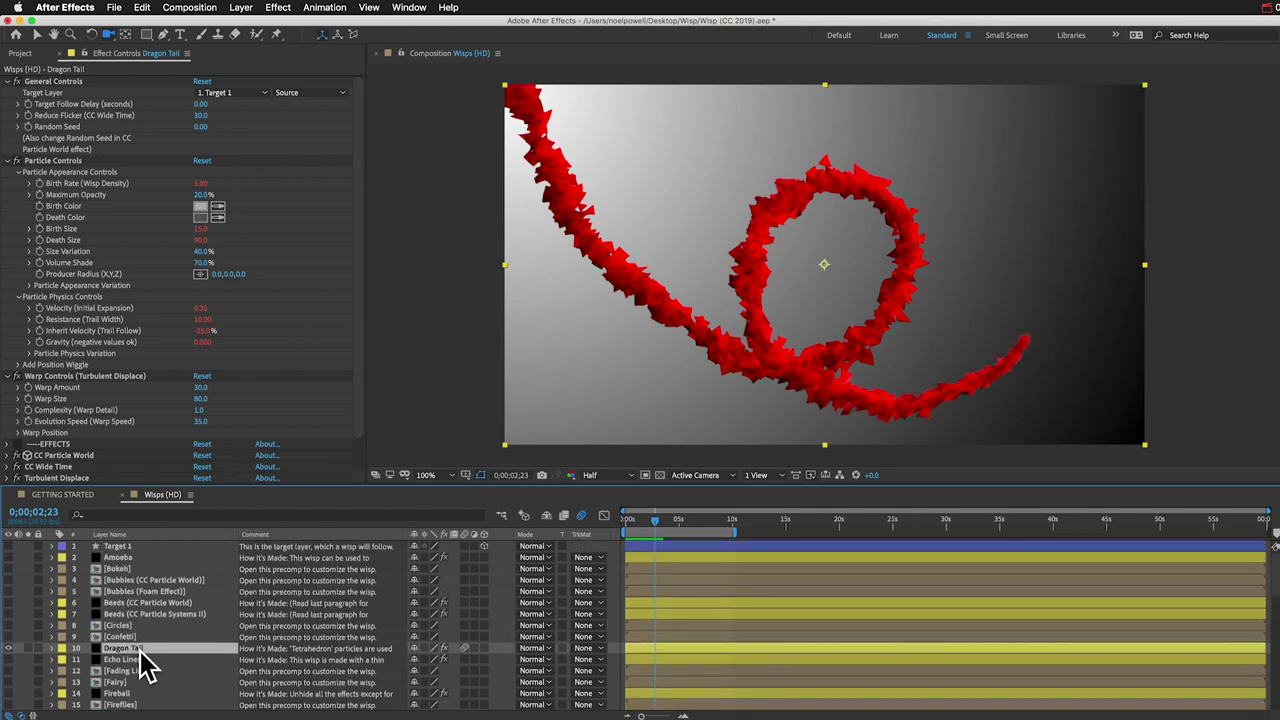
left_click(128, 548, "super")
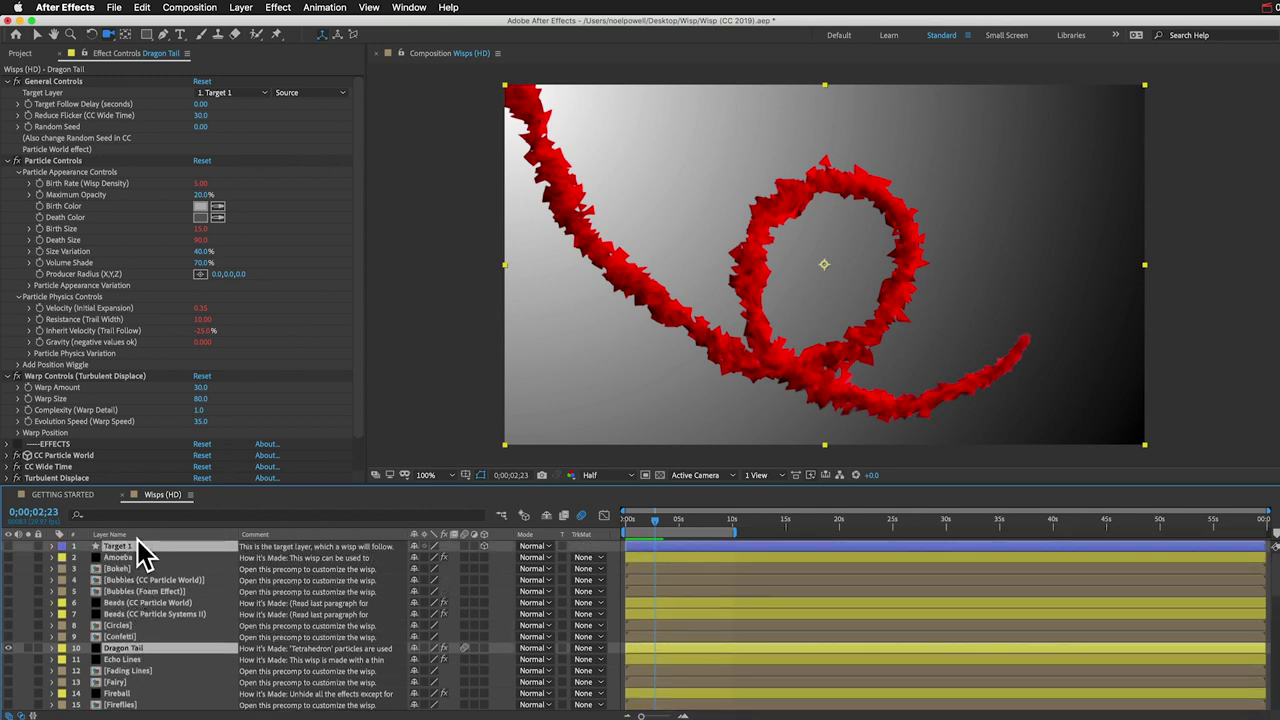
key("super+c")
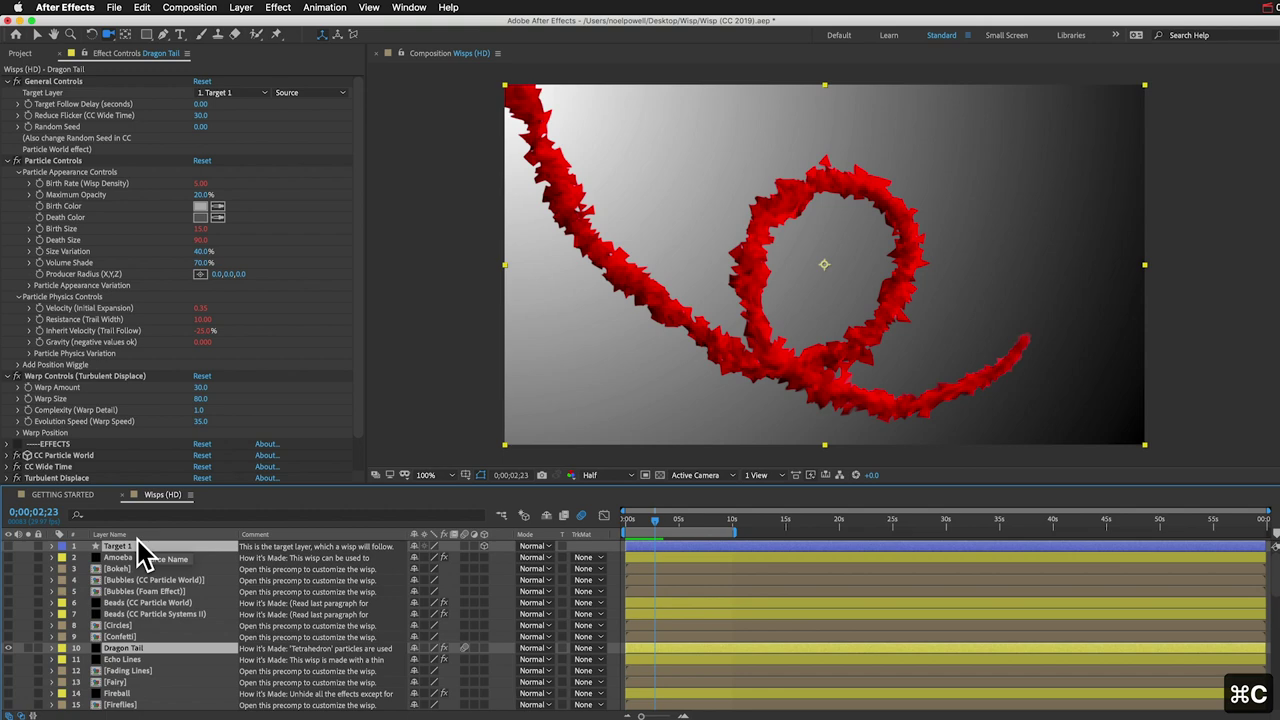
Step: Create the composition Comp 1 with the HDTV 1080 29.97 preset and paste the copied wisp and target layers into it
left_click(207, 9)
left_click(206, 22)
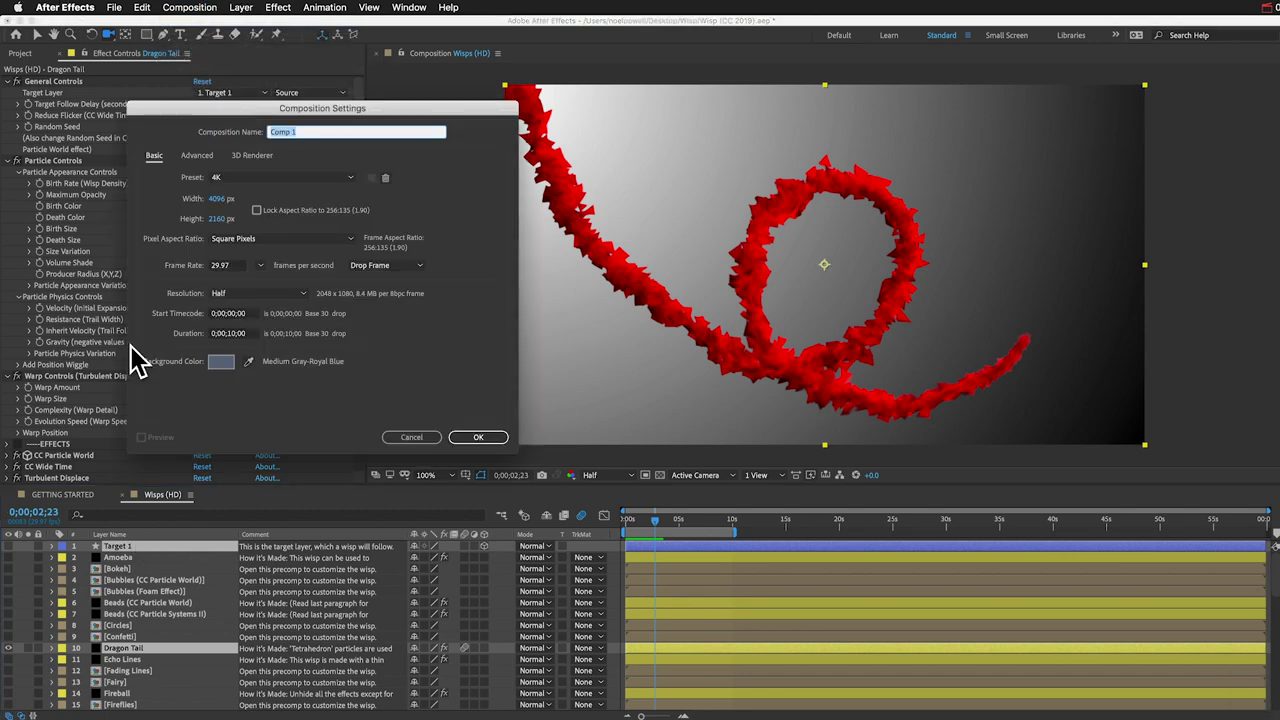
left_click(282, 182)
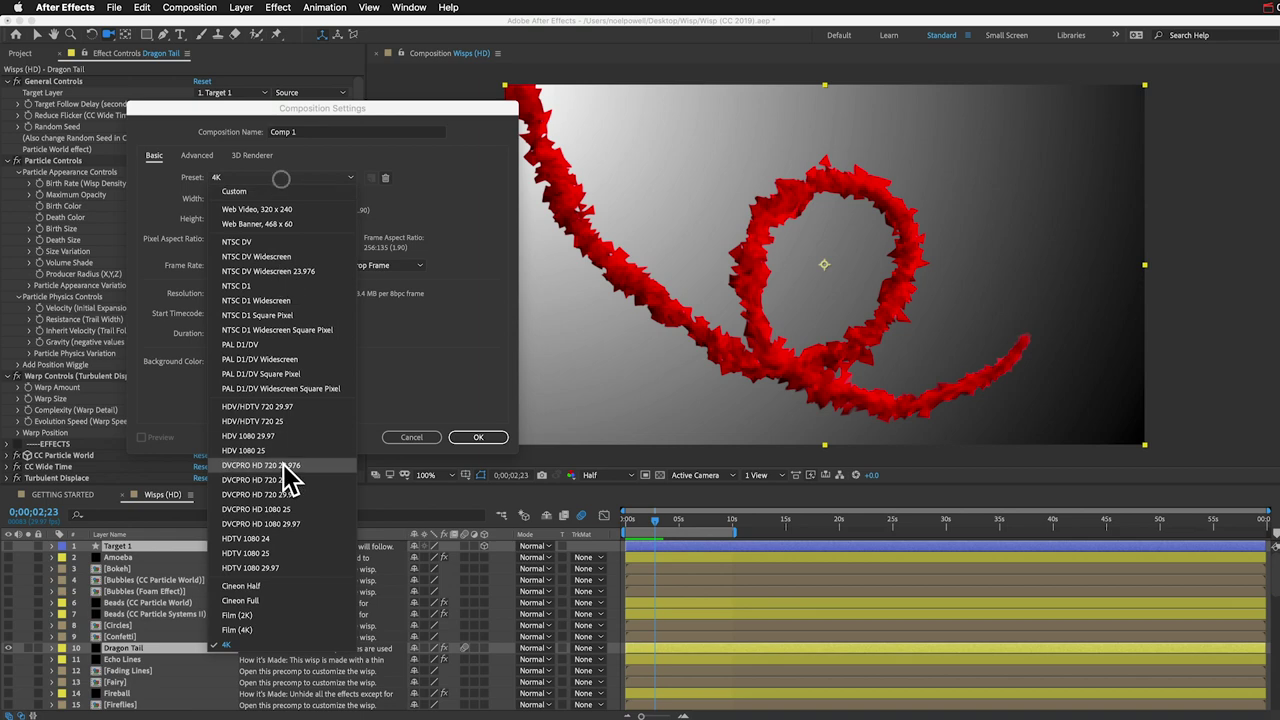
left_click(257, 568)
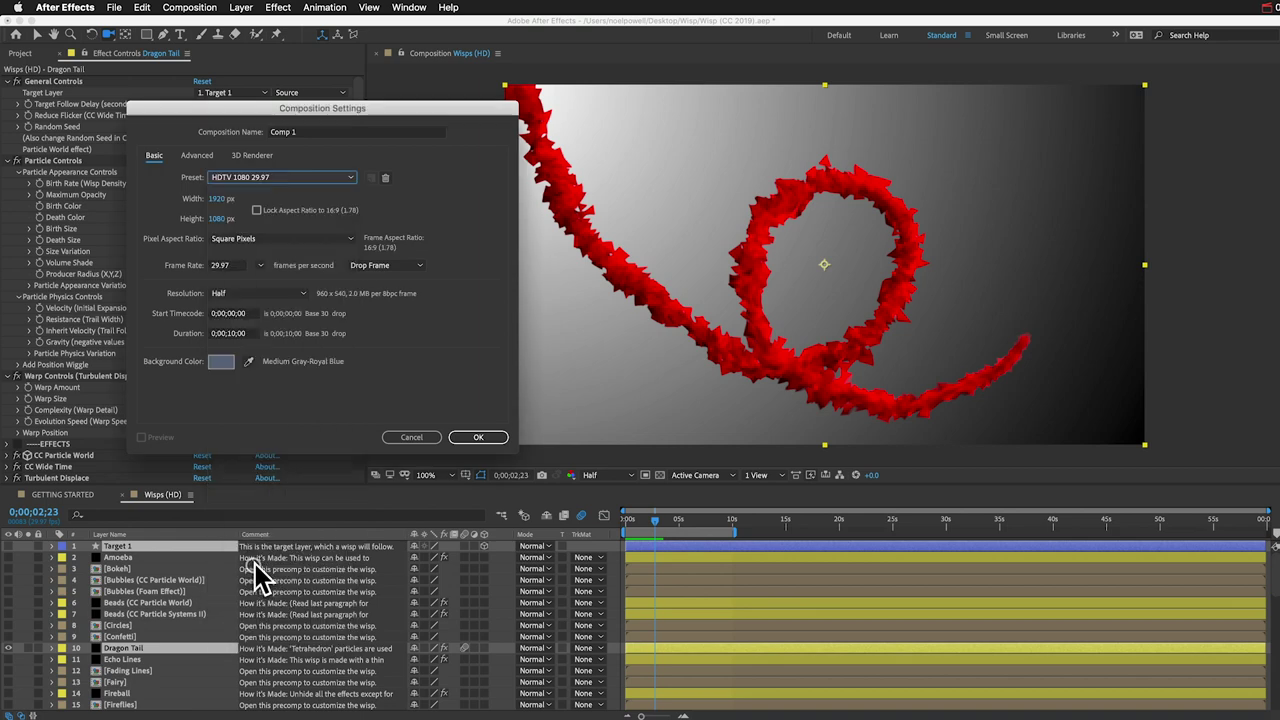
left_click(474, 438)
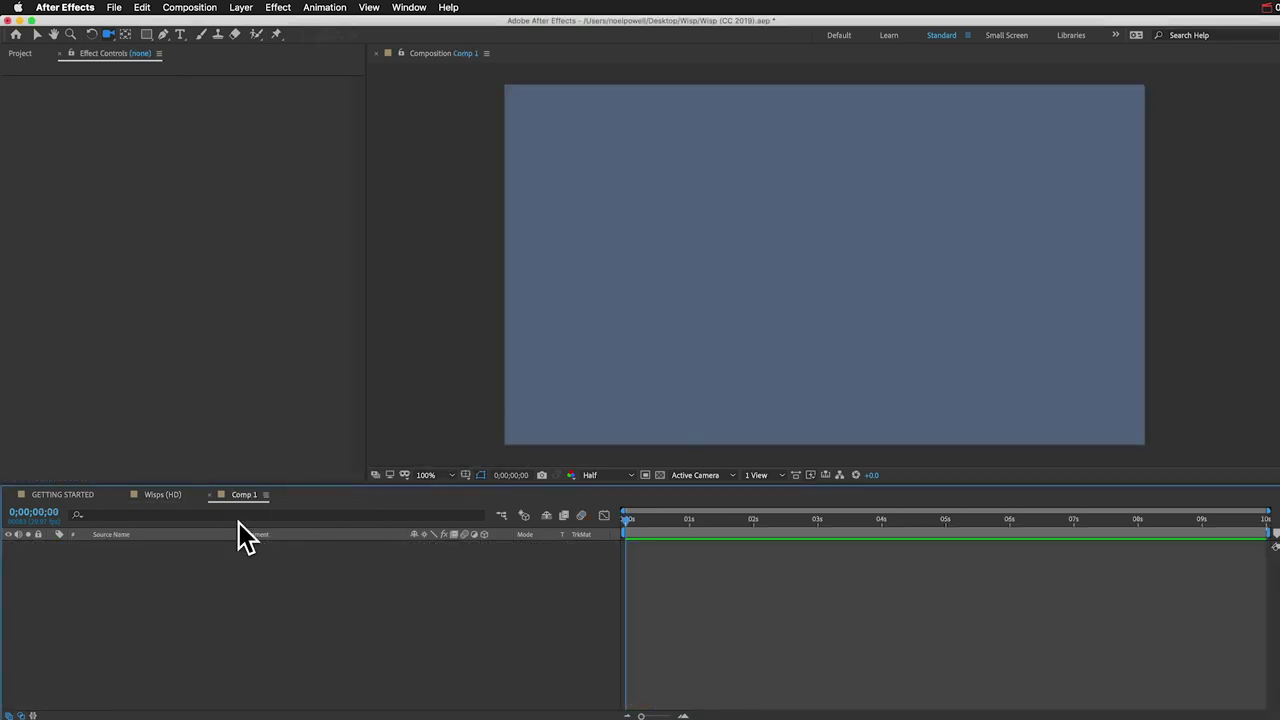
key("ctrl+v")
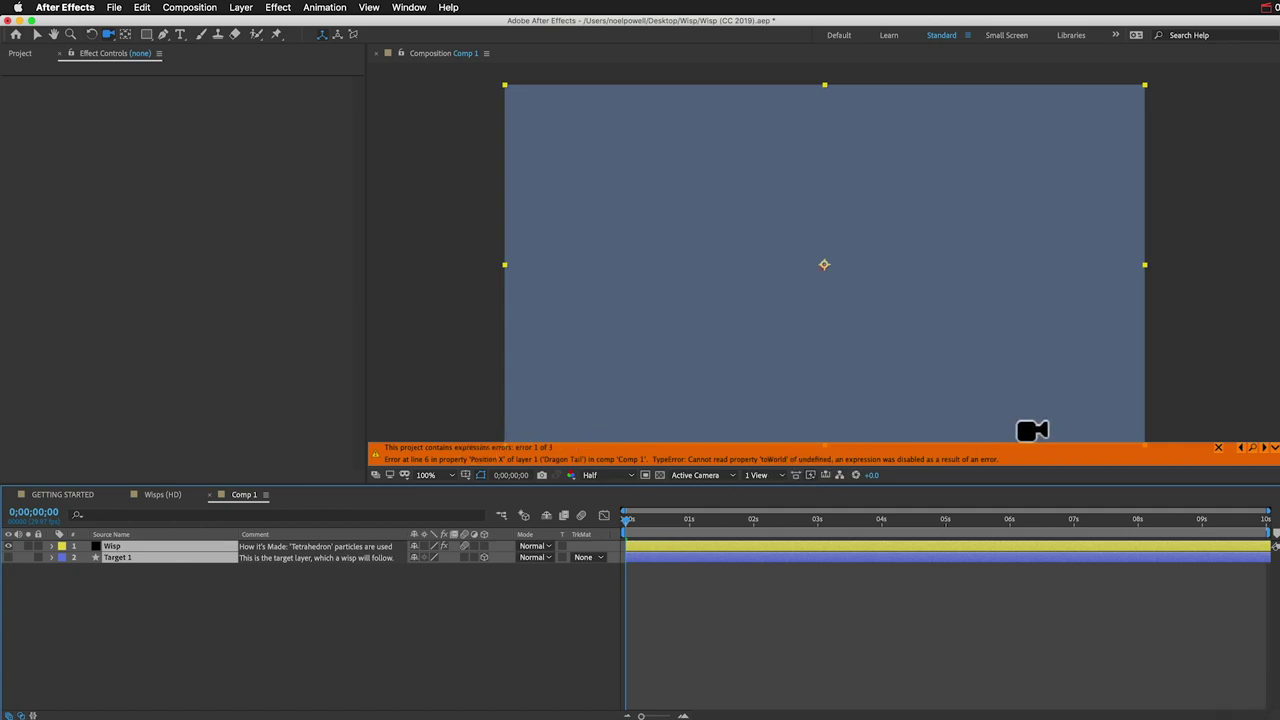
left_click(225, 600)
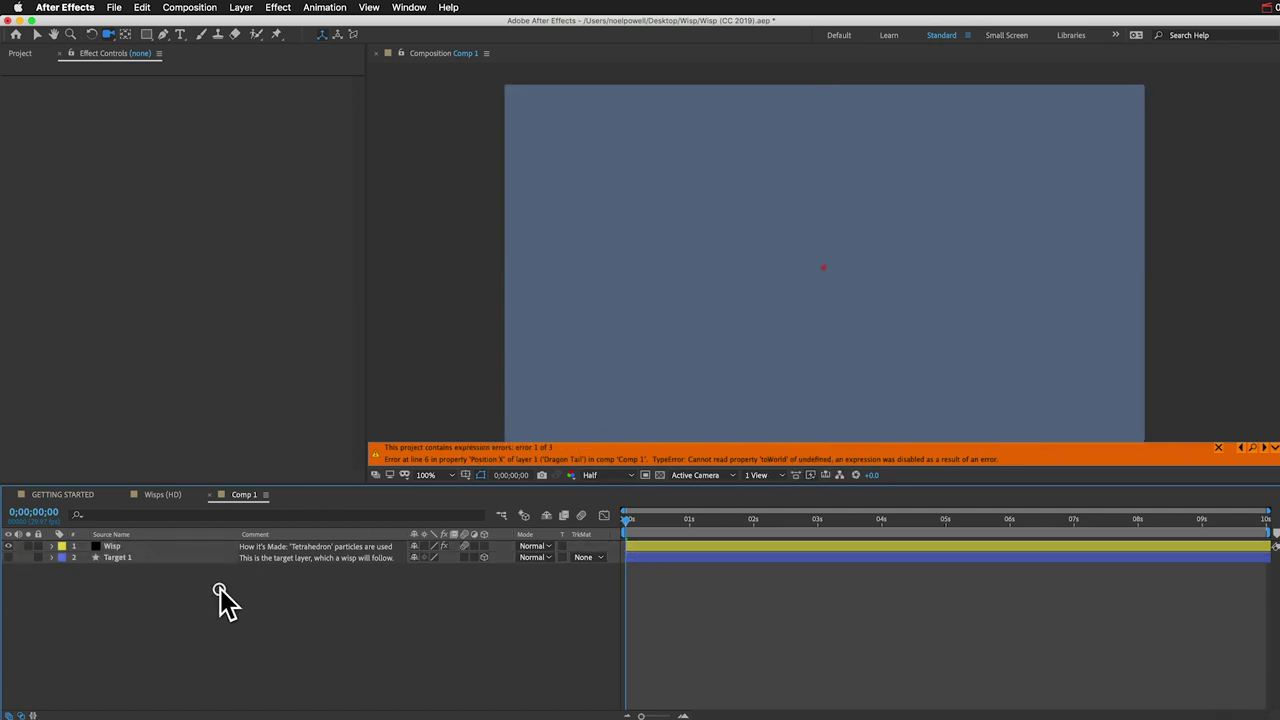
Step: Set the pasted wisp's Target Layer to 2. Target 1 and preview the wisp at 0;00;00;19
left_click(112, 549)
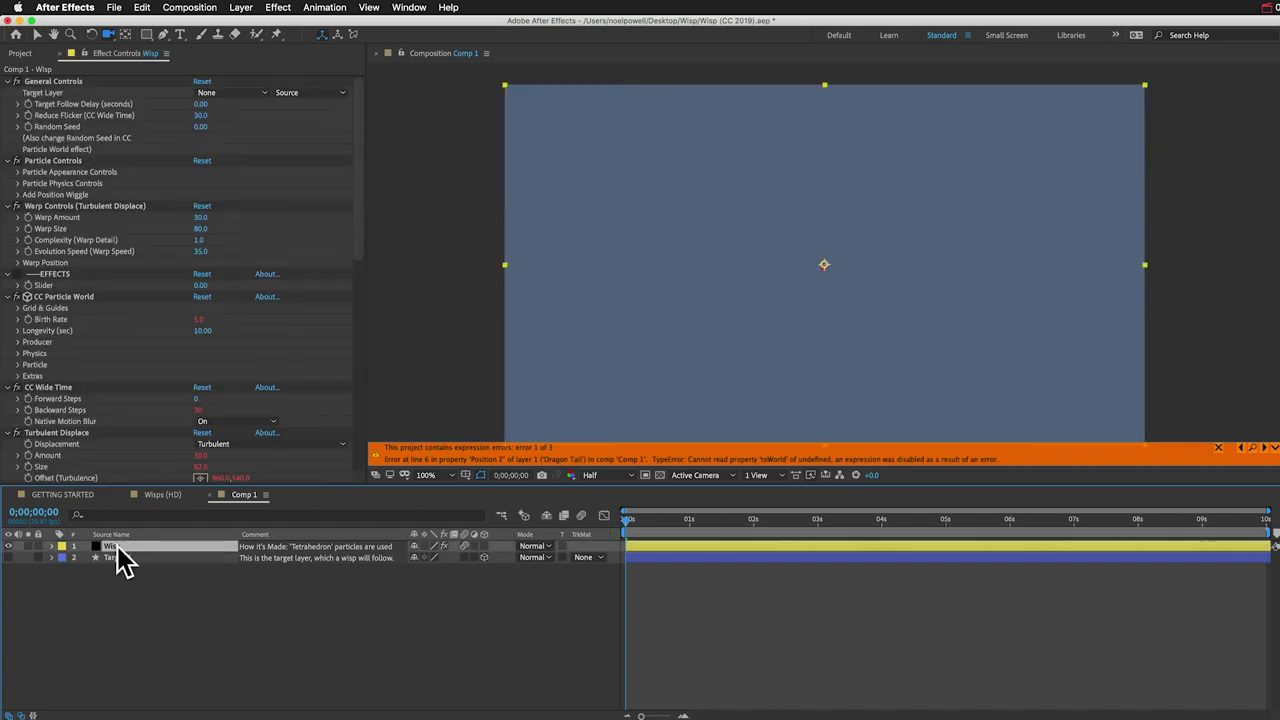
left_click(230, 92)
left_click(235, 140)
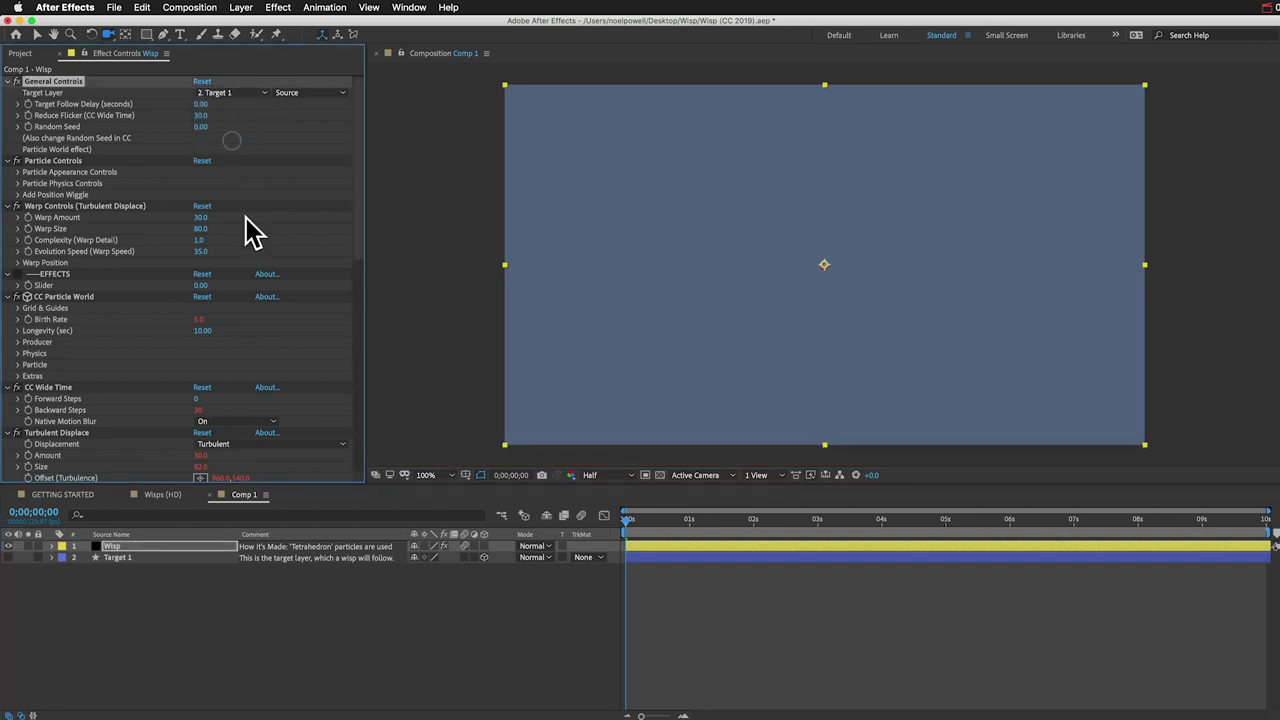
left_click_drag(648, 520, 667, 521)
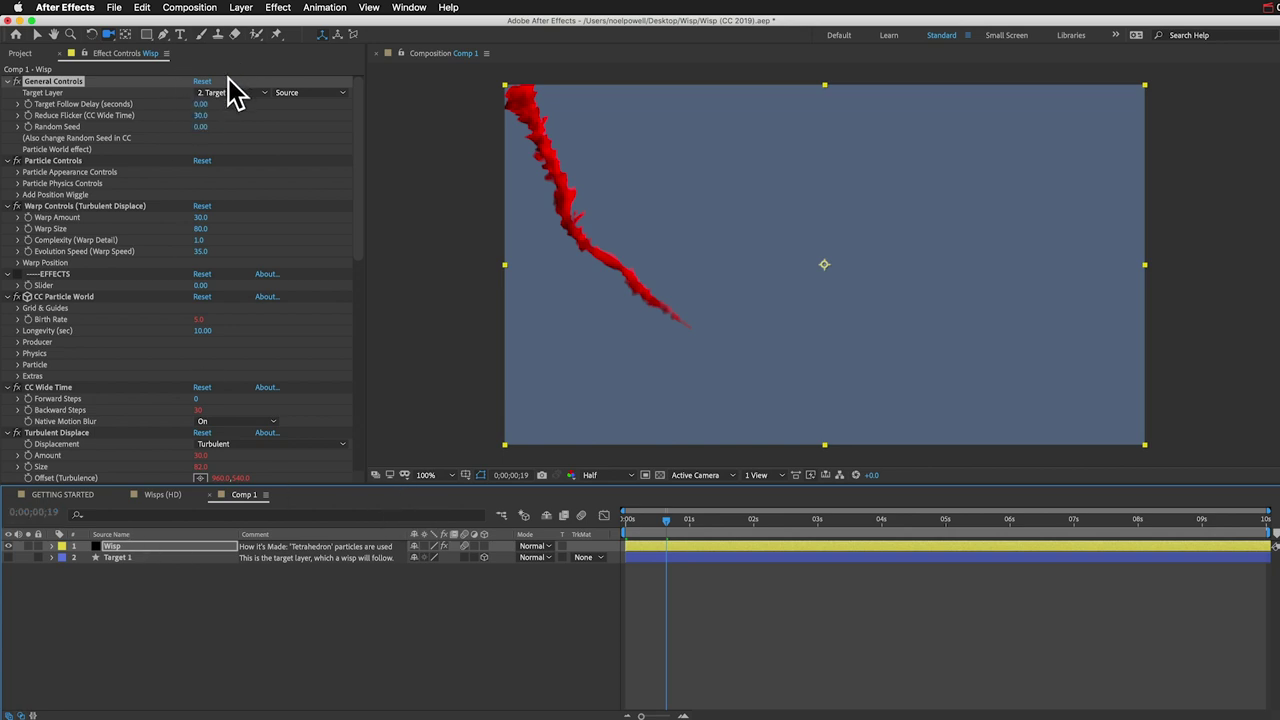
Step: Reveal the Wisp layer's expressions in the timeline, examine those driving the Particle Controls, and collapse the layer's properties
left_click(152, 548)
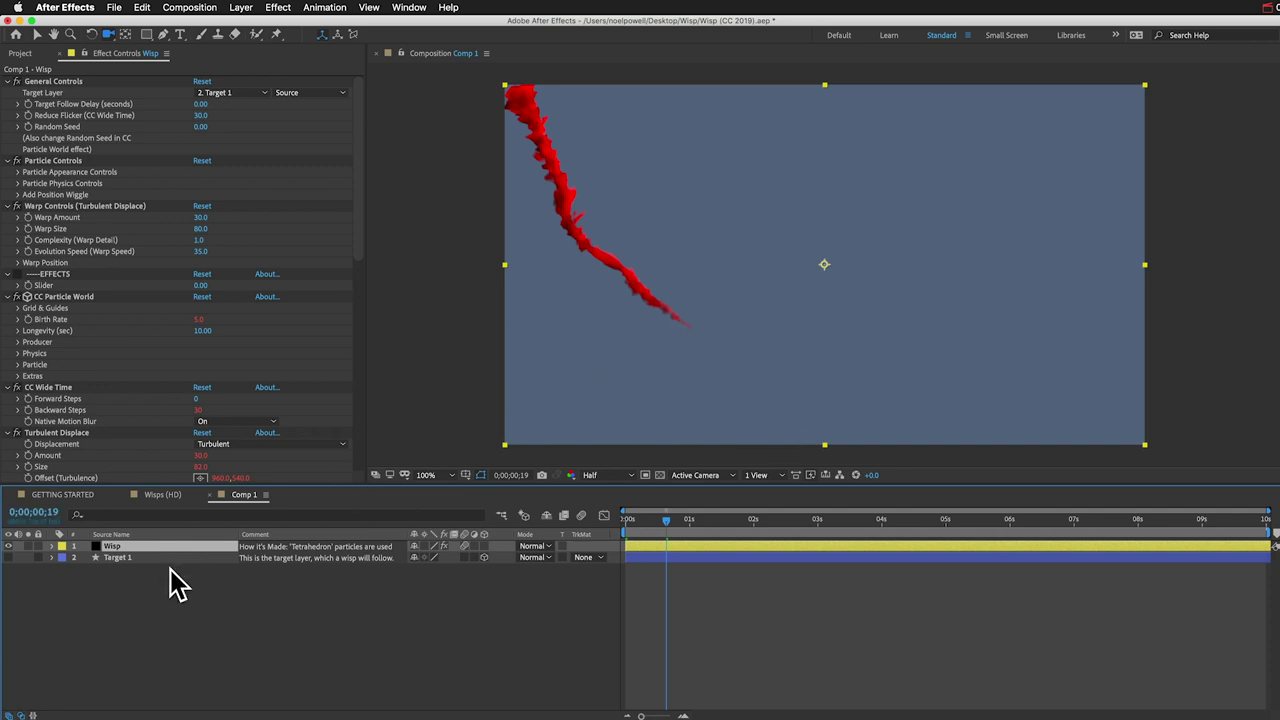
right_click(140, 548)
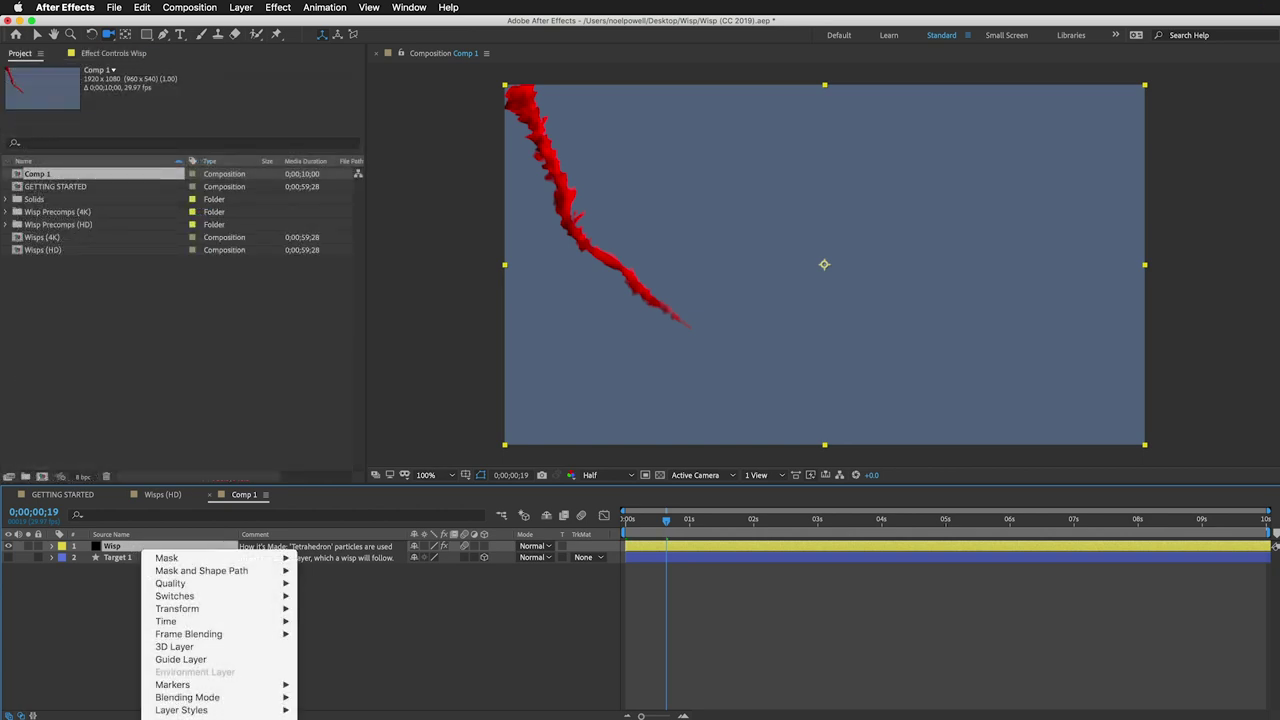
left_click(94, 614)
key("e")
key("e")
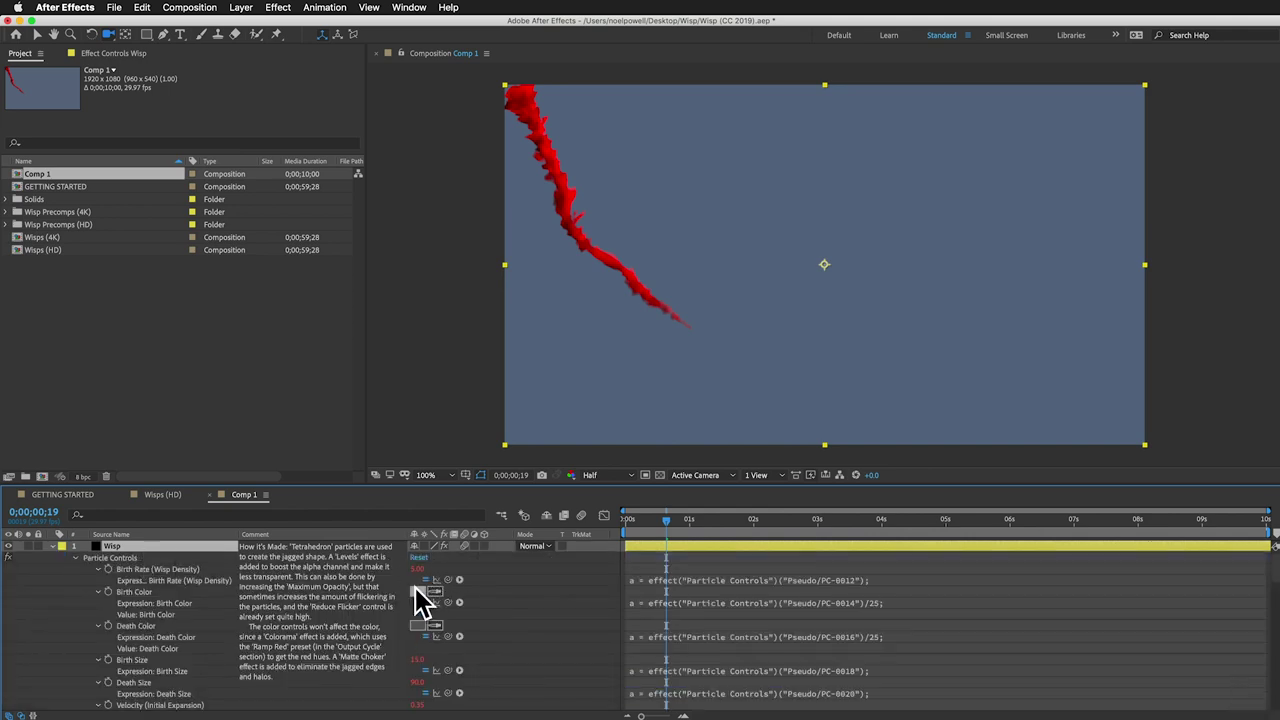
left_click(428, 646)
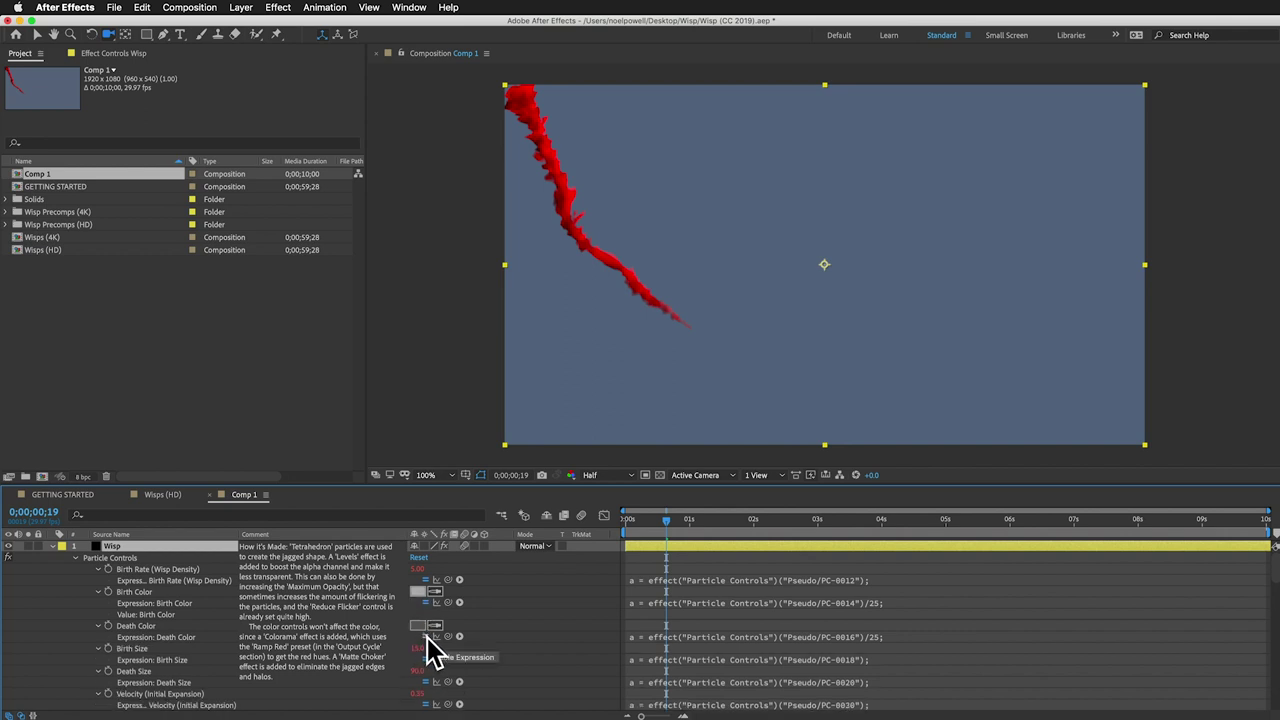
key("e")
key("e")
key("e")
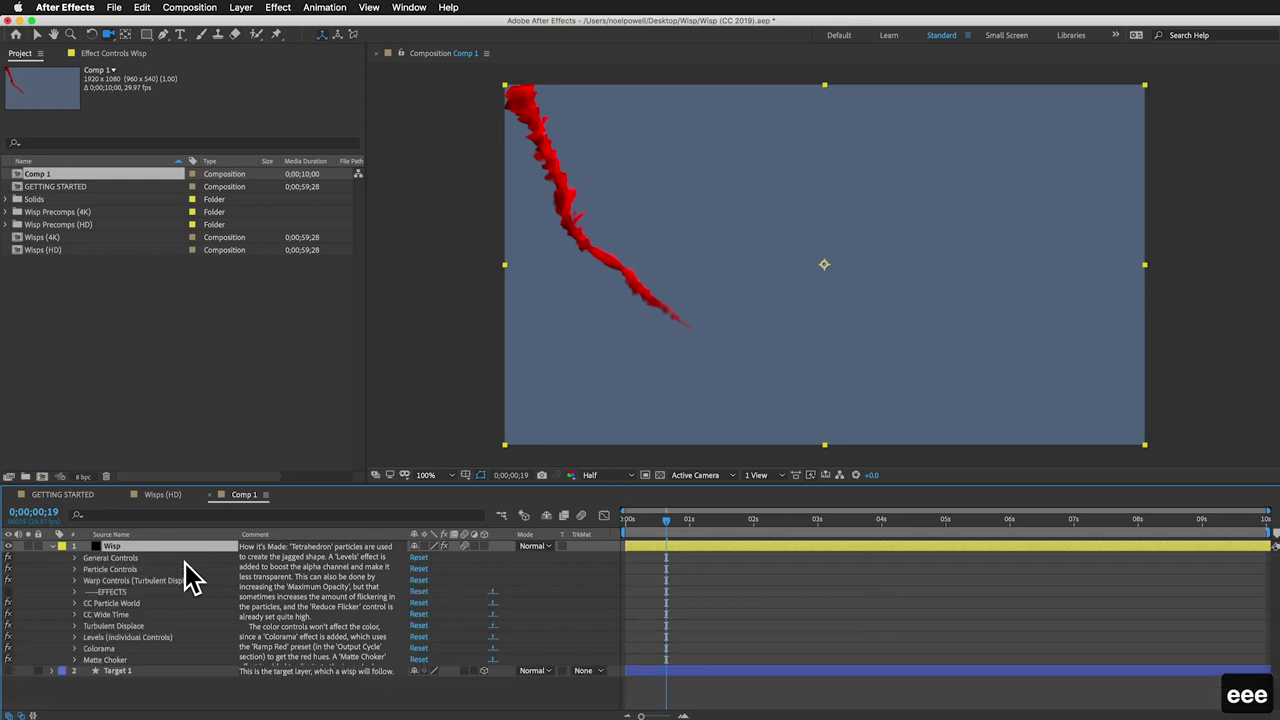
key("e")
Step: Close Comp 1, and in Wisps (HD) locate the CC Wide Time effect in Dragon Tail's Effect Controls
left_click(189, 597)
key("super+w")
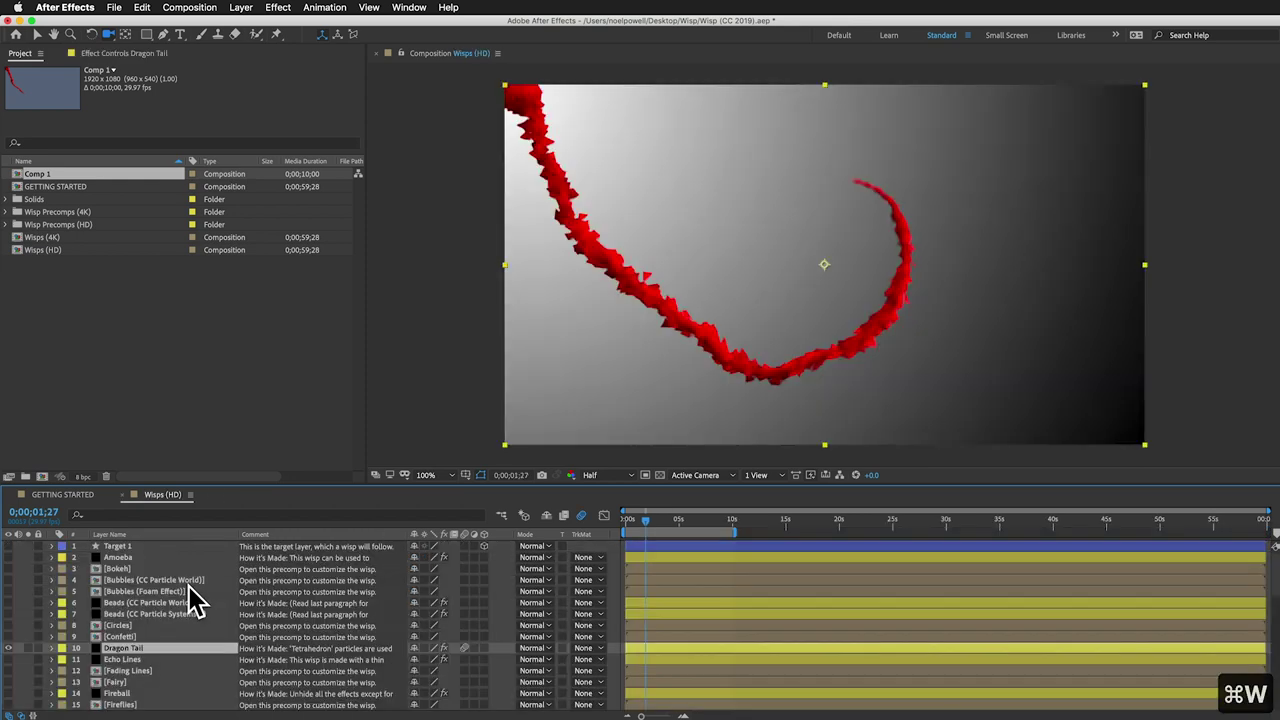
left_click(158, 53)
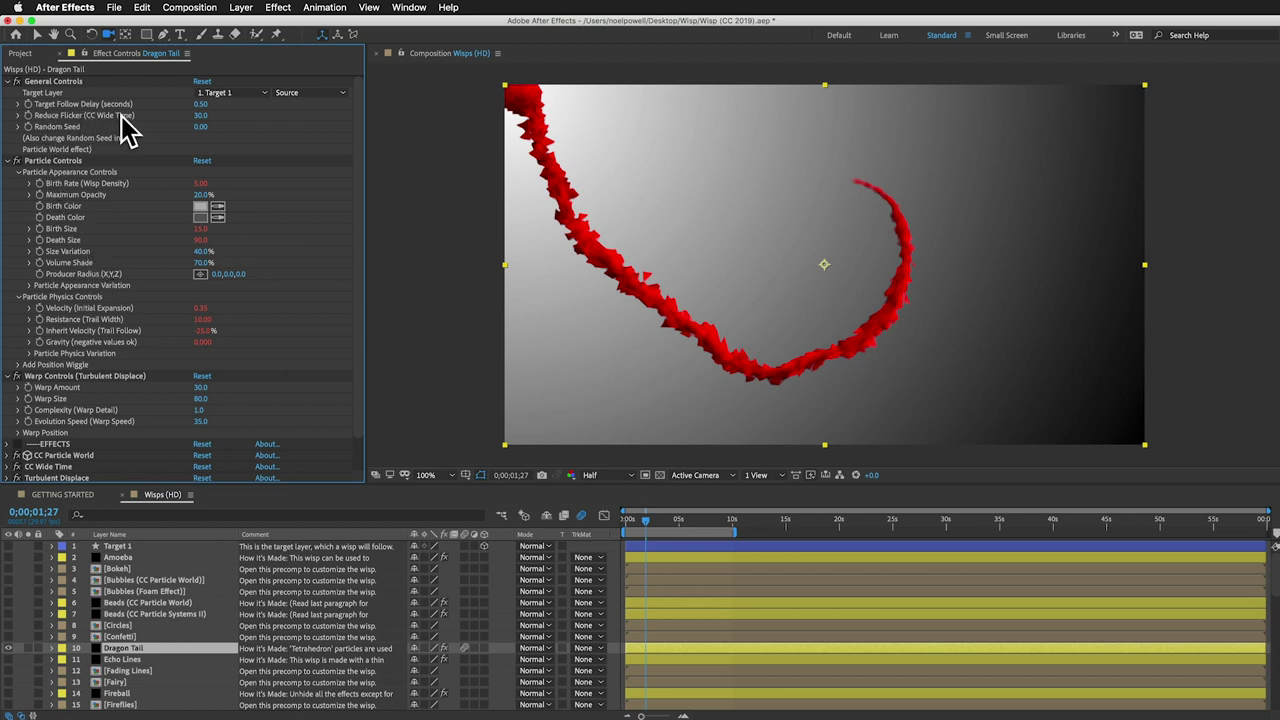
left_click(50, 467)
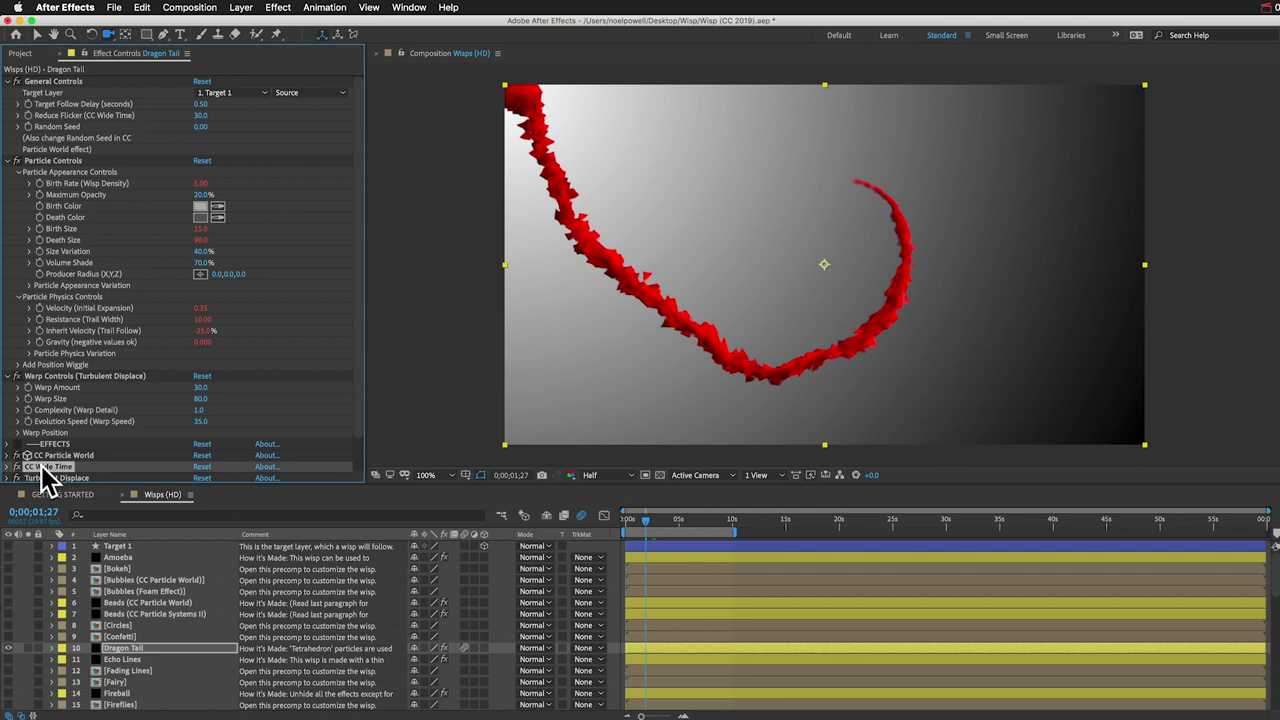
mouse_move(42, 470)
left_mouse_down()
mouse_move(120, 472)
mouse_move(420, 418)
mouse_move(686, 397)
mouse_move(895, 305)
mouse_move(821, 370)
mouse_move(755, 403)
mouse_move(674, 375)
mouse_move(868, 334)
mouse_move(652, 348)
mouse_move(23, 463)
mouse_move(62, 470)
left_mouse_up()
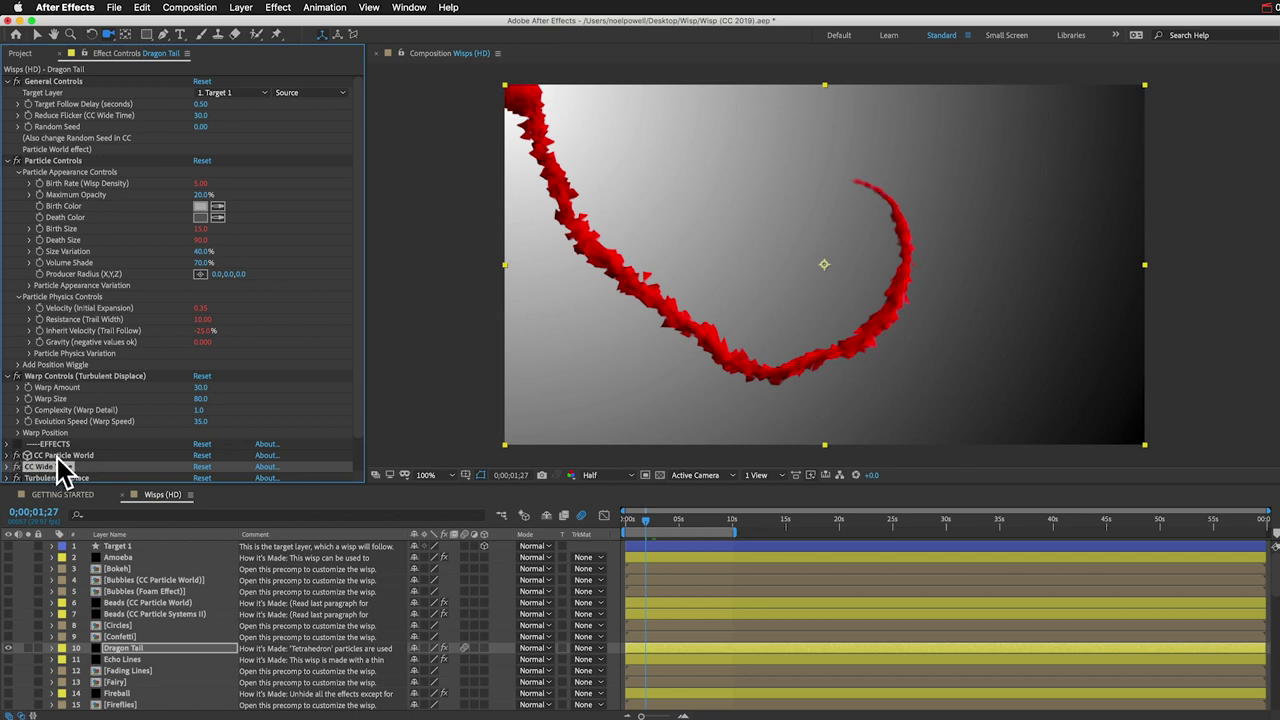
Step: Preview the Dragon Tail wisp with its CC Wide Time effect turned off, and turn the effect back on
left_click(58, 455)
left_click_drag(624, 215, 436, 373)
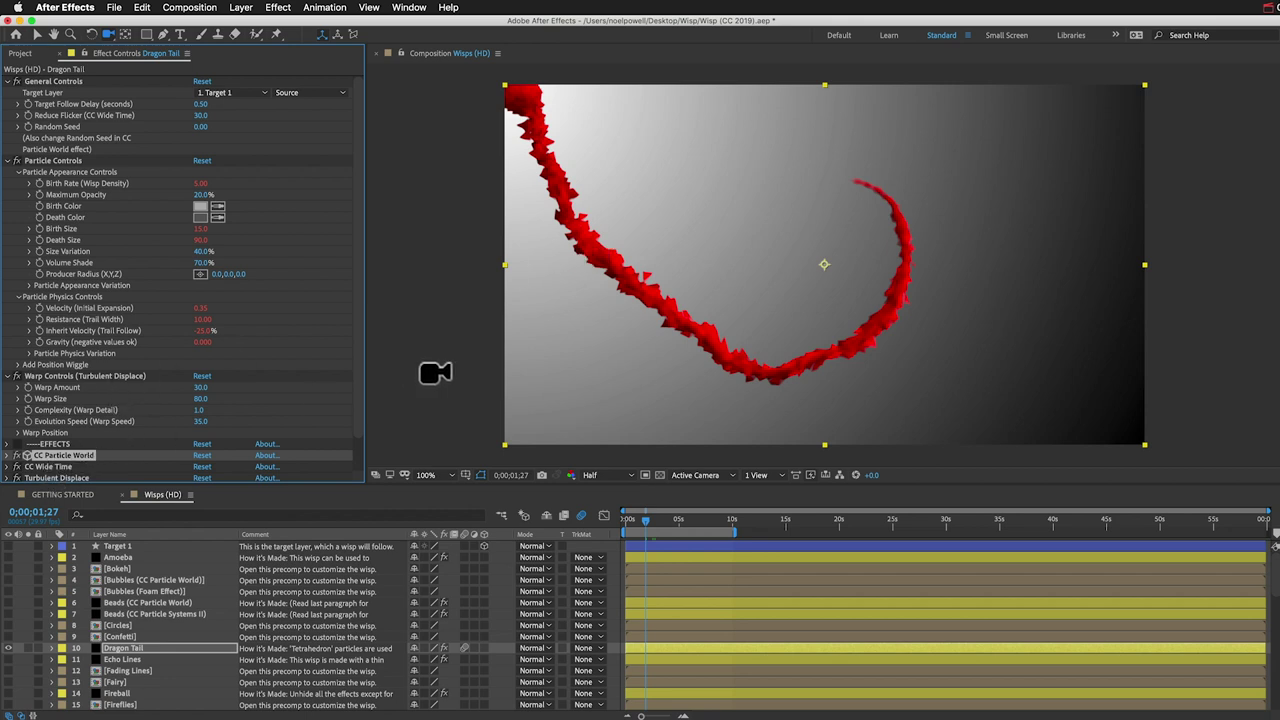
left_click_drag(439, 373, 548, 271)
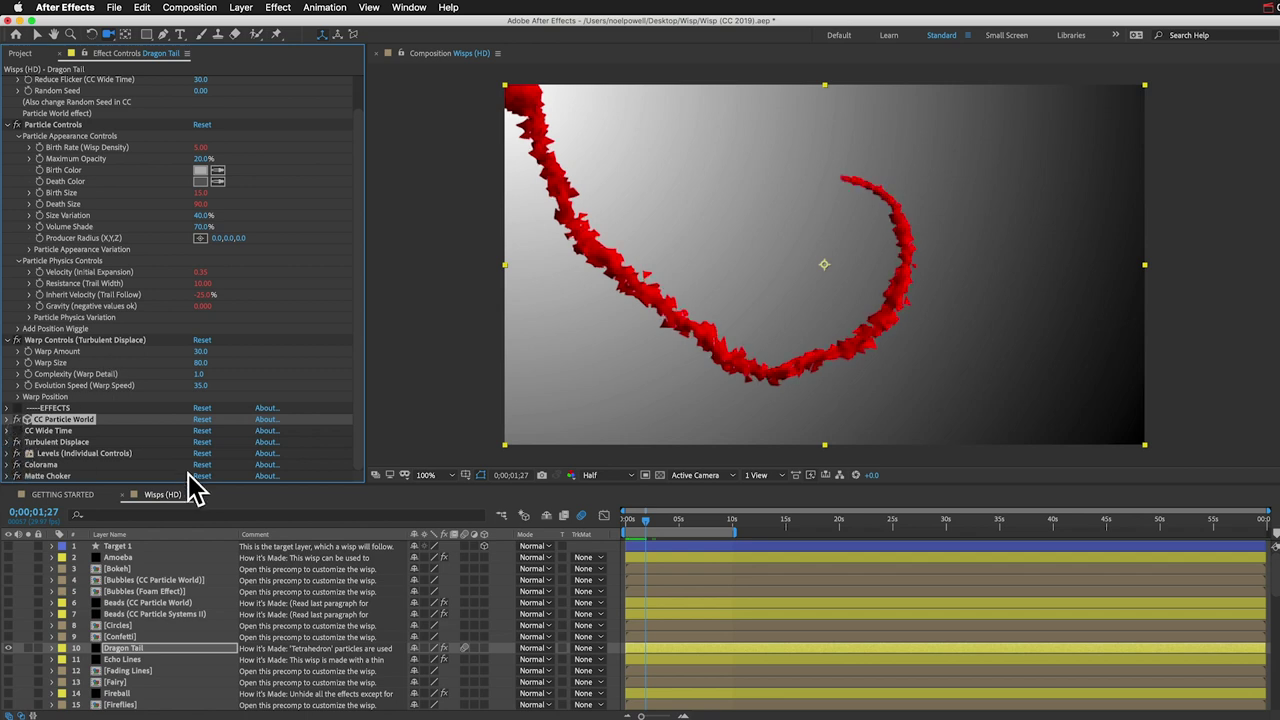
key("space")
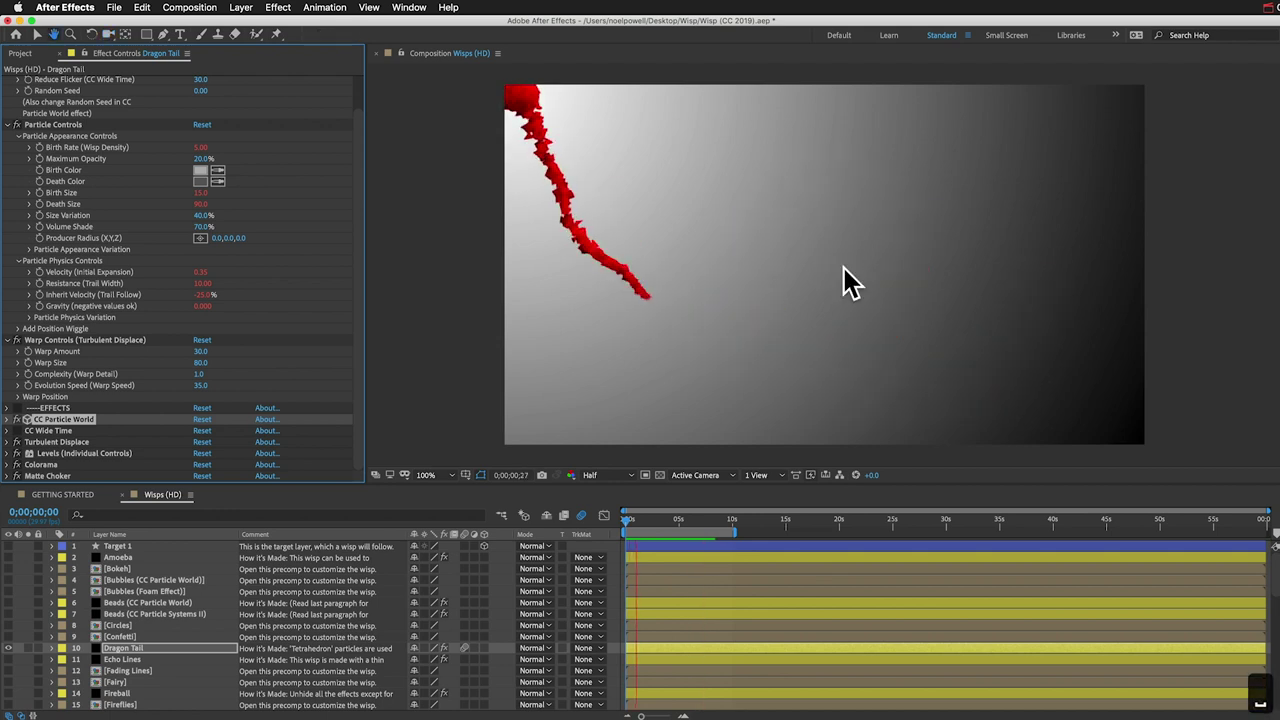
key("space")
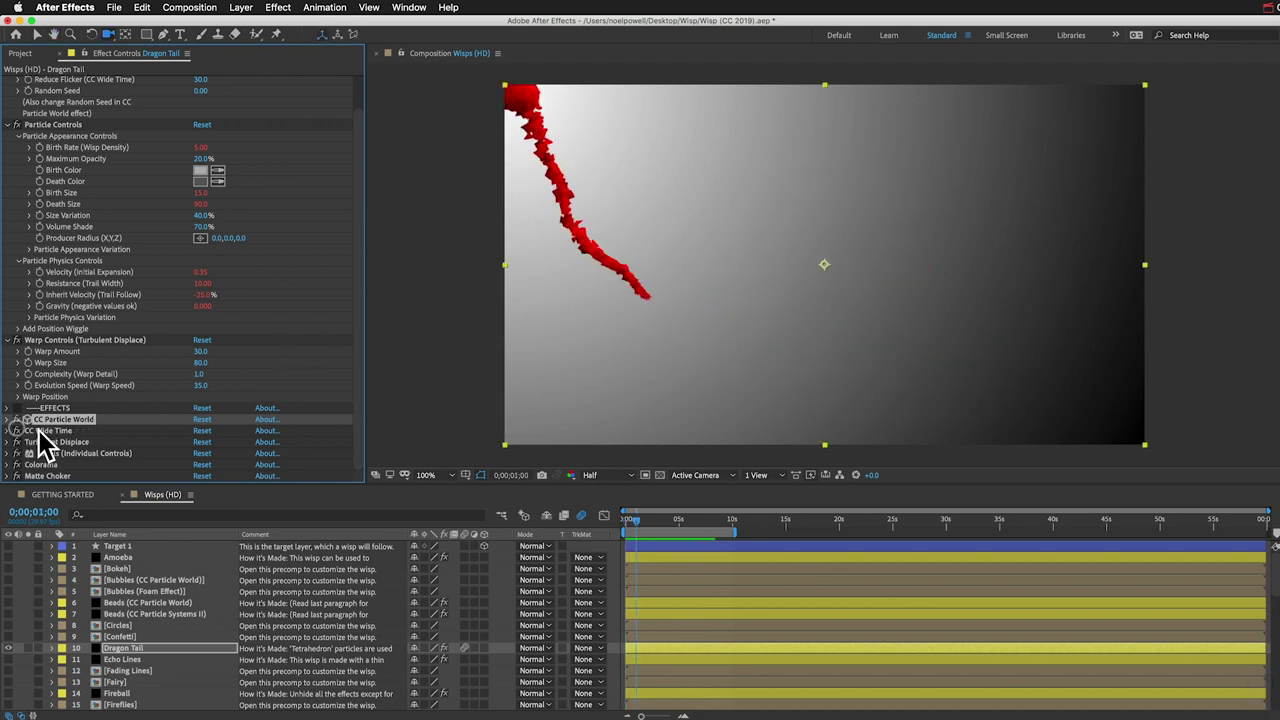
key("space")
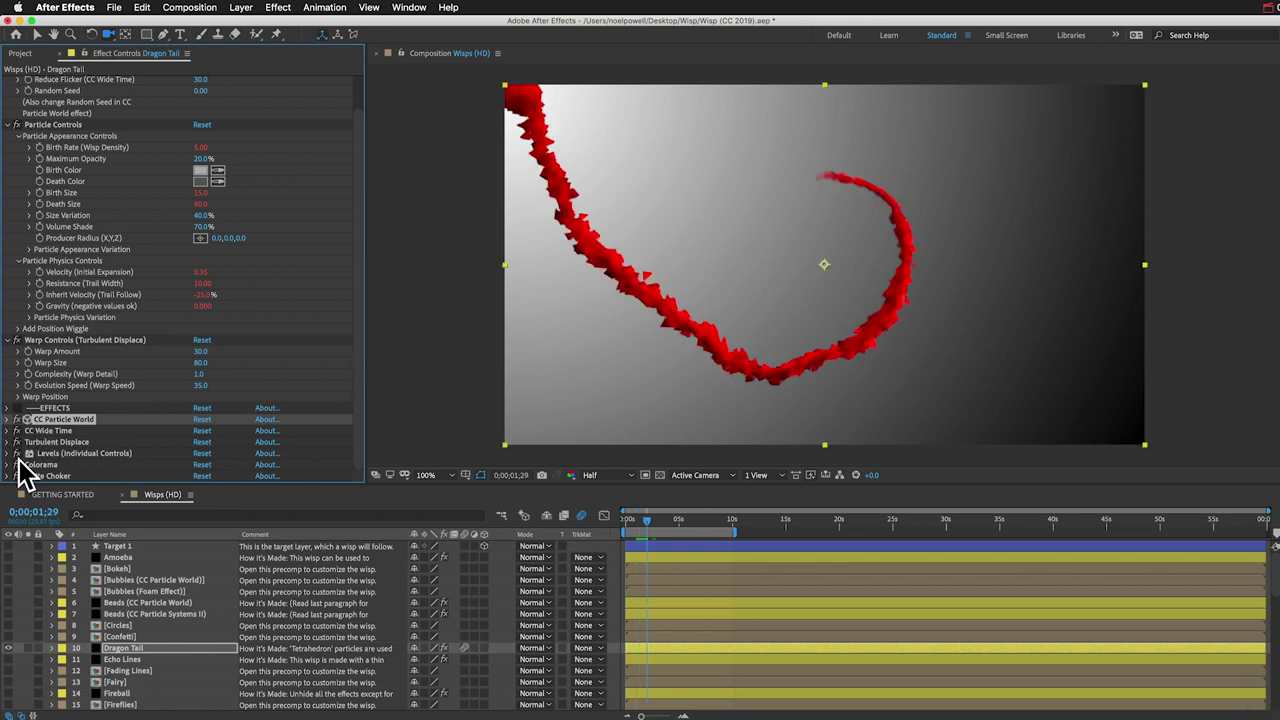
Step: Turn off Turbulent Displace, Levels, Colorama and Matte Choker on Dragon Tail, and compare the wisp with CC Wide Time off and on
left_click(17, 442)
left_click(17, 464)
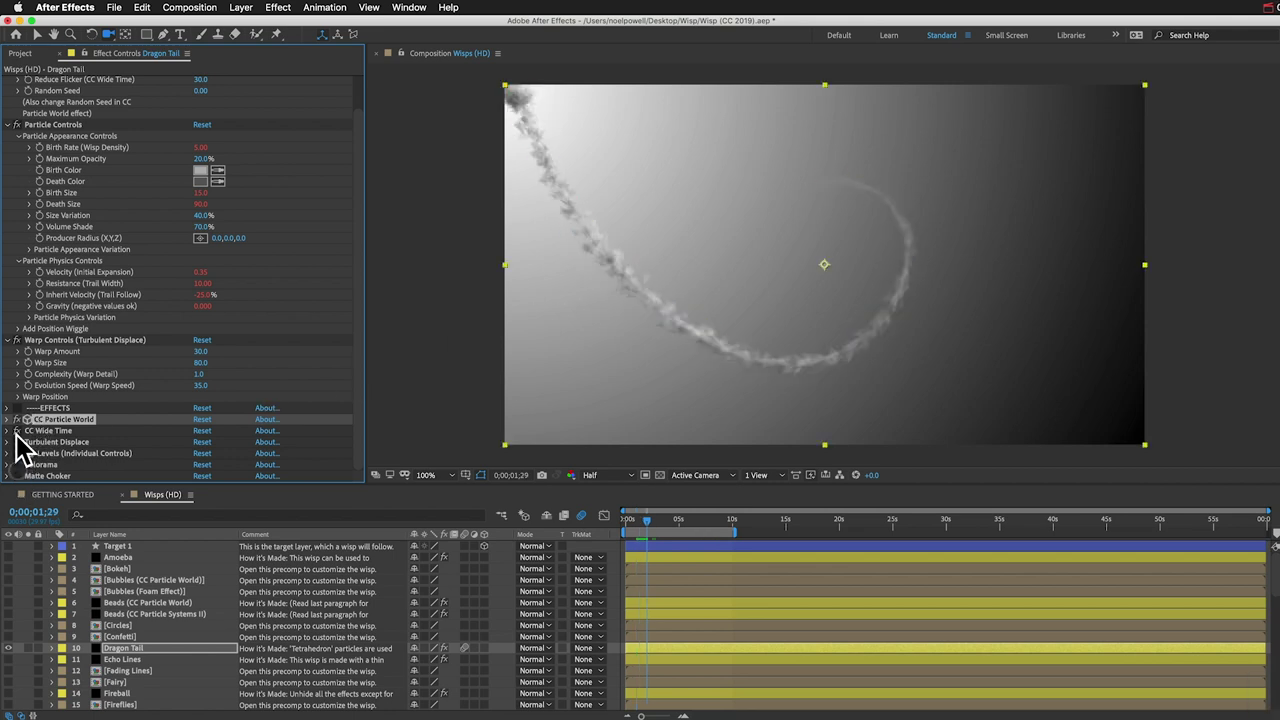
left_click(17, 430)
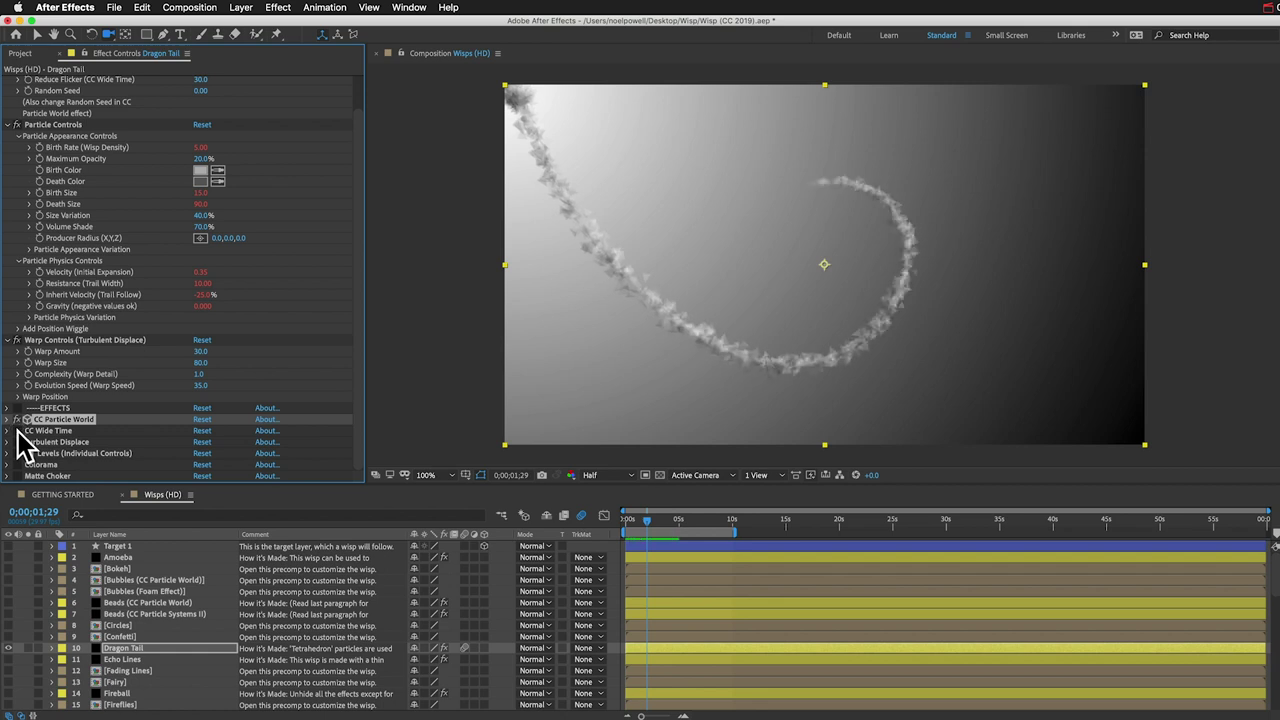
left_click(17, 430)
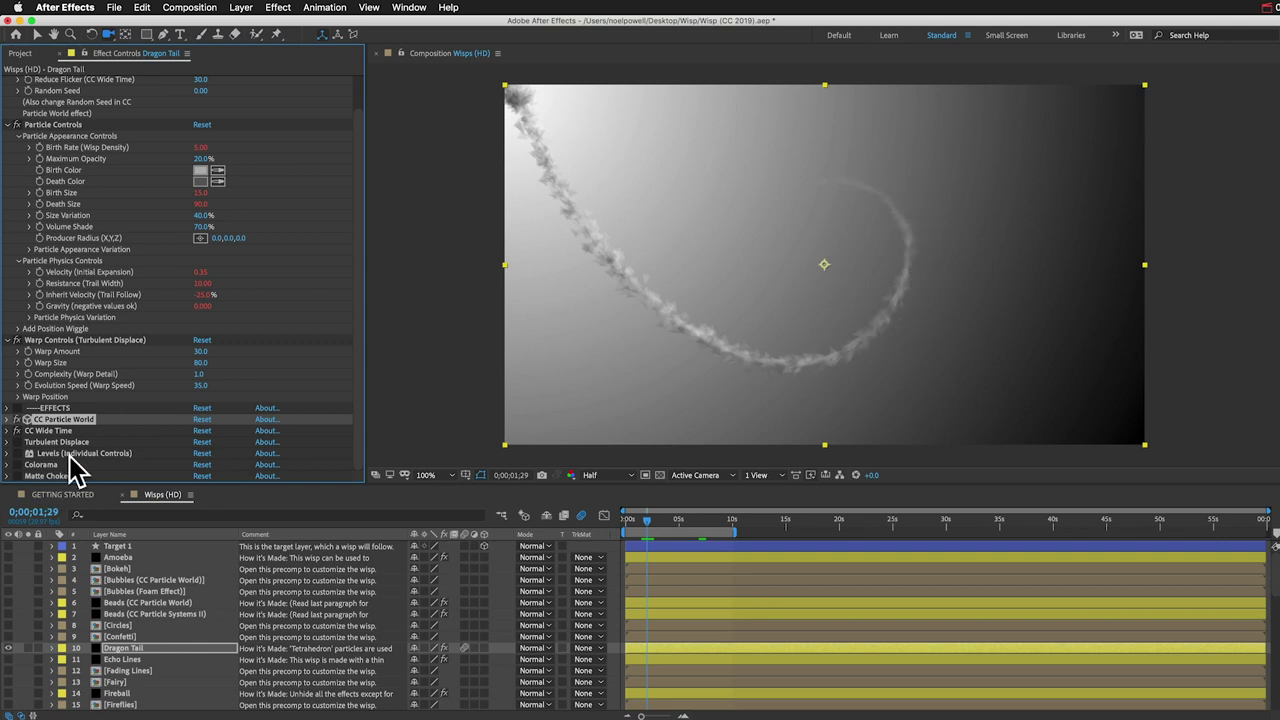
Step: Turn Levels (Individual Controls) back on, slightly adjust an input slider in its Alpha histogram, and collapse the effect
left_click(16, 453)
left_click(8, 453)
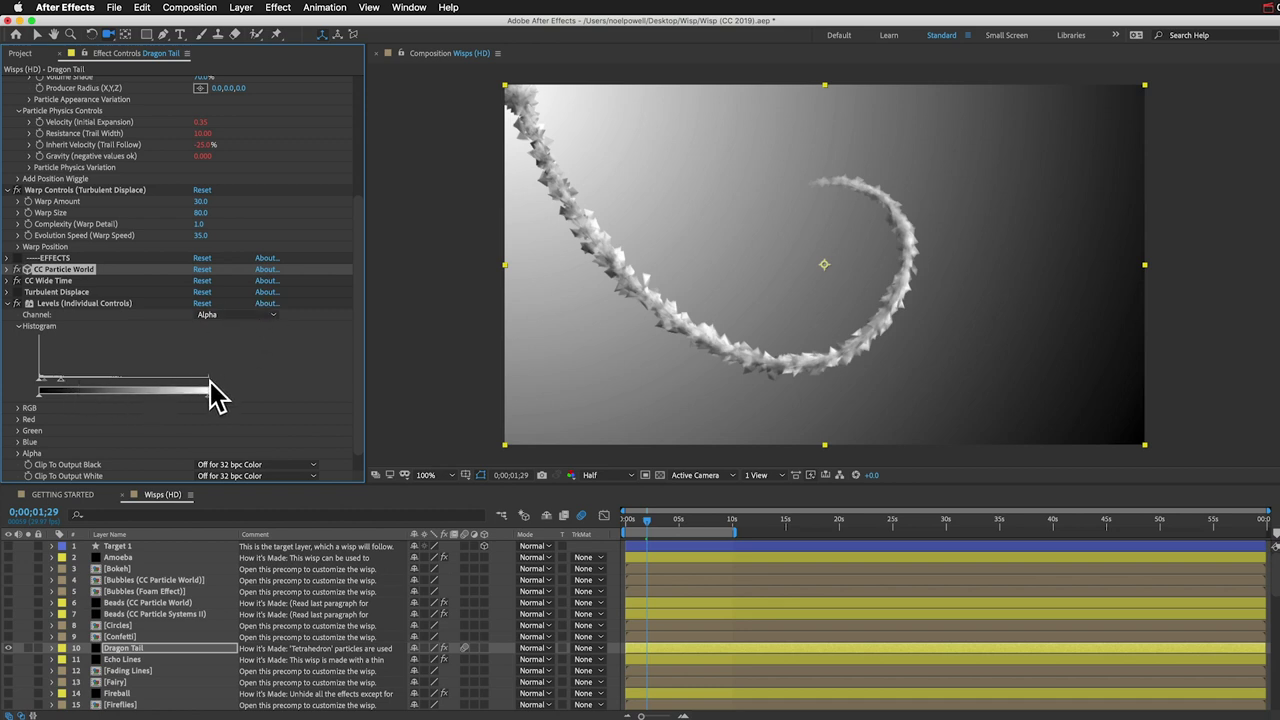
left_click(61, 381)
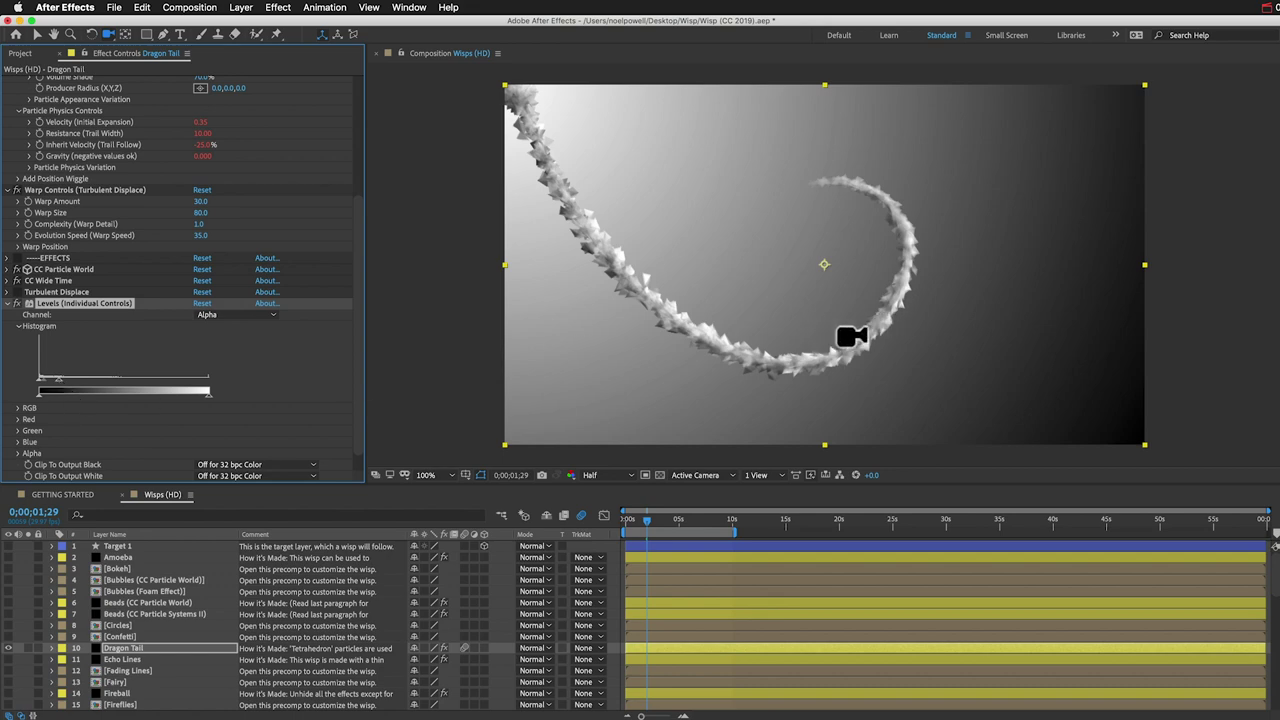
left_click(7, 303)
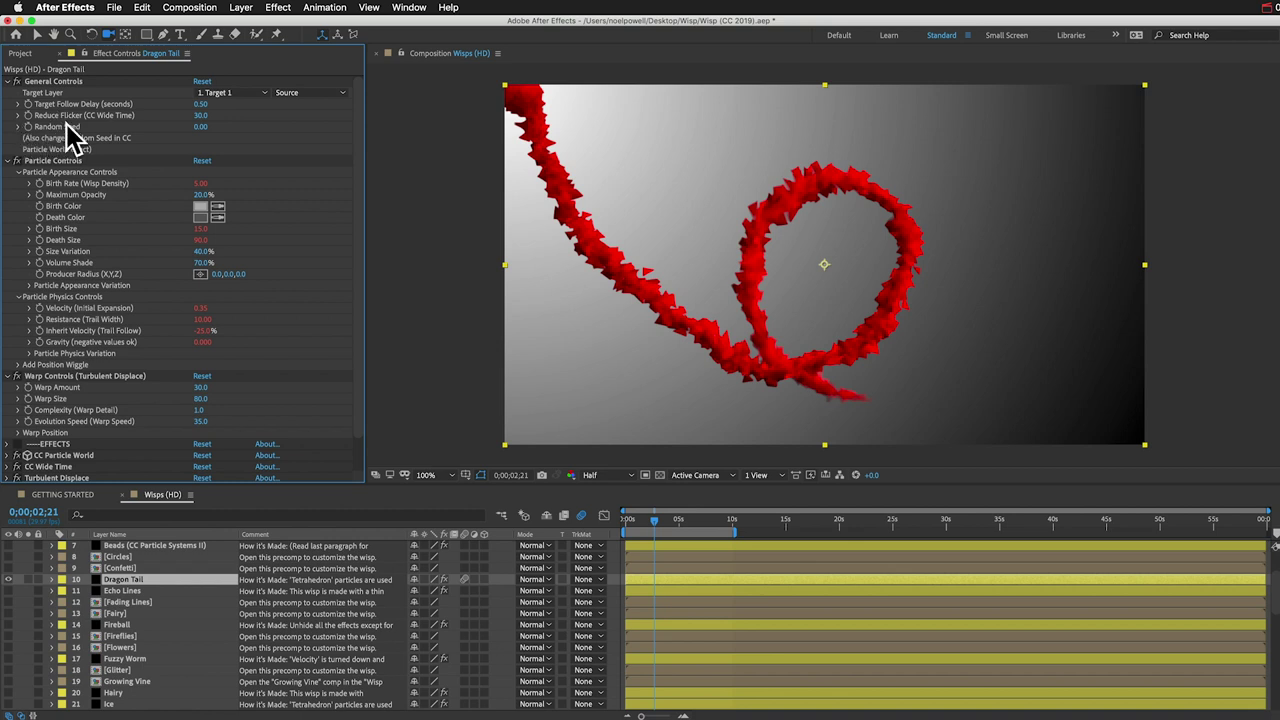
Step: Set Dragon Tail's Random Seed in General Controls to 2
left_click(203, 130)
key("Up")
key("Up")
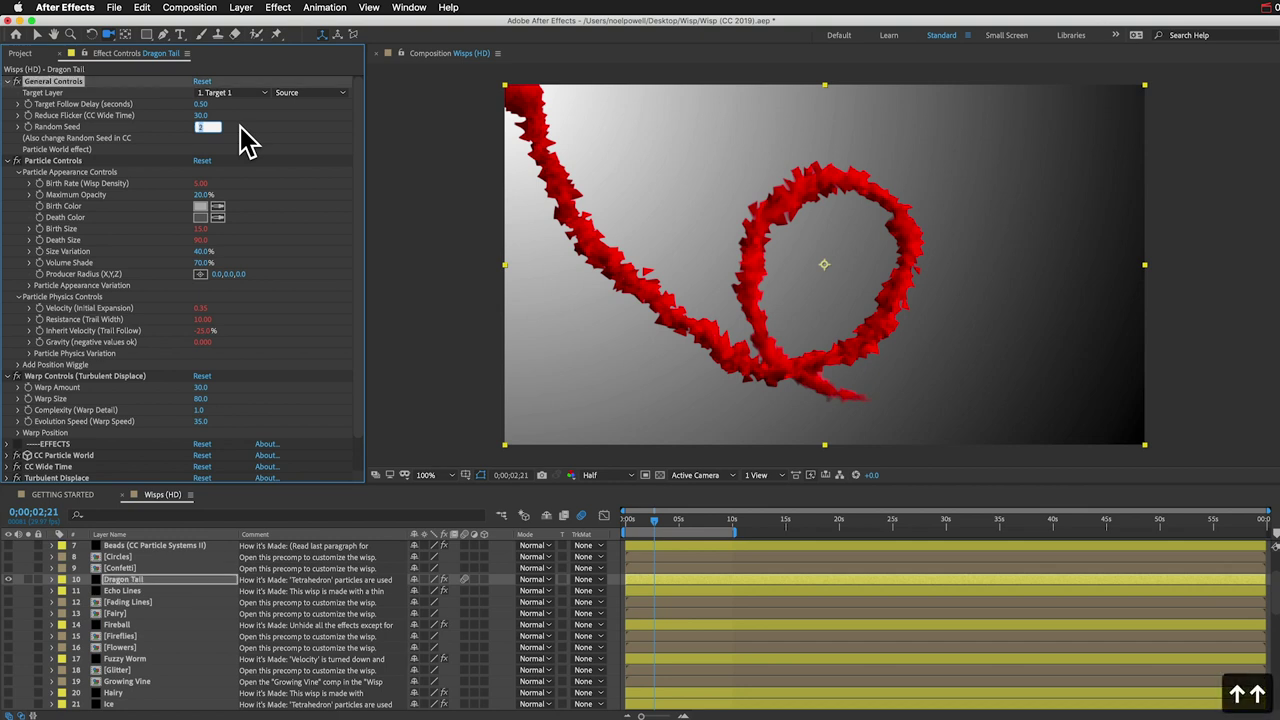
key("Return")
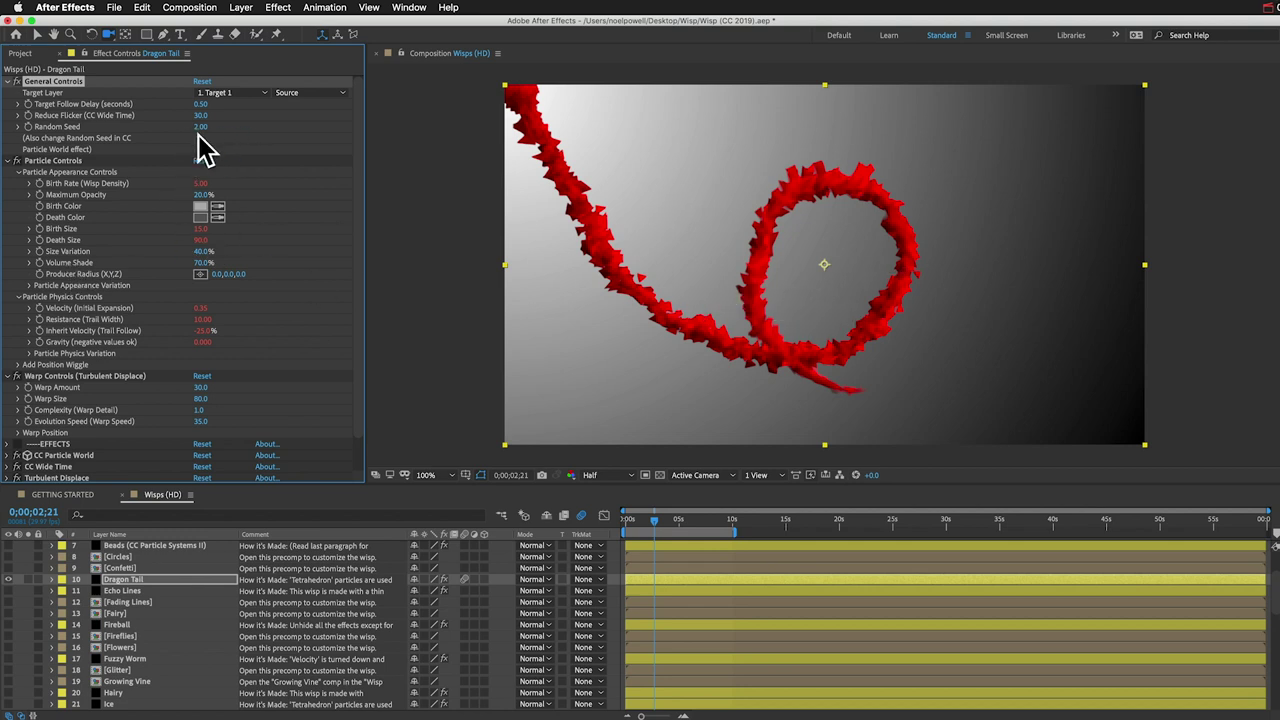
Step: Reveal the Random Seed setting under Extras in Dragon Tail's CC Particle World effect
scroll(103, 318, "down", 3)
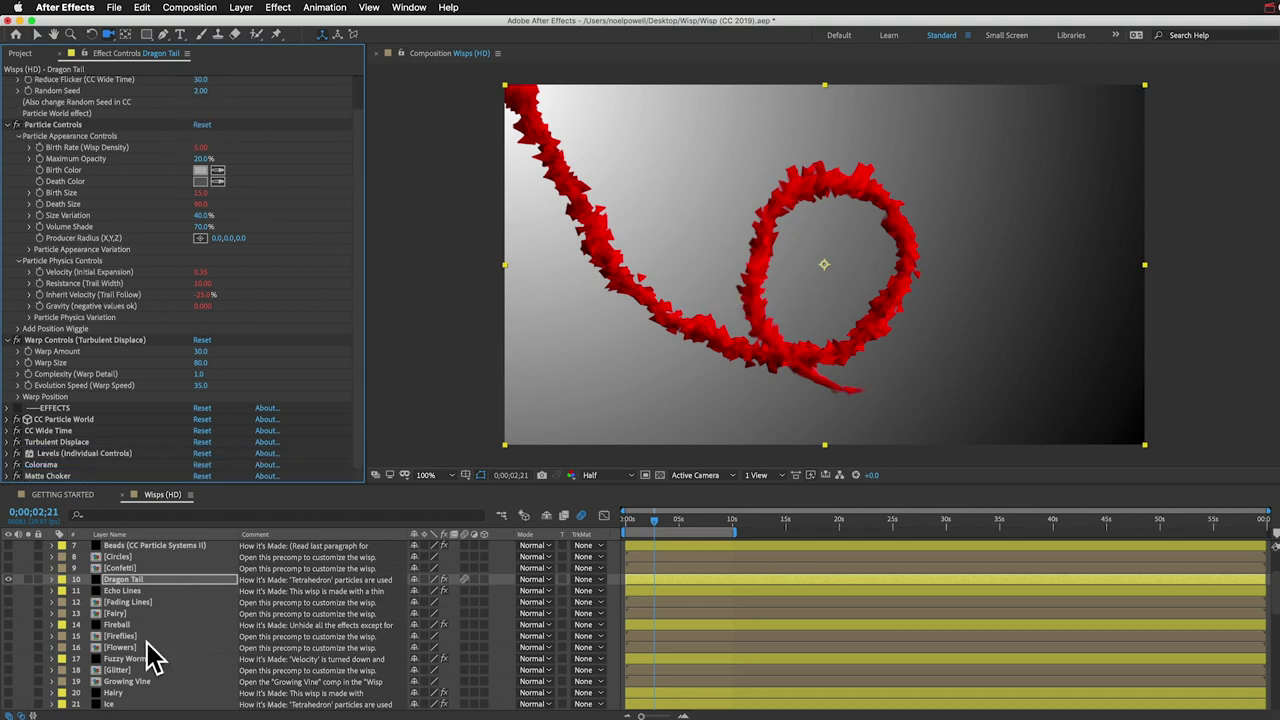
scroll(88, 300, "up", 3)
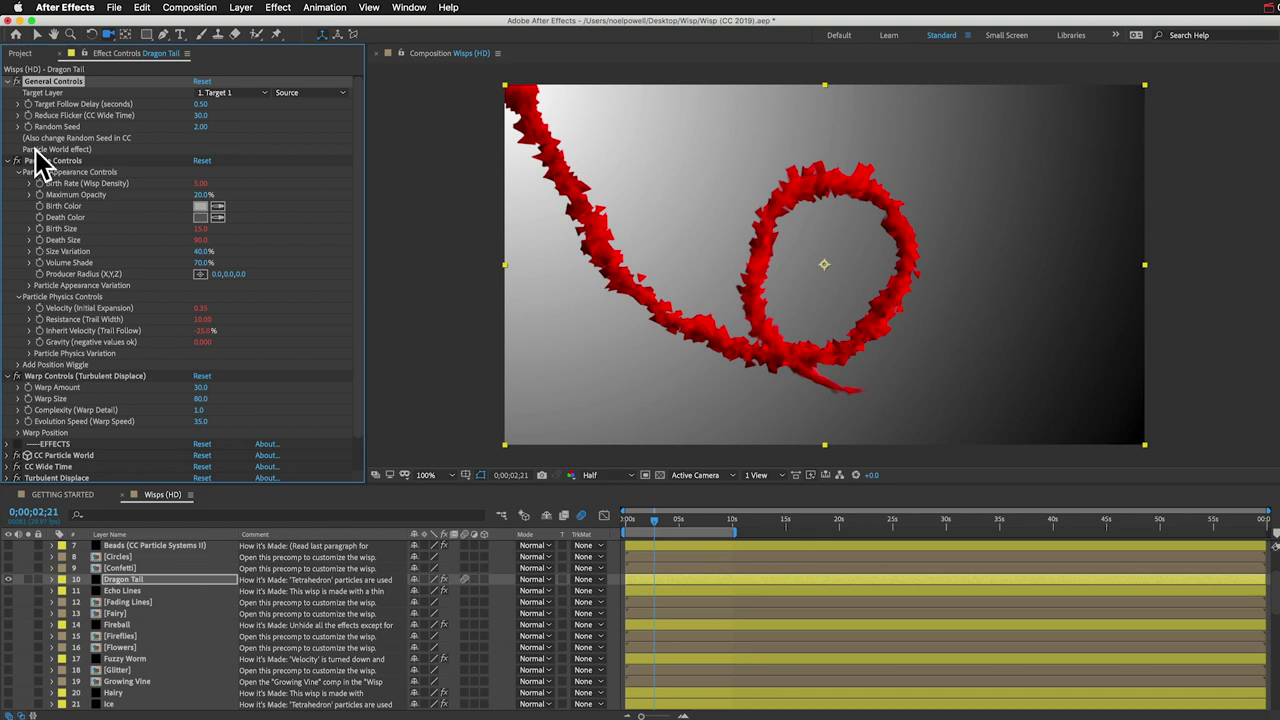
scroll(170, 410, "down", 3)
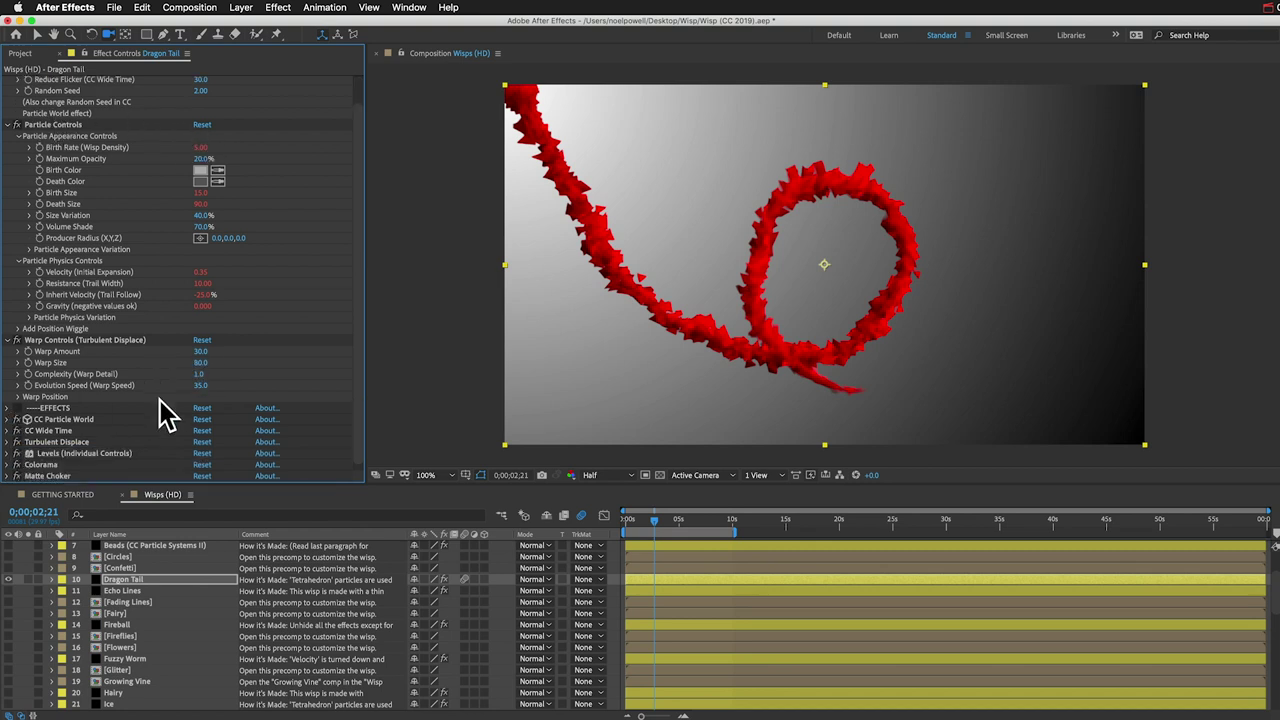
scroll(80, 423, "down", 2)
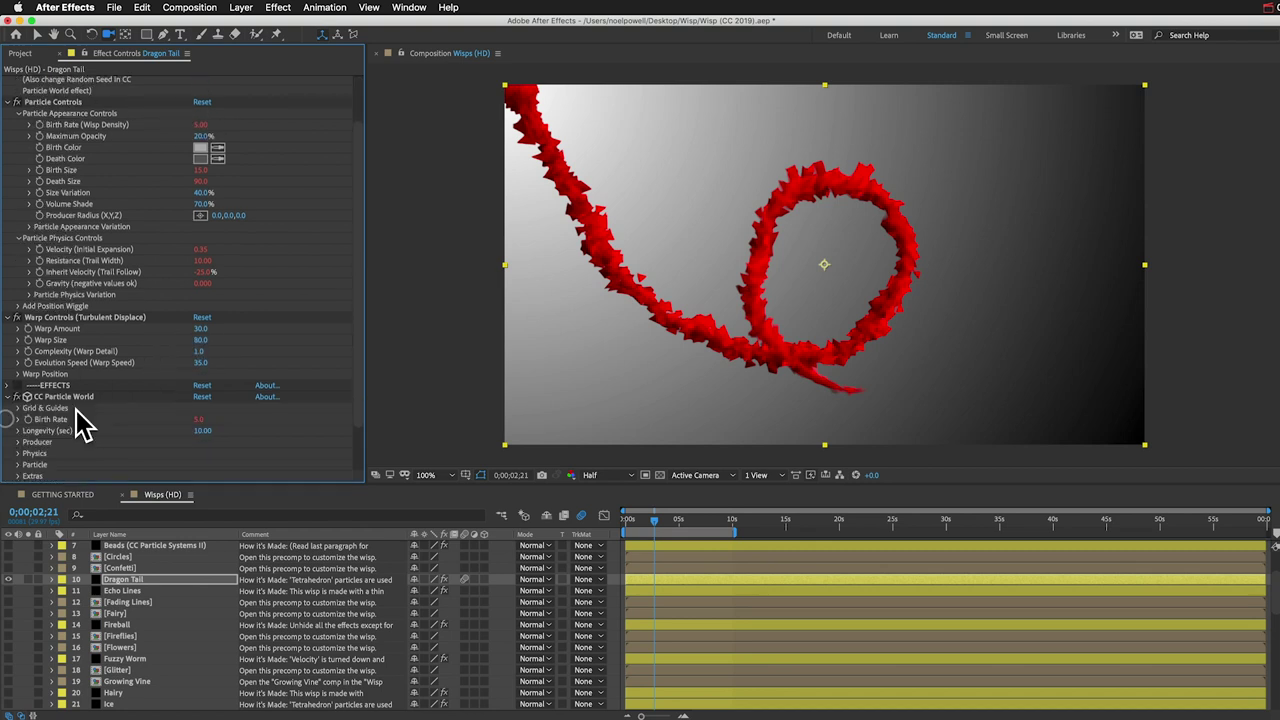
left_click(69, 409)
scroll(72, 425, "down", 5)
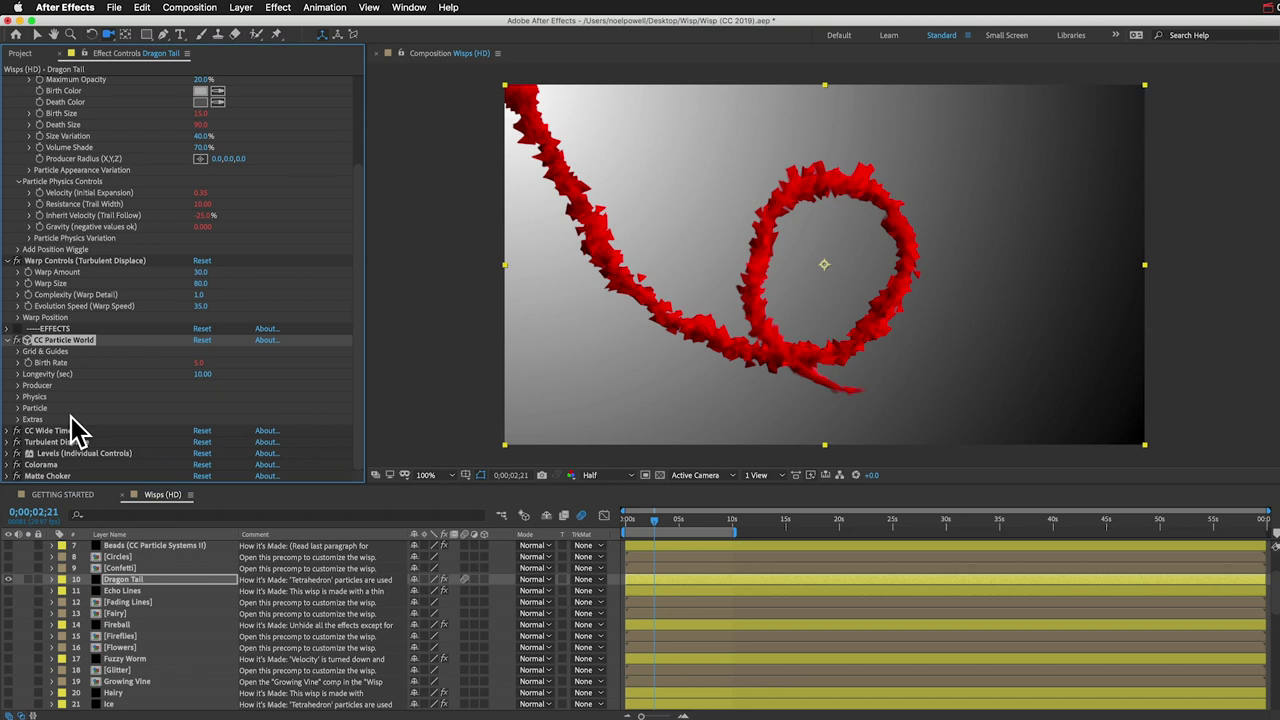
left_click(17, 419)
scroll(55, 432, "down", 2)
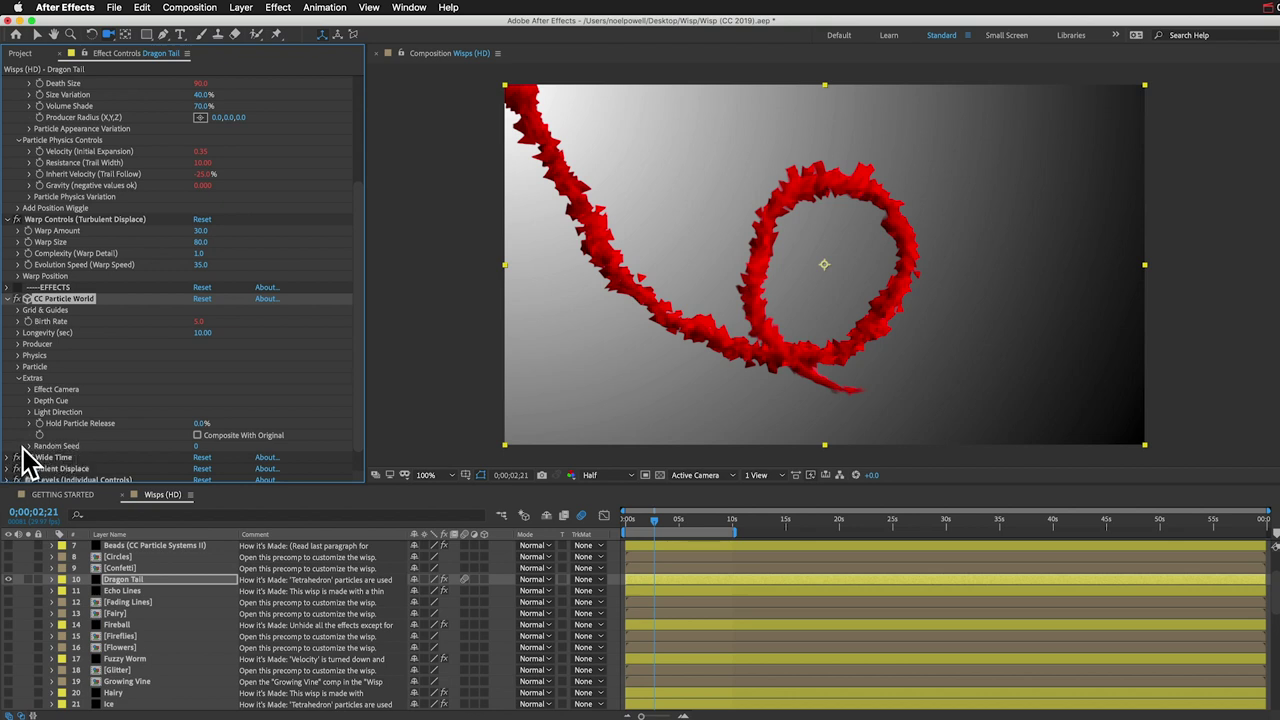
Step: Examine Dragon Tail's custom controls alongside the CC Particle World settings, and collapse CC Particle World
scroll(63, 277, "up", 5)
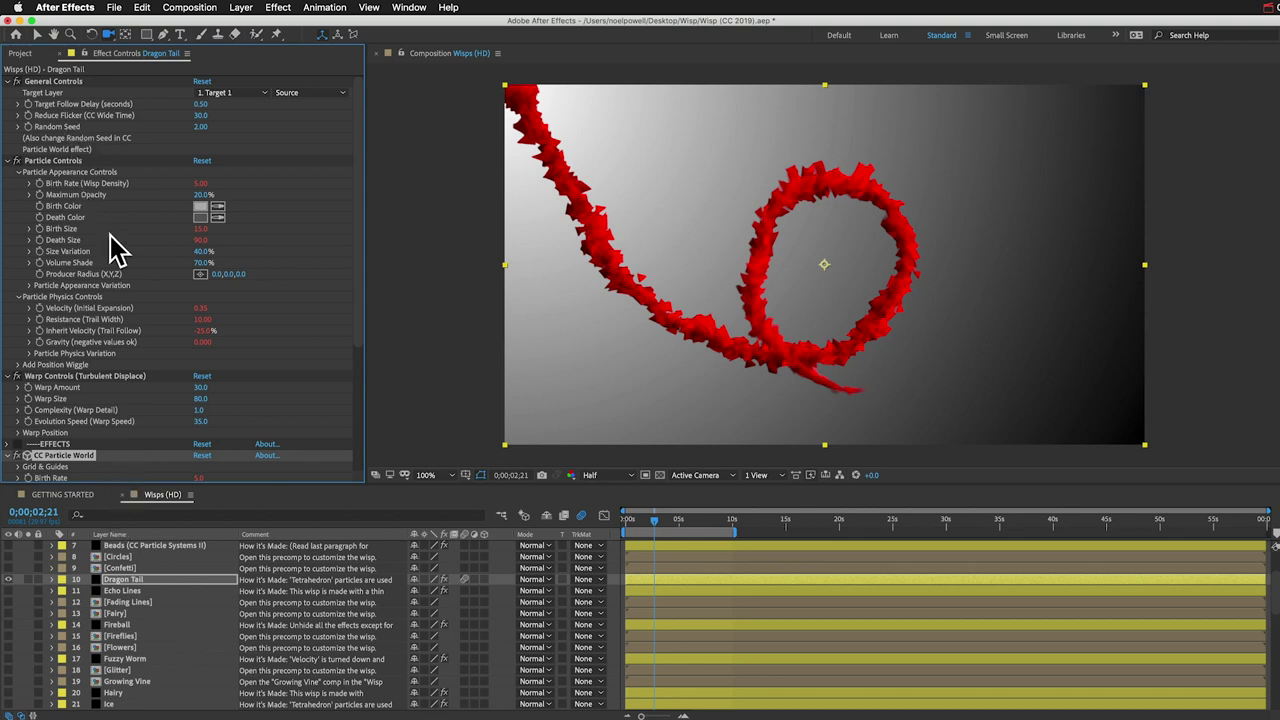
scroll(104, 244, "down", 2)
scroll(104, 244, "up", 2)
scroll(100, 297, "down", 6)
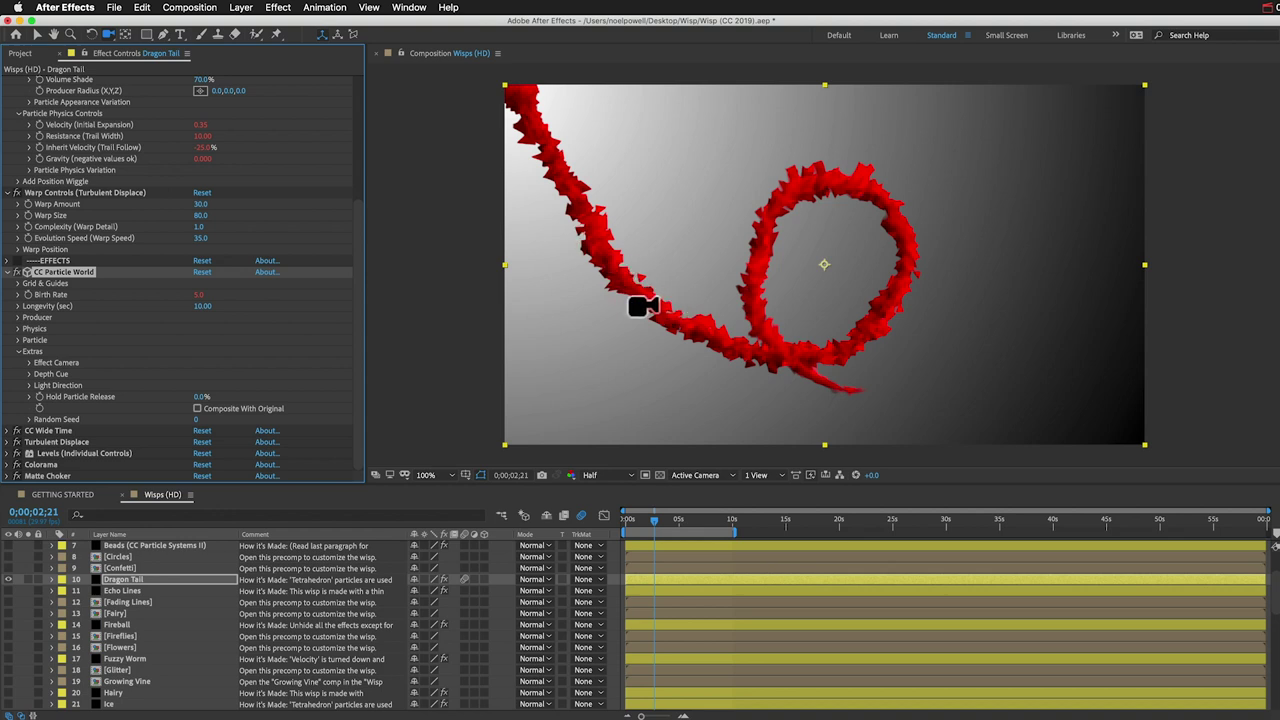
left_click(40, 274)
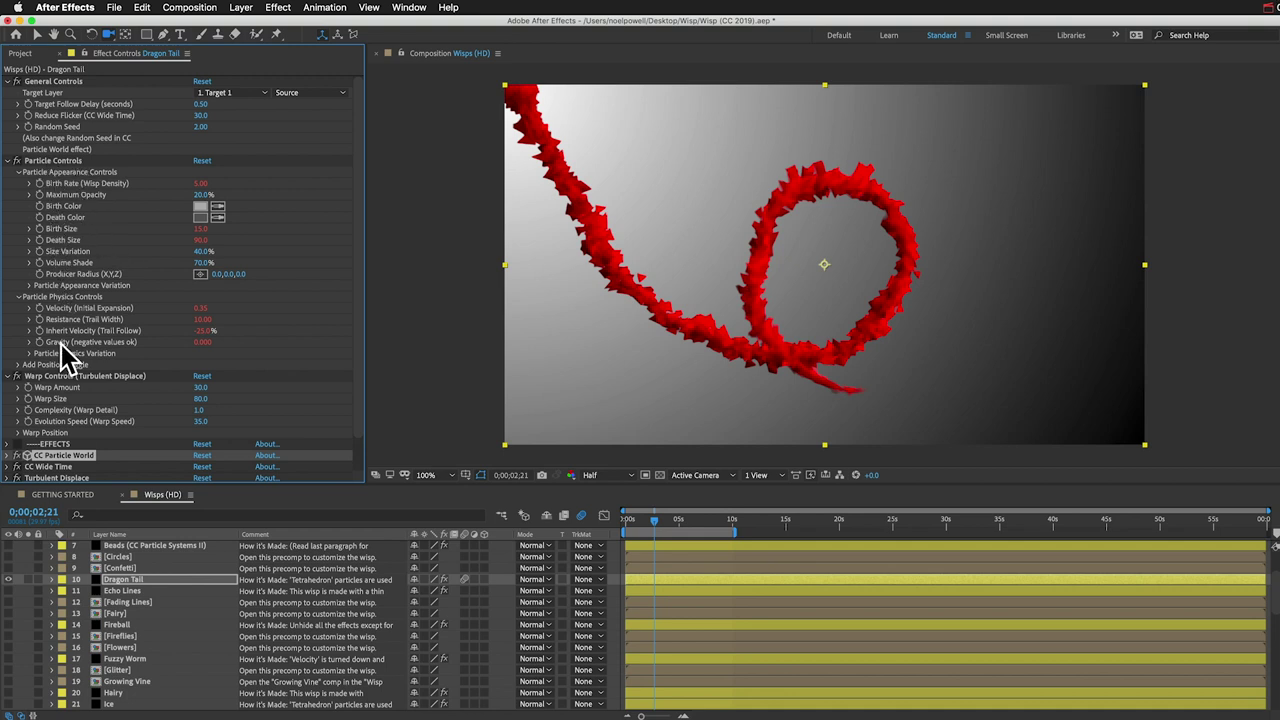
Step: Collapse and reopen the Particle Appearance Controls and Particle Physics Controls groups
left_click(17, 172)
left_click(17, 183)
left_click(17, 183)
left_click(17, 172)
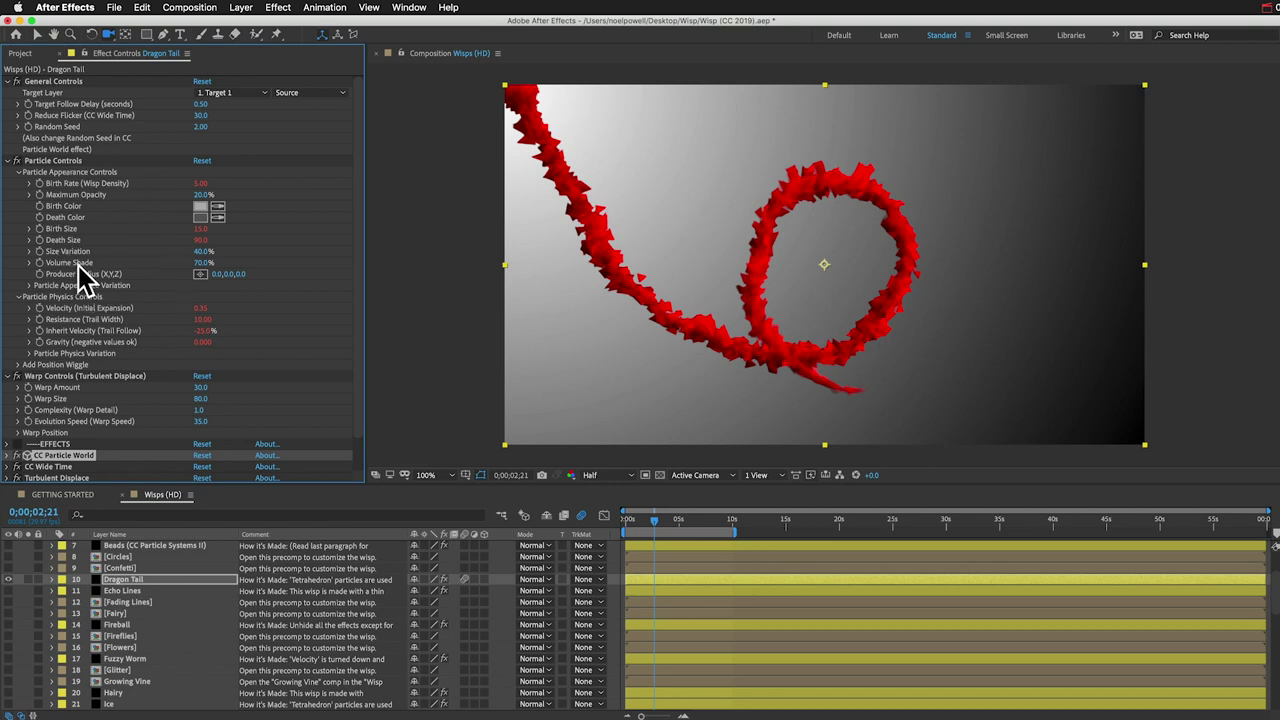
Step: Expand CC Particle World, collapse its Extras group, and reveal the Opacity Map under Particle
scroll(88, 280, "down", 2)
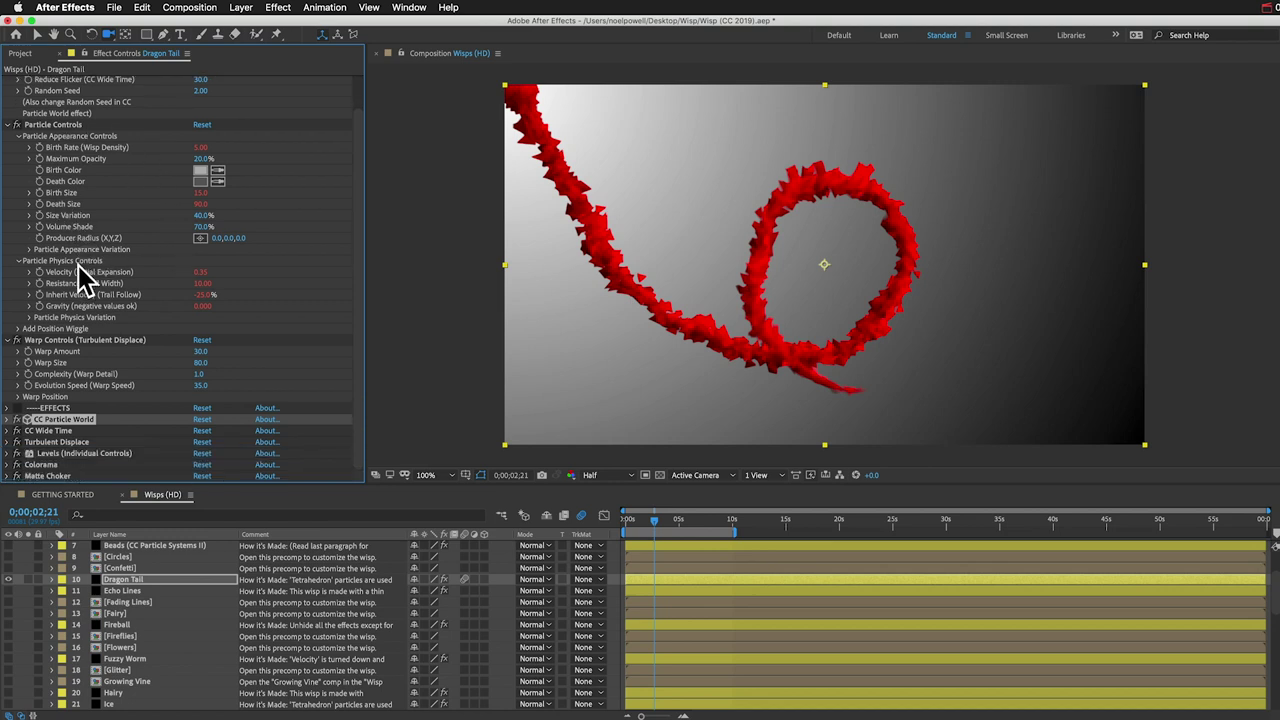
left_click(7, 419)
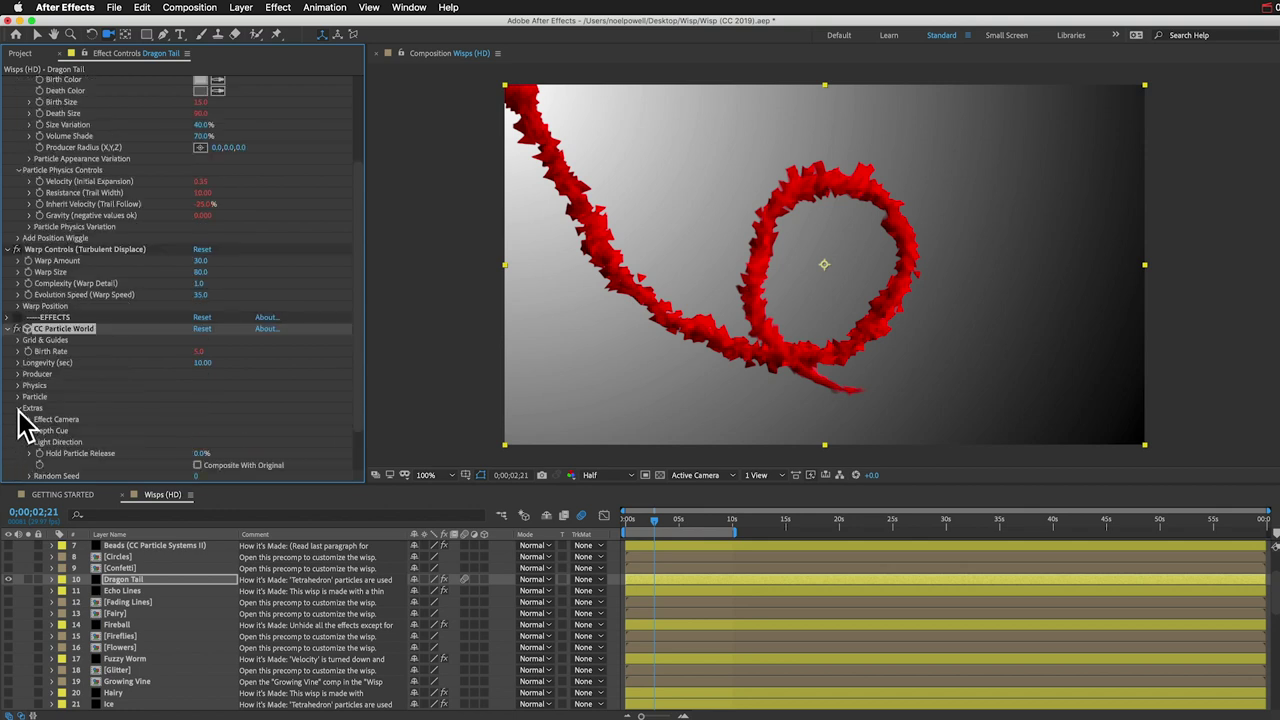
left_click(17, 408)
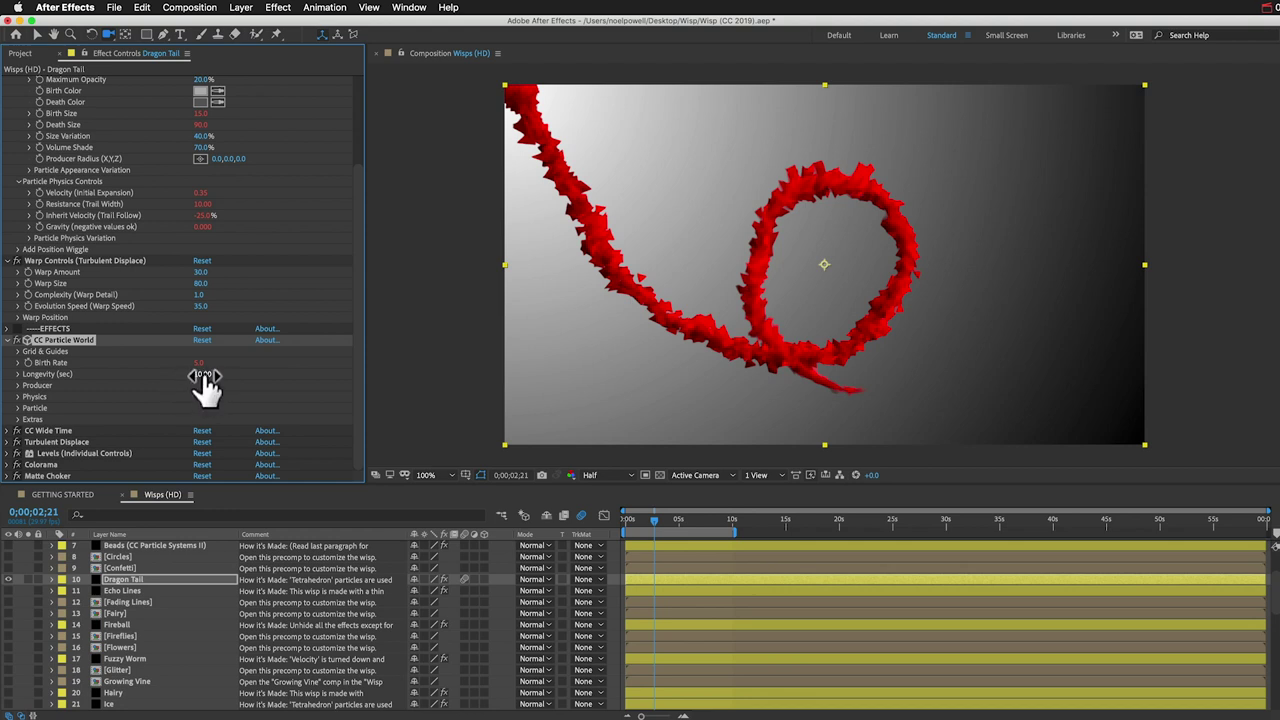
left_click(27, 375)
left_click(50, 341)
left_click(17, 408)
left_click(29, 408)
scroll(45, 434, "down", 2)
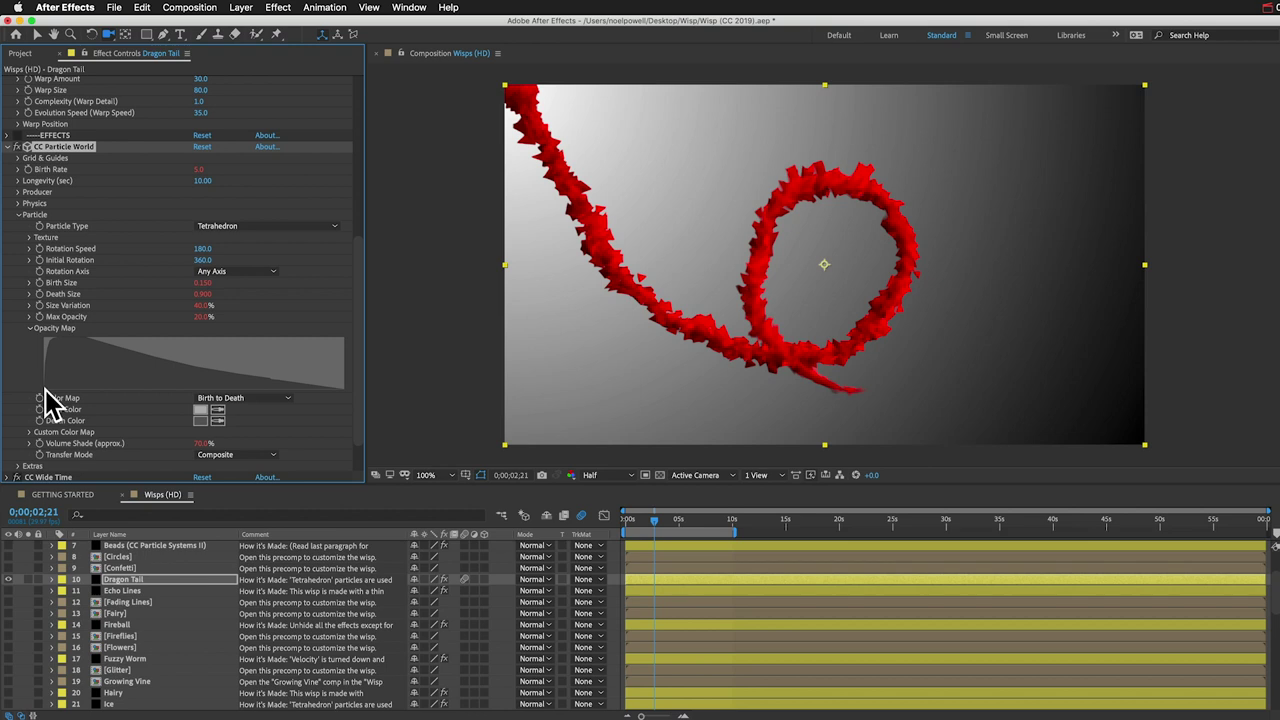
Step: Switch to the Selection tool, examine the Opacity Map curve, and collapse the Particle group and CC Particle World
left_click(36, 34)
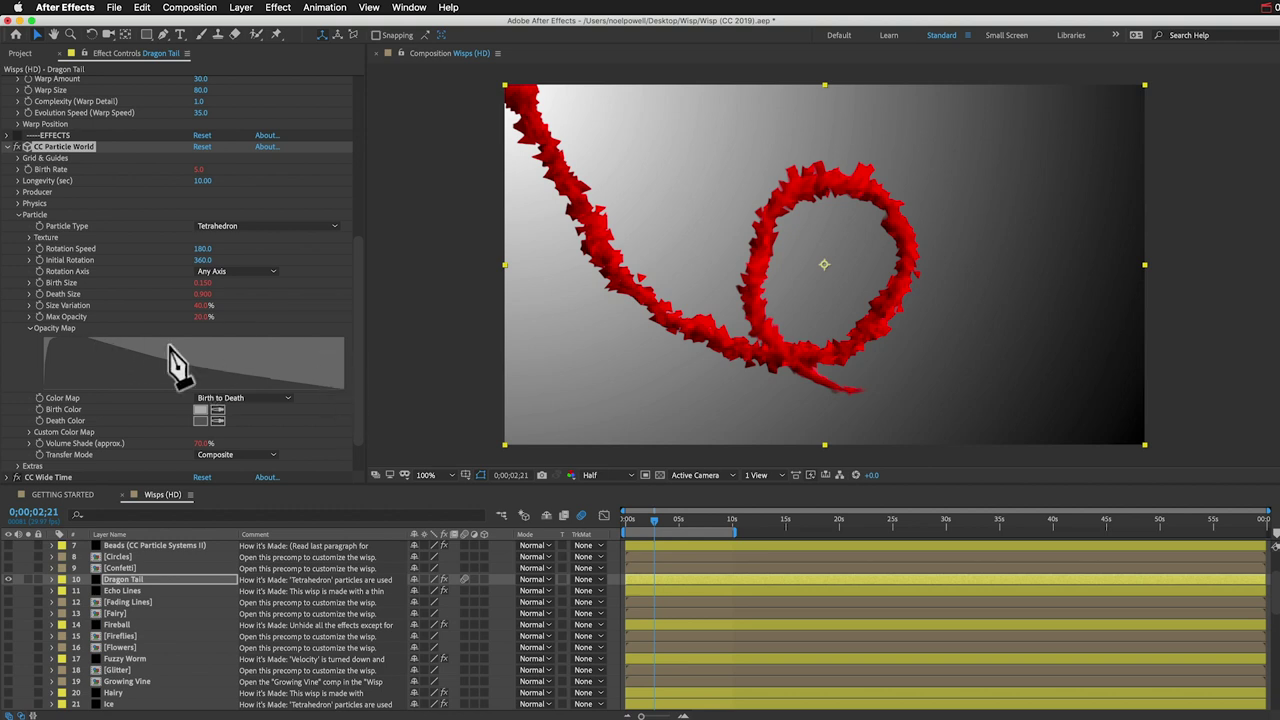
left_click(18, 214)
left_click(8, 340)
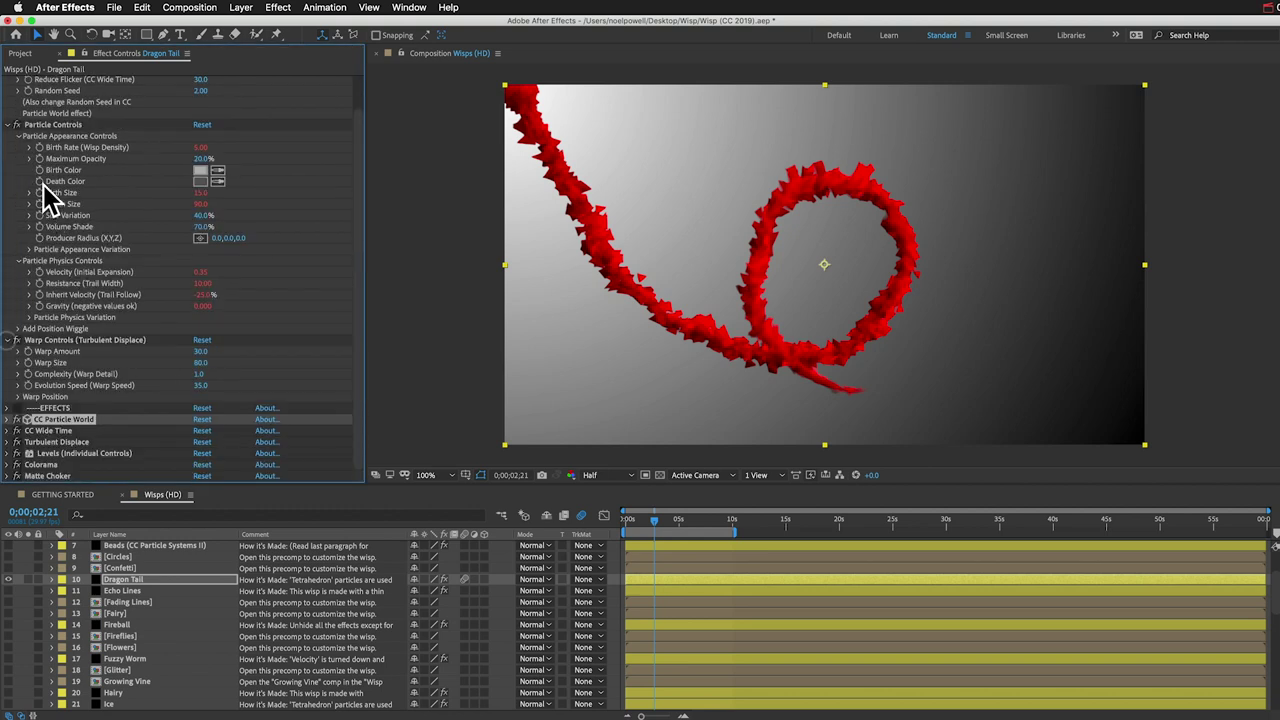
Step: Set Dragon Tail's Volume Shade to 0% to see the wisp without shading
scroll(50, 200, "up", 3)
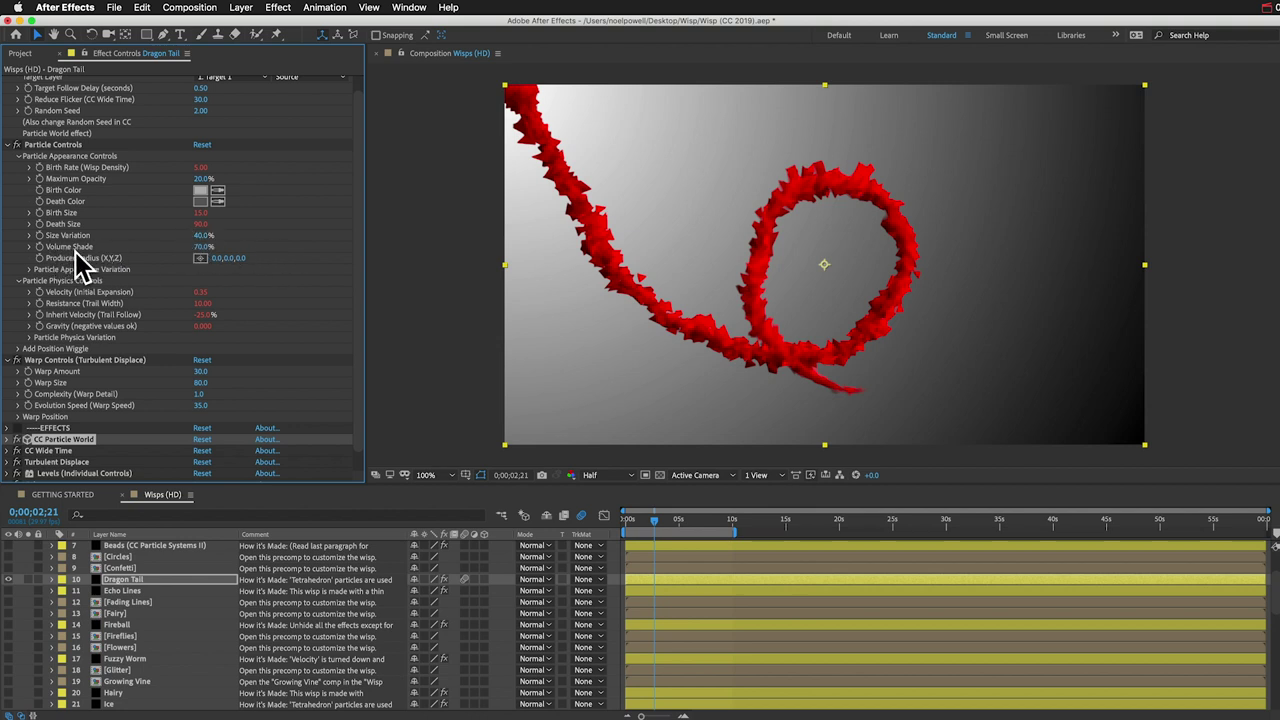
left_click(205, 247)
type("0")
key("Return")
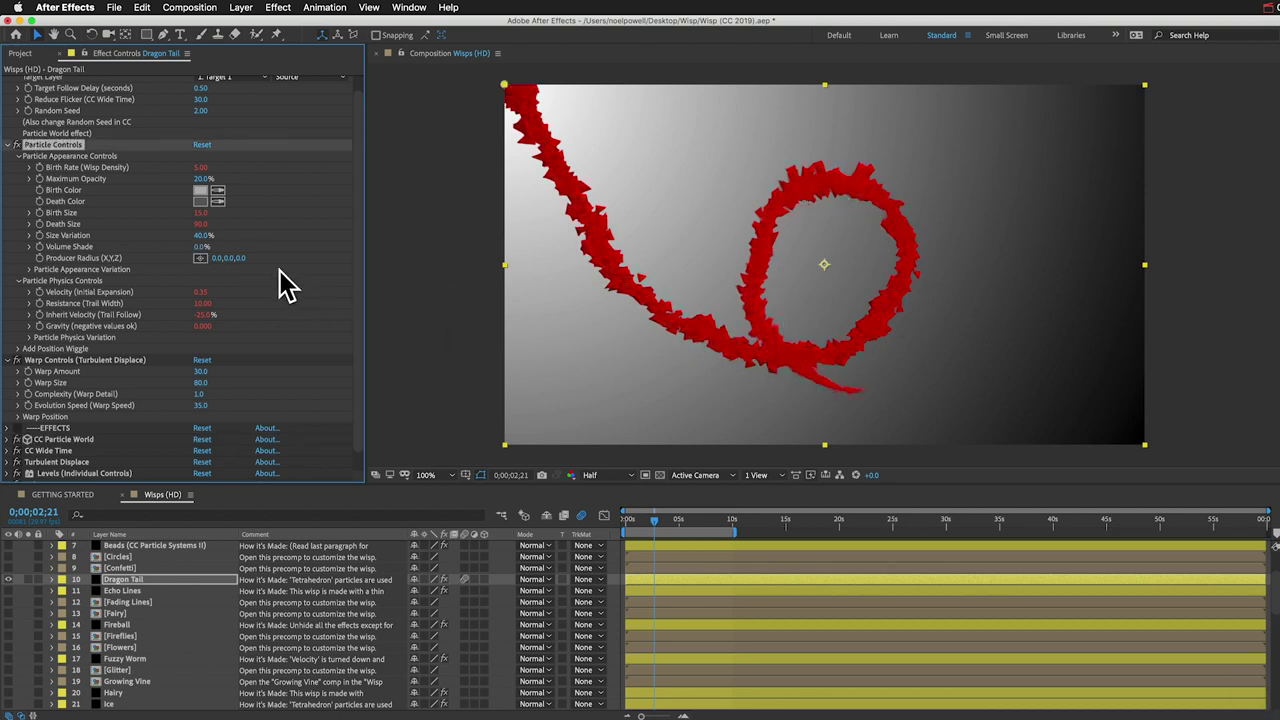
Step: Set Dragon Tail's Volume Shade to 60%
left_click(202, 247)
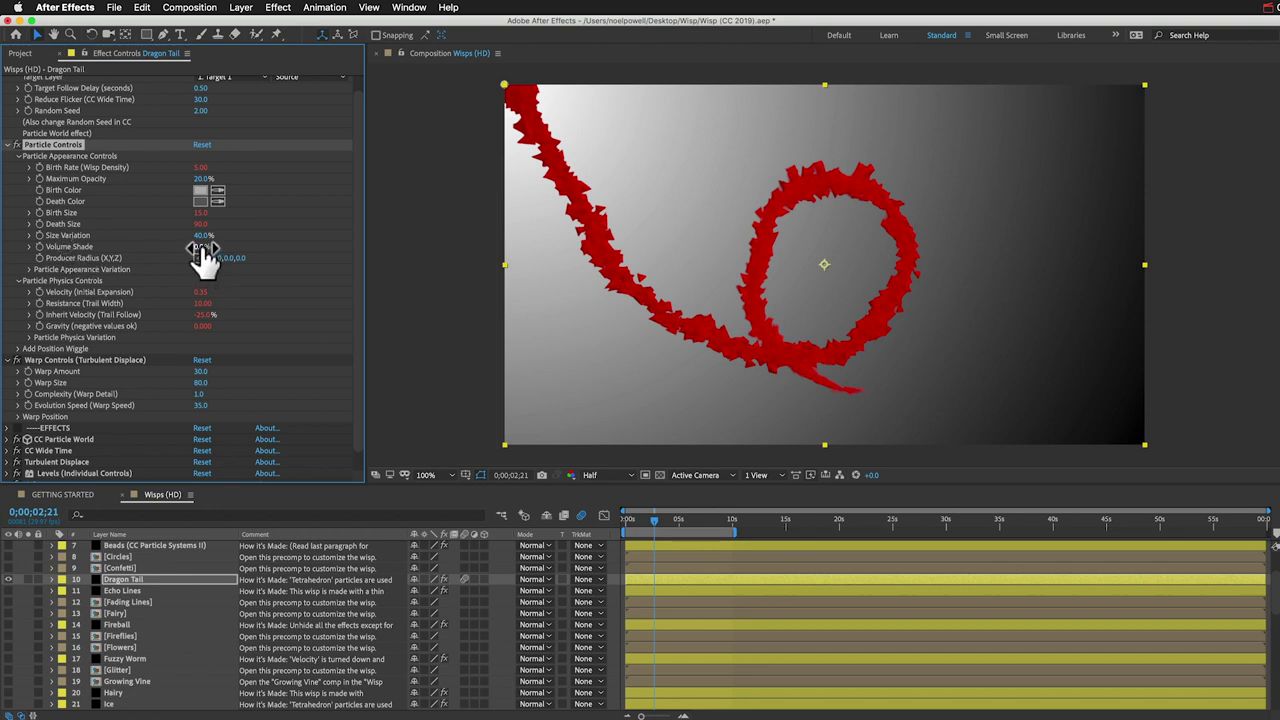
type("60")
key("Return")
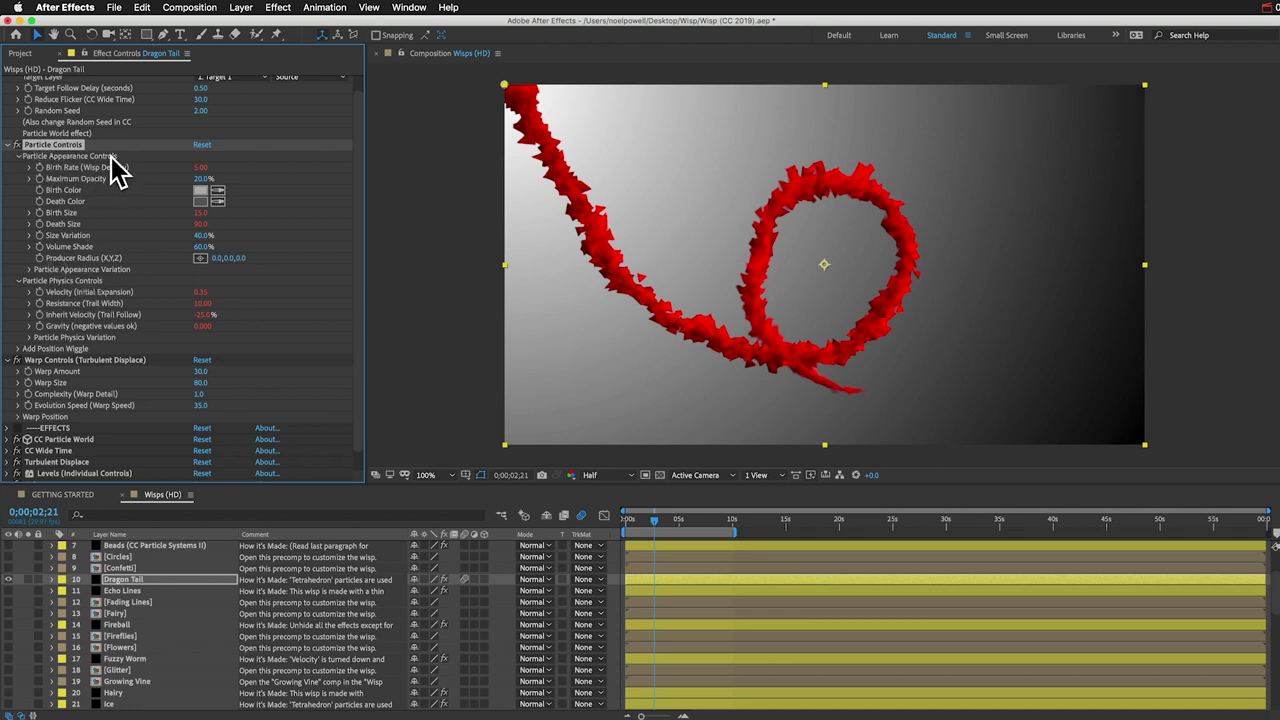
Step: Reveal Particle Appearance Variation and set Birth Color Wiggle Amount to 20 and Birth Color Wiggle Speed to 5
left_click(30, 269)
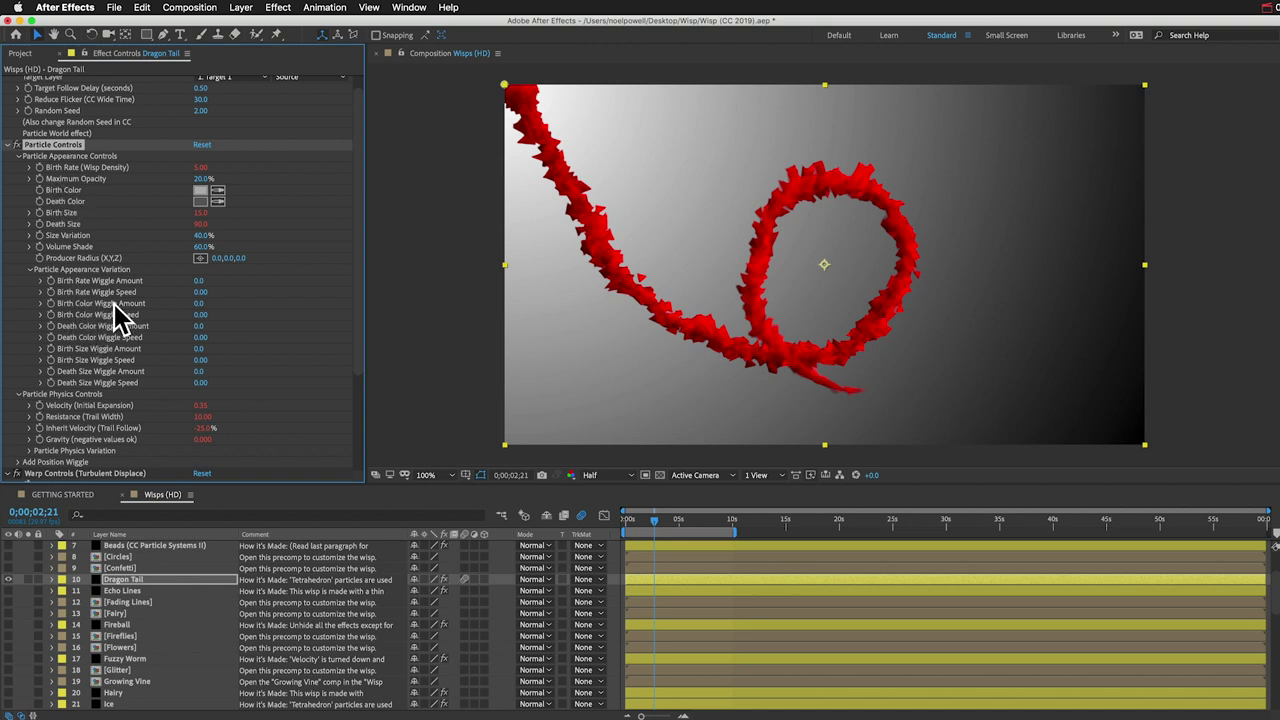
left_click(200, 304)
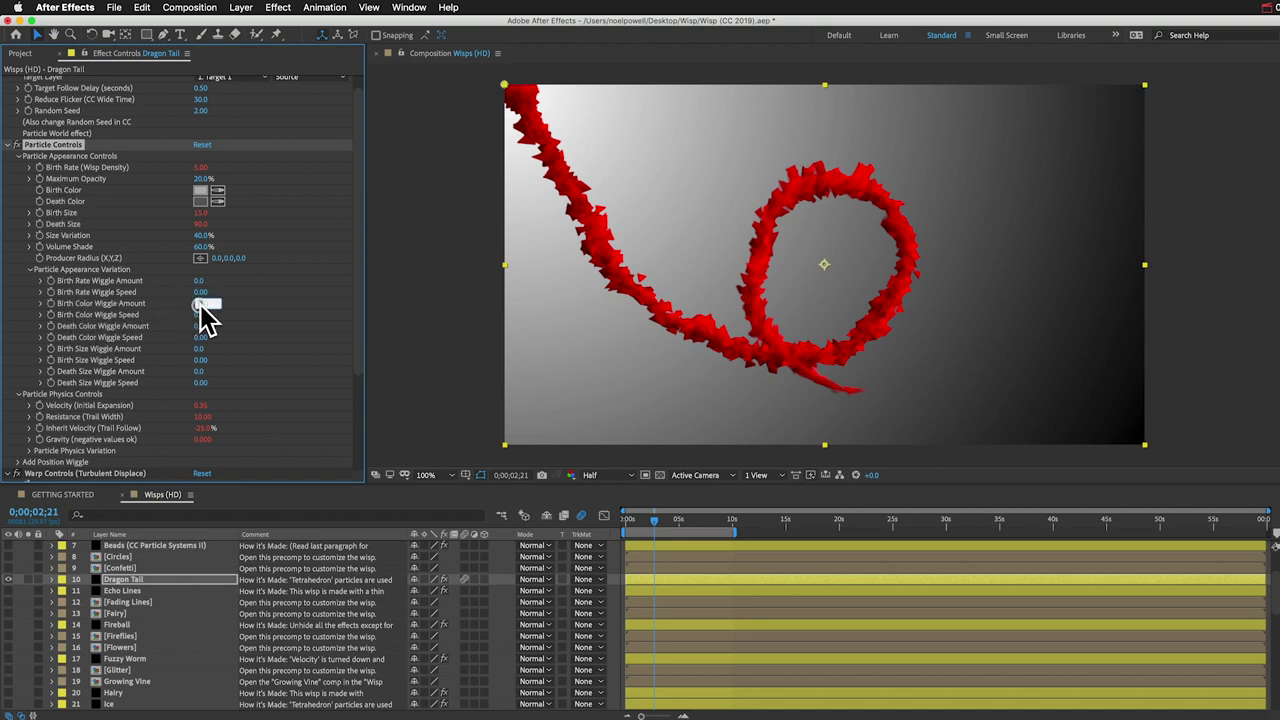
type("20")
key("Return")
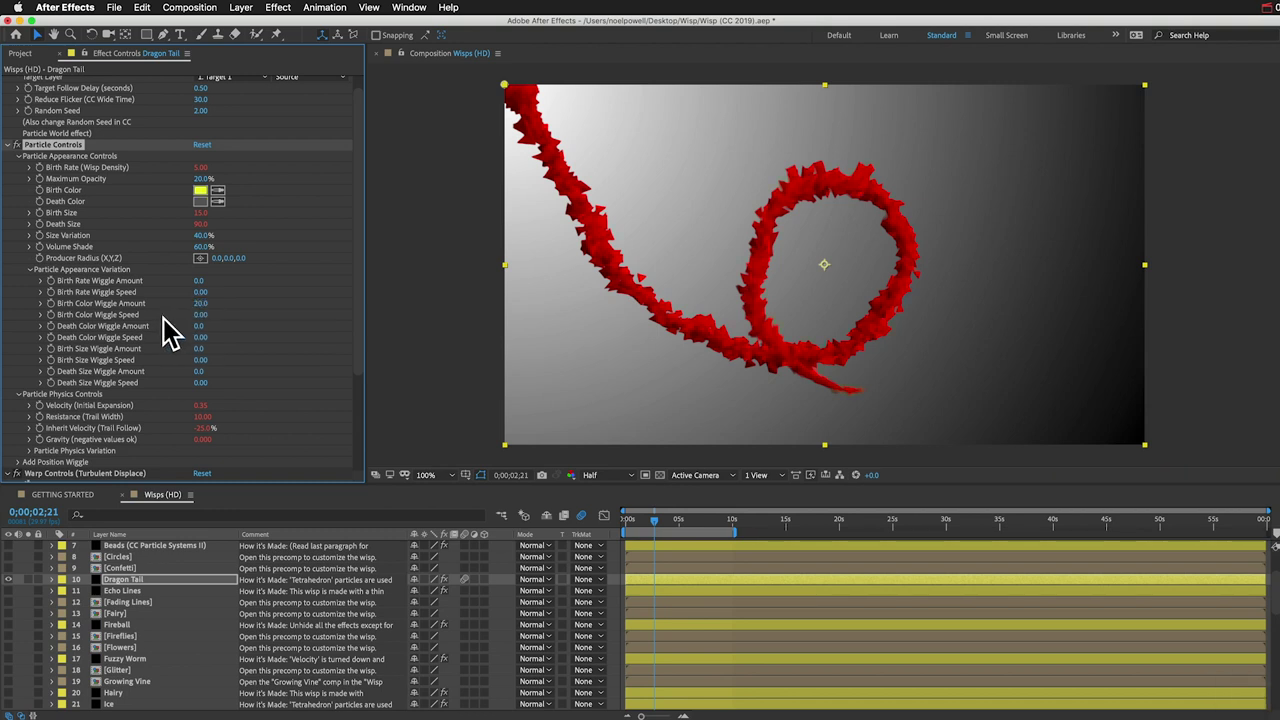
left_click(200, 315)
type("0")
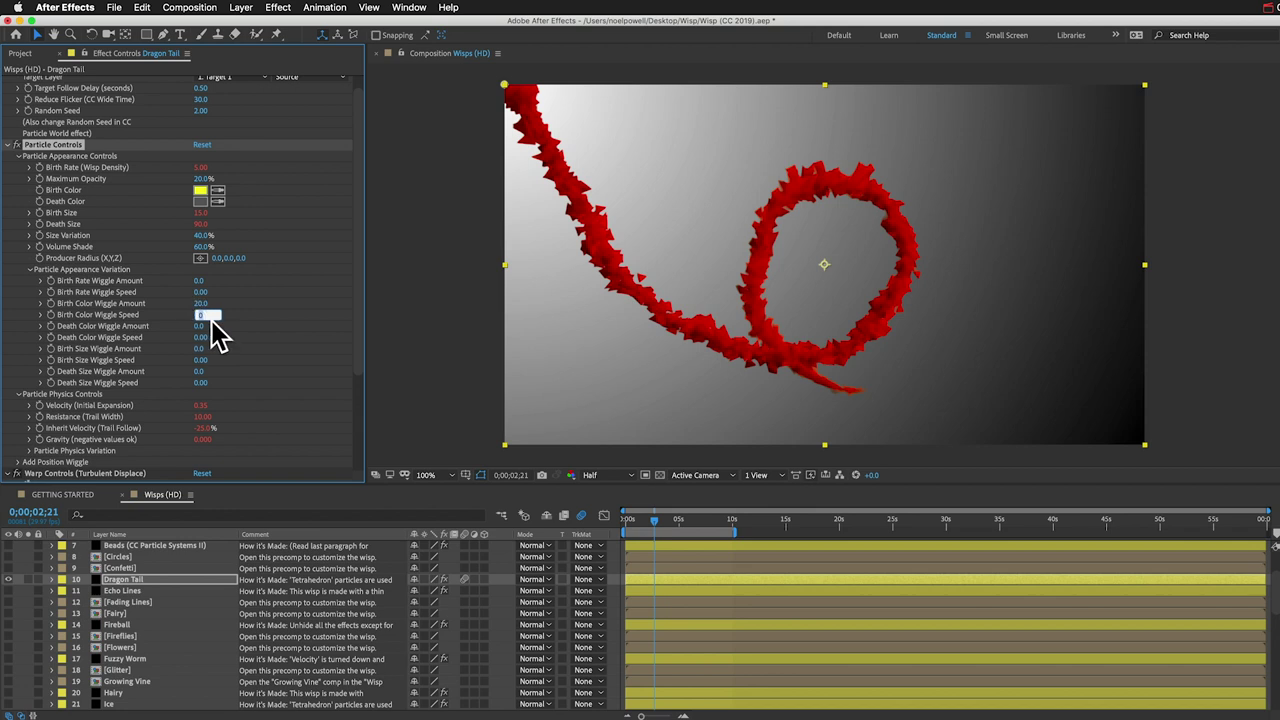
key("Return")
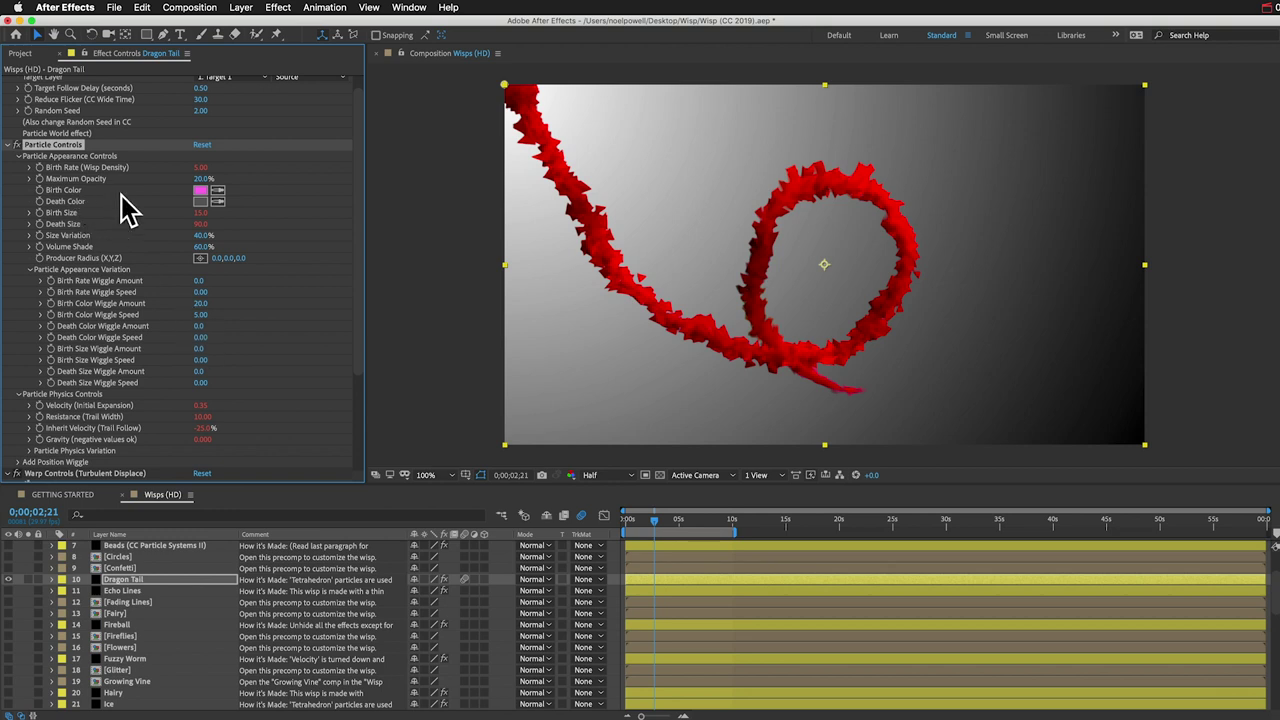
Step: Raise the Birth Color Wiggle Amount to 100
left_click(203, 305)
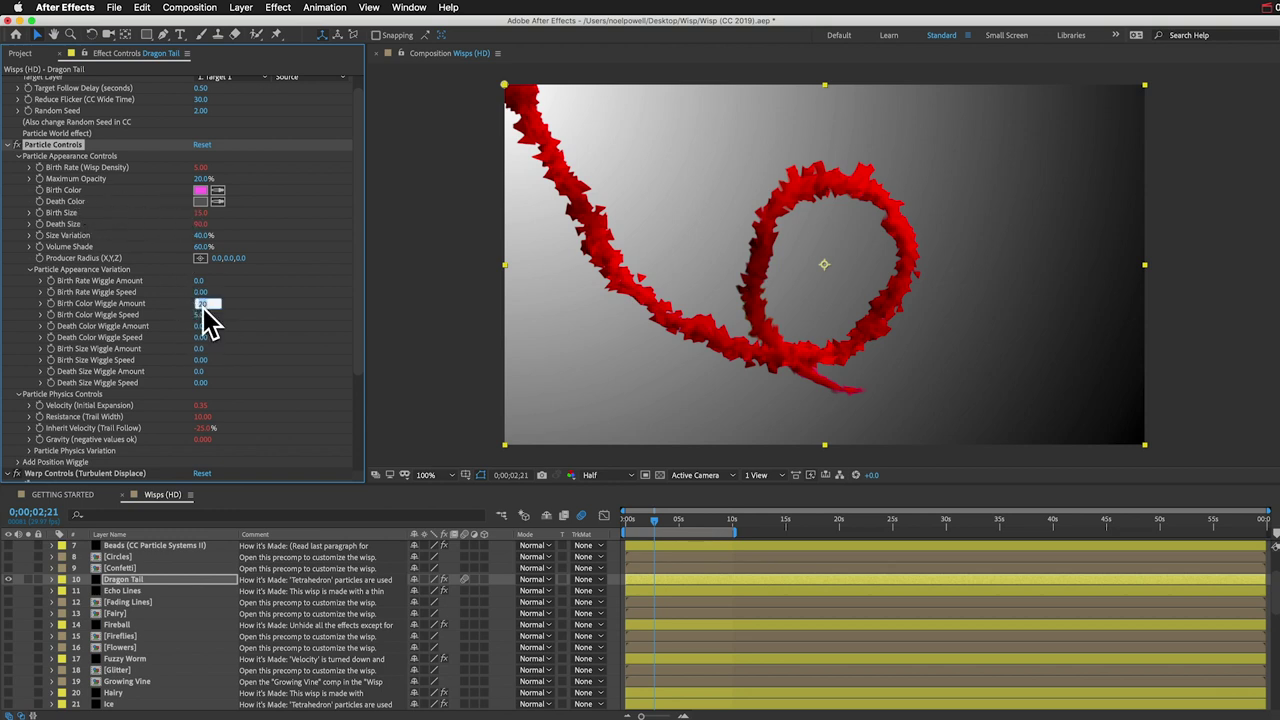
type("1000")
key("BackSpace")
key("Return")
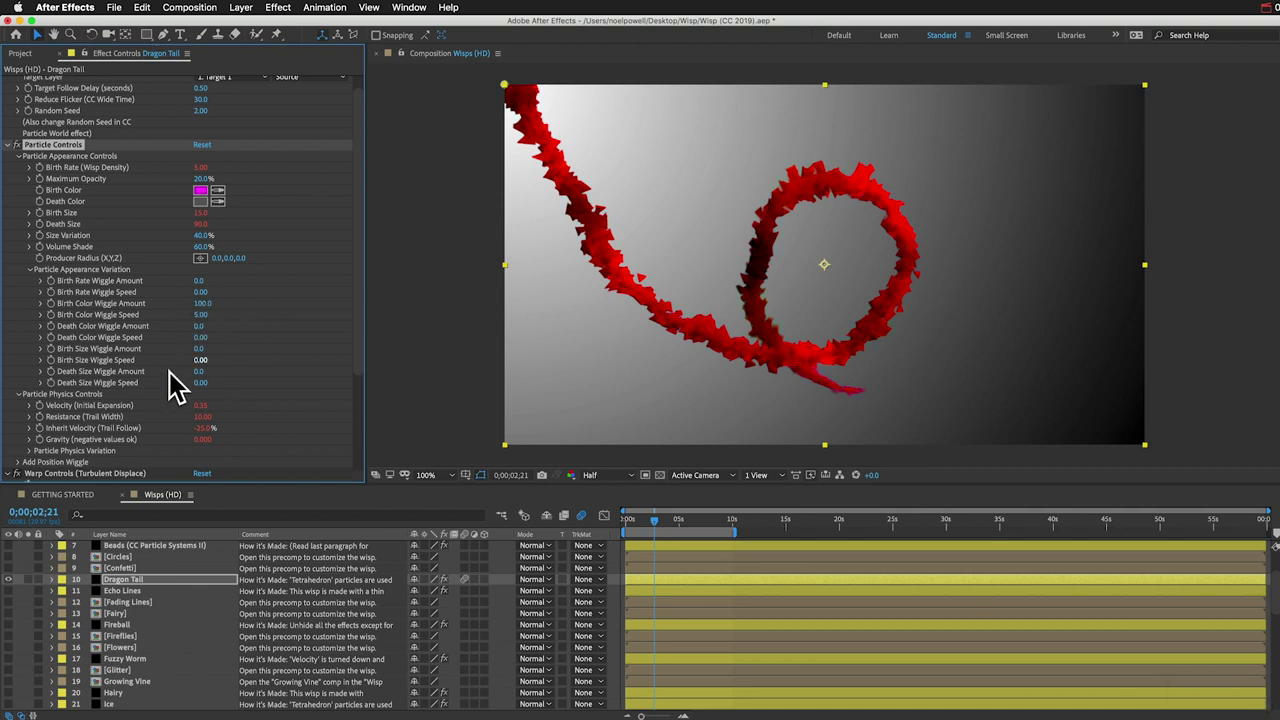
Step: Disable Dragon Tail's Colorama effect to see the wisp's own particle colors
scroll(170, 385, "down", 5)
left_click(42, 466)
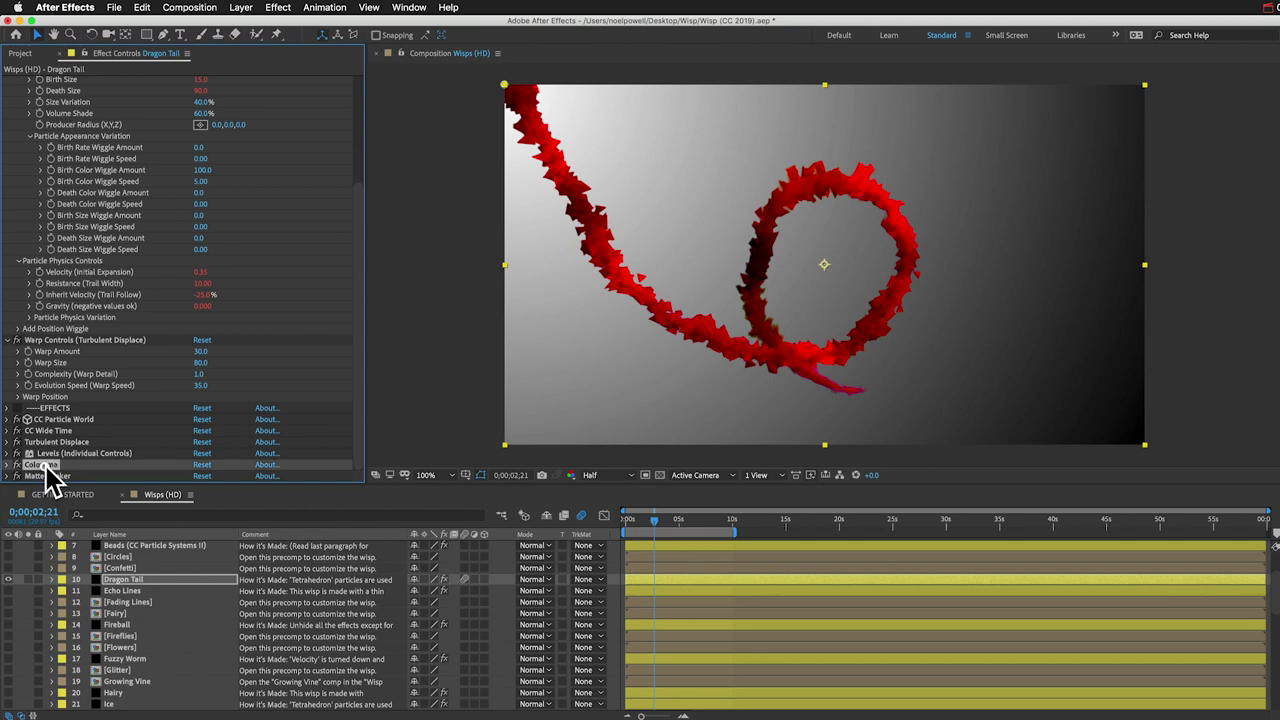
left_click(17, 464)
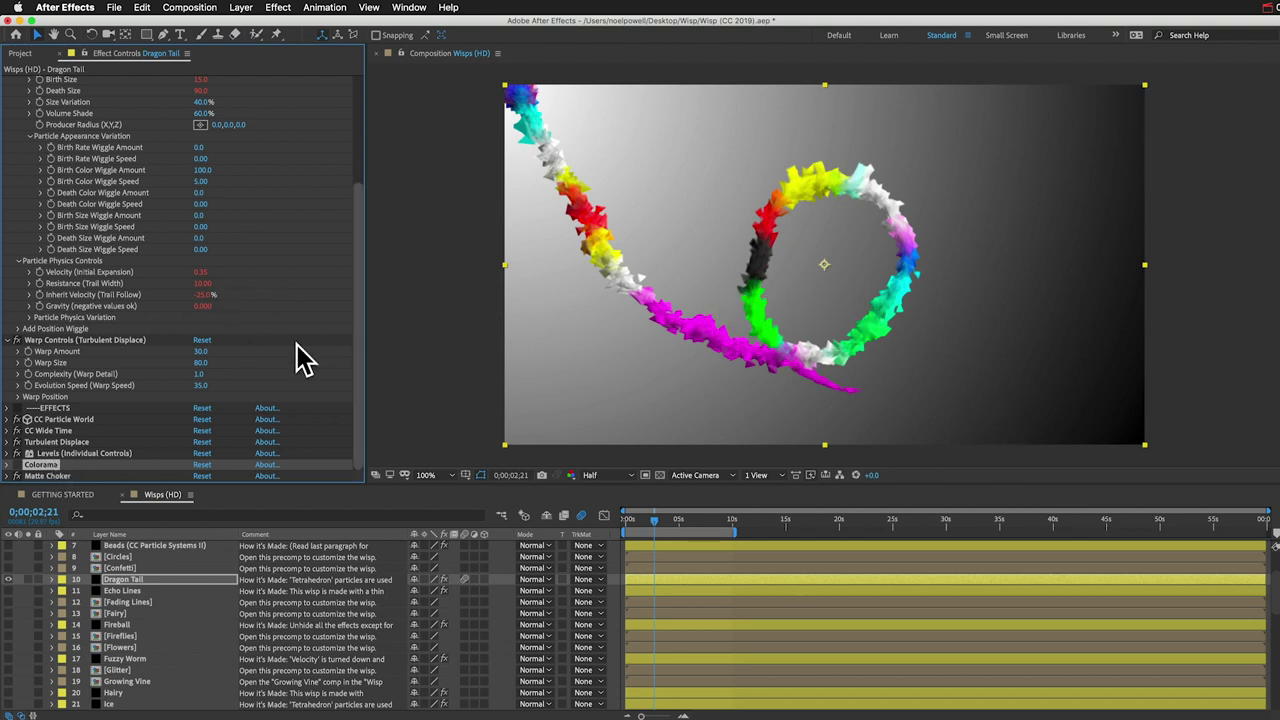
Step: Check the Dragon Tail layer's comment and collapse the Particle Appearance Variation group
left_click(302, 581)
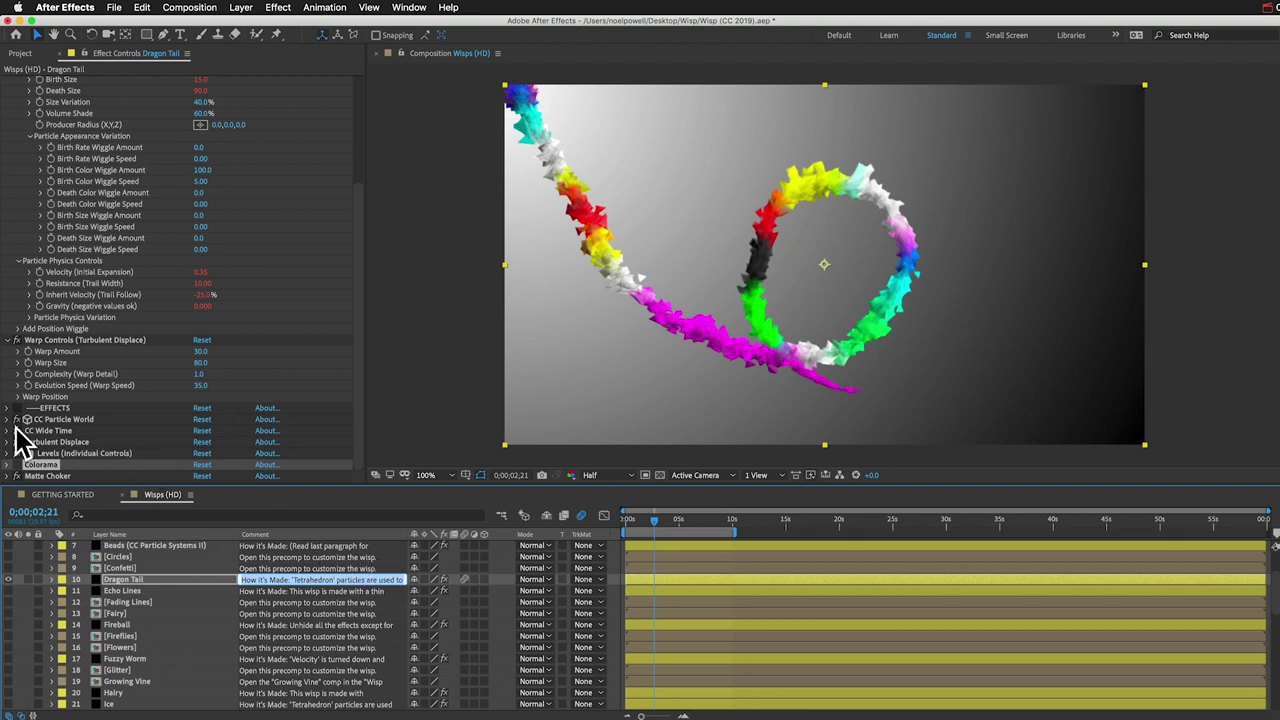
left_click(249, 480)
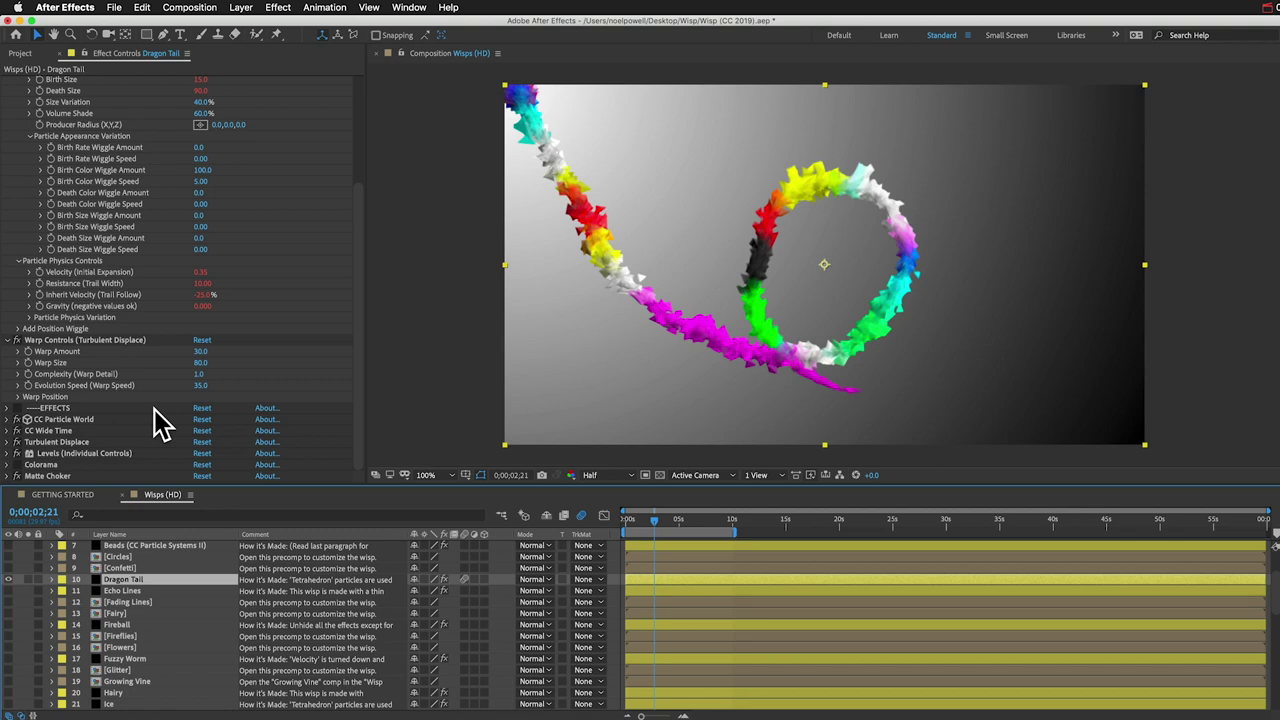
scroll(157, 423, "up", 3)
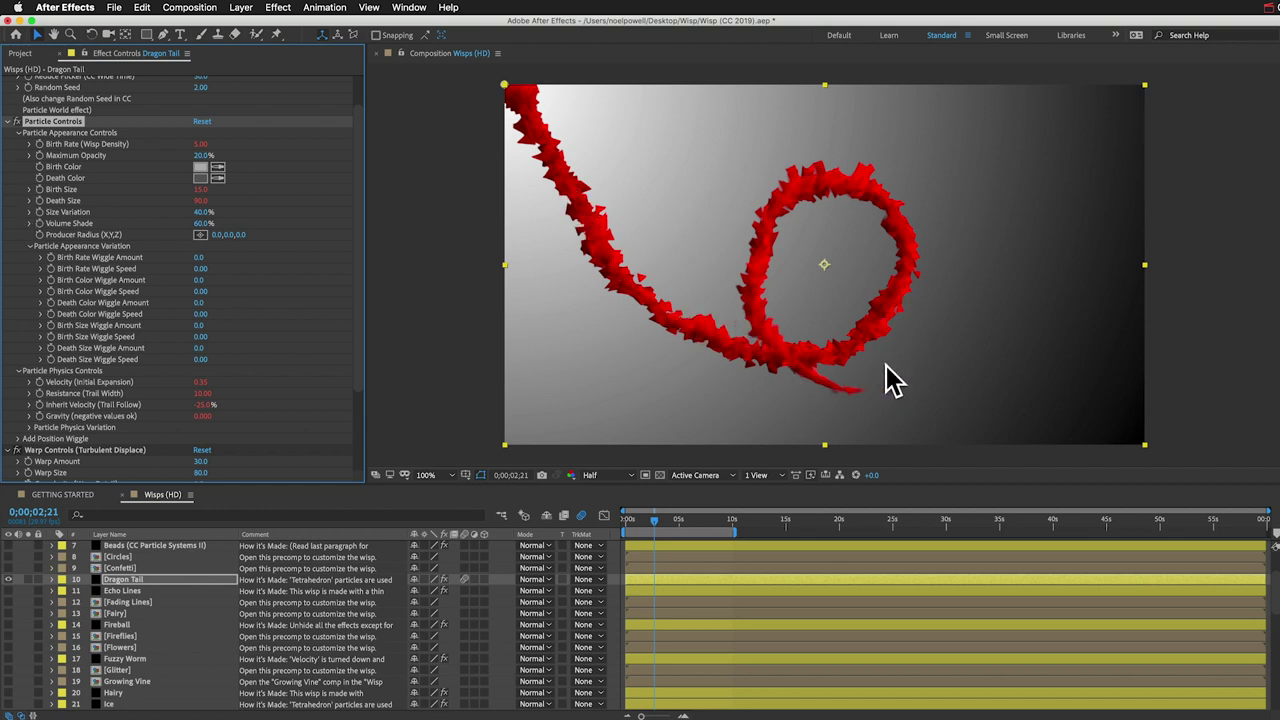
left_click(30, 246)
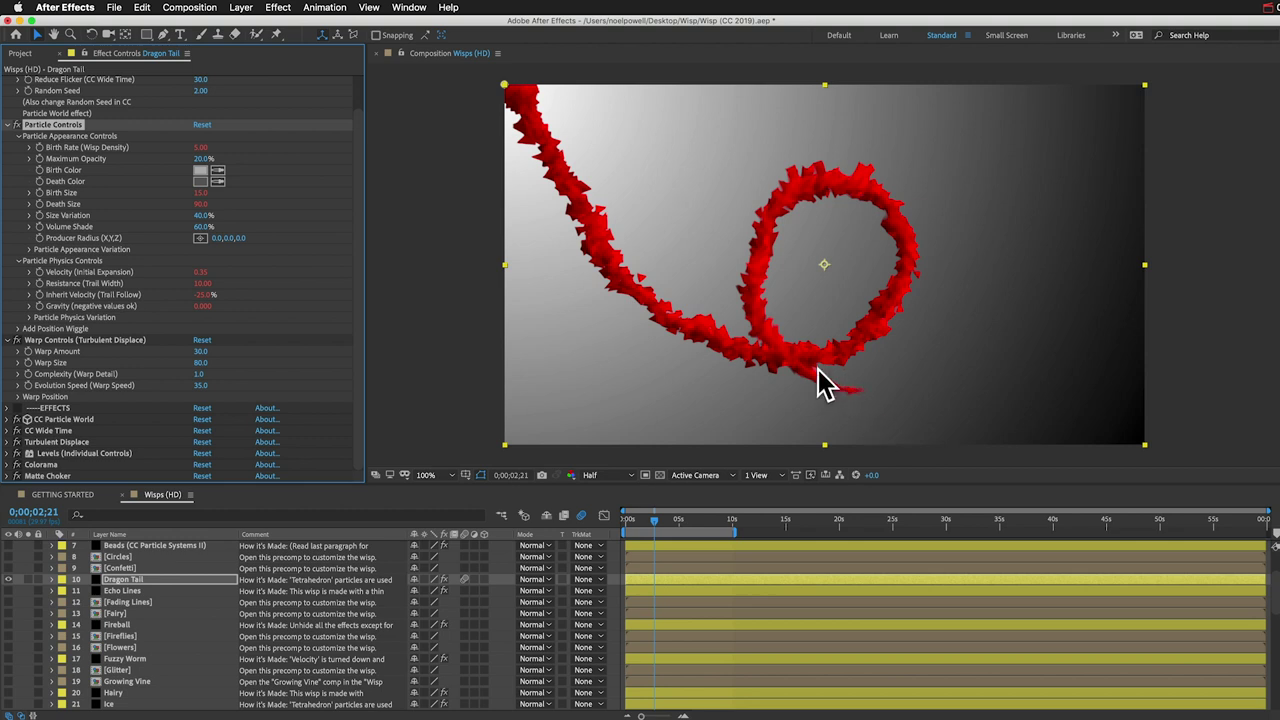
Step: Increase Dragon Tail's Velocity (Initial Expansion) to 1.45
left_click(203, 272)
key("Up")
key("Up")
key("Up")
key("Up")
key("Up")
key("Up")
key("Up")
key("Up")
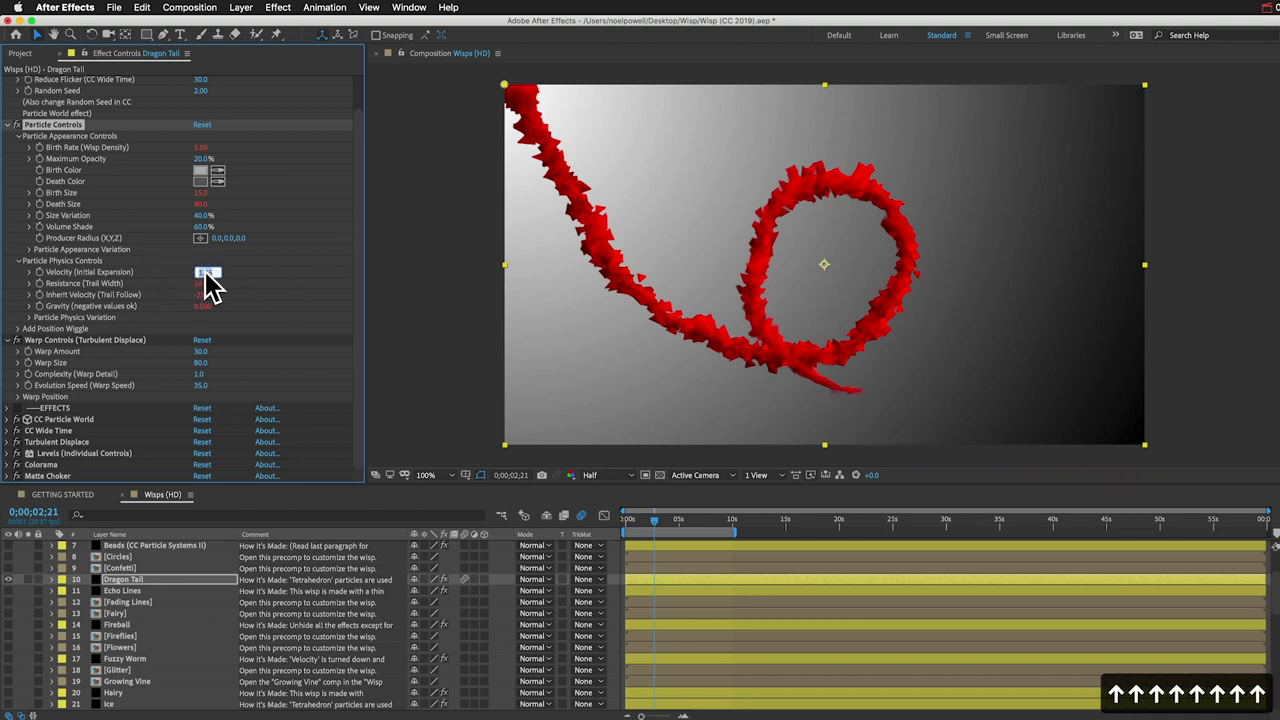
key("Return")
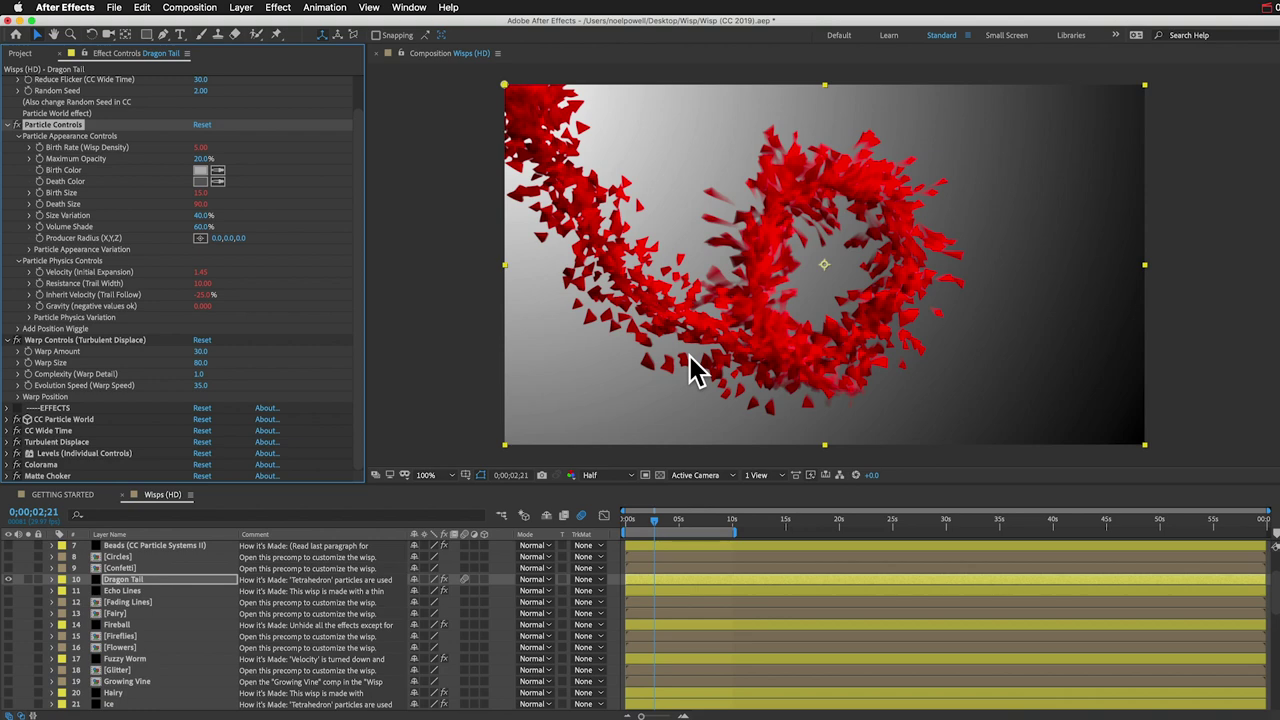
Step: Set Resistance (Trail Width) to 40 and play a short preview of the wisp
left_click(203, 283)
type("40")
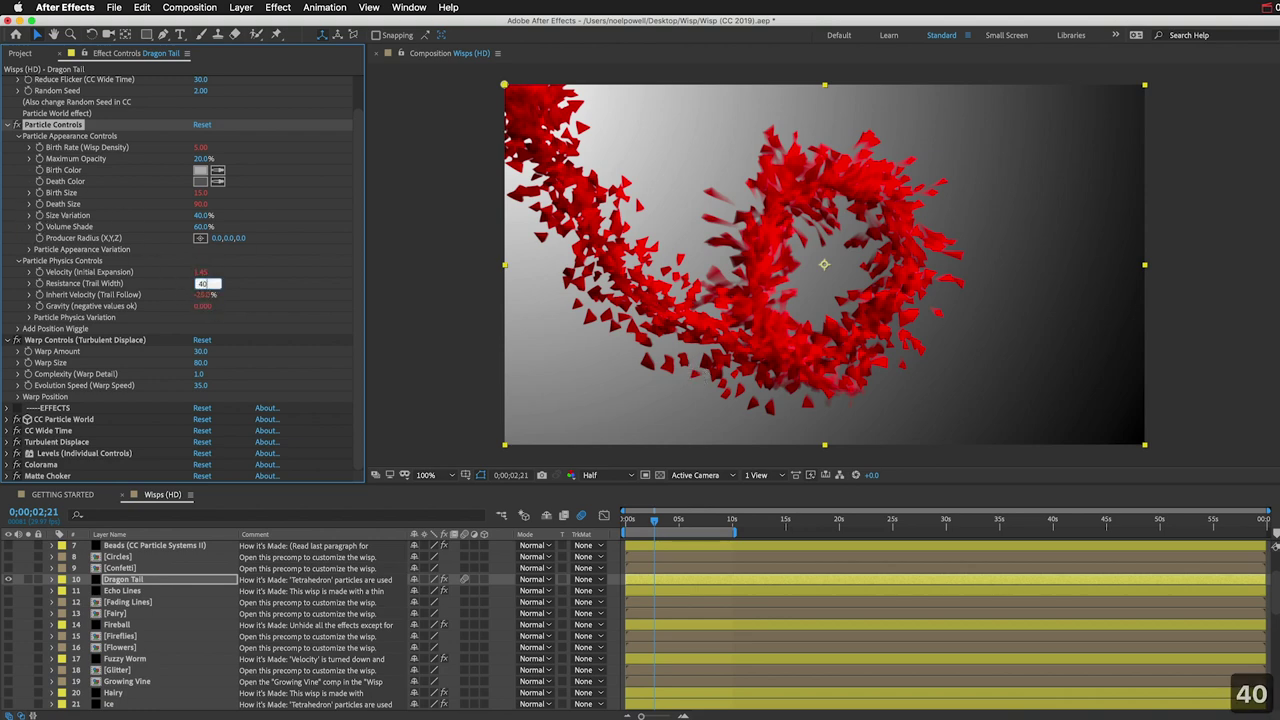
key("Return")
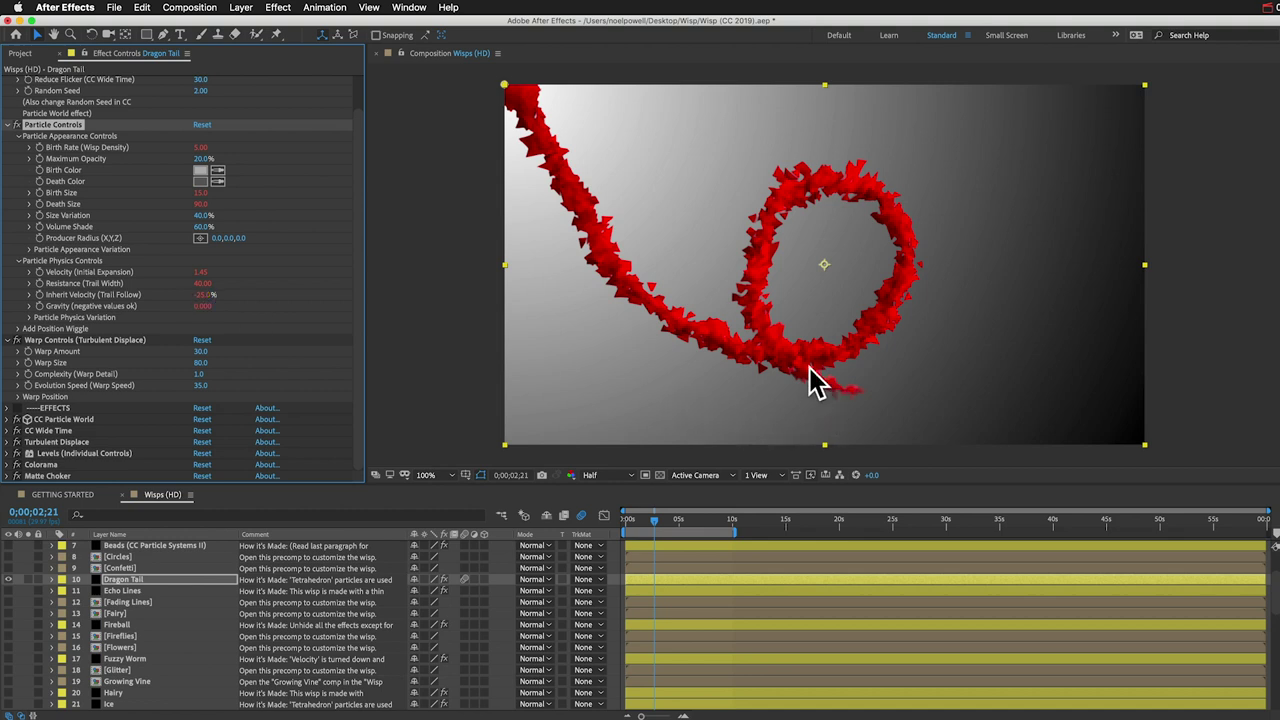
key("space")
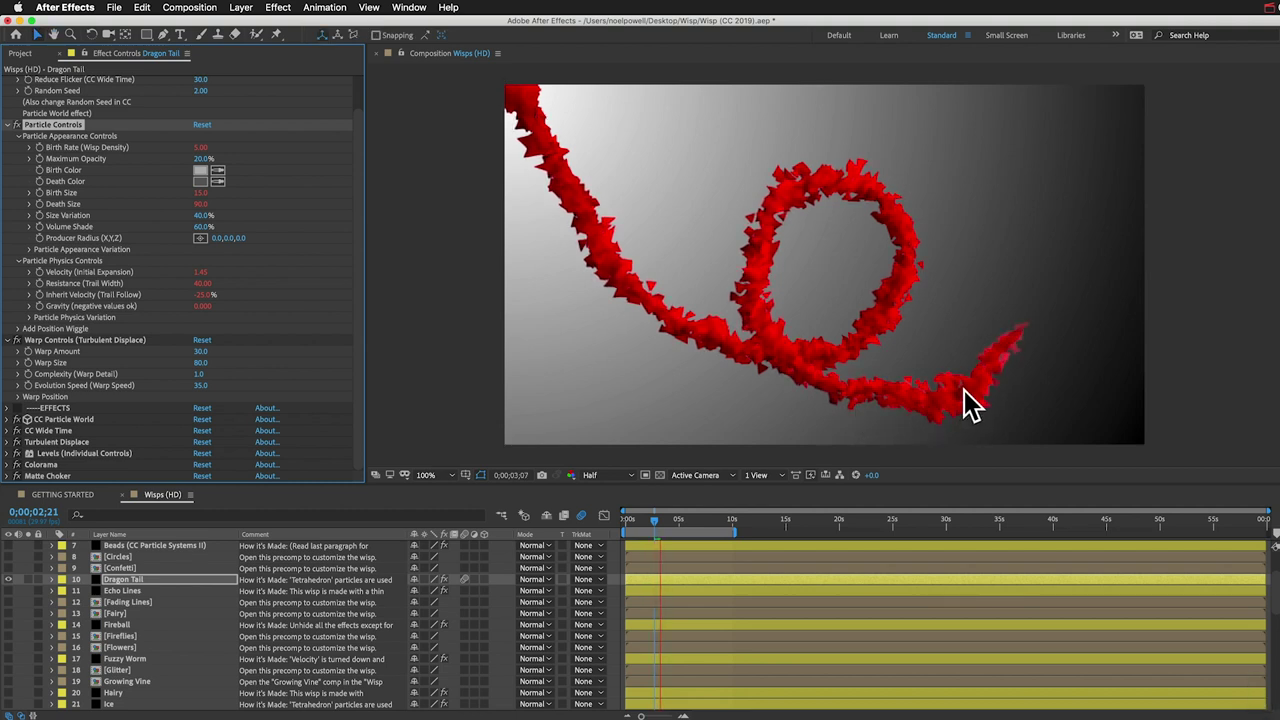
key("space")
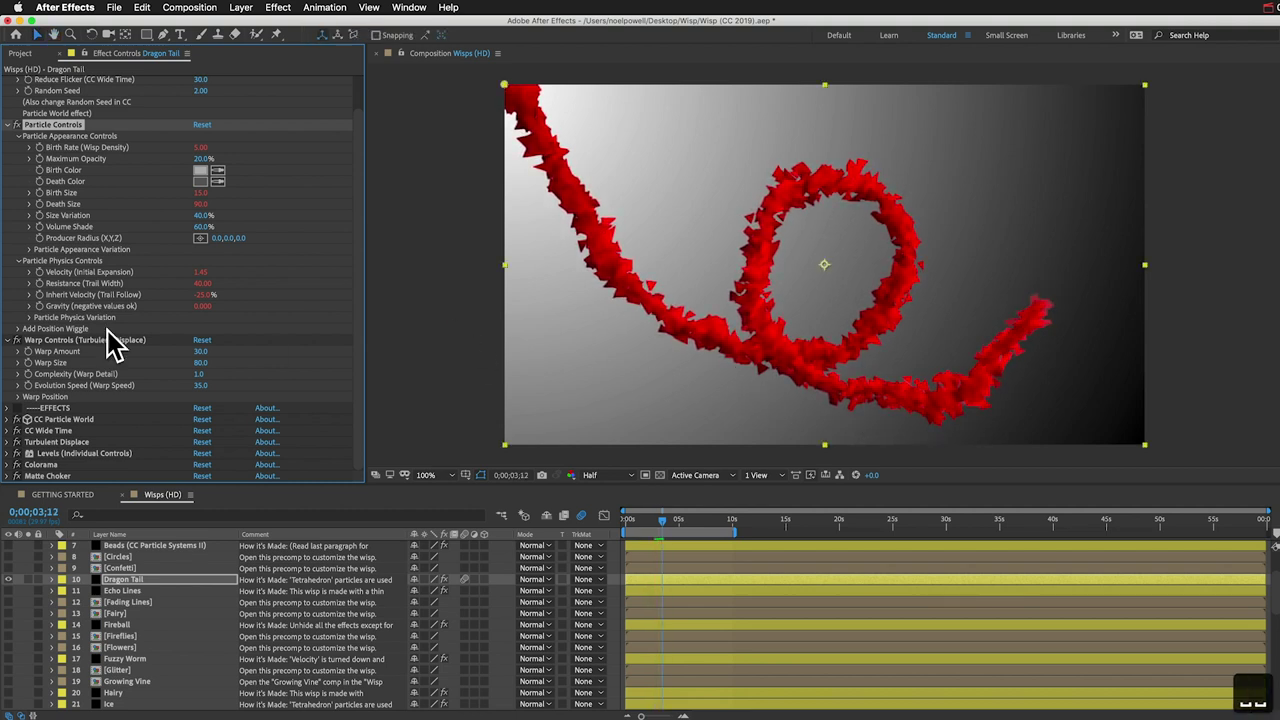
Step: Set Inherit Velocity (Trail Follow) to 100% and preview the wisp from about 0;00;00;28
left_click(205, 295)
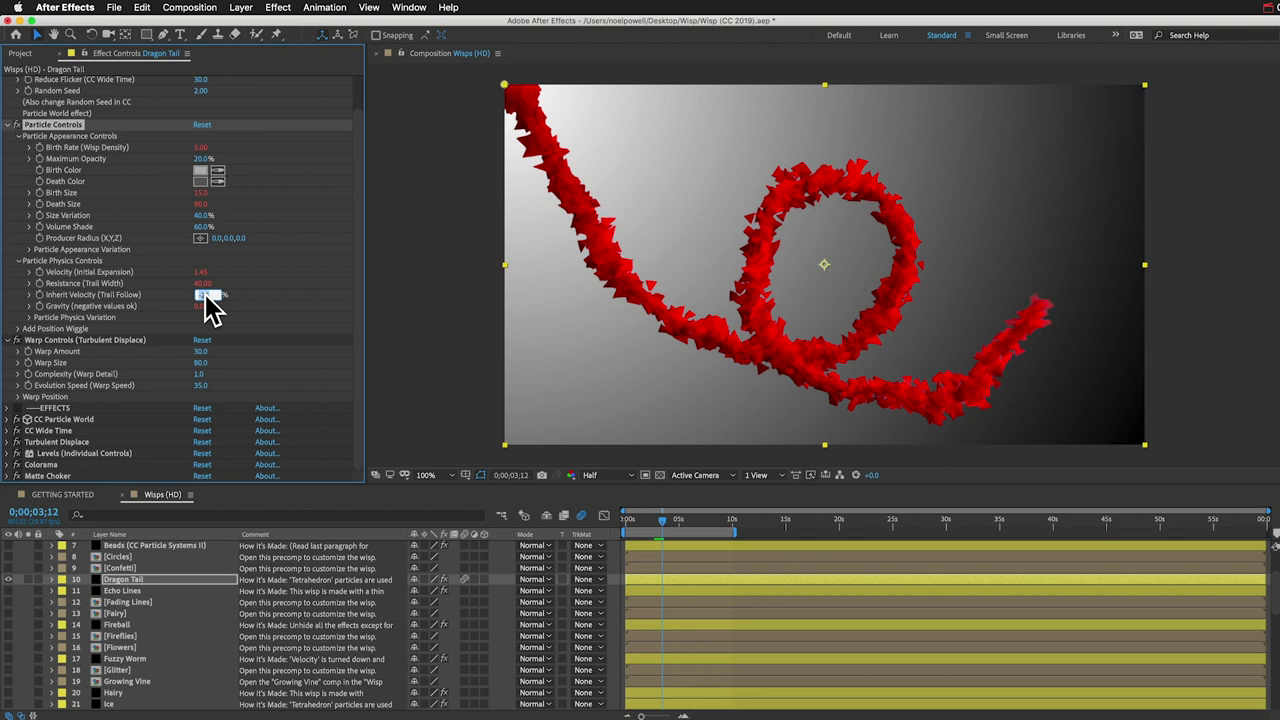
type("100")
key("Return")
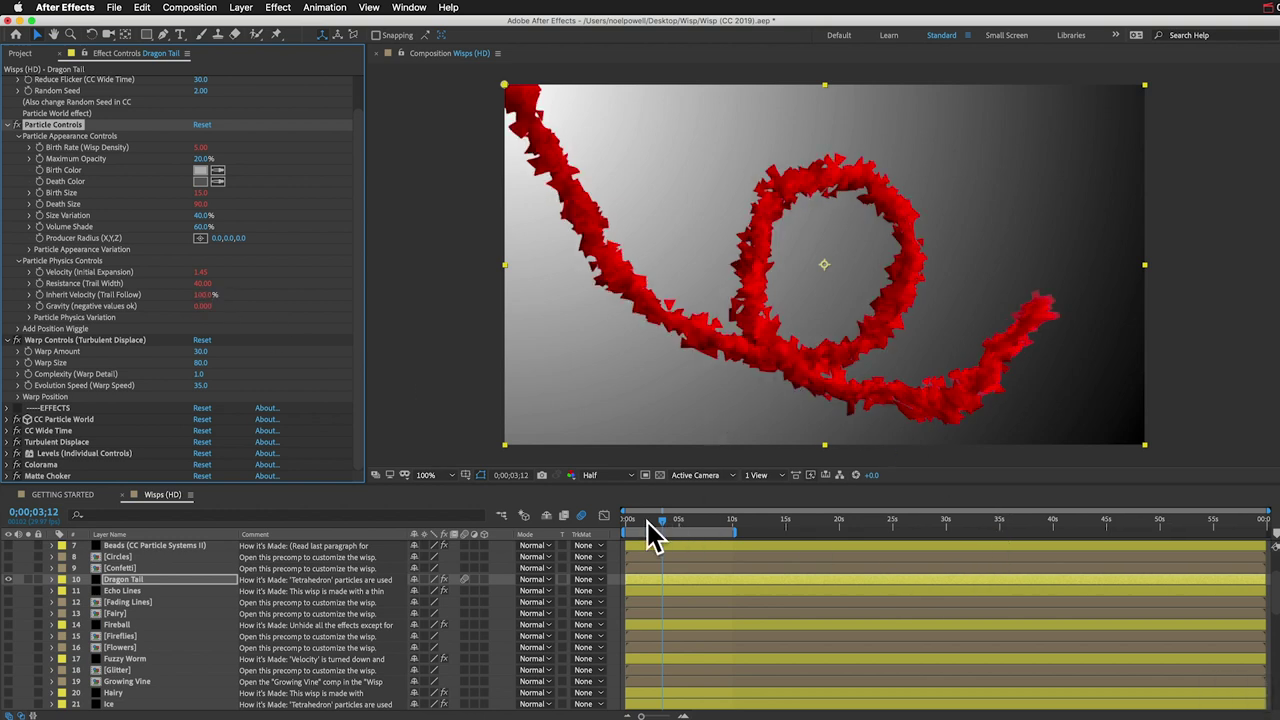
left_click(636, 521)
left_click_drag(638, 522, 635, 522)
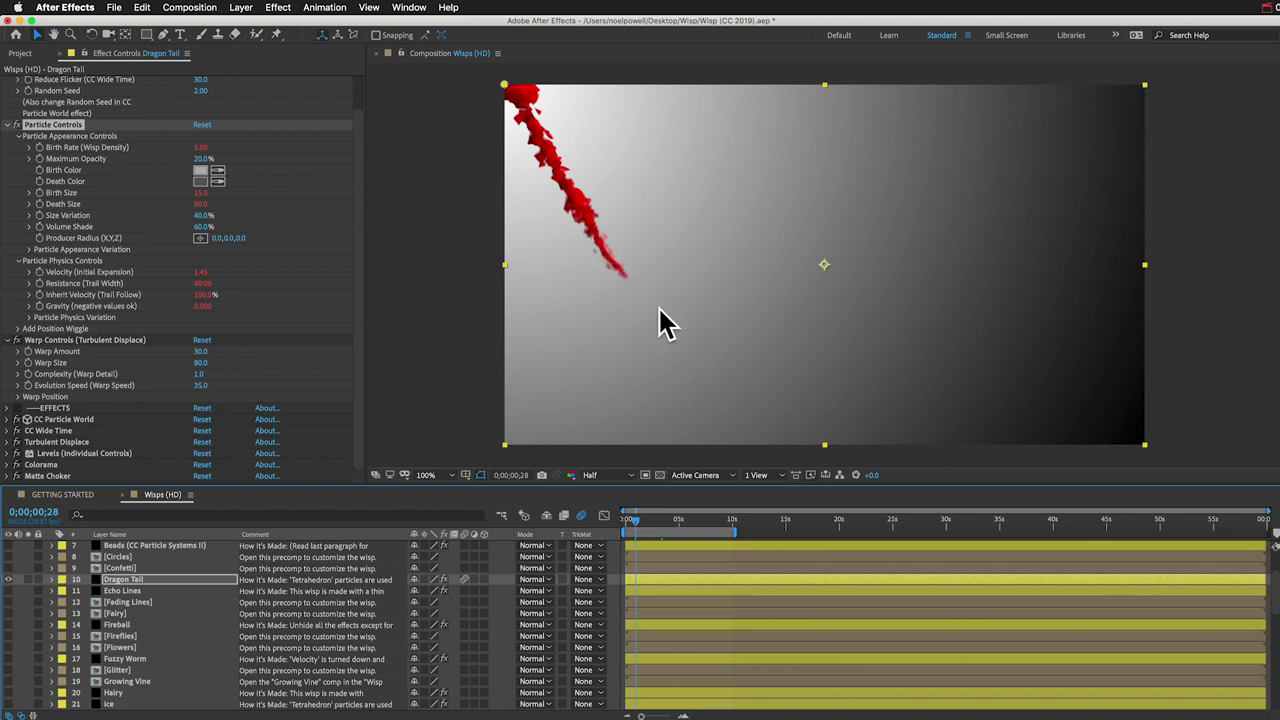
key("space")
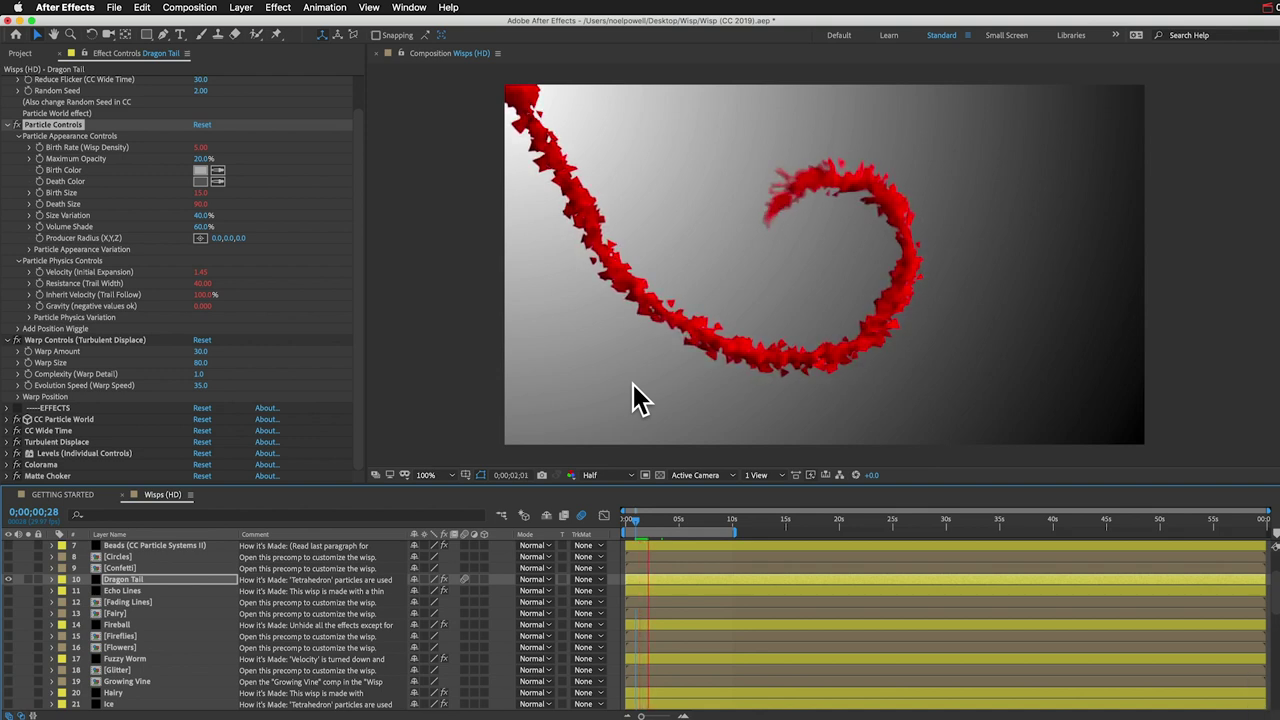
left_click(652, 315)
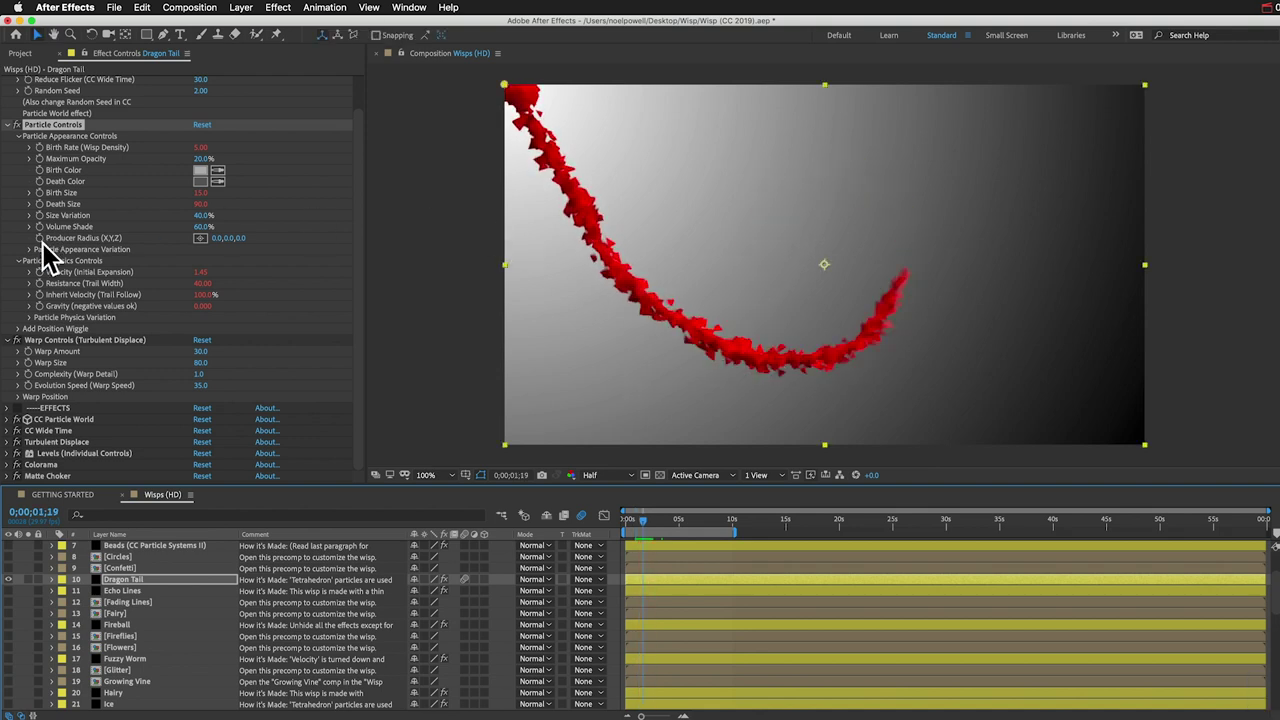
Step: Set Dragon Tail's Gravity to -1 and play a short preview of the wisp
left_click(82, 318)
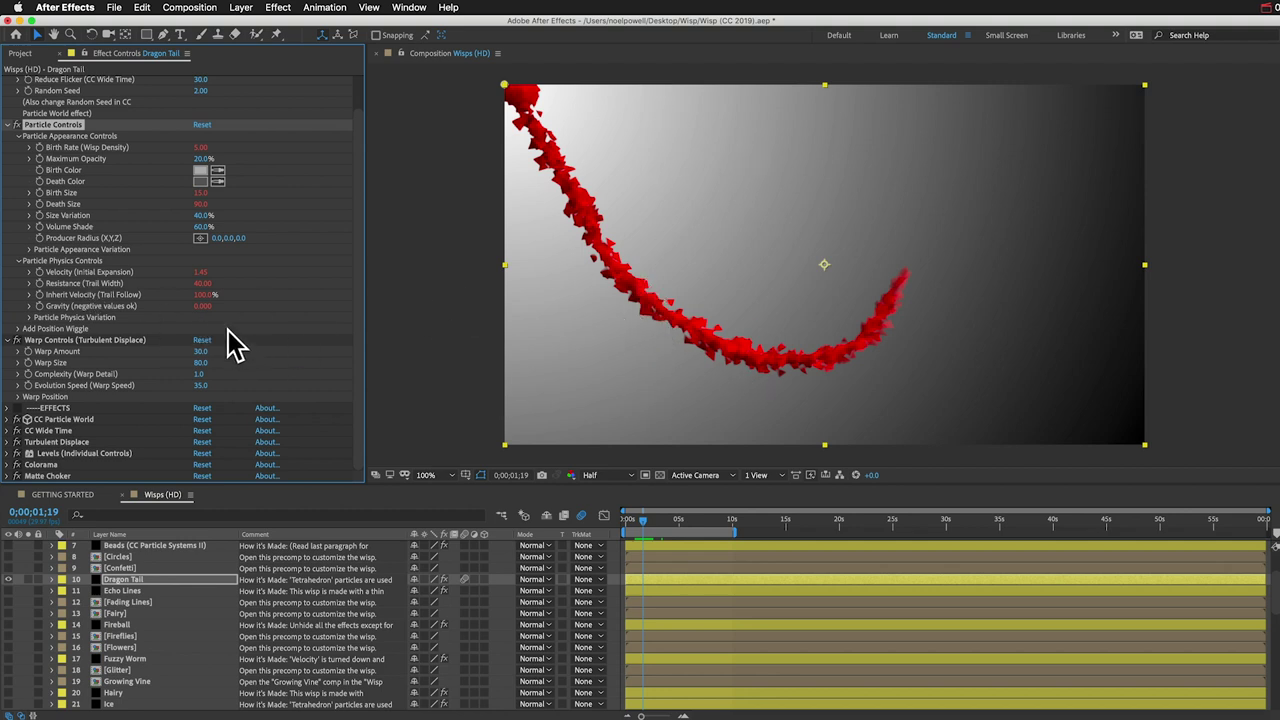
left_click(200, 306)
type("-")
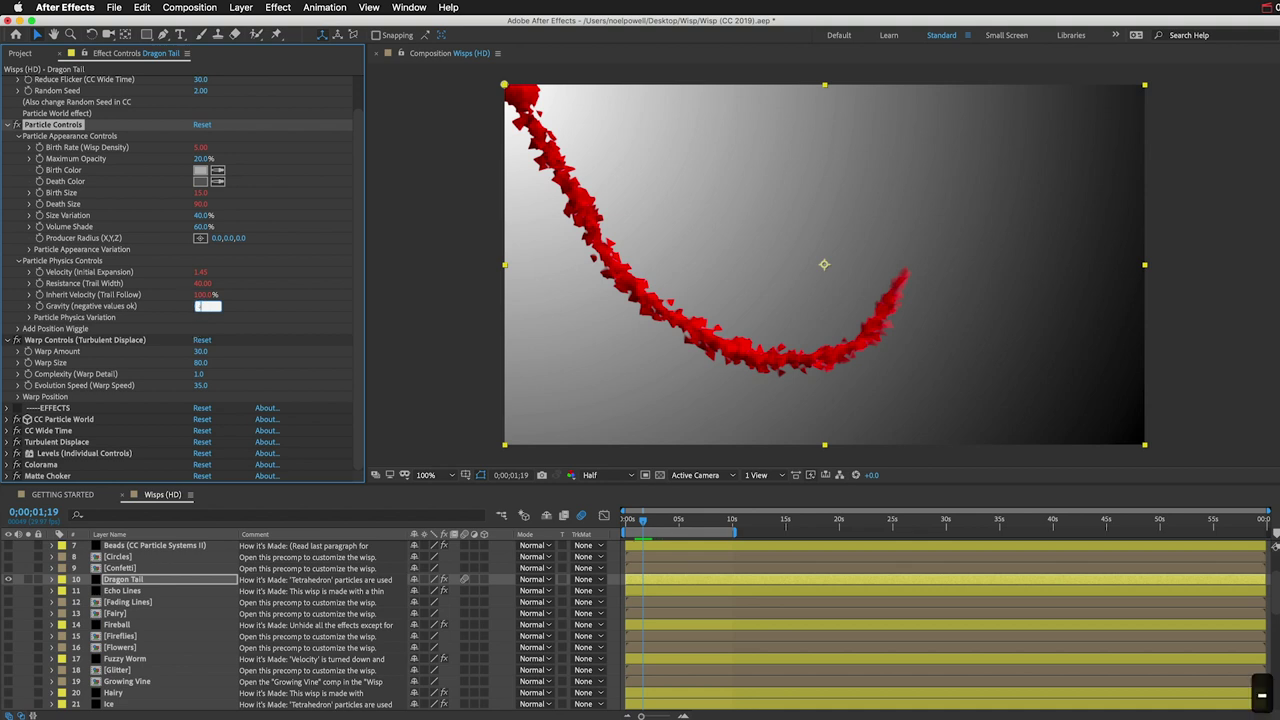
type("1")
key("Return")
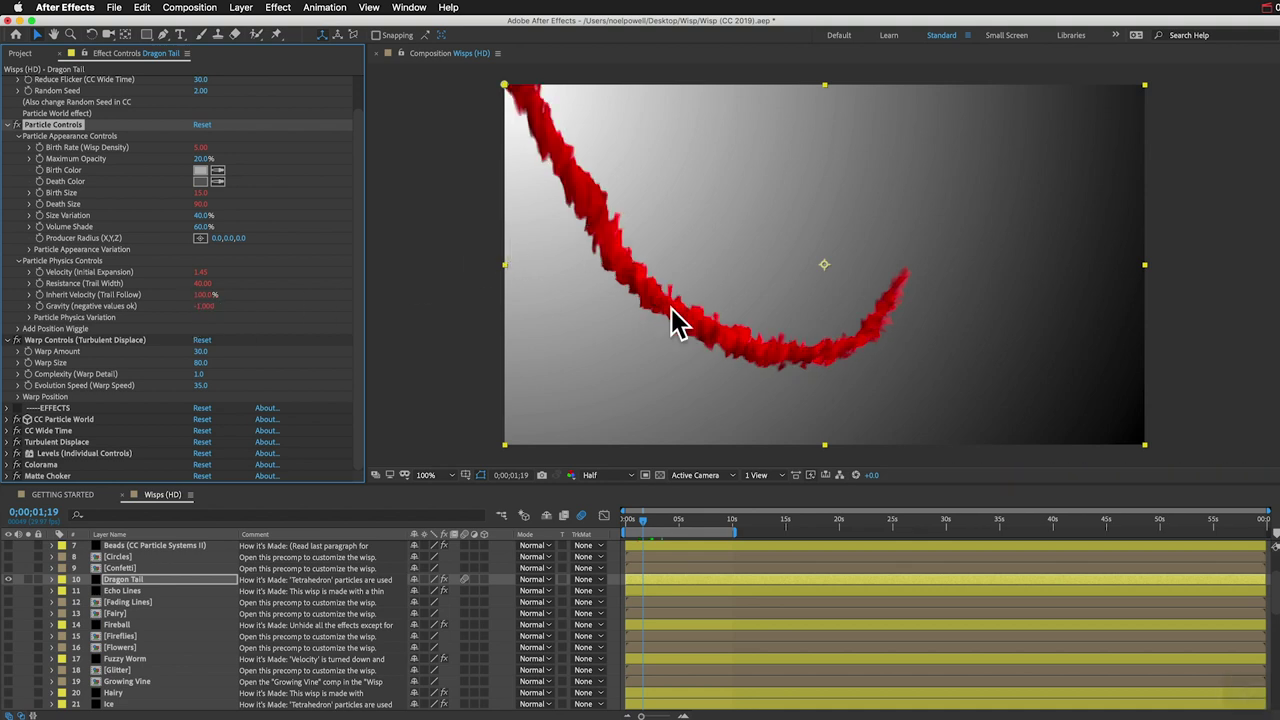
key("space")
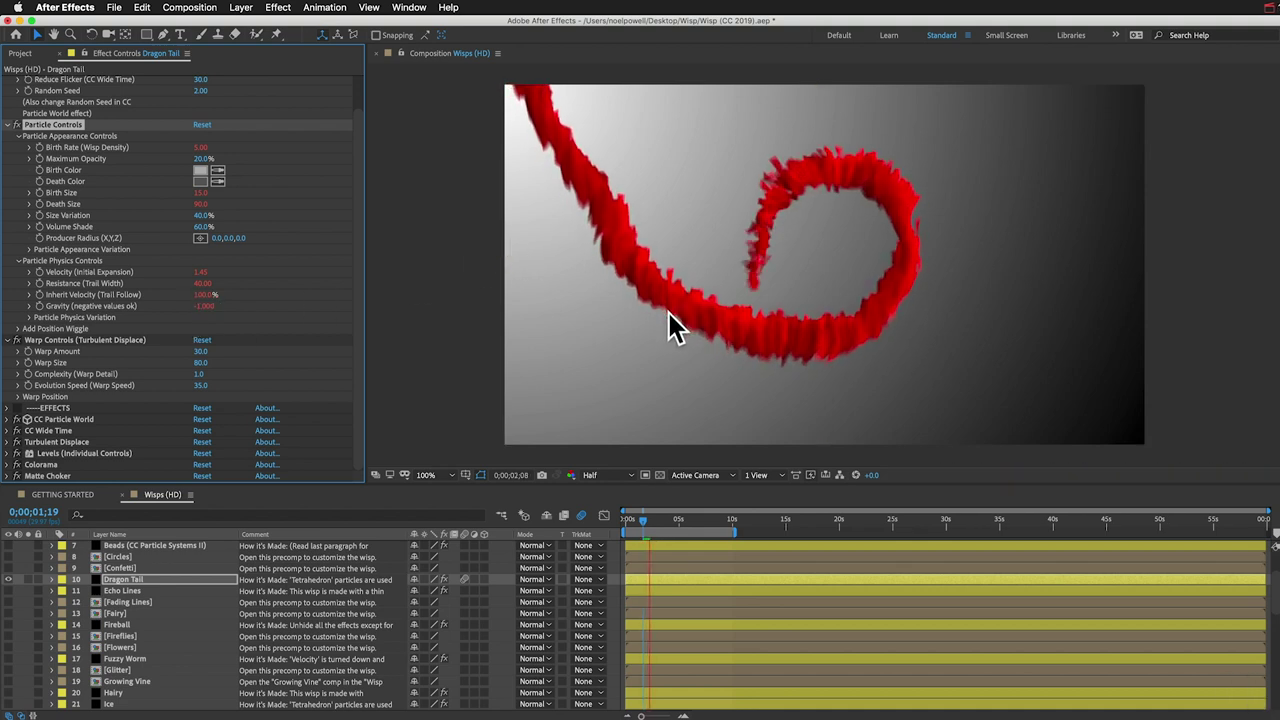
key("space")
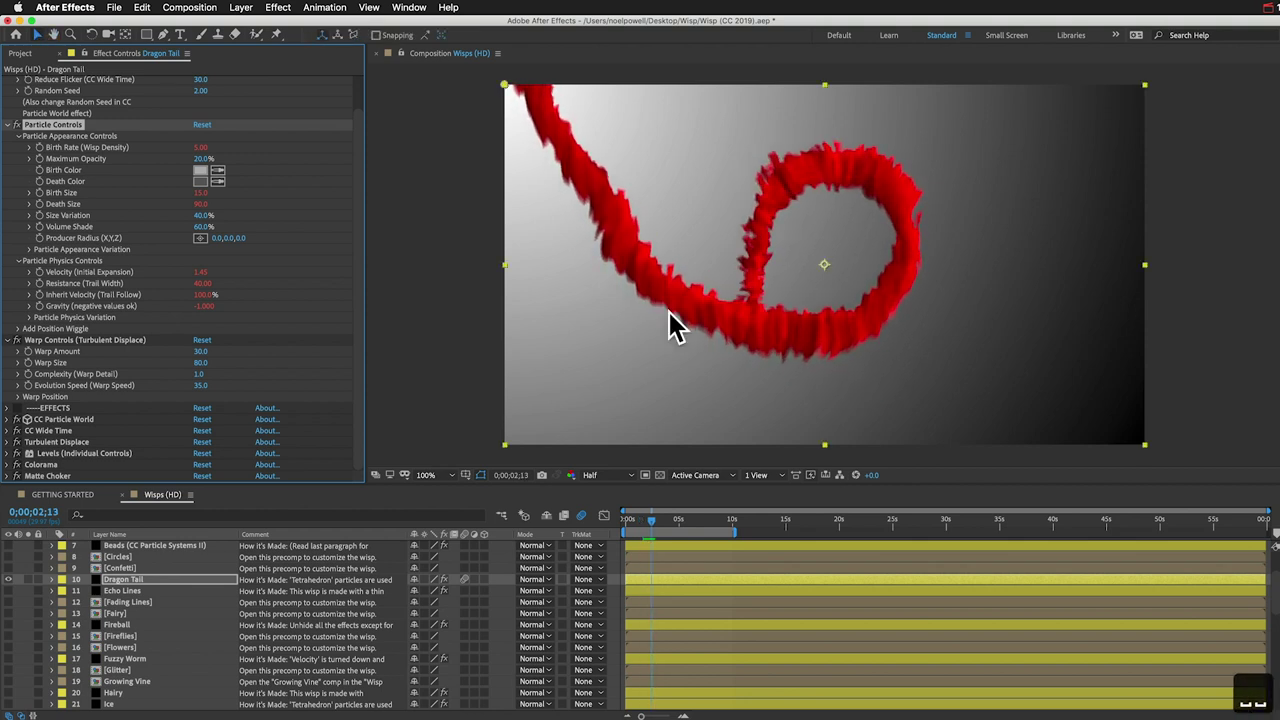
Step: Expand CC Particle World and its Physics group, and examine the physics settings down to the gravity options
left_click(16, 430)
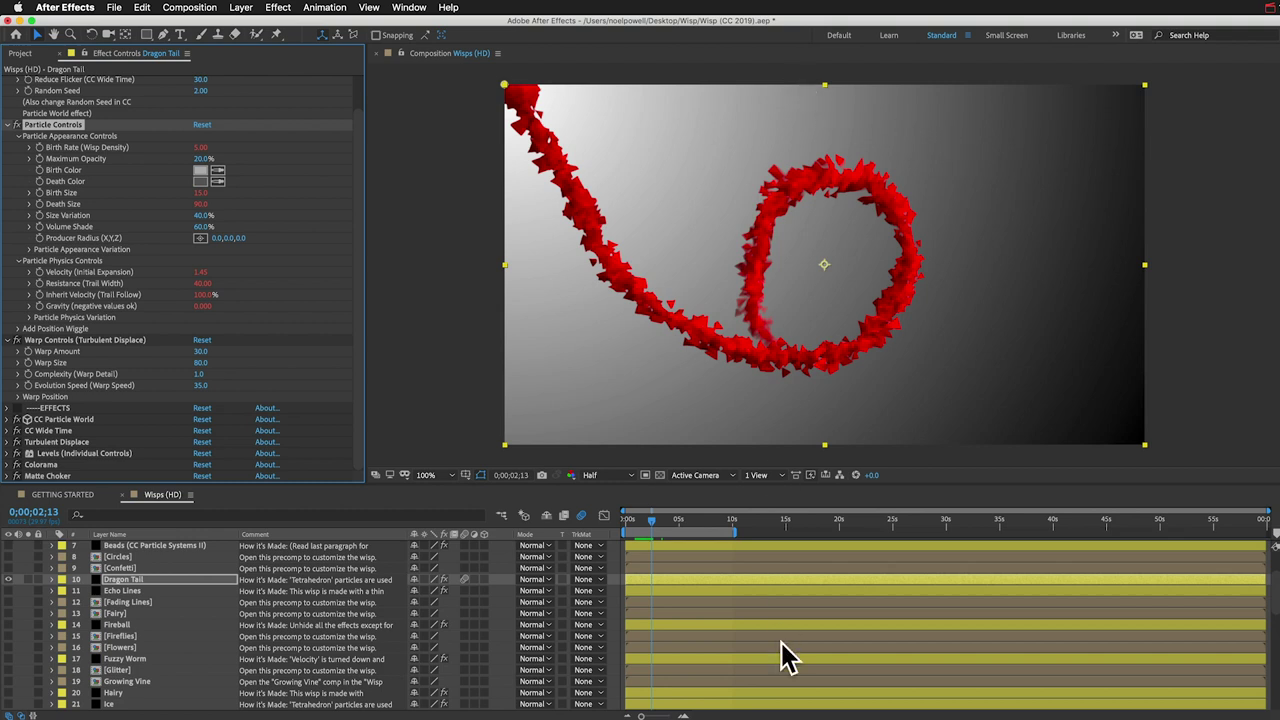
left_click(16, 419)
scroll(50, 440, "down", 4)
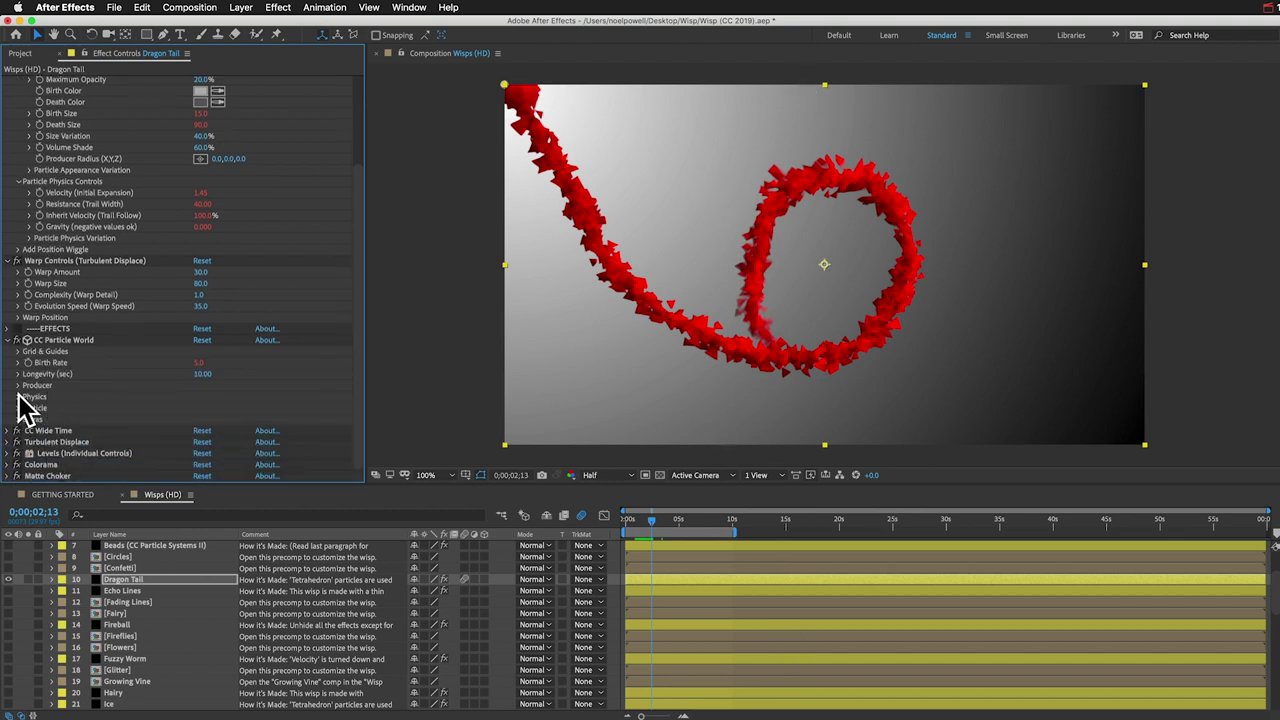
left_click(18, 396)
scroll(62, 410, "down", 2)
scroll(62, 418, "down", 2)
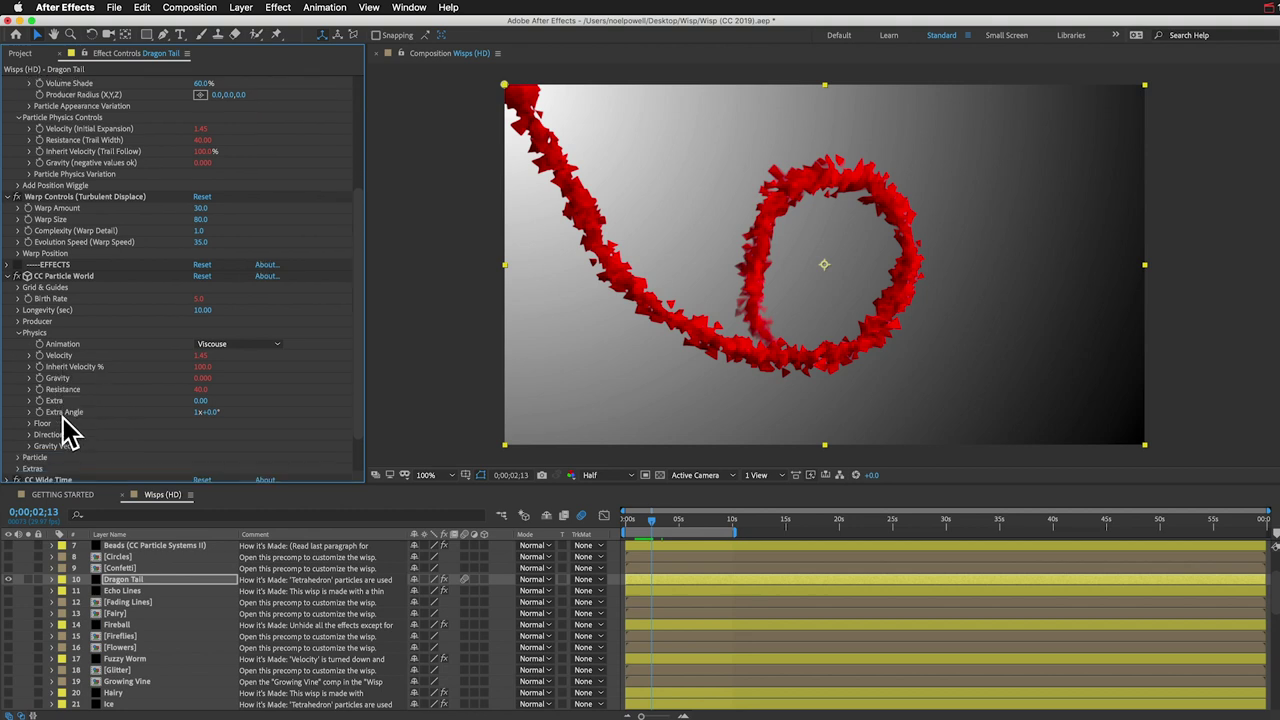
scroll(62, 430, "down", 1)
left_click(29, 426)
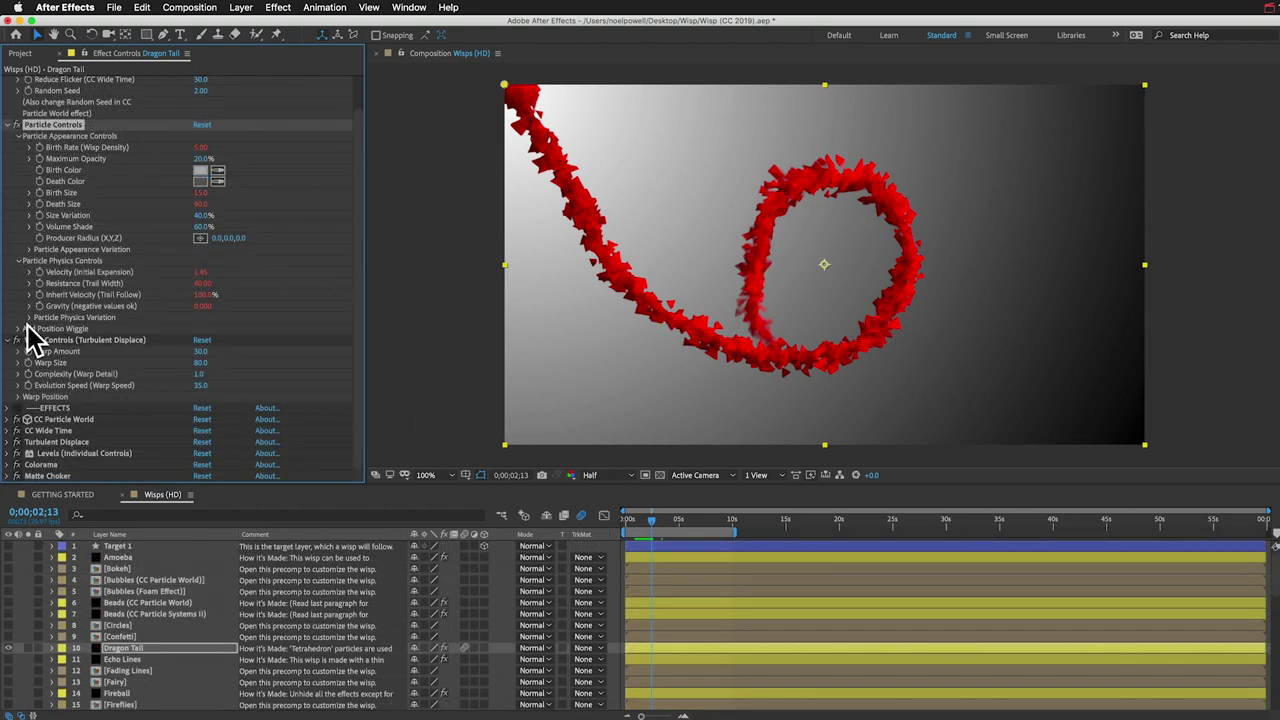
Step: Look through the wiggle settings under Particle Physics Variation, collapse the group, and select Warp Controls (Turbulent Displace)
left_click(29, 317)
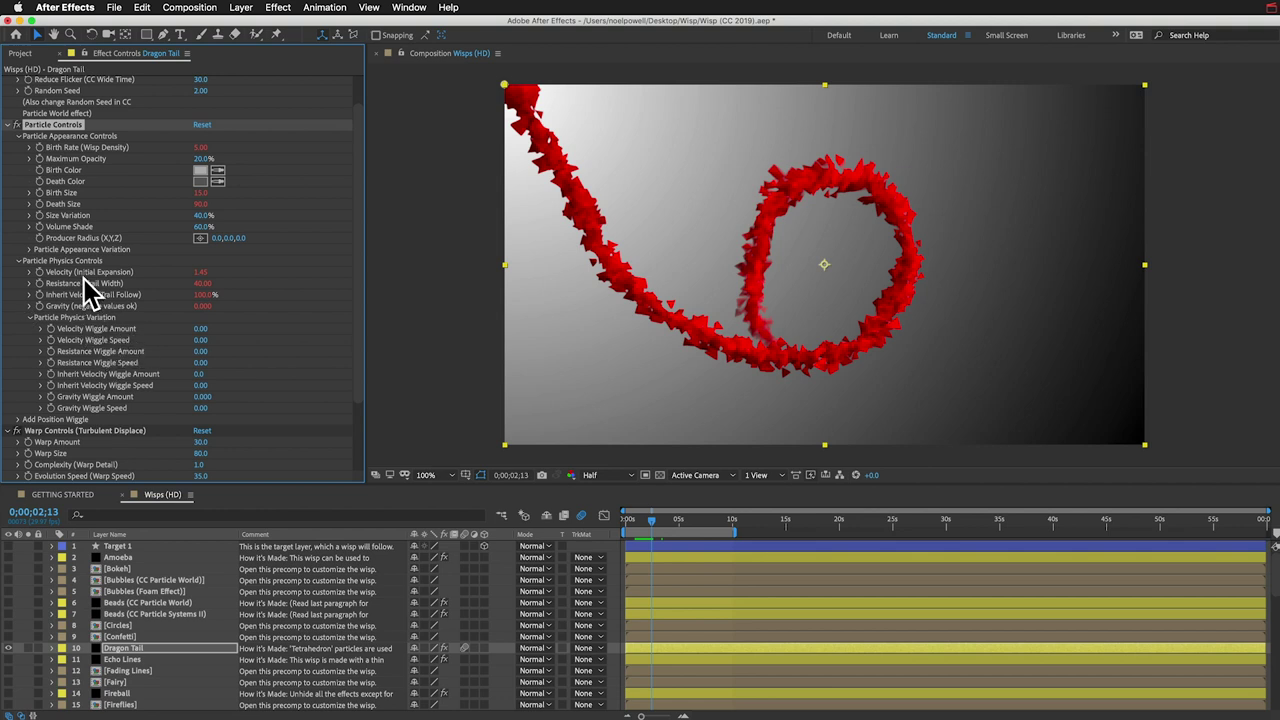
left_click(29, 317)
left_click(80, 340)
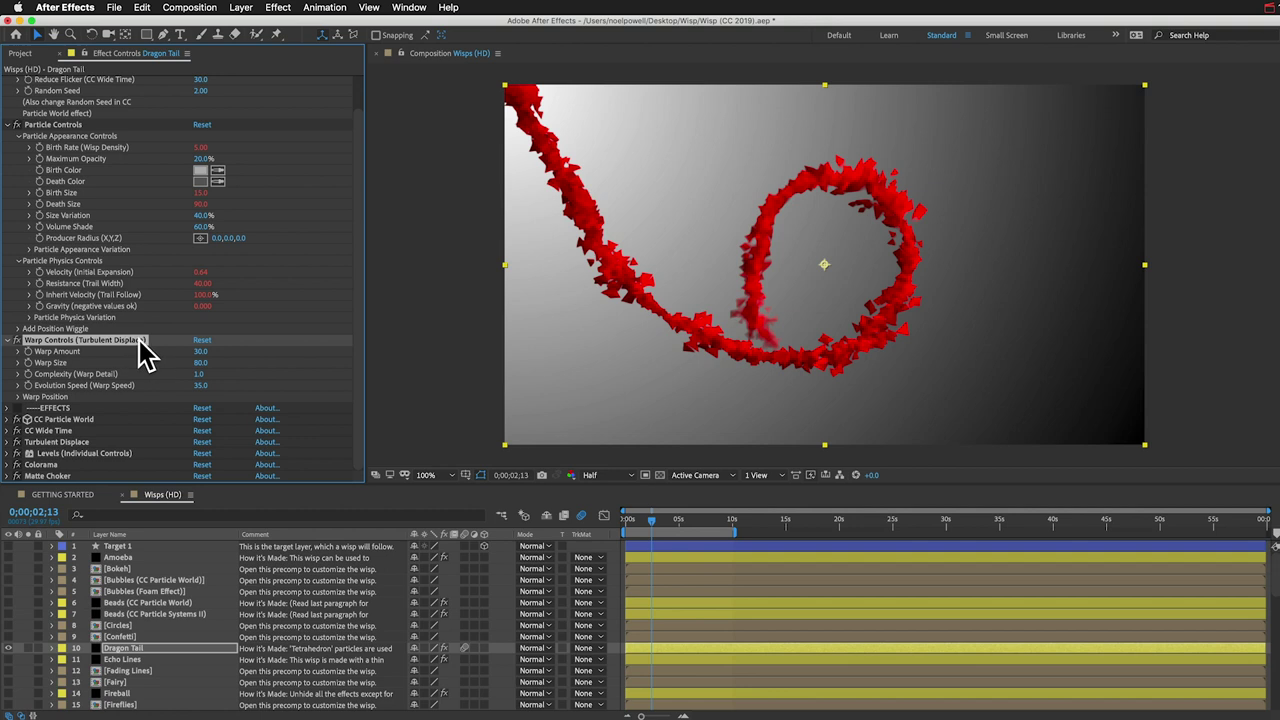
Step: Look over the effects driven by the controls: Turbulent Displace, CC Particle World and CC Wide Time
left_click(53, 442)
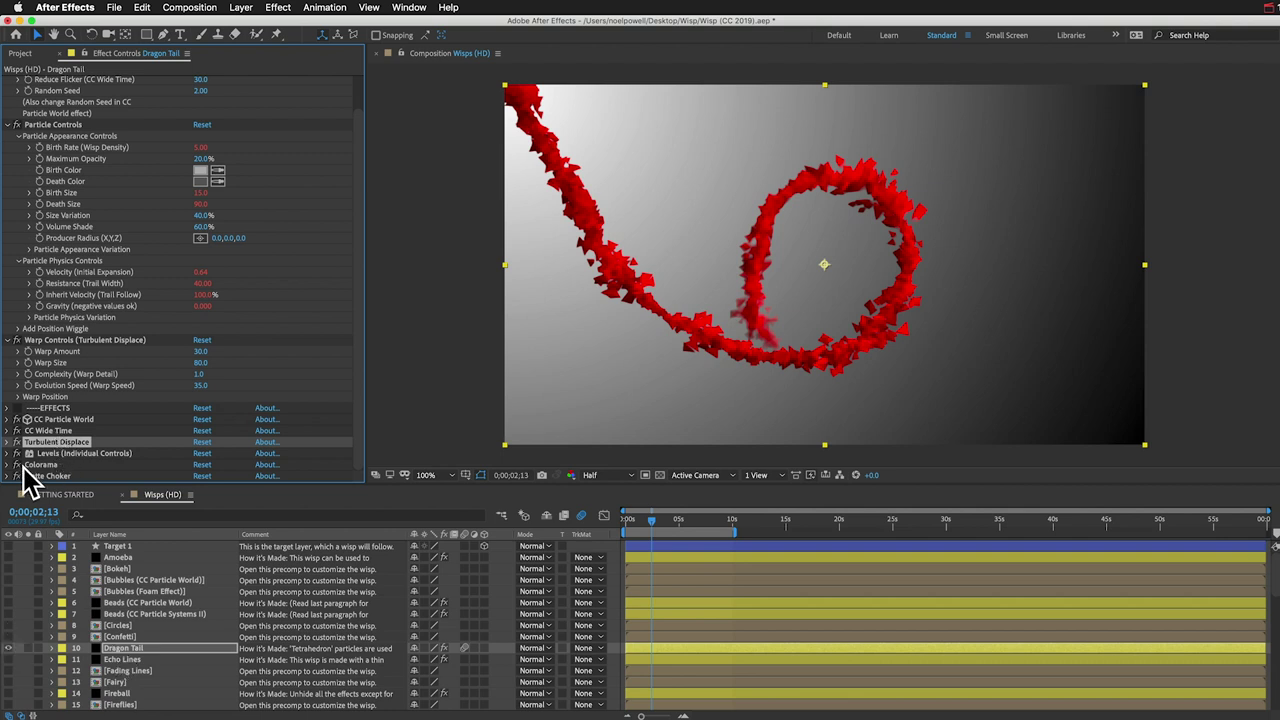
left_click(52, 421)
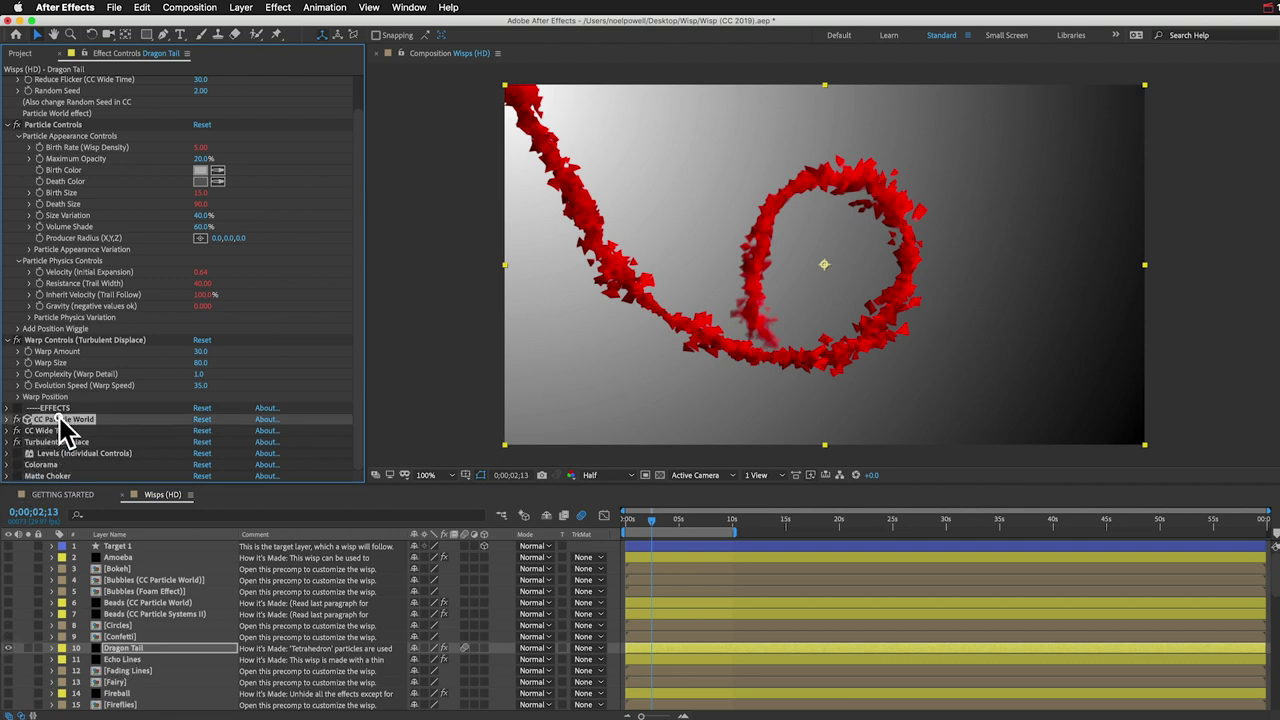
left_click(48, 430)
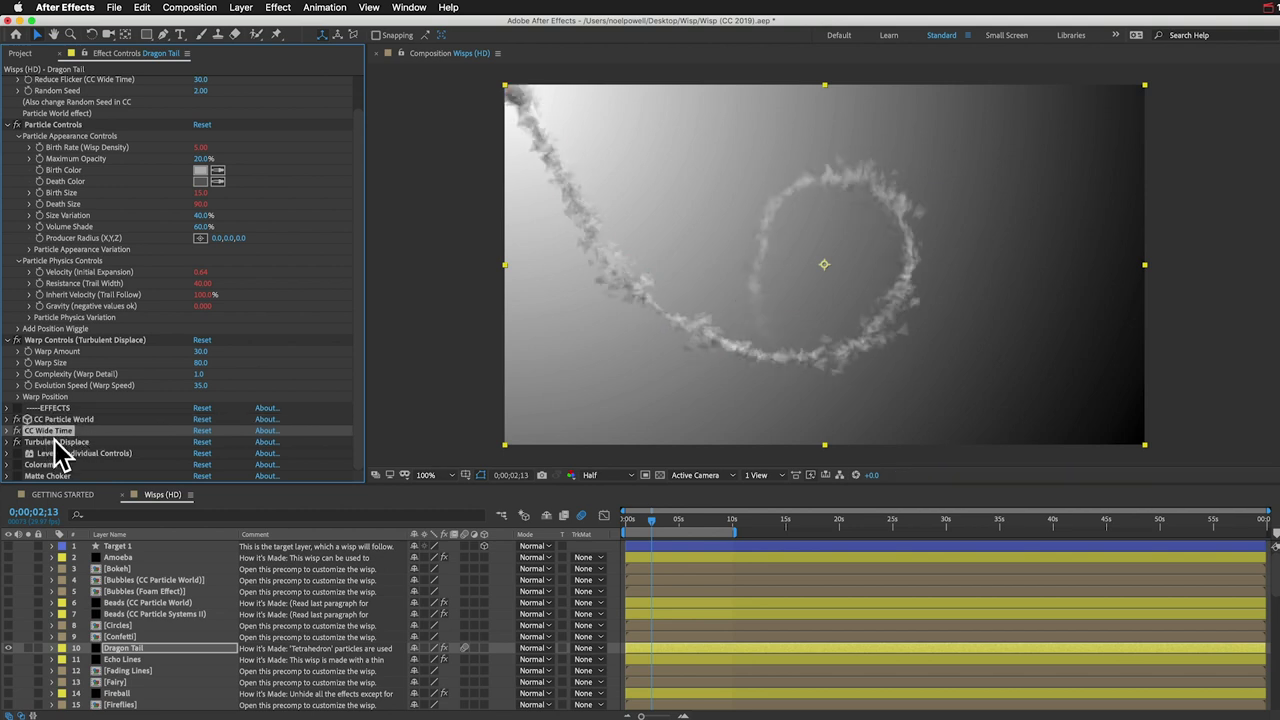
left_click(50, 442)
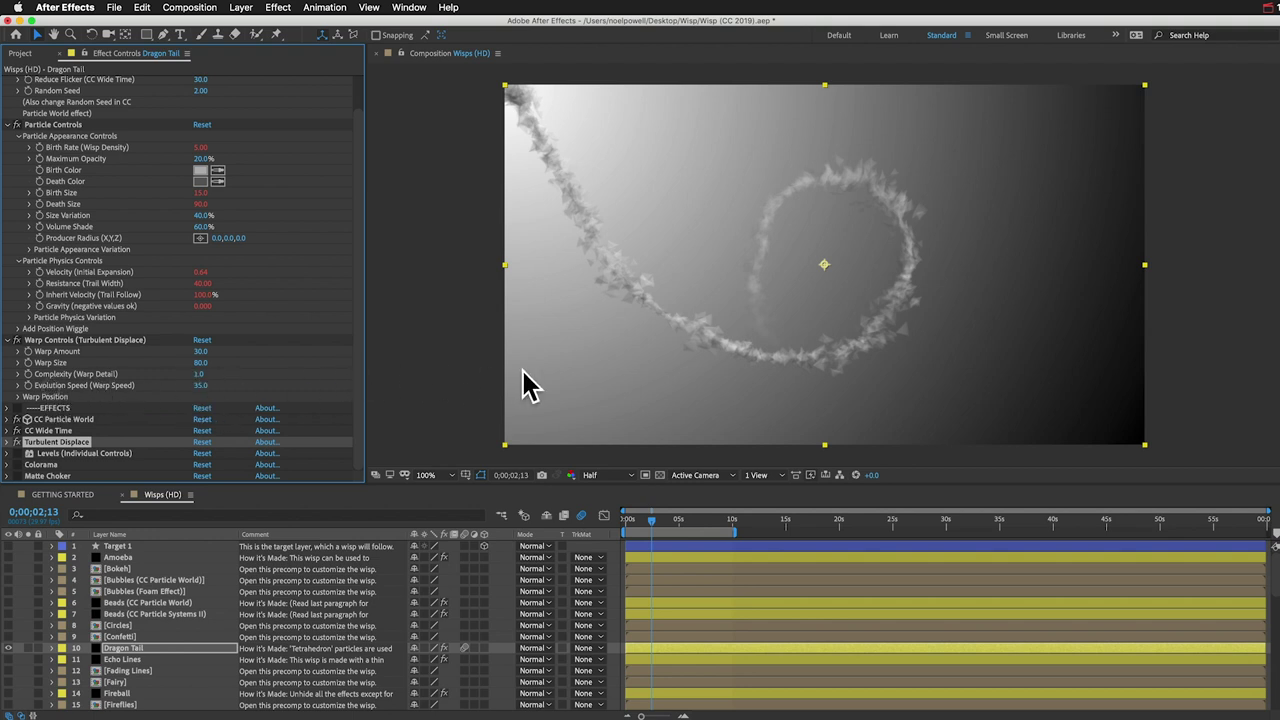
Step: Set Evolution Speed (Warp Speed) to 0 in Dragon Tail's Warp Controls
left_click(201, 386)
type("0")
key("Return")
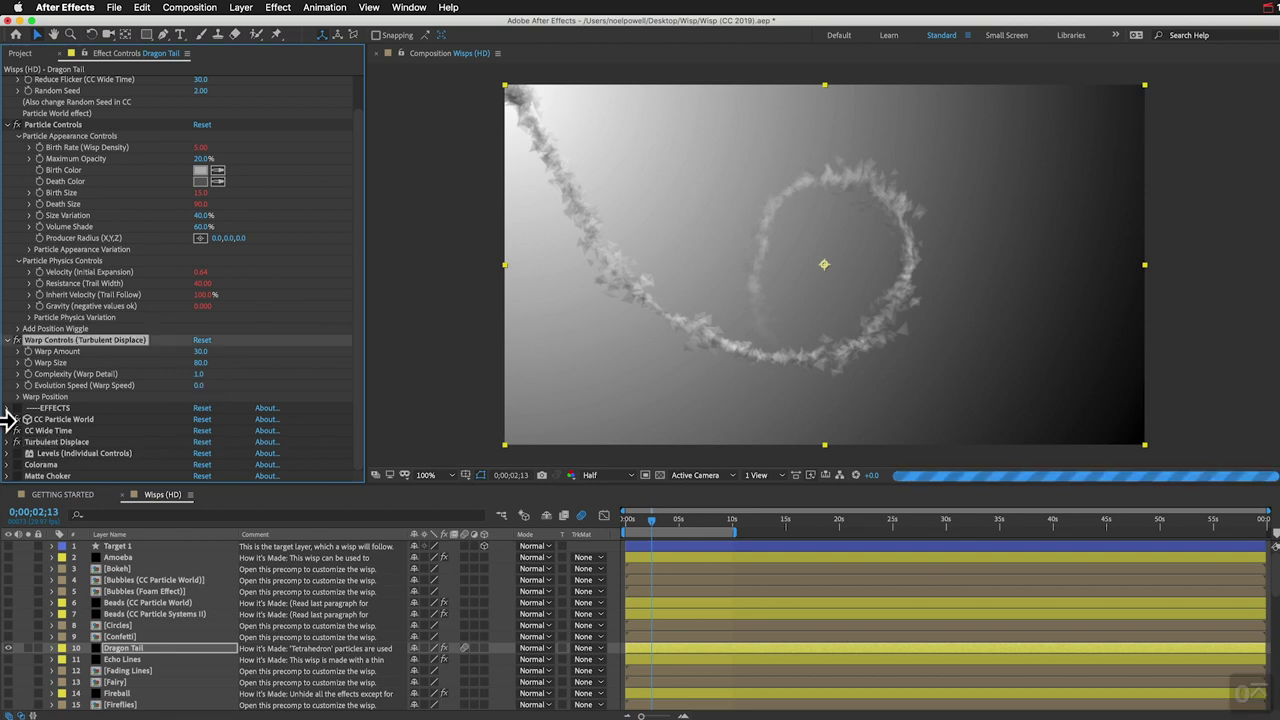
Step: Expand the Warp Position group and raise Dragon Tail's Warp Amount to 117
left_click(17, 396)
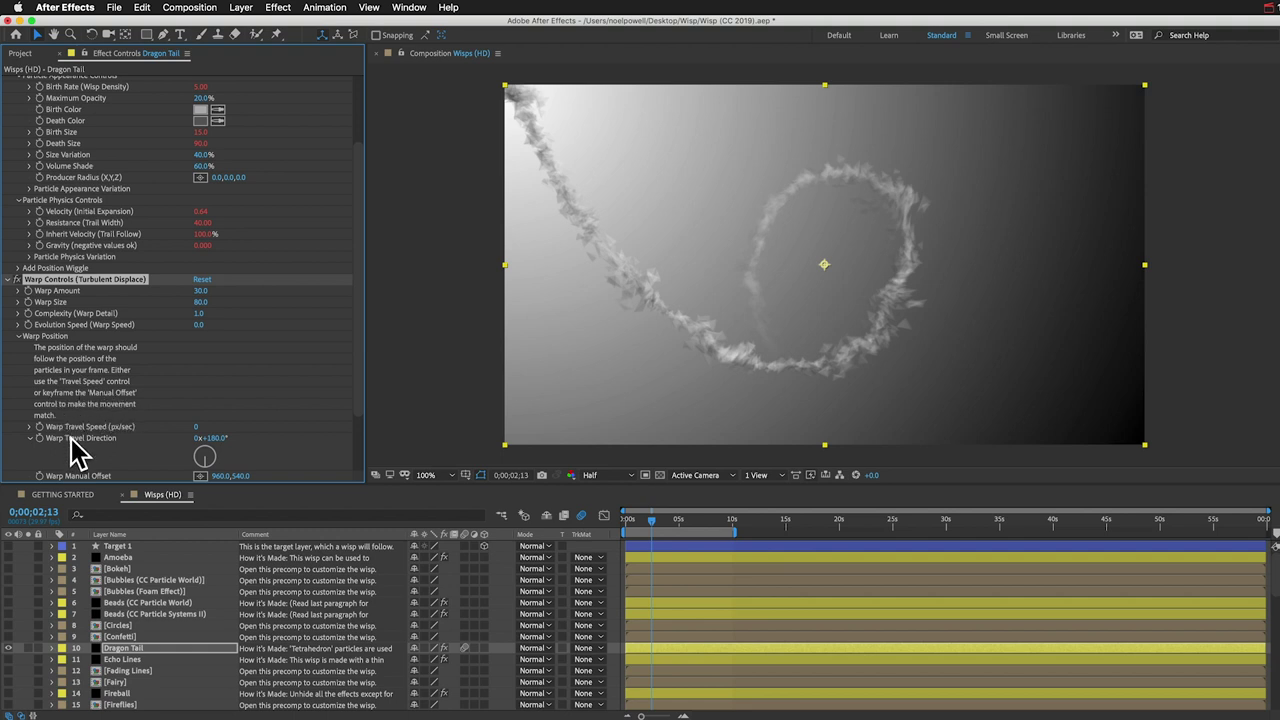
scroll(78, 452, "down", 2)
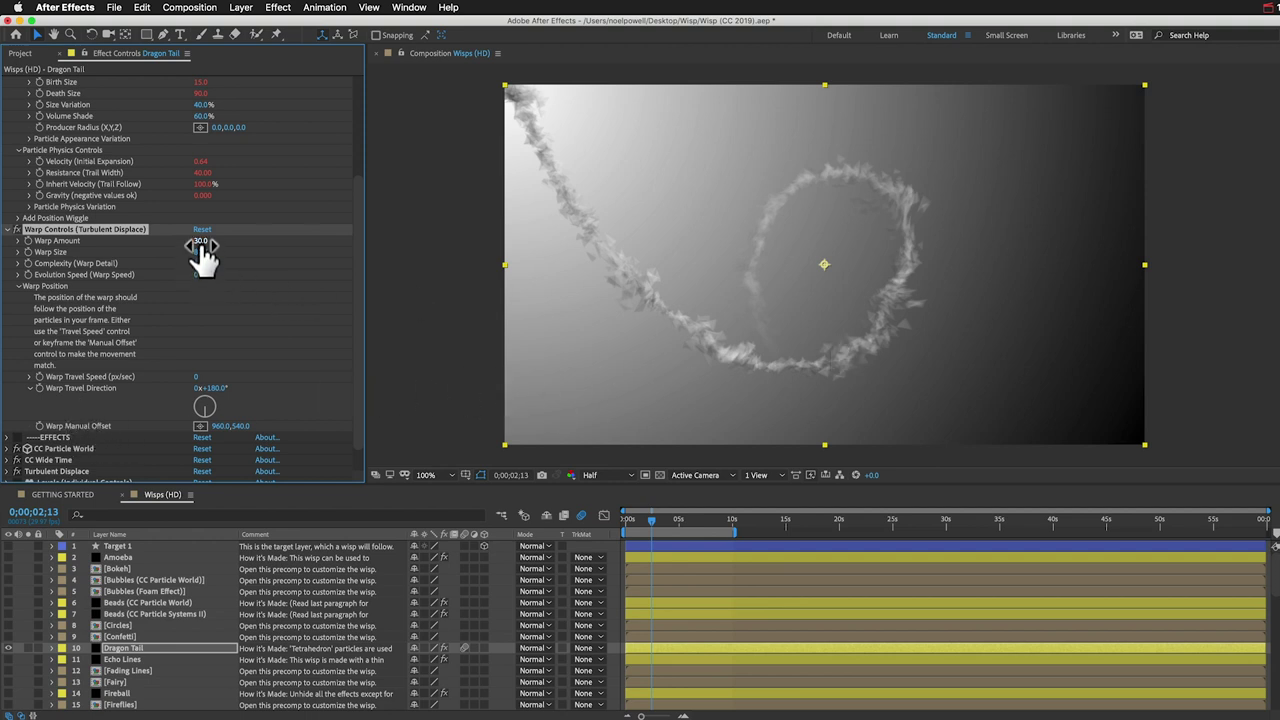
left_click_drag(214, 242, 234, 242)
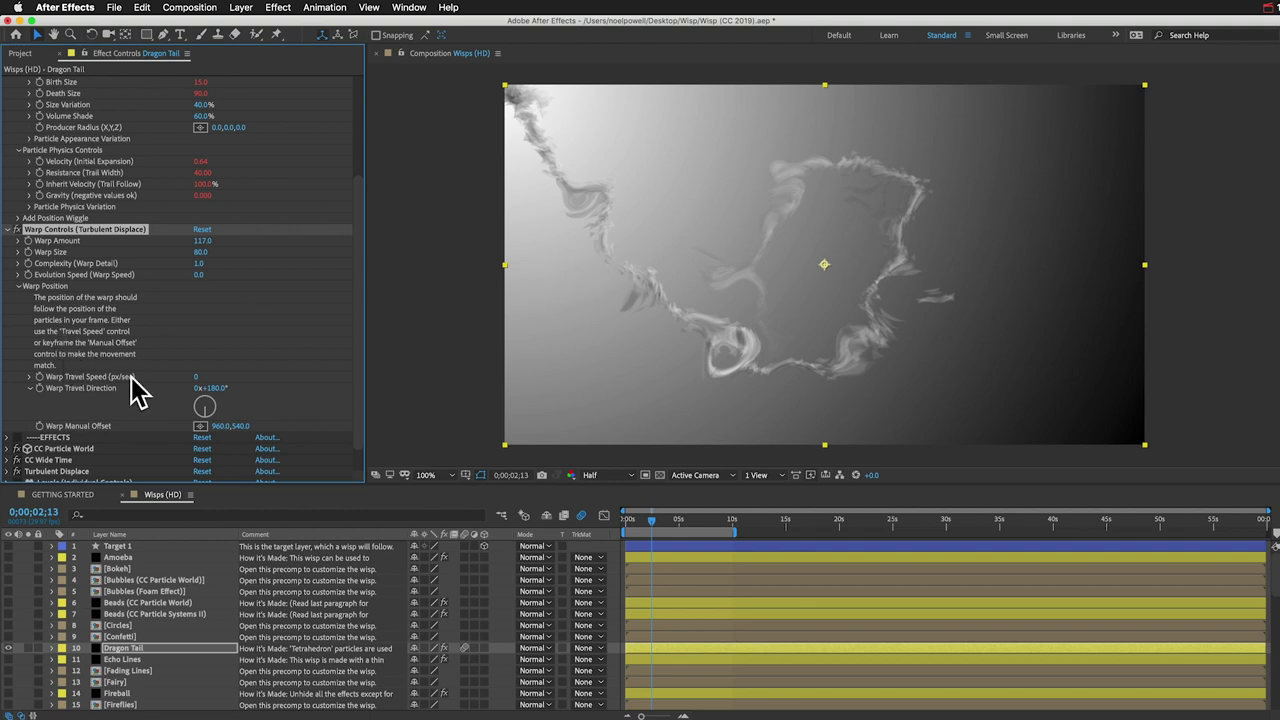
Step: Try out Warp Travel Direction by rotating it to 308°, and set it to 178°
left_click(200, 390)
left_click(183, 377)
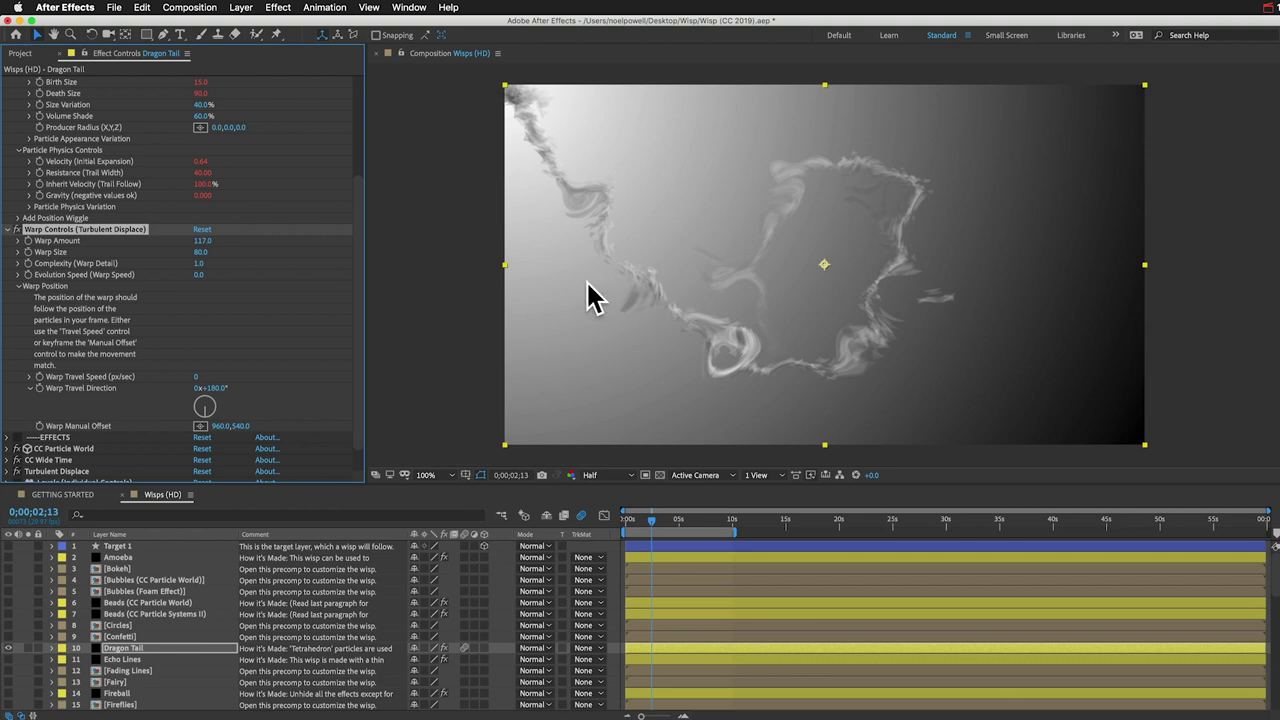
left_click(195, 377)
left_click(183, 378)
left_click(204, 408)
left_click_drag(201, 411, 233, 402)
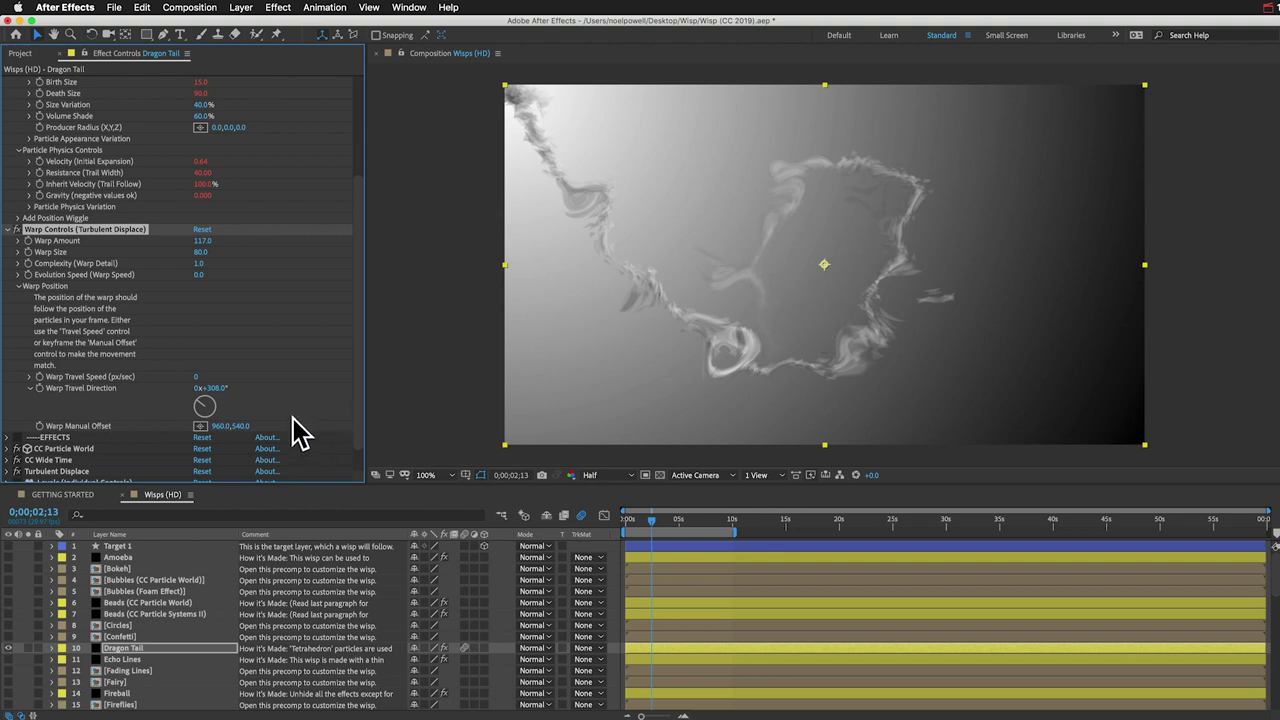
left_click_drag(206, 416, 212, 428)
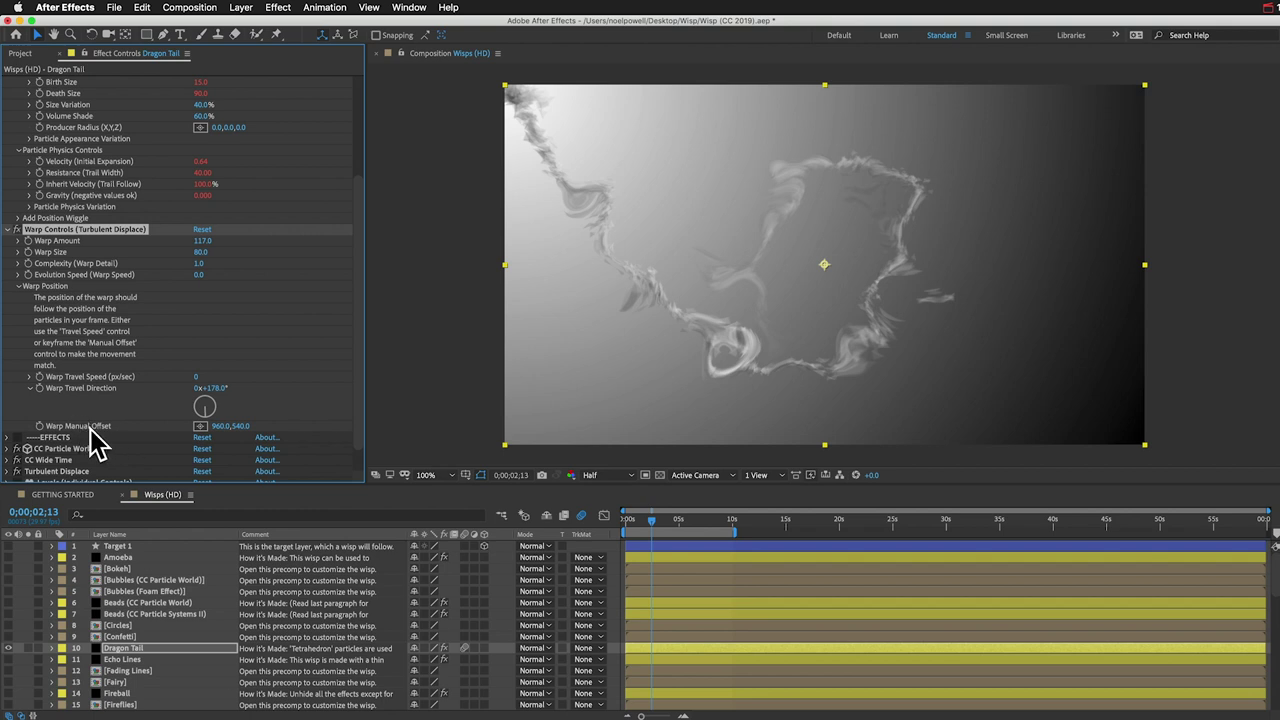
Step: Place the Warp Manual Offset point on the wisp's trail at 0;00;01;09, at about 188, 384
left_click(201, 426)
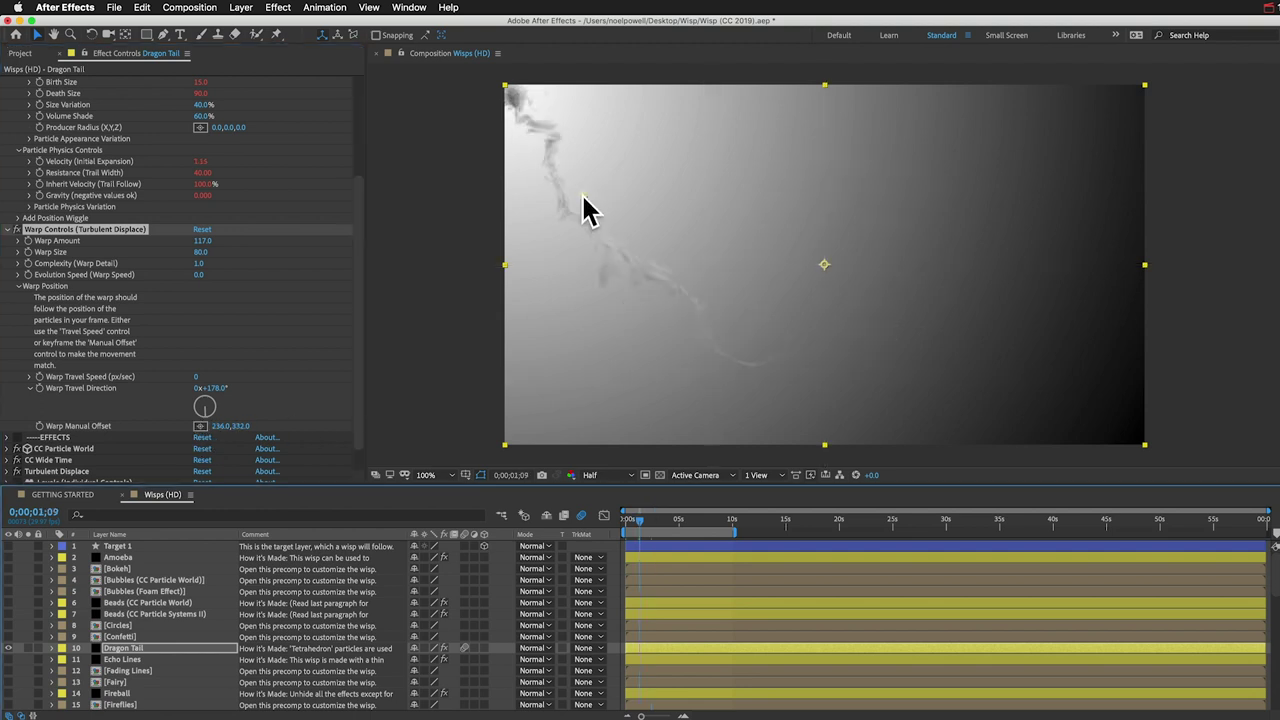
left_click(563, 199)
left_click_drag(563, 199, 566, 211)
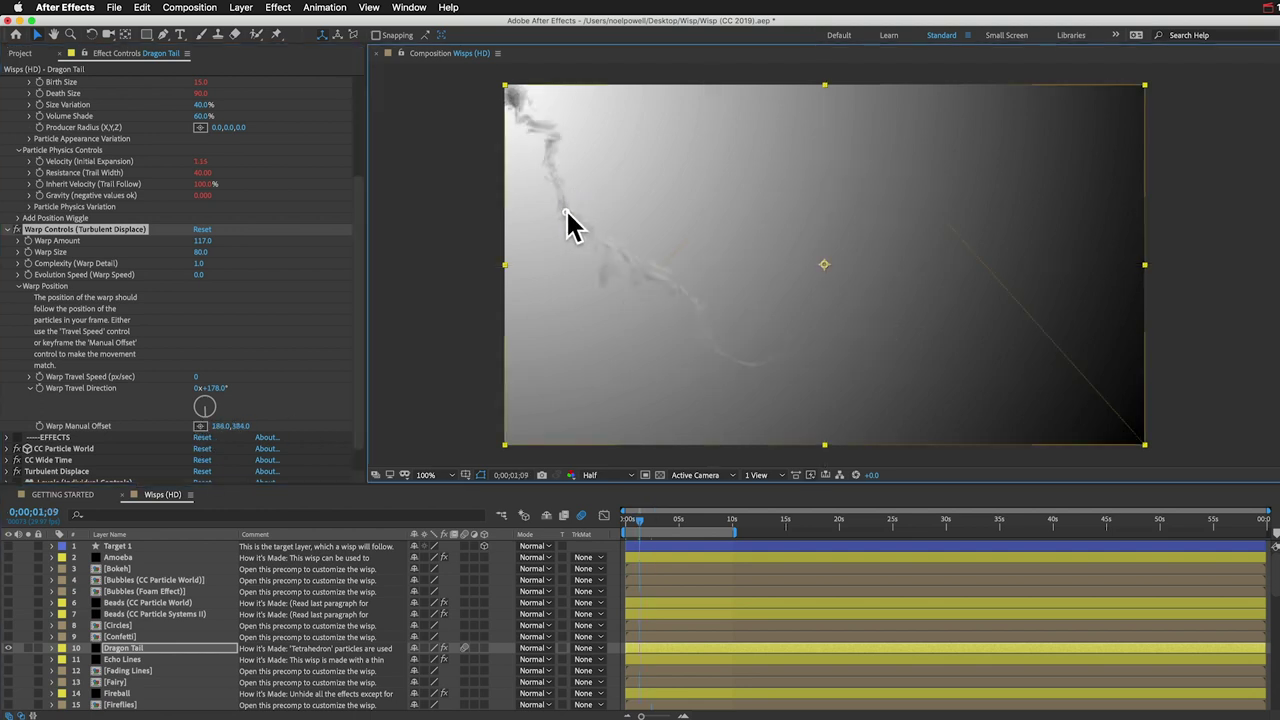
Step: Turn on keyframing for Warp Manual Offset and begin moving its point along the wisp at 0;00;02;05
left_click(39, 425)
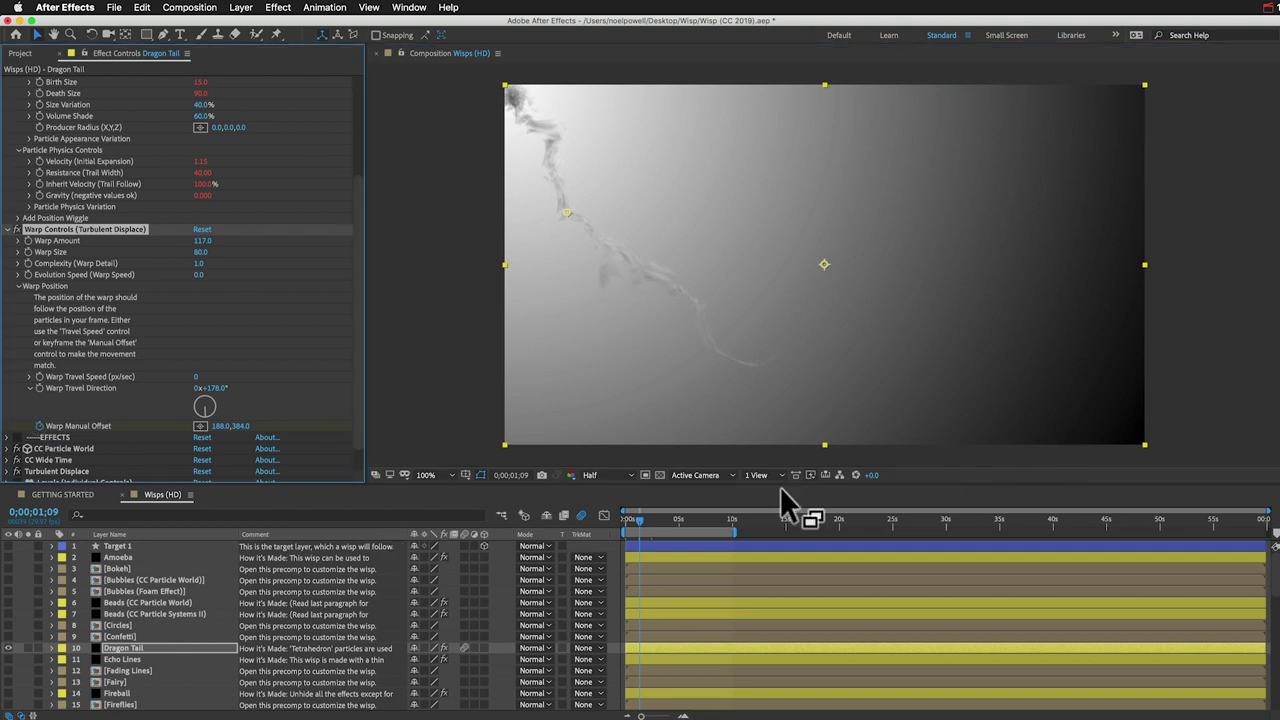
left_click_drag(640, 532, 652, 532)
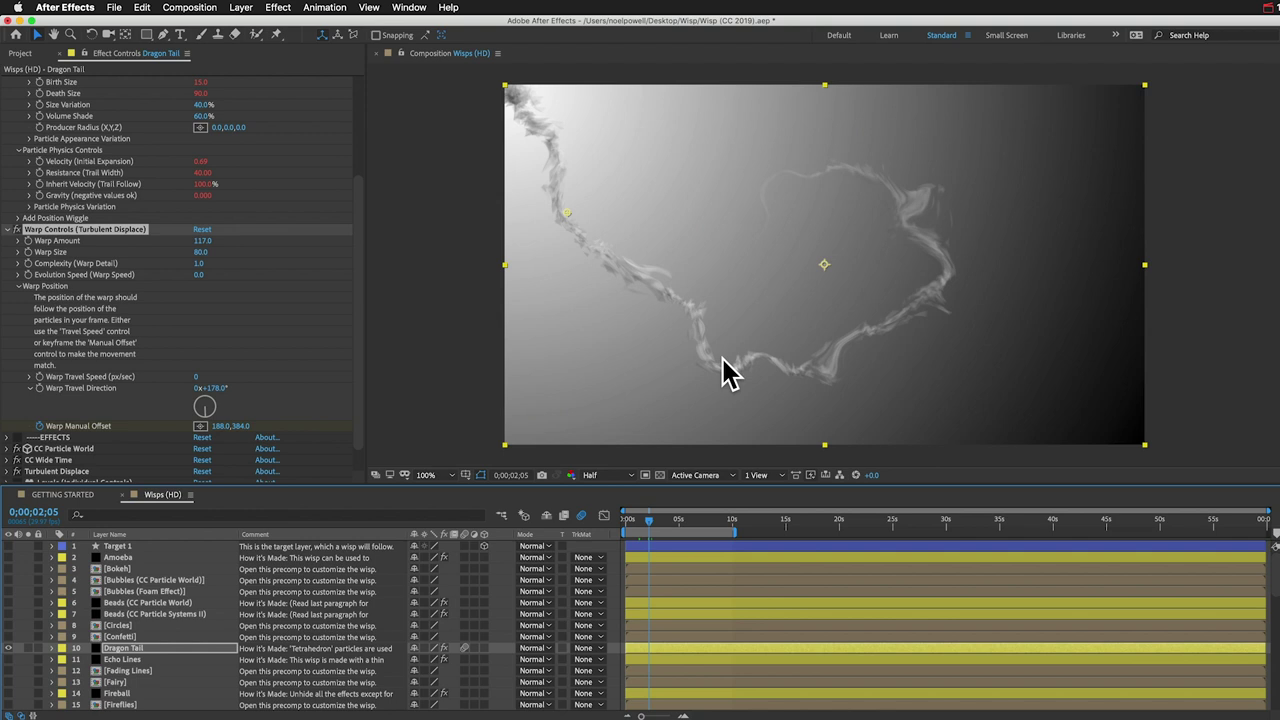
left_click_drag(567, 212, 562, 221)
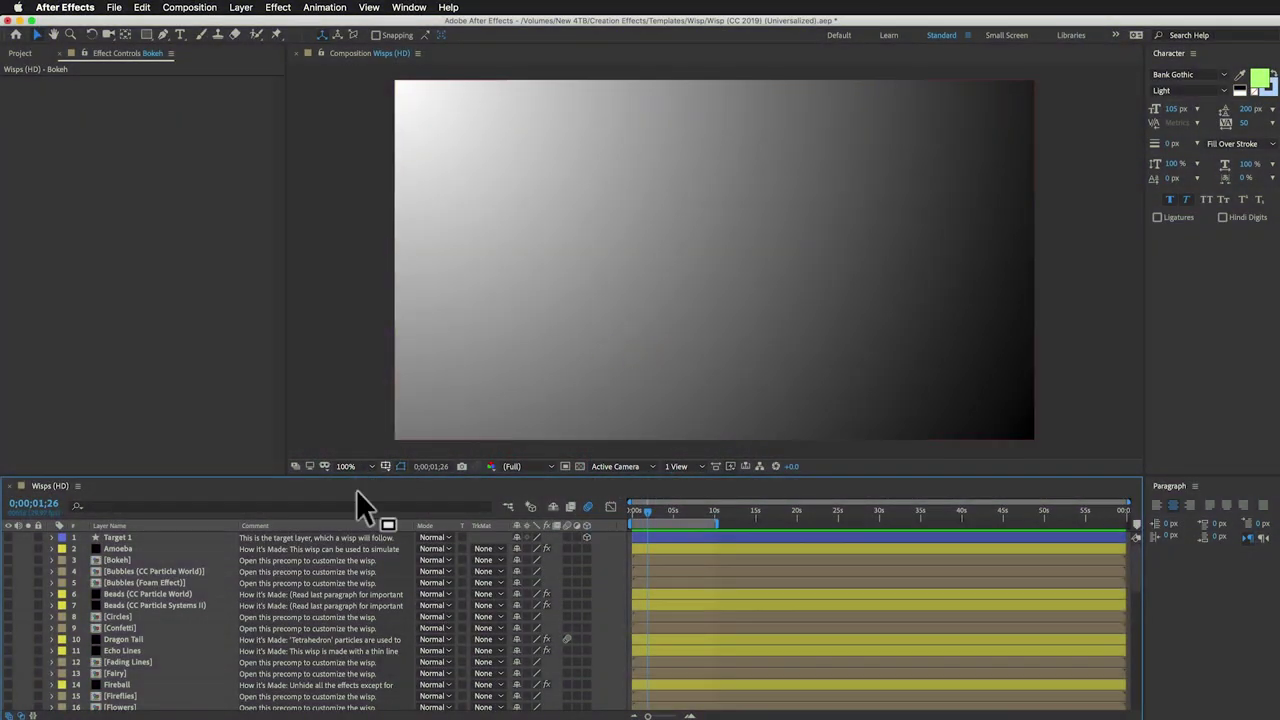
Step: Open the Bokeh precomp and hide its Head, Large Circles, Small Circles and Smoke Trail layers
double_click(116, 562)
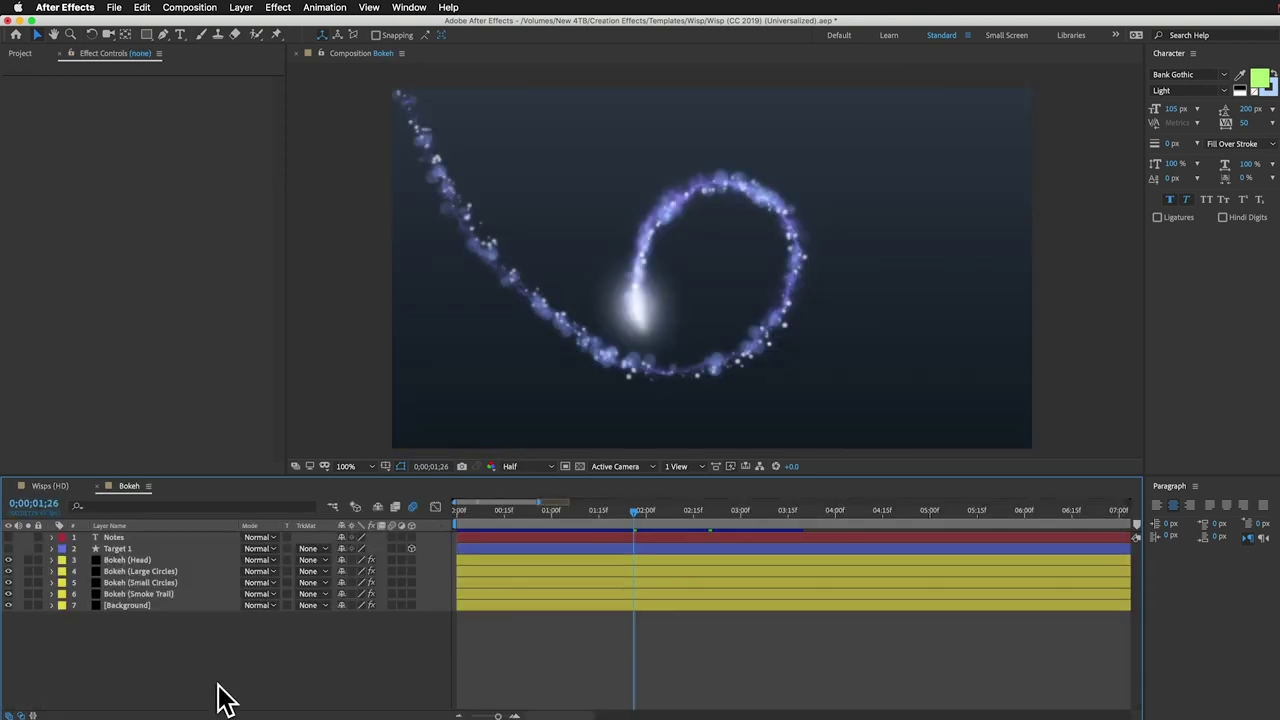
left_click(124, 560)
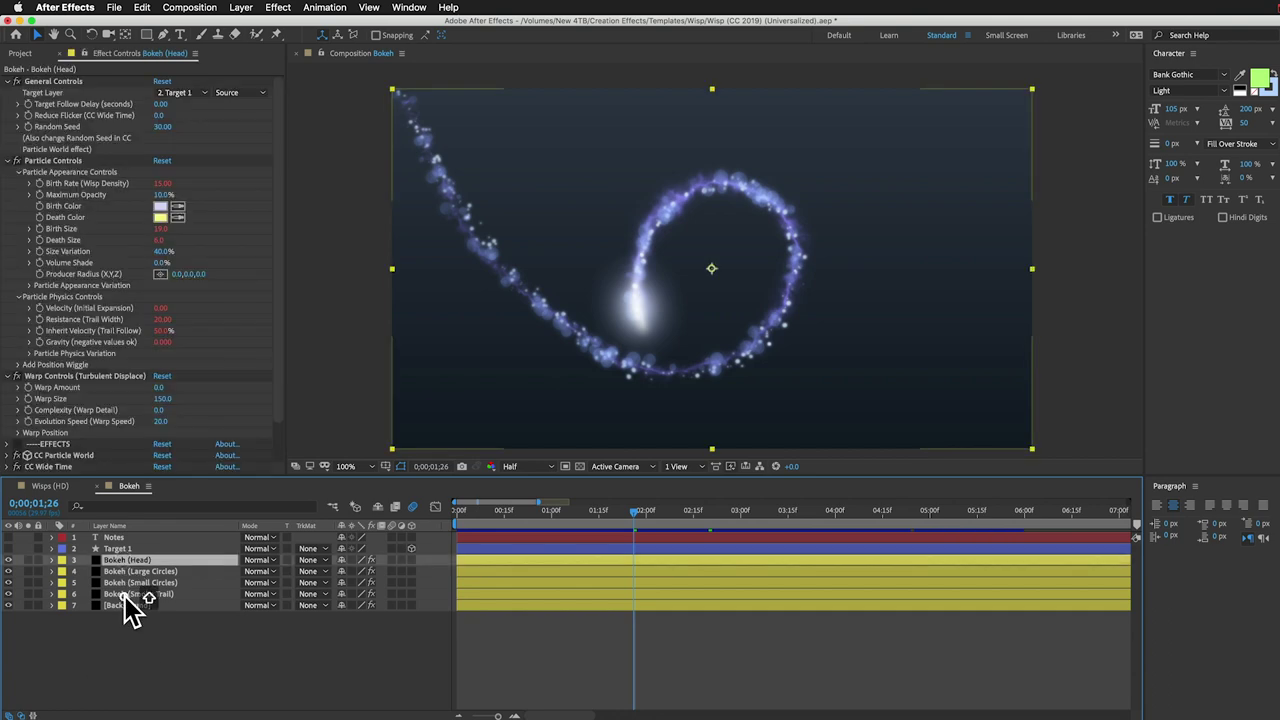
left_click(128, 594, "shift")
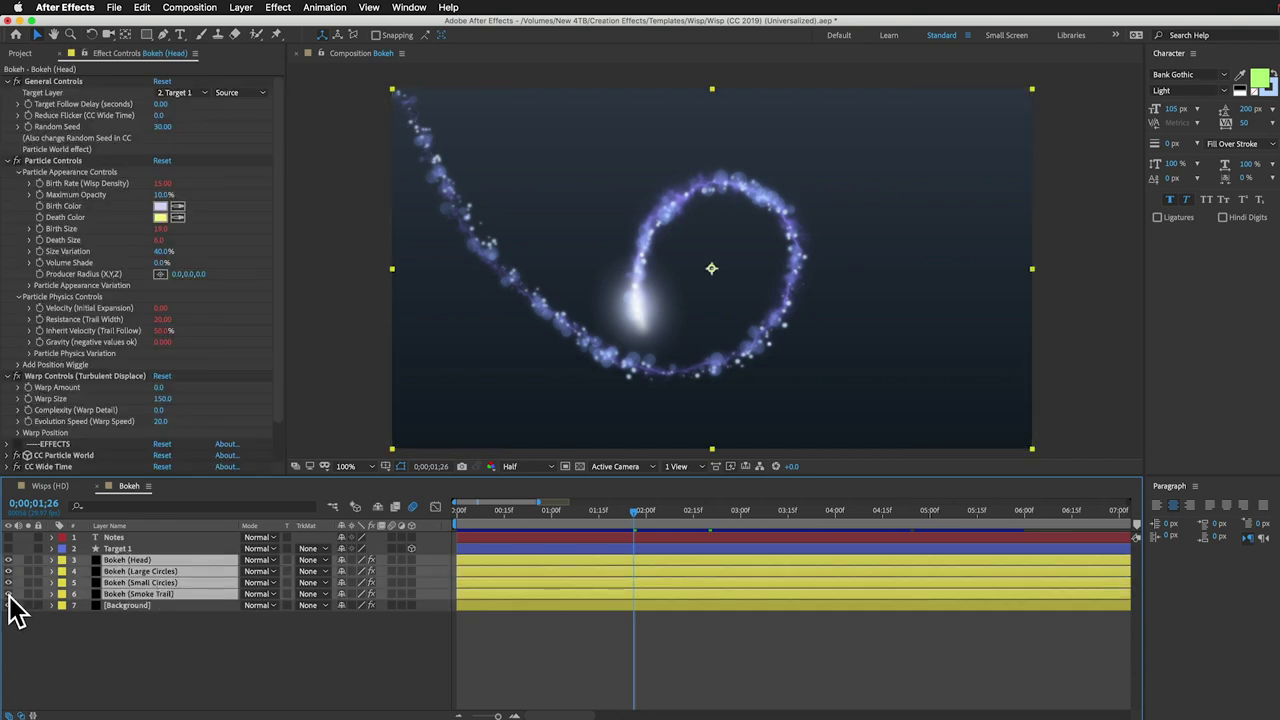
left_click_drag(9, 596, 8, 560)
left_click(92, 642)
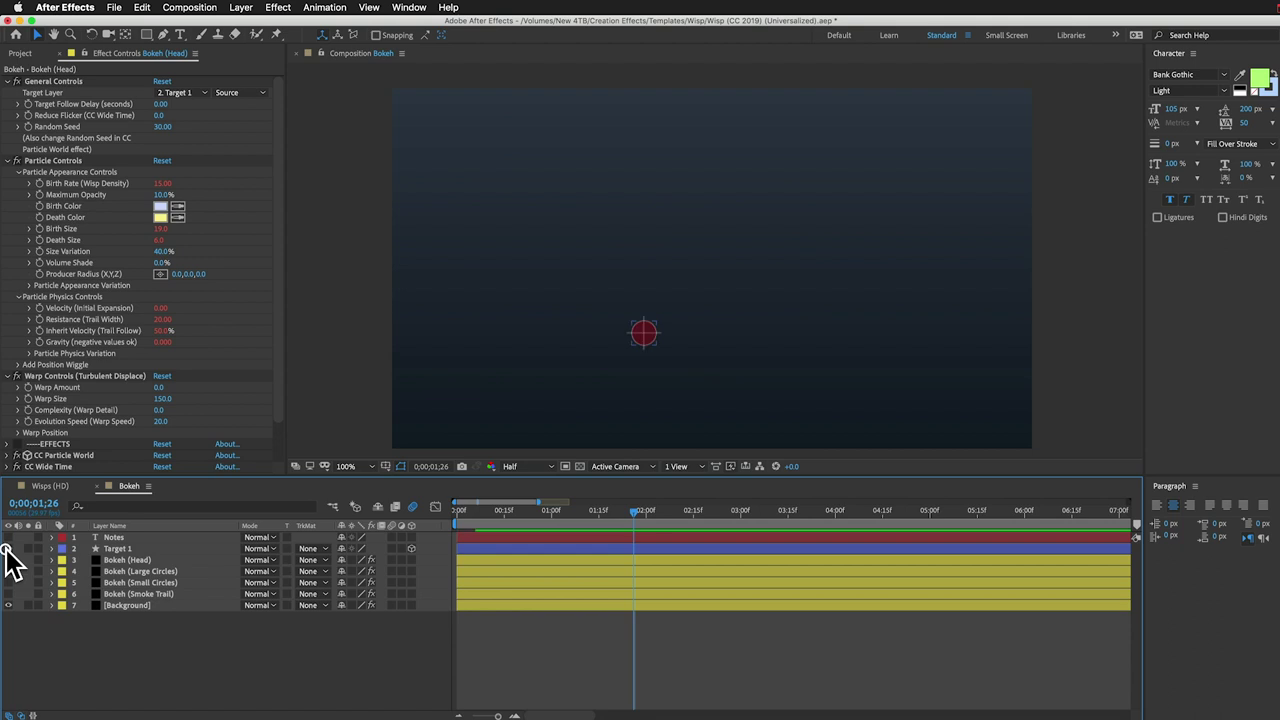
Step: Reveal Target 1's Position property and delete all of its Position keyframes
left_click(108, 548)
key("p")
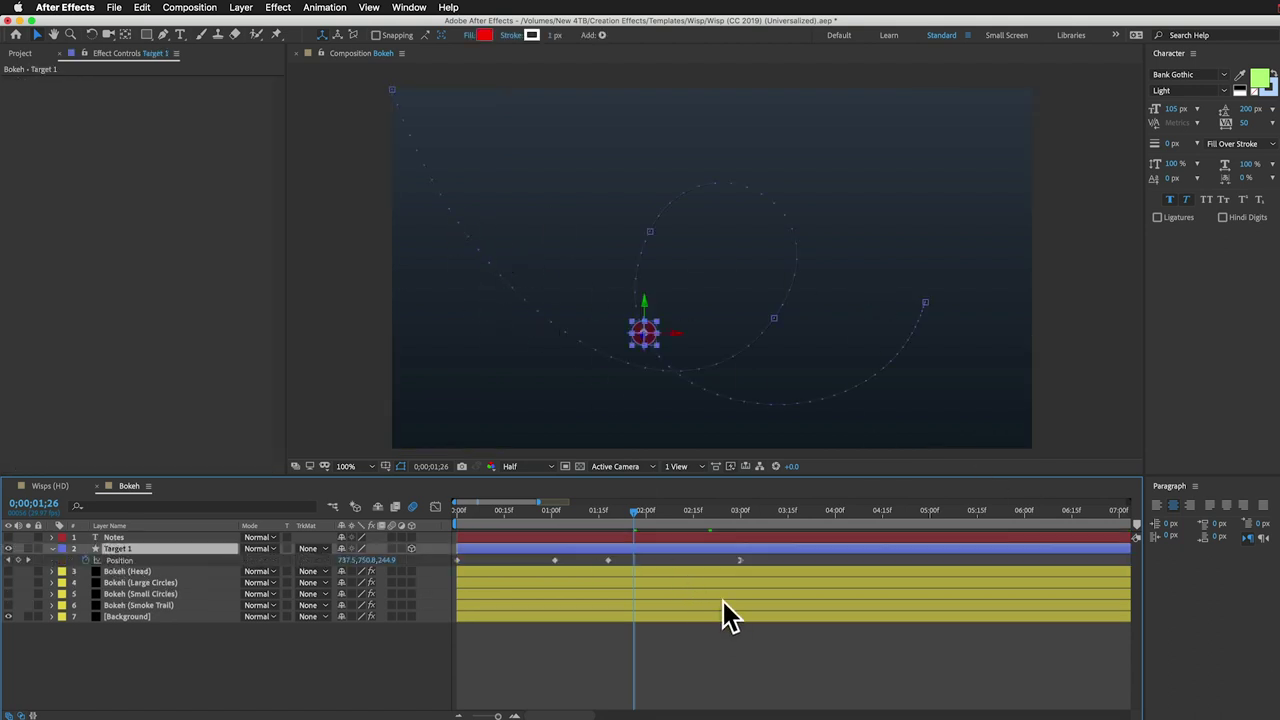
left_click_drag(761, 557, 440, 564)
key("BackSpace")
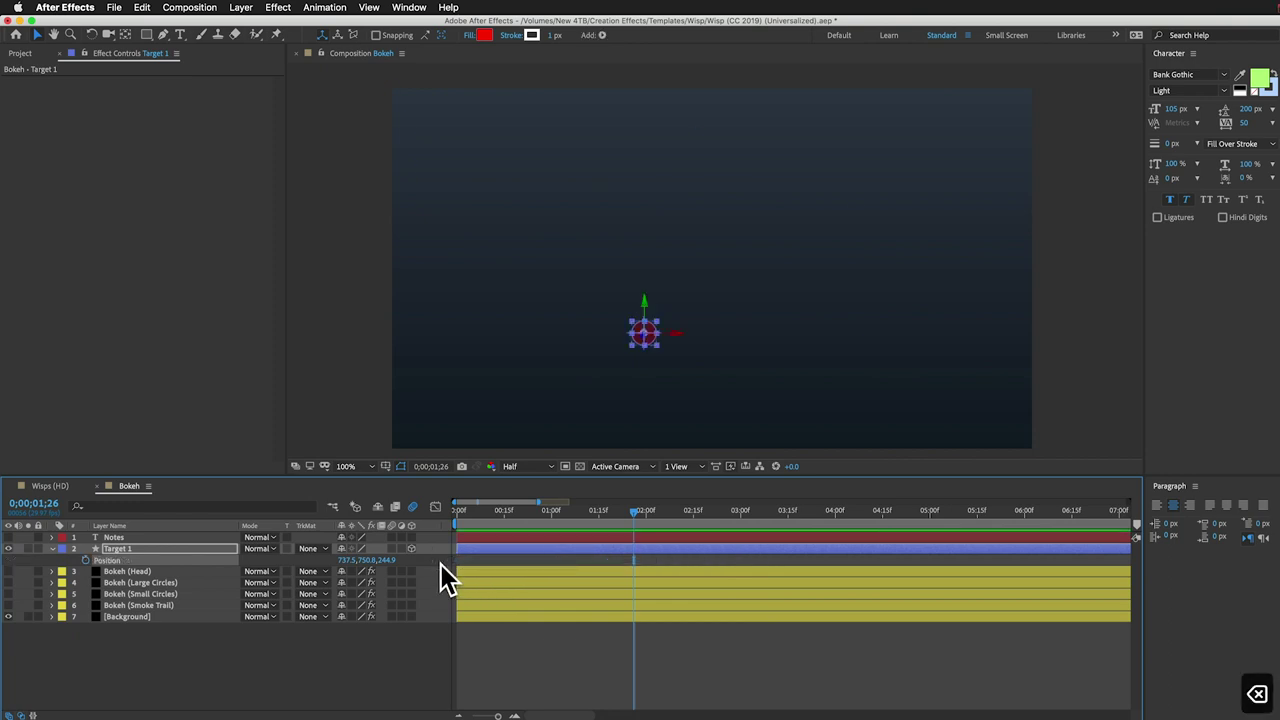
Step: Add a text layer reading "Creation Effects" across the middle of the Bokeh composition
key("super+t")
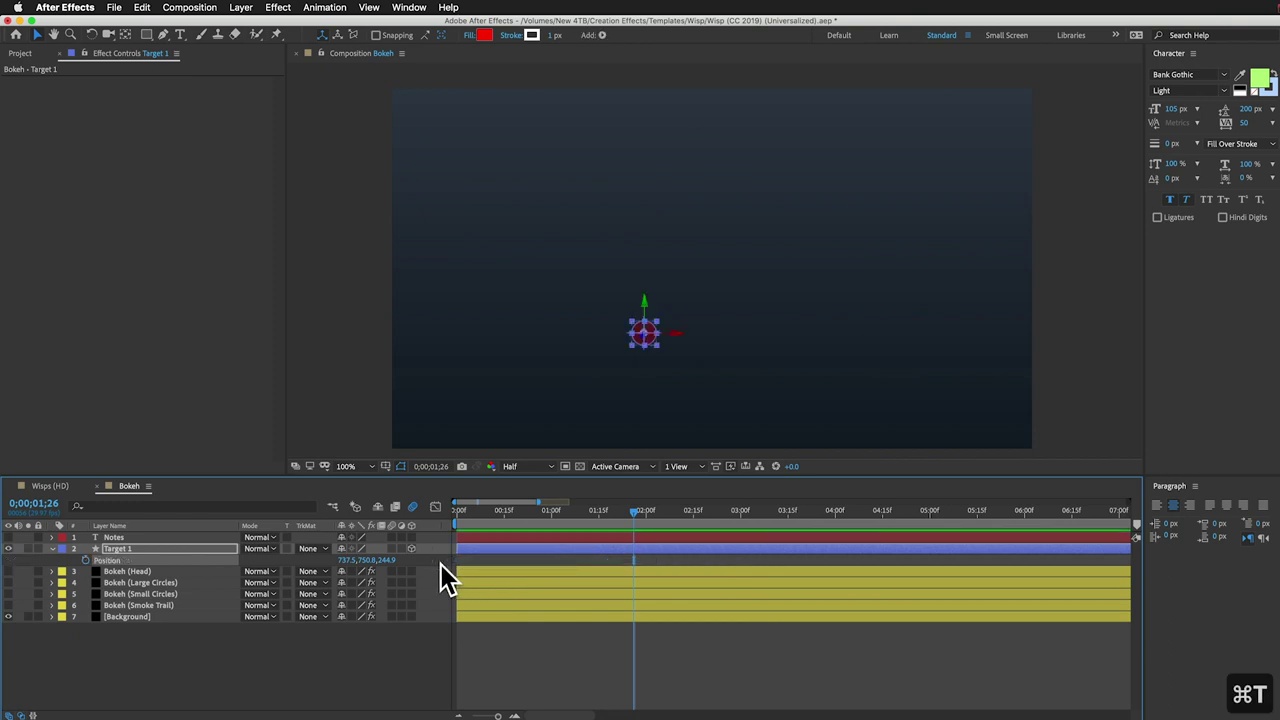
left_click(713, 292)
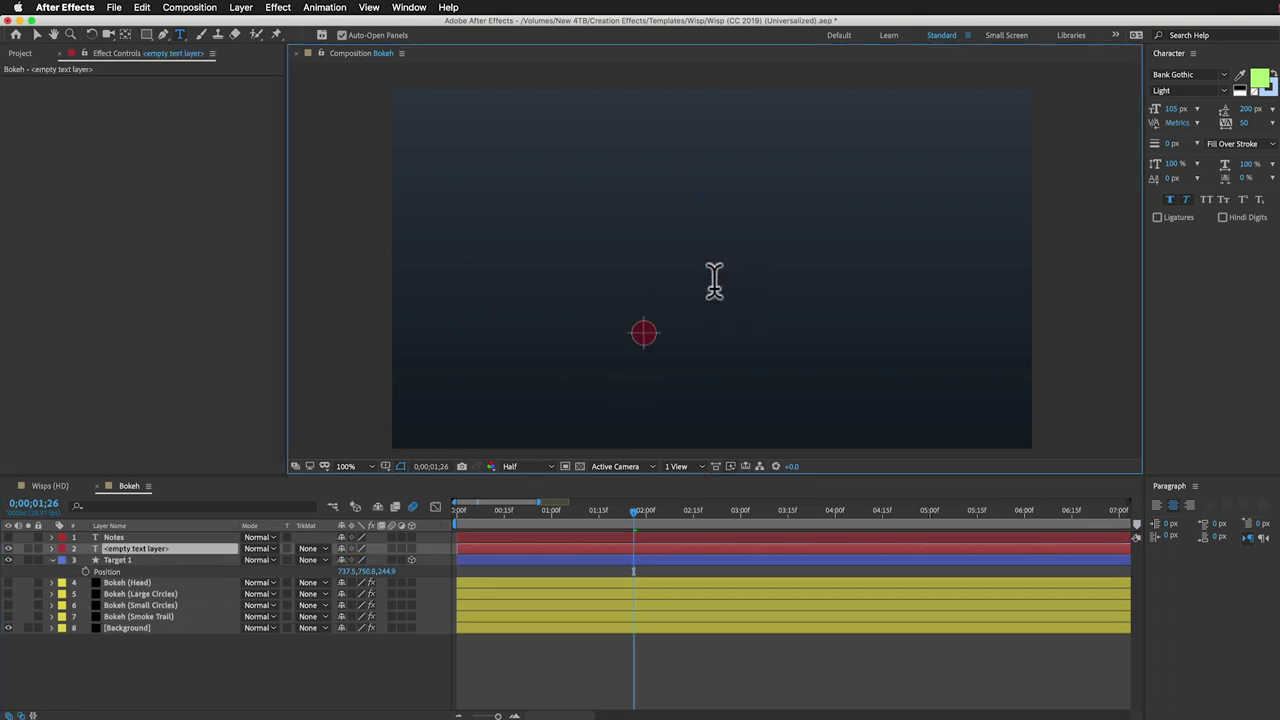
type("Creation Effects")
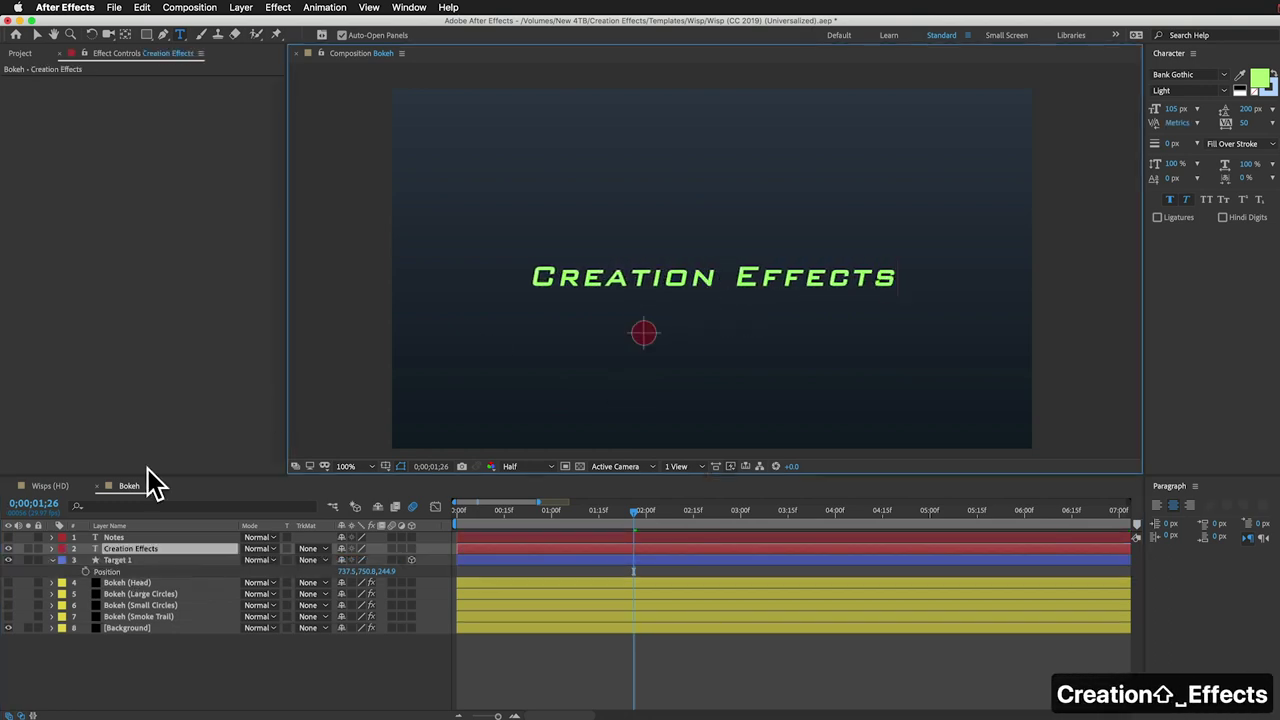
left_click(227, 552)
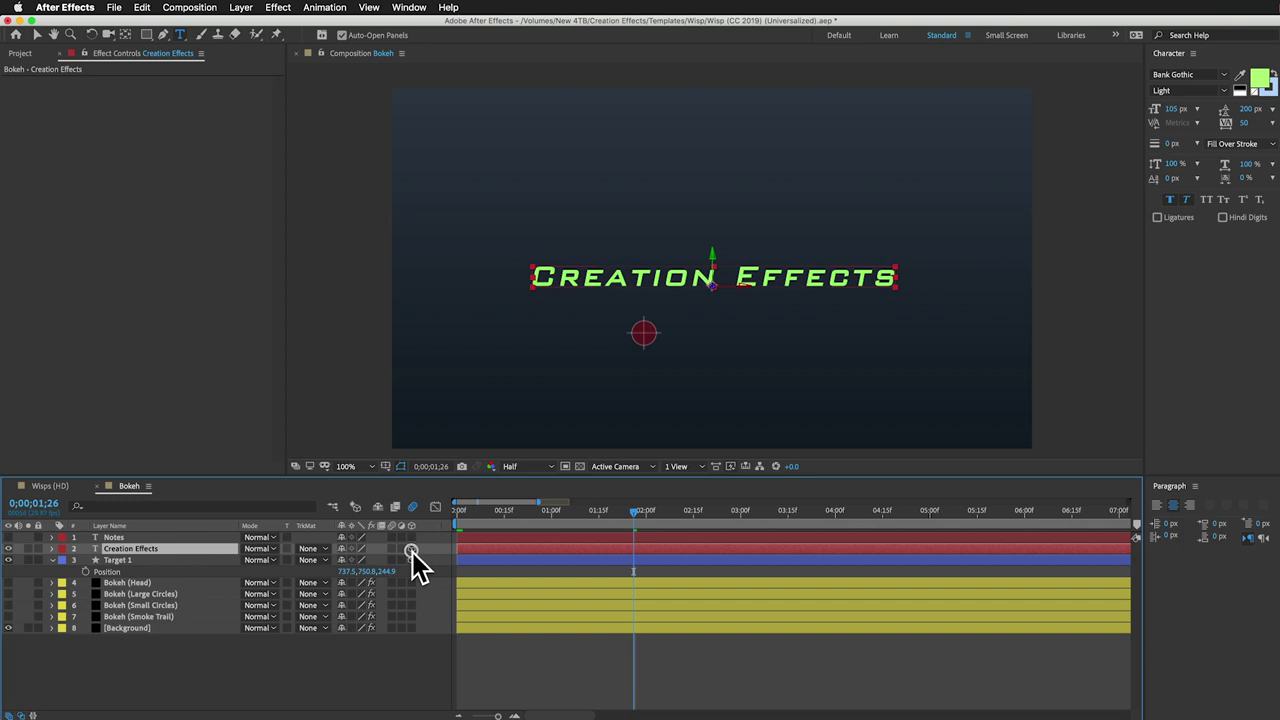
Step: Make the Creation Effects text layer 3D and set its Position to 960, 567, 0
key("p")
left_click_drag(363, 562, 343, 562)
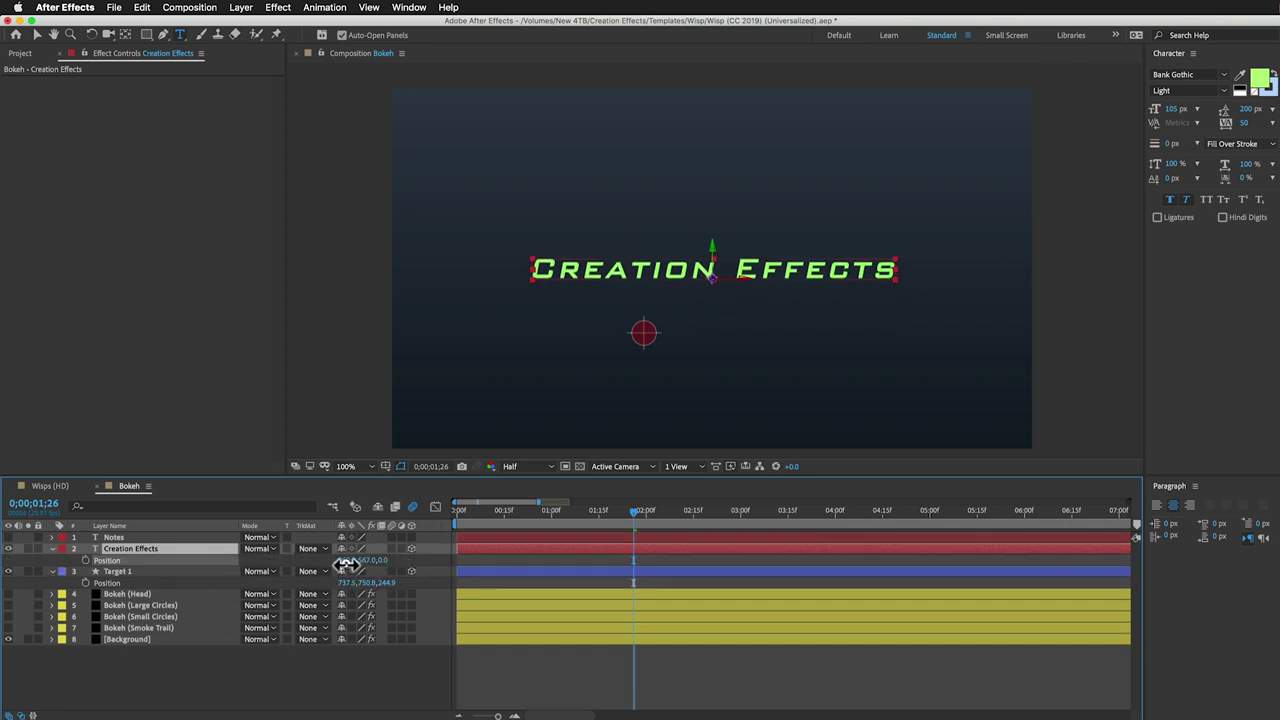
left_click(174, 663)
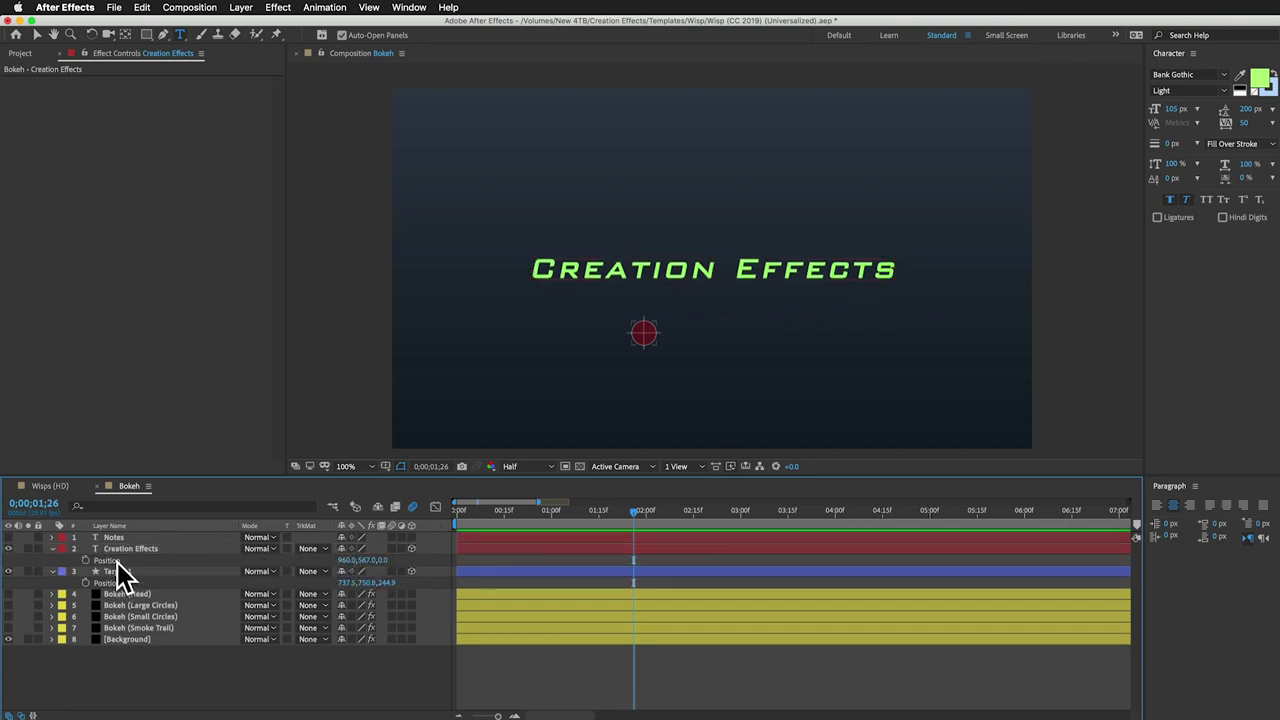
Step: Add a new camera layer to the Bokeh composition, accepting the offered camera settings
left_click(241, 7)
mouse_move(330, 23)
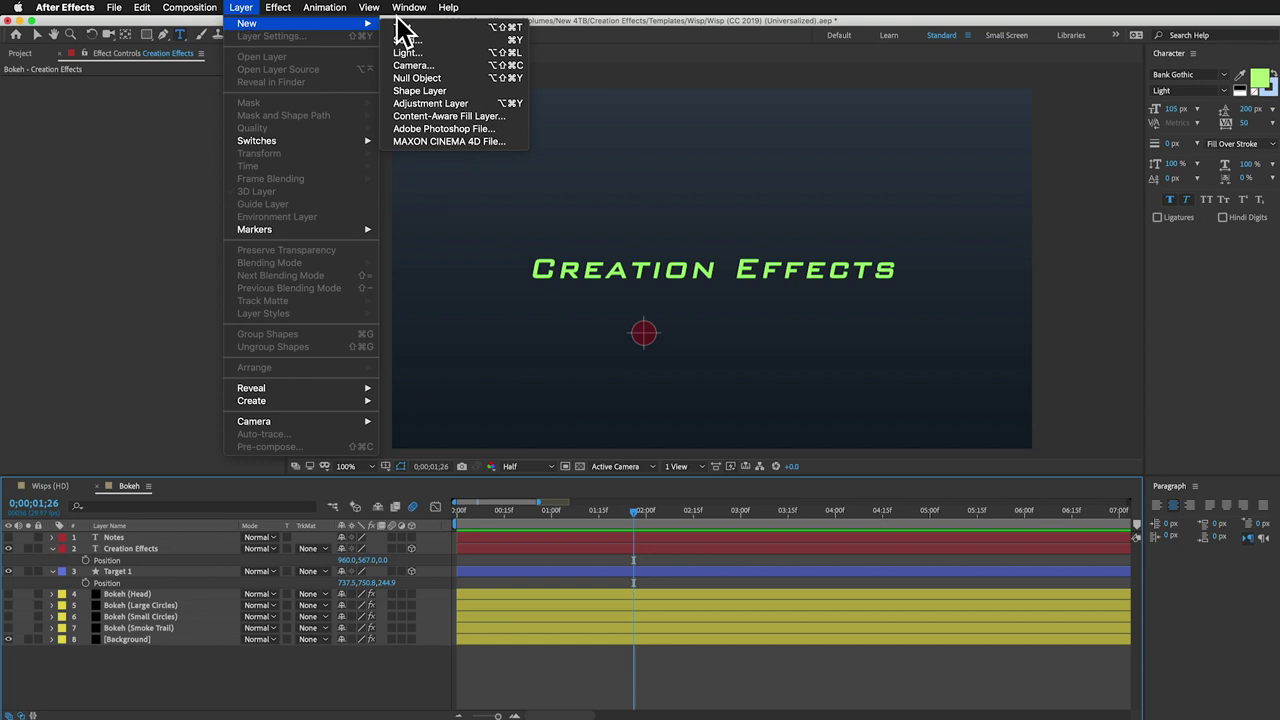
left_click(412, 66)
left_click(530, 409)
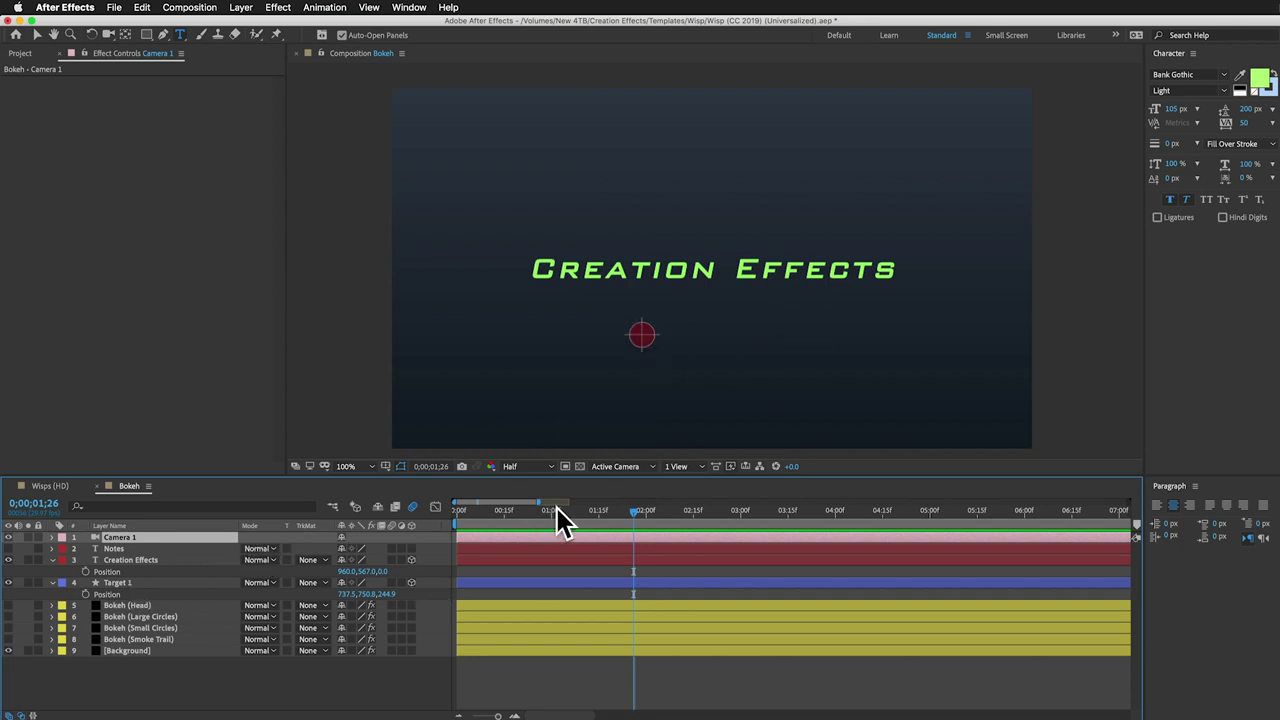
Step: At 0;00;00;00, move Target 1 outside the frame near the camera, at about 576.5, 654.8, -2612.1, and keyframe its Position
left_click_drag(565, 511, 380, 528)
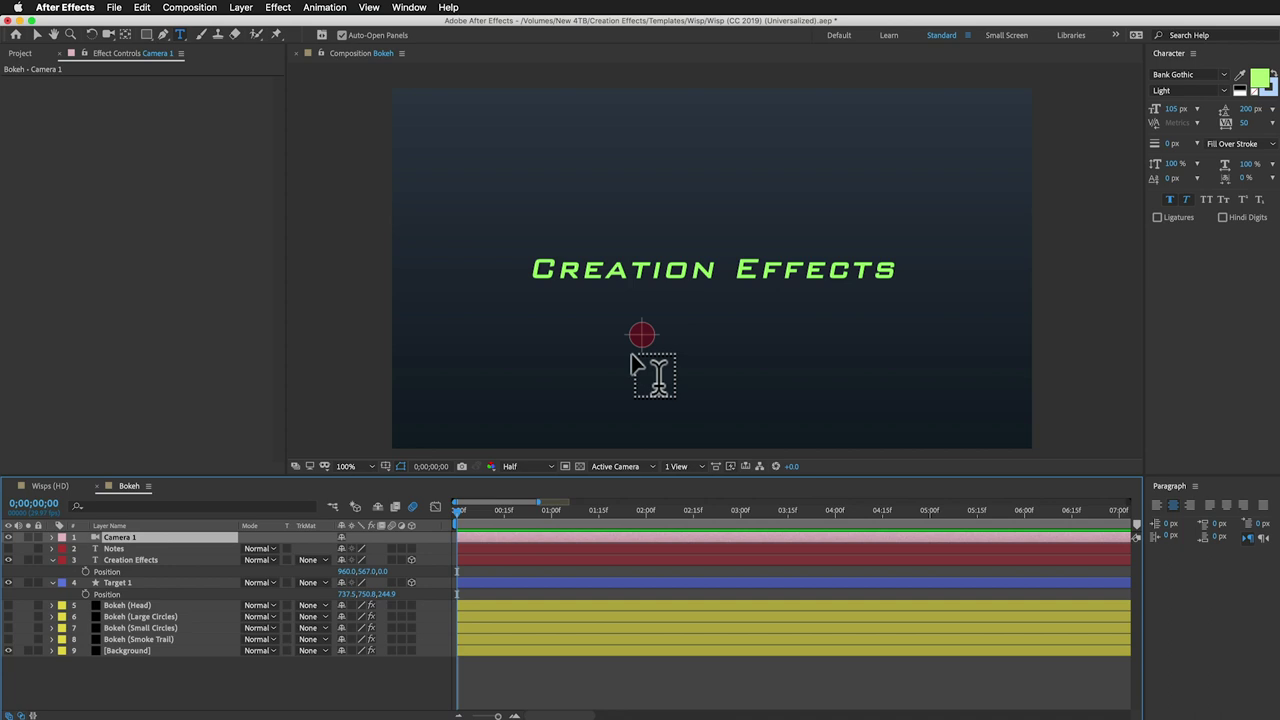
key("v")
left_click(644, 344)
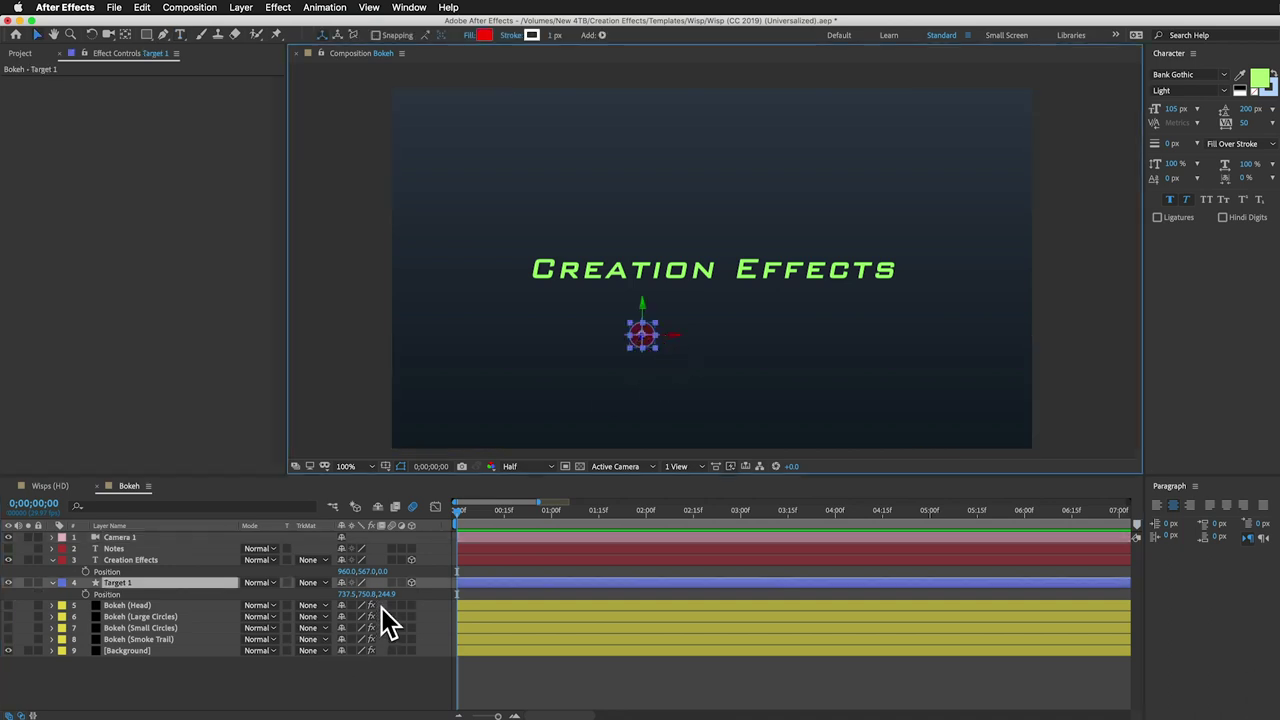
left_click_drag(388, 594, 205, 623)
mouse_move(345, 594)
left_mouse_down()
mouse_move(262, 594)
mouse_move(330, 612)
left_mouse_up()
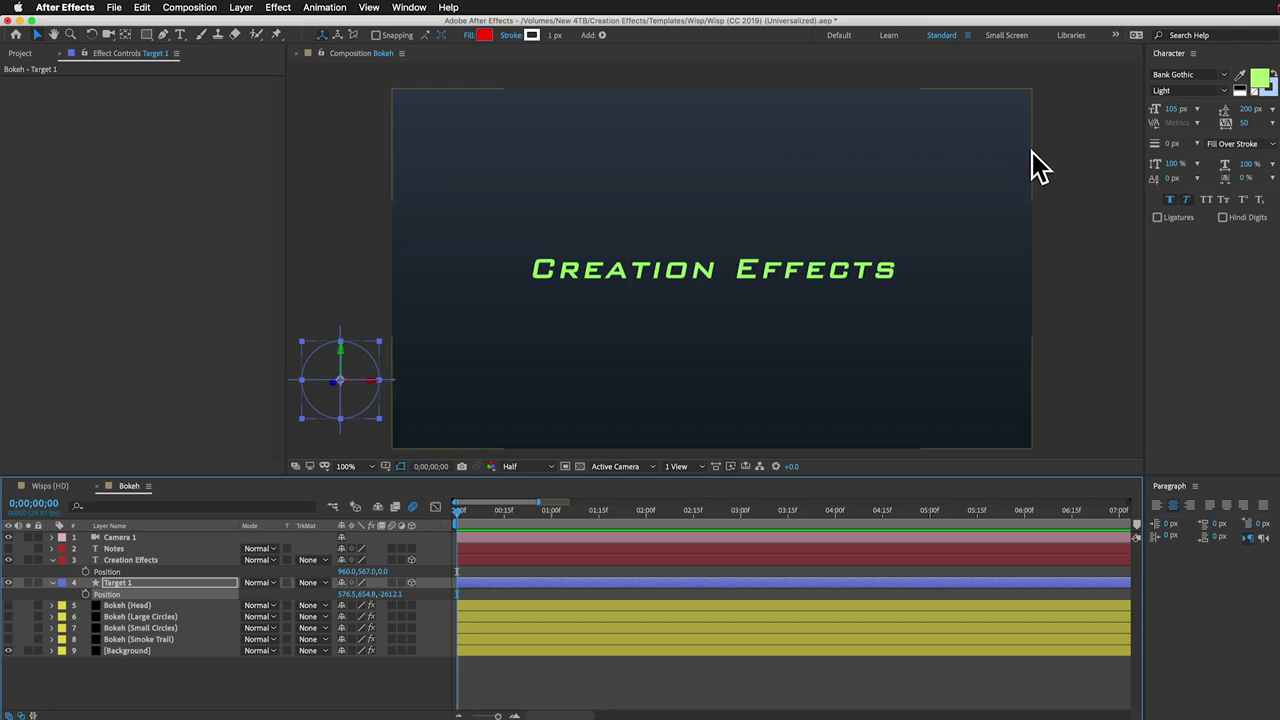
left_click(86, 594)
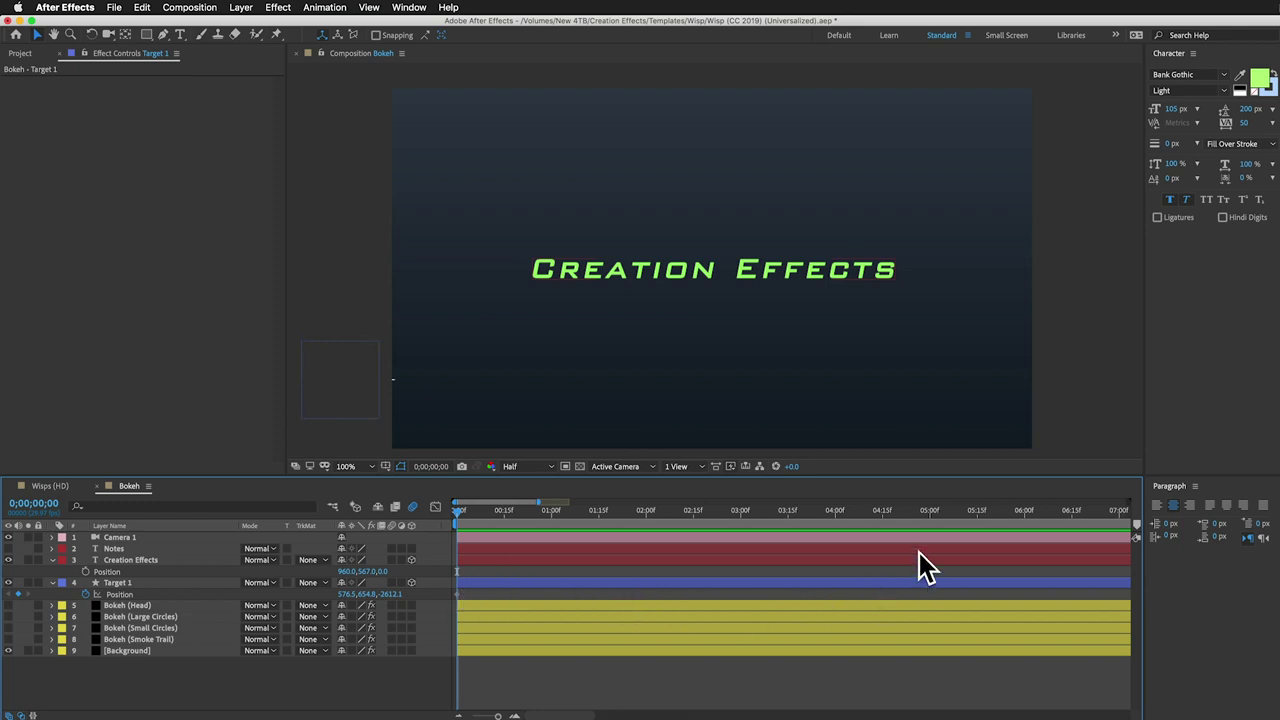
Step: At 0;00;03;29, move Target 1 far behind the title and outside the frame, to Position 2856.5, -175.2, 3373.9
left_click(842, 509)
left_click_drag(837, 509, 832, 512)
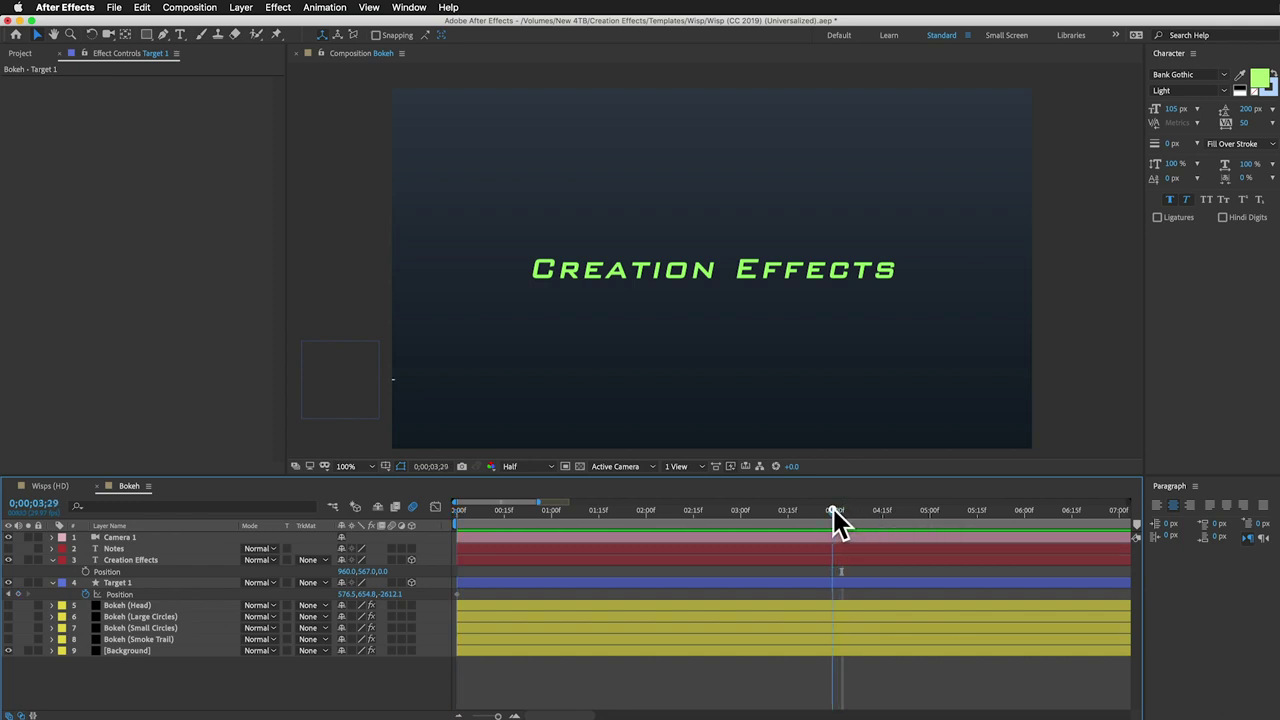
left_click(359, 398)
left_click_drag(392, 594, 323, 591)
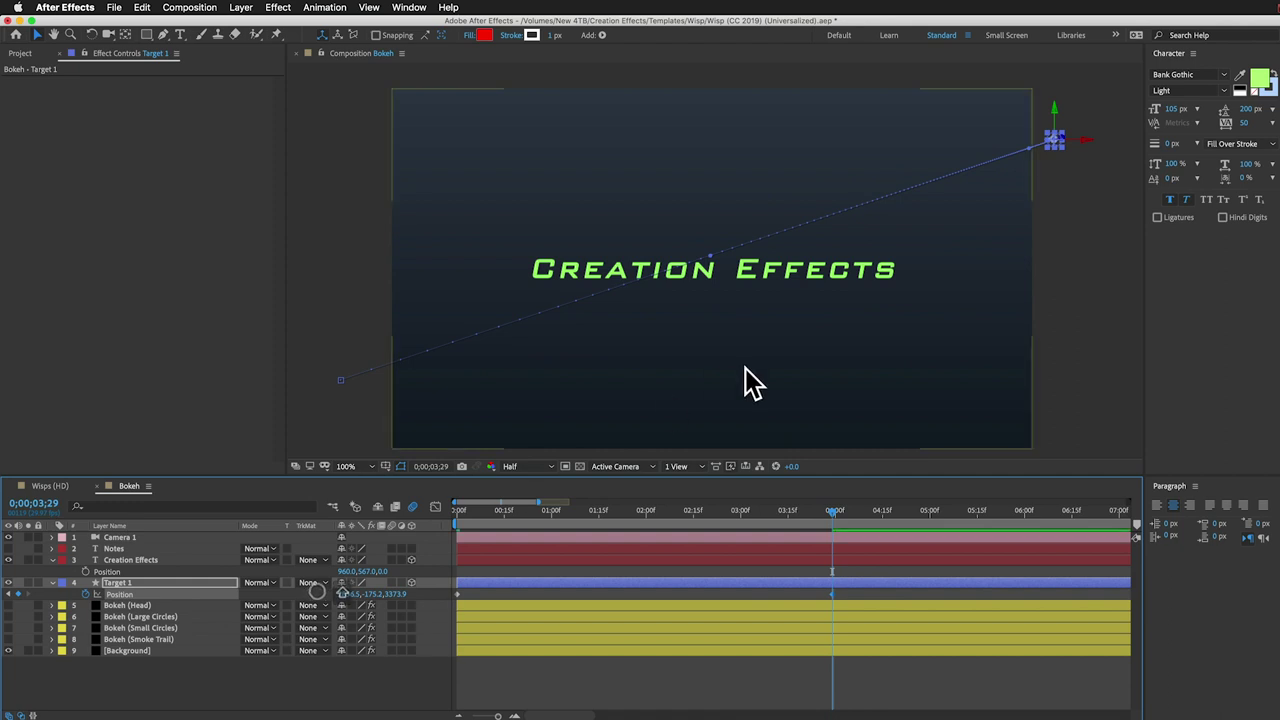
Step: Examine Target 1's motion path from the Top view at 12.5% magnification, locating the camera and the Creation Effects title relative to it
left_click(629, 465)
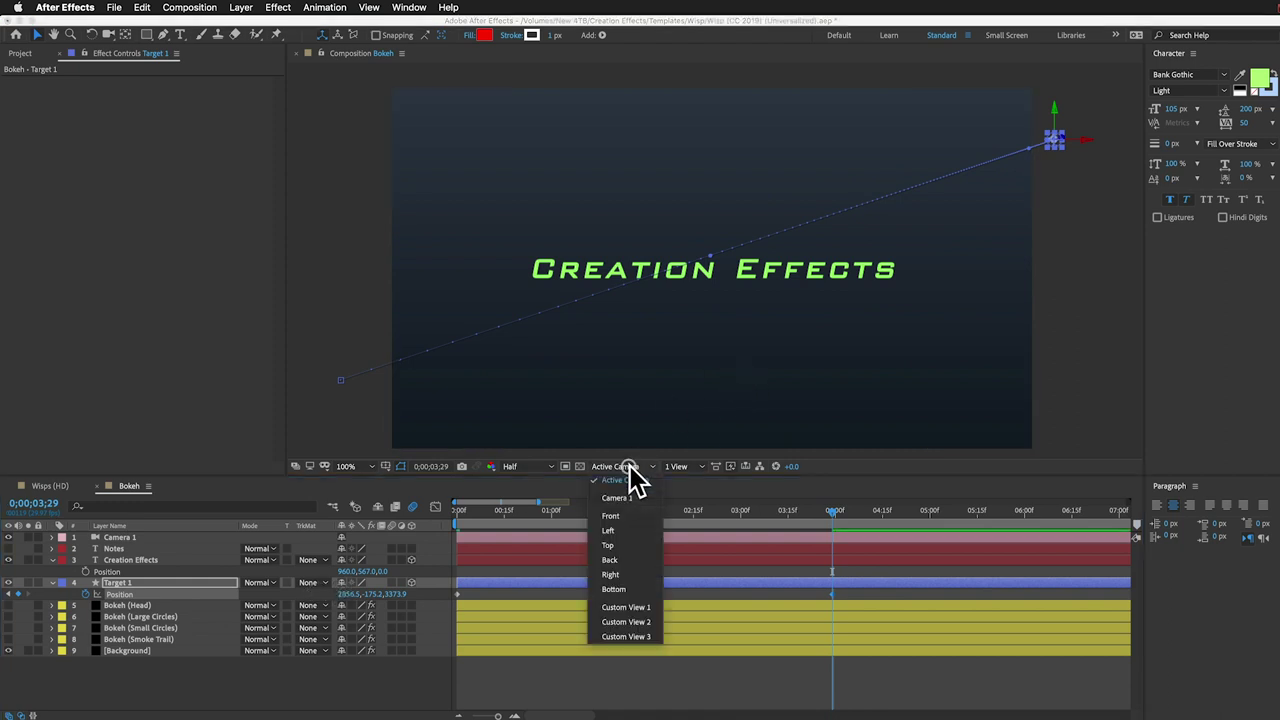
left_click(631, 558)
key("z")
left_click(704, 318, "alt")
left_click(704, 318, "alt")
left_click(704, 318, "alt")
left_click(704, 318, "alt")
left_click(706, 320, "alt")
left_click(706, 320, "alt")
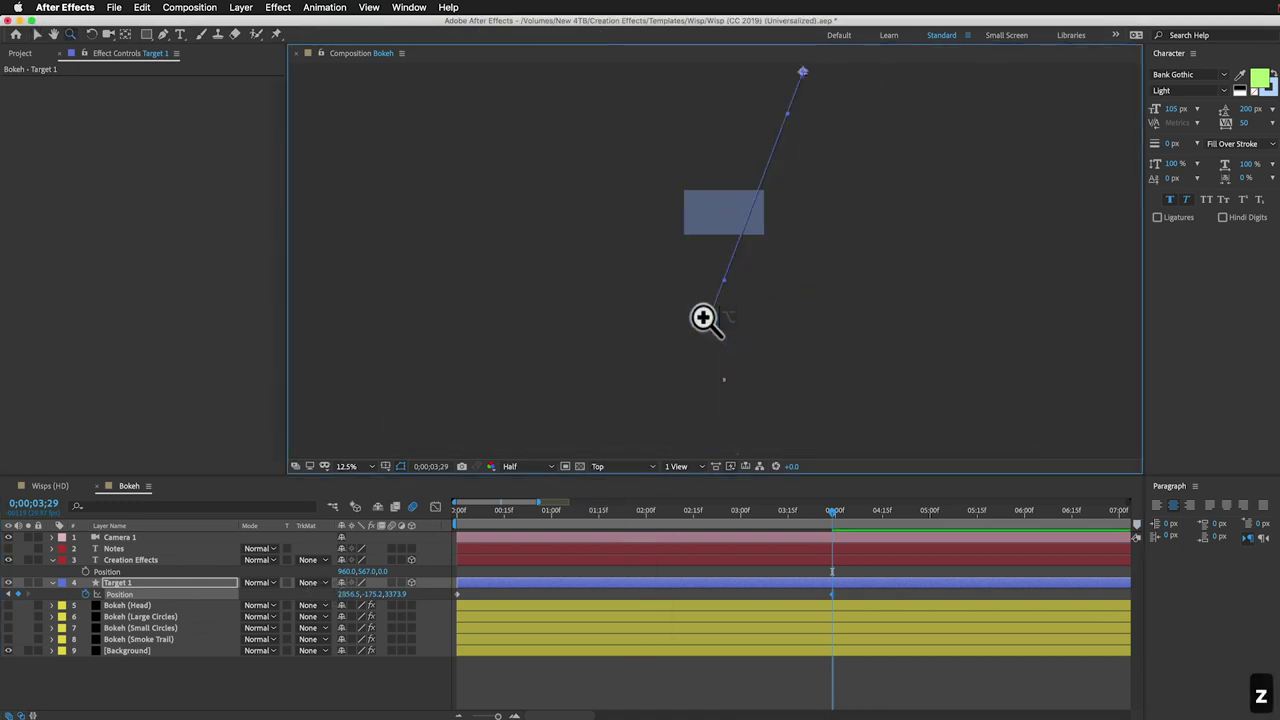
key("v")
left_click(725, 380)
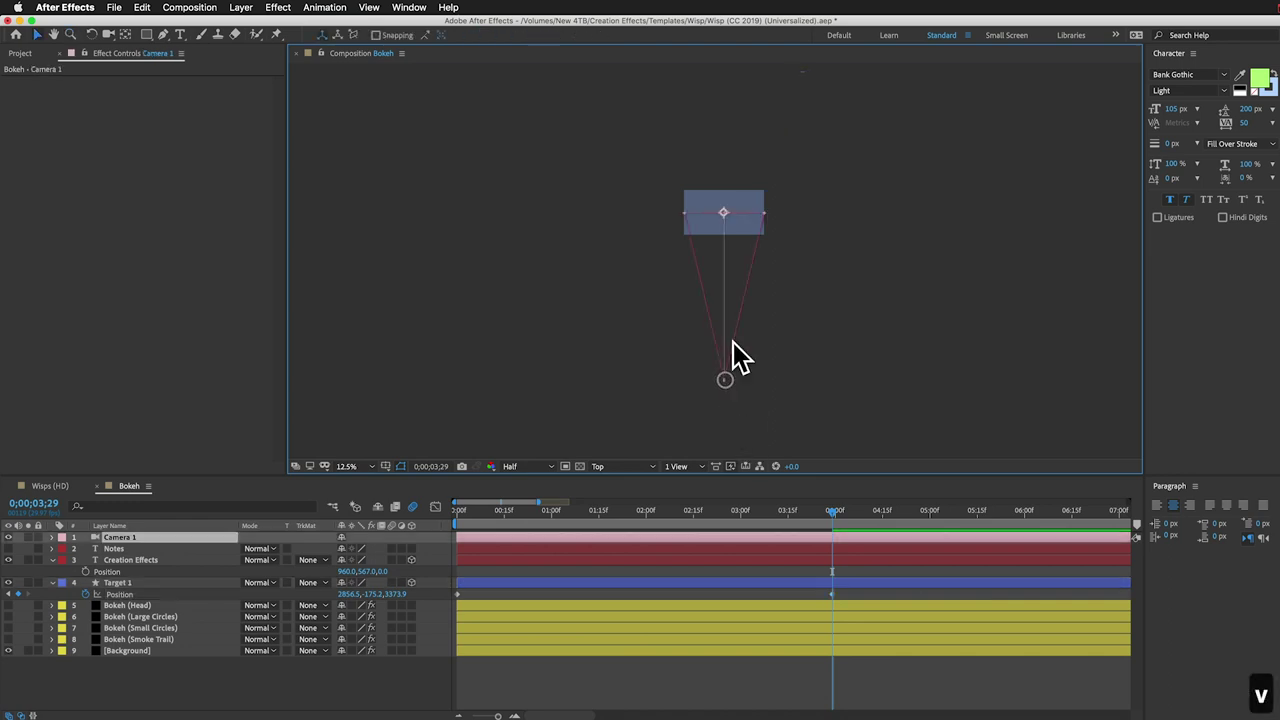
left_click(796, 214)
left_click(724, 212)
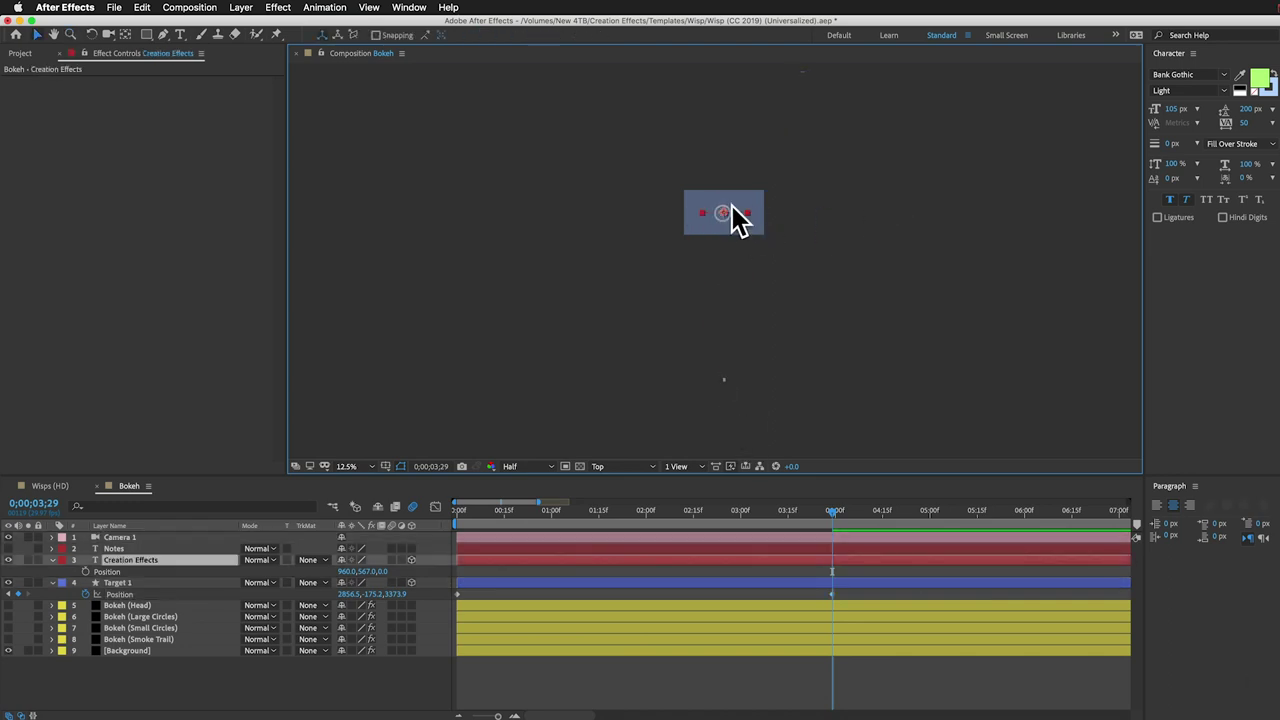
Step: Add three keyframes along Target 1's motion path with the Pen tool, and reshape the path in the Top view to weave around the title
left_click(200, 582)
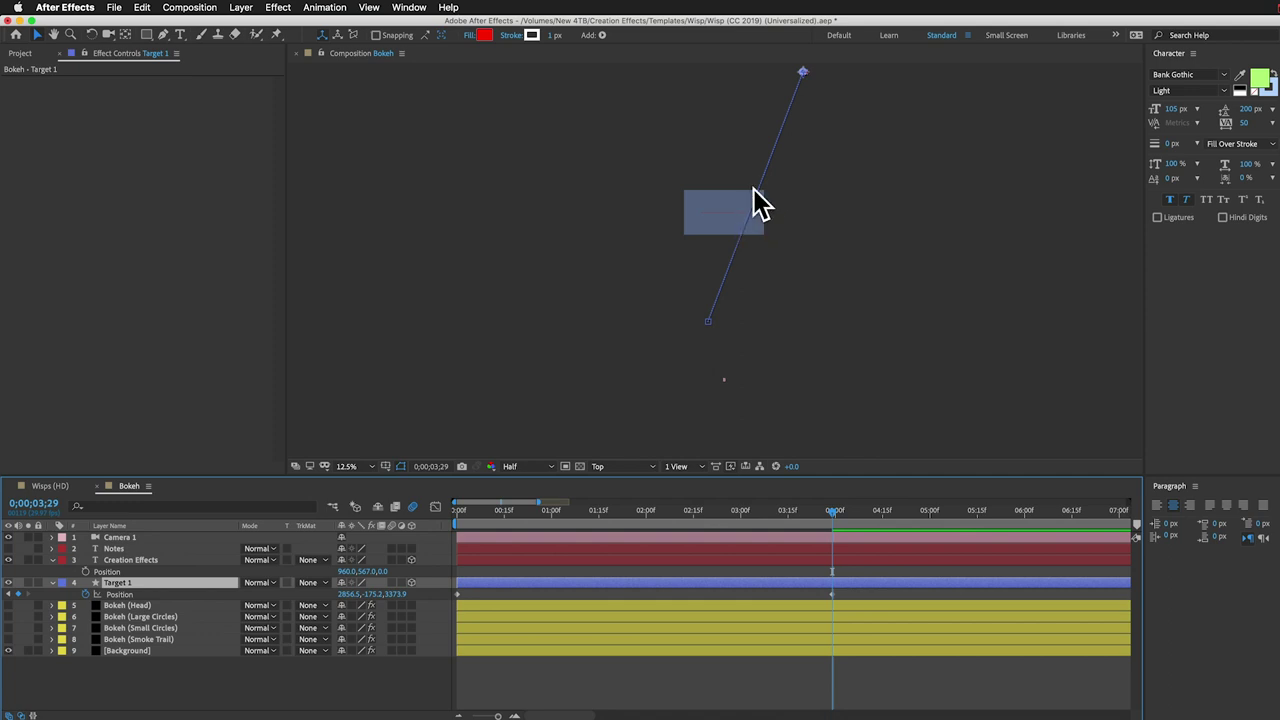
left_click(164, 35)
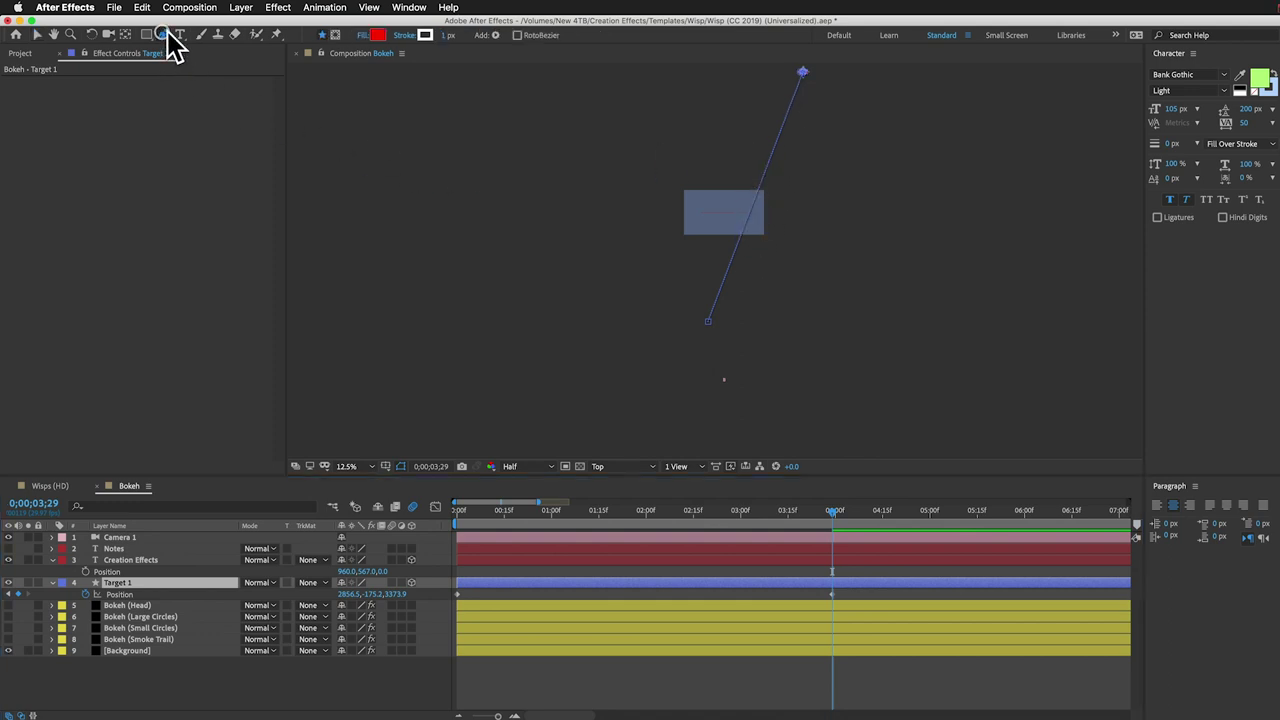
left_click(728, 268)
left_click(749, 221)
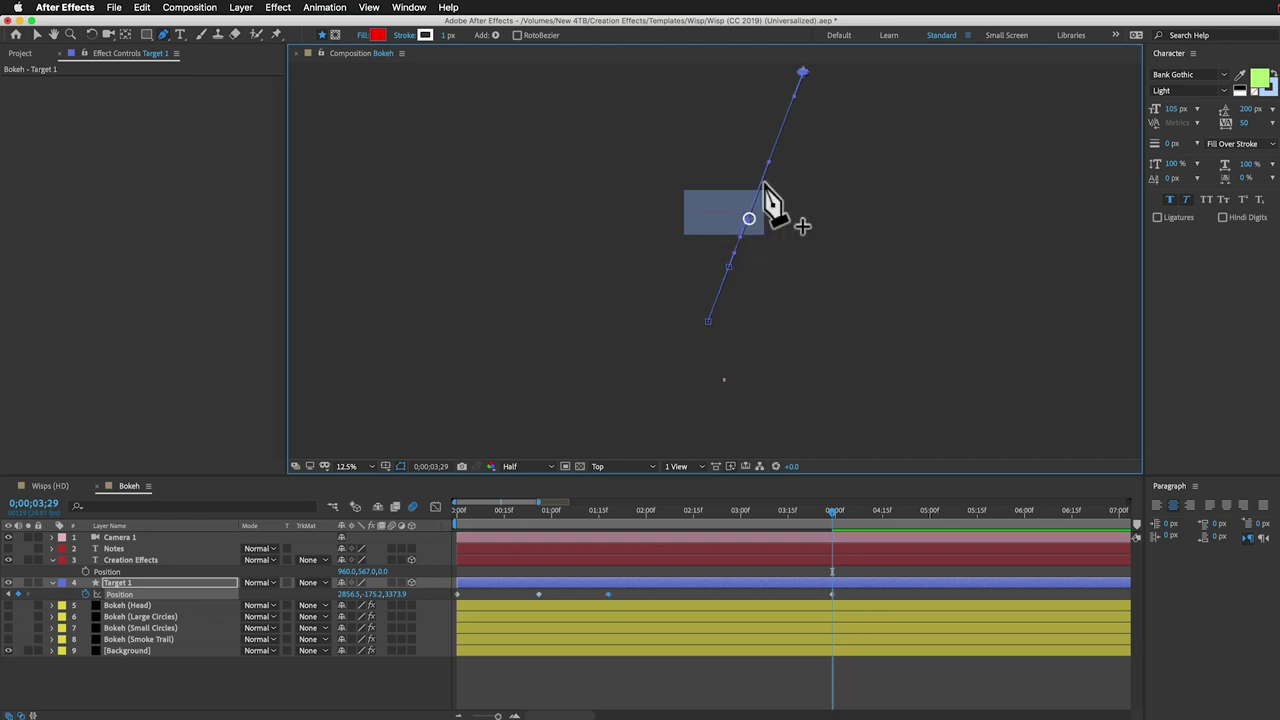
left_click(770, 158)
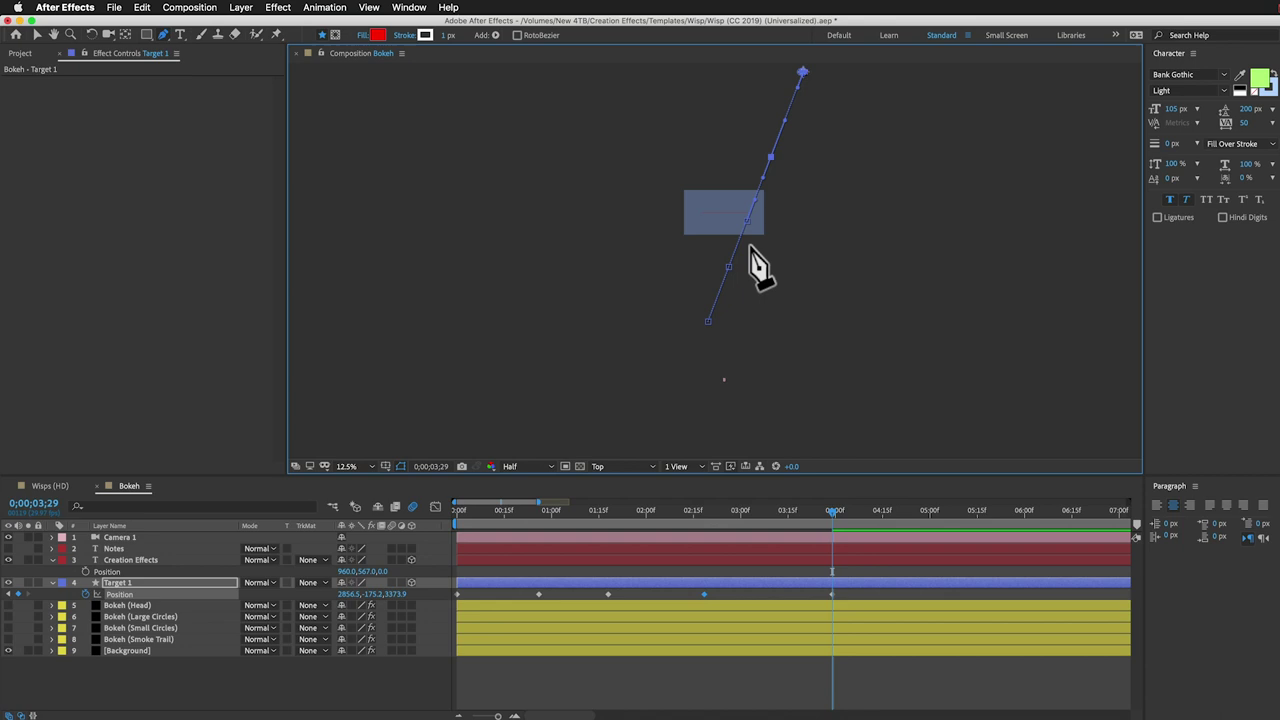
key("v")
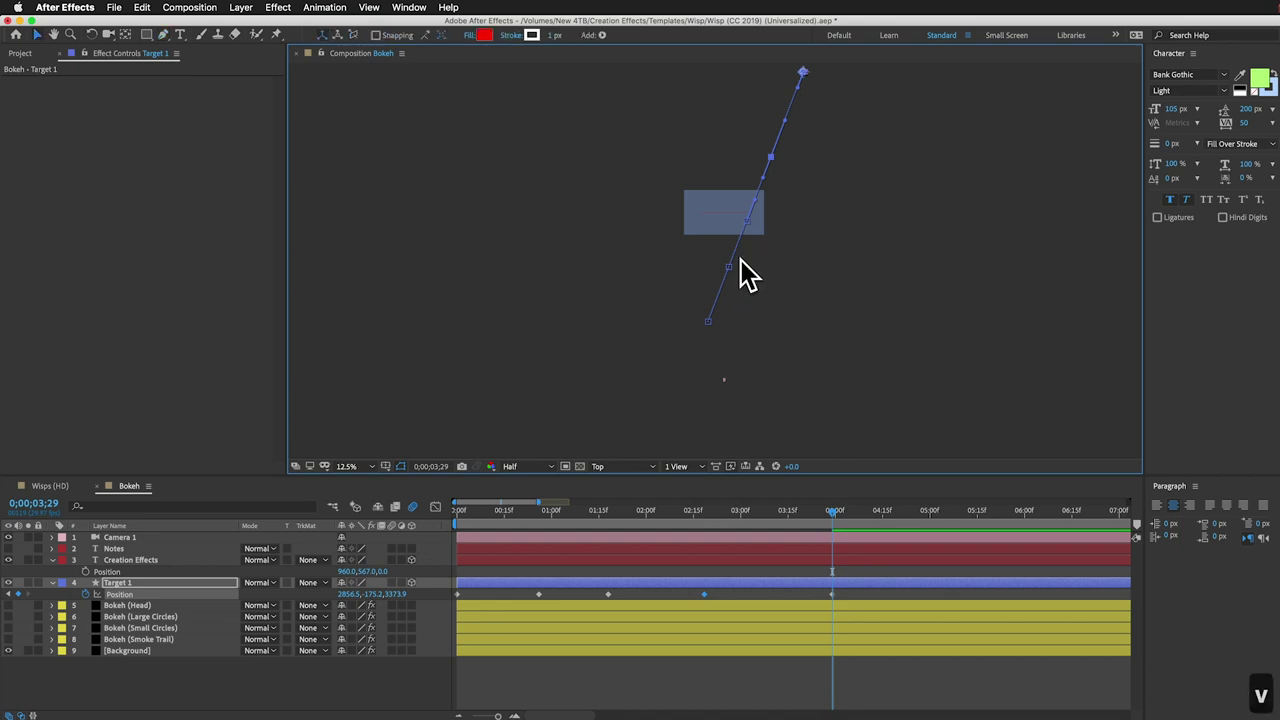
left_click_drag(728, 268, 714, 191)
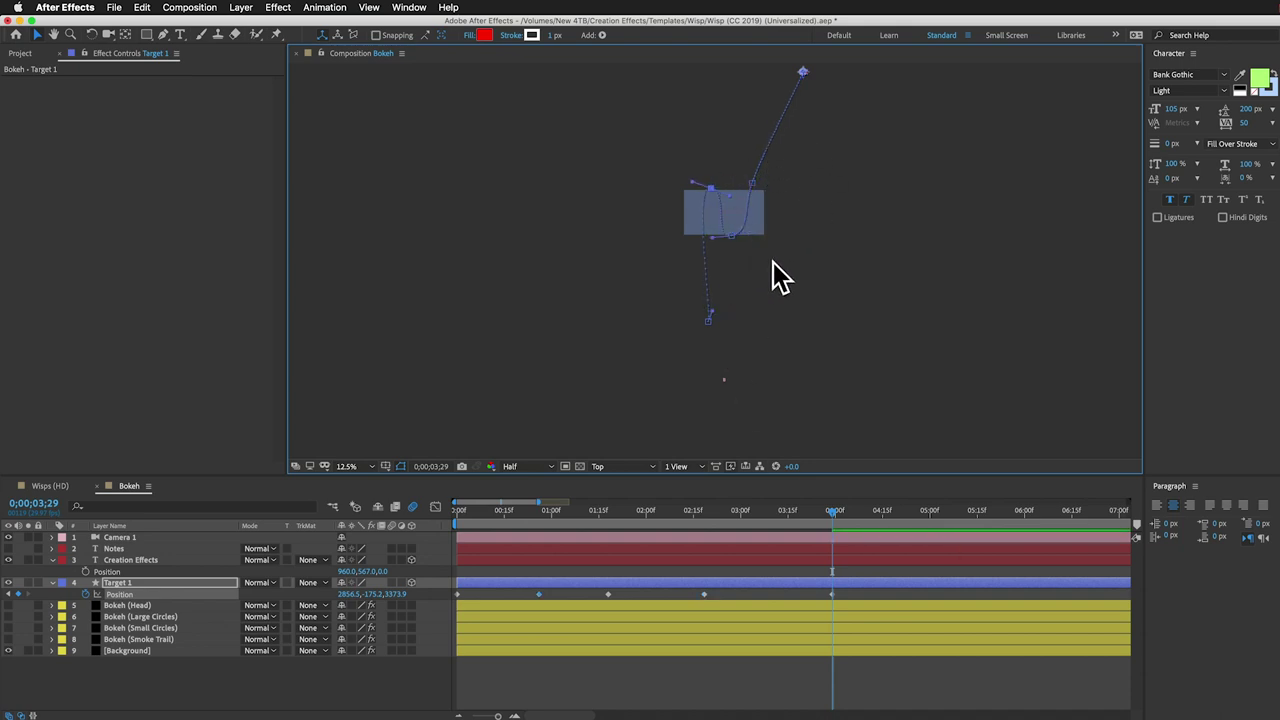
Step: In the Active Camera view, bend Target 1's motion path into waves above and below the title by adjusting its keyframes and handles
left_click(628, 466)
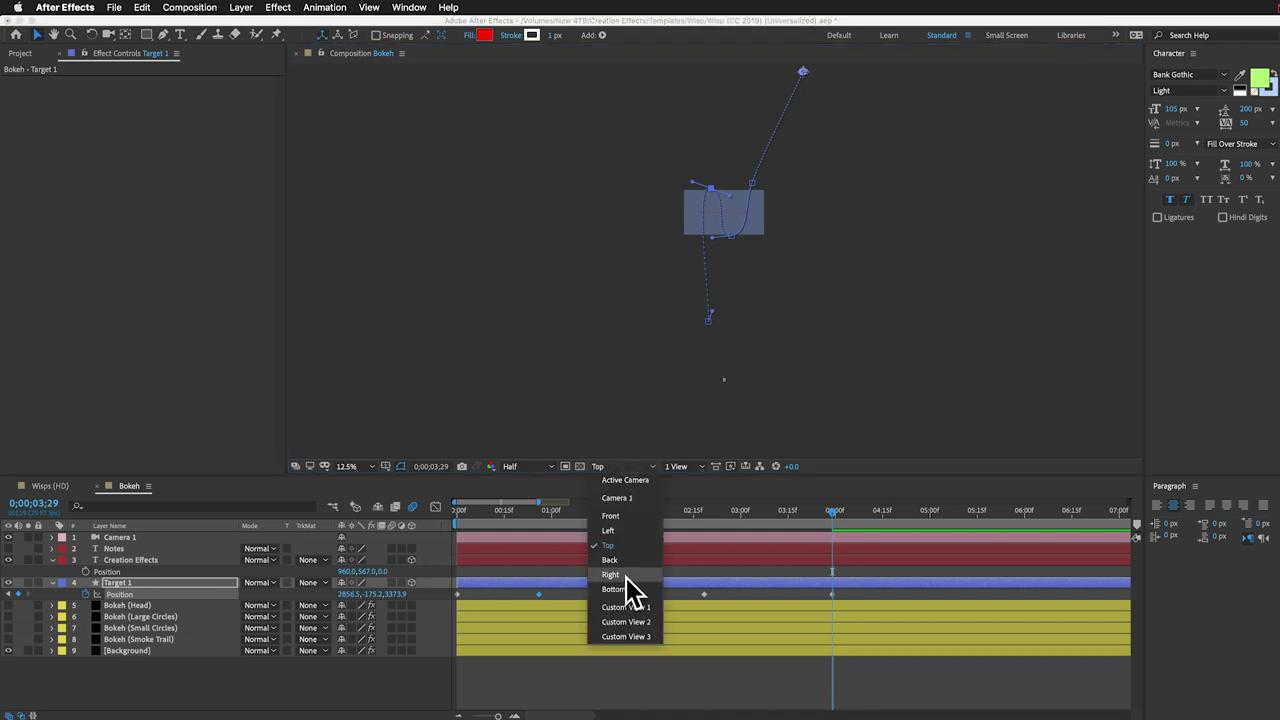
left_click(620, 575)
mouse_move(741, 222)
left_mouse_down()
mouse_move(702, 204)
mouse_move(700, 222)
mouse_move(734, 200)
mouse_move(766, 223)
mouse_move(823, 214)
mouse_move(747, 216)
left_mouse_up()
key("Escape")
left_click_drag(674, 262, 738, 247)
left_click_drag(763, 302, 814, 257)
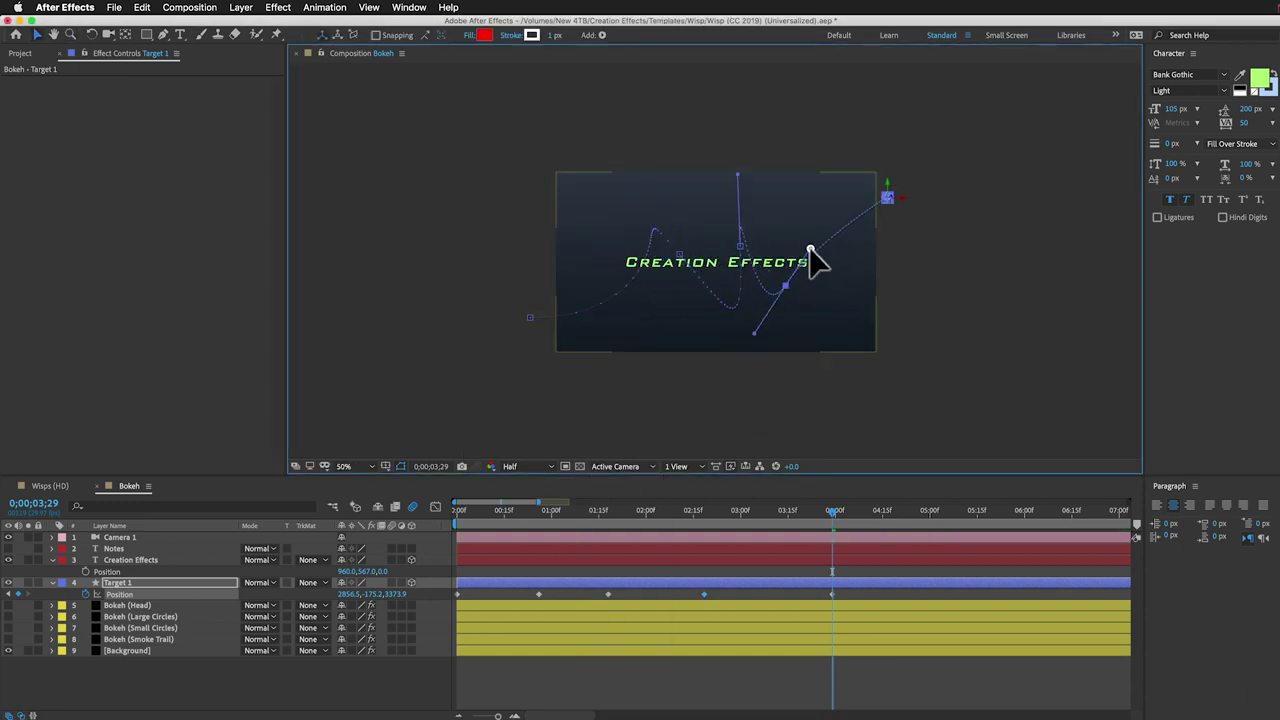
key("z")
left_click(728, 265)
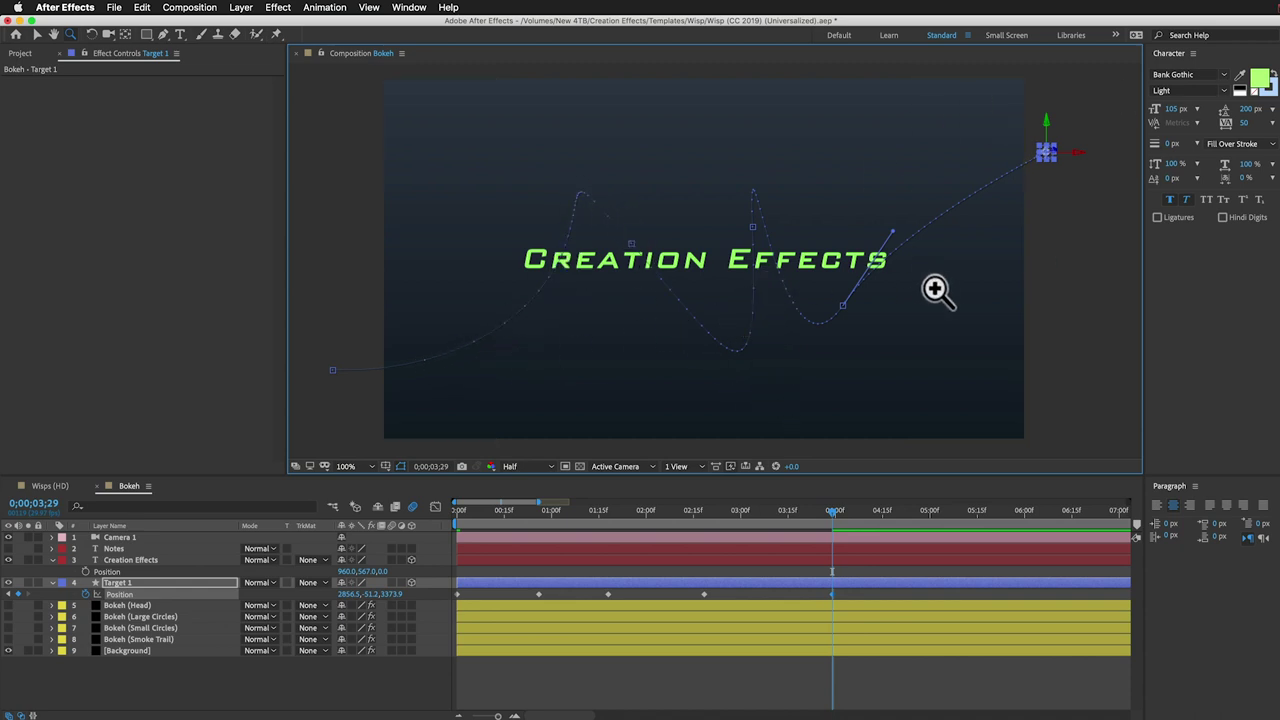
Step: Set Target 1's Position keyframes to rove across time
key("v")
left_click_drag(862, 596, 448, 598)
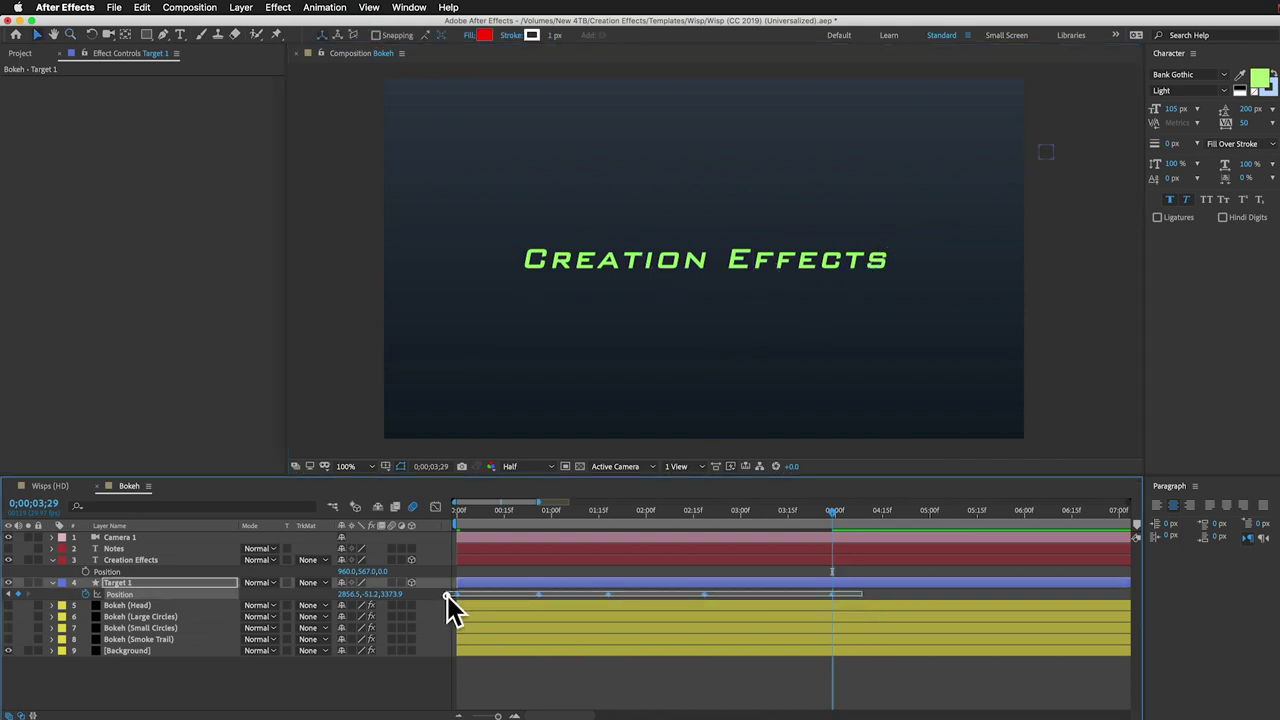
right_click(705, 596)
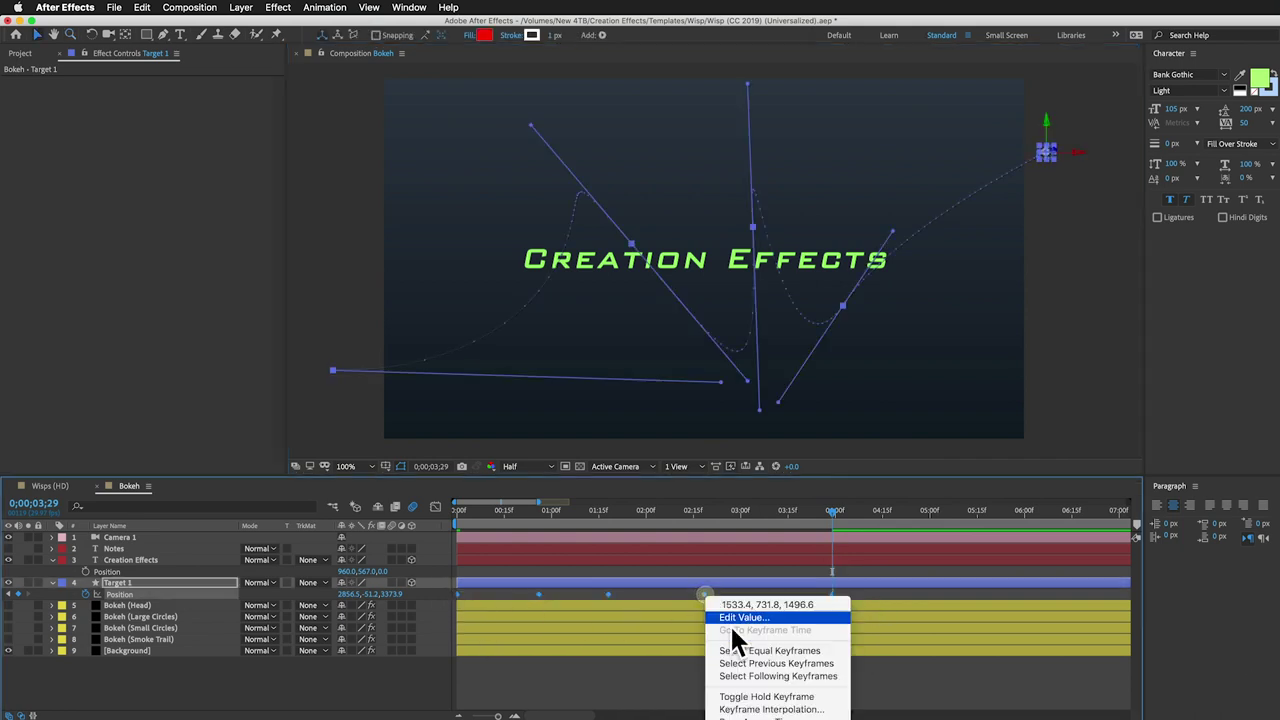
left_click(765, 717)
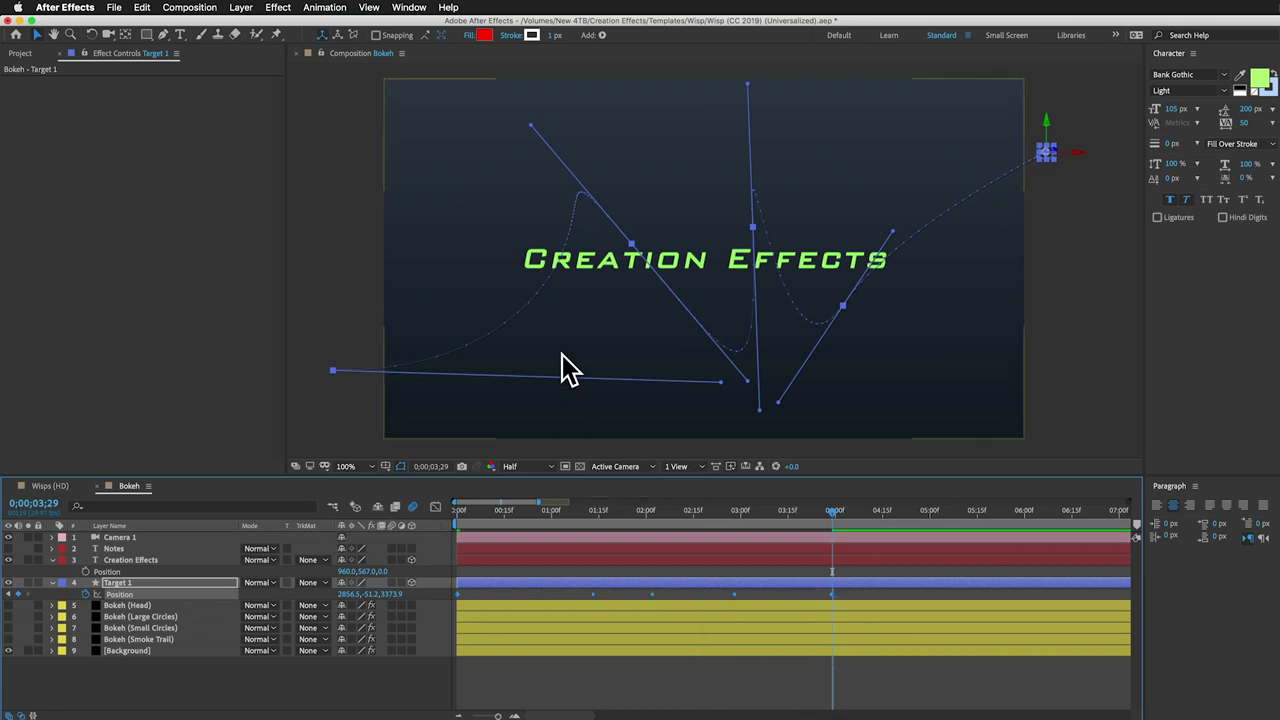
Step: Shape Target 1's Position speed graph to ease out of the first keyframe and into the last one
left_click(435, 508)
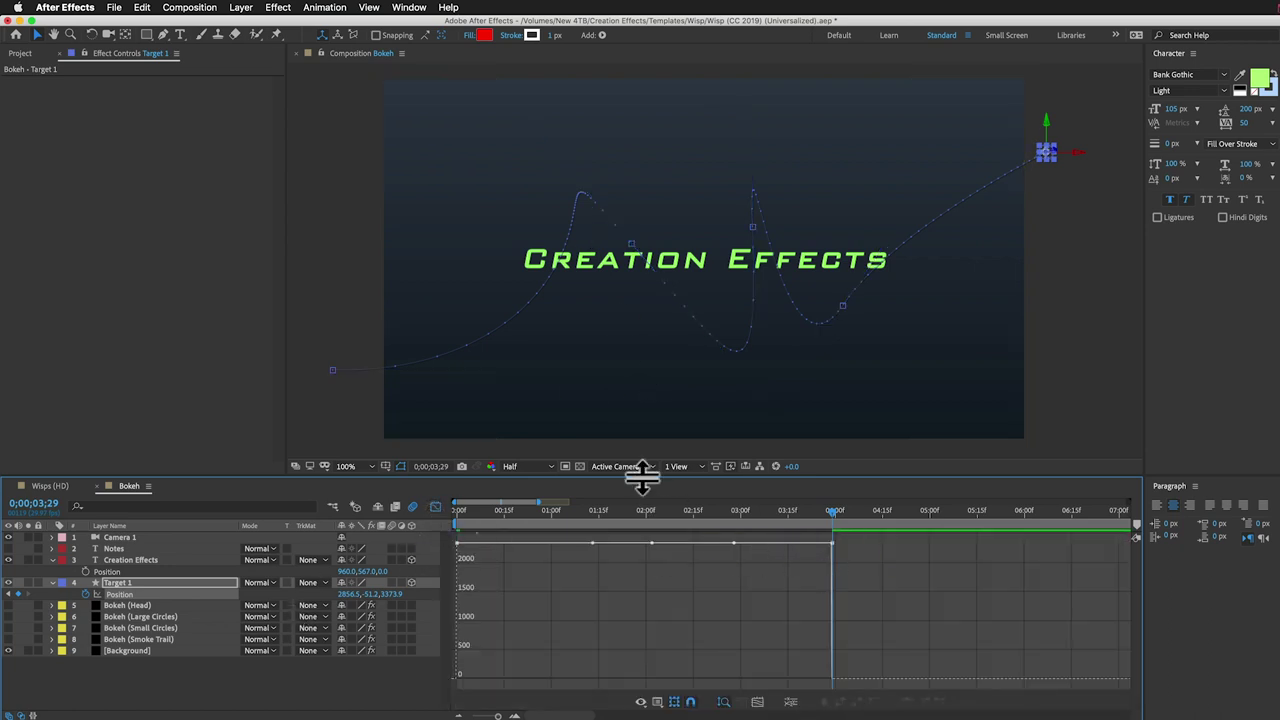
left_click_drag(642, 478, 645, 214)
left_click_drag(484, 298, 497, 655)
left_click_drag(833, 352, 777, 674)
left_click_drag(460, 660, 548, 672)
left_click_drag(832, 660, 746, 676)
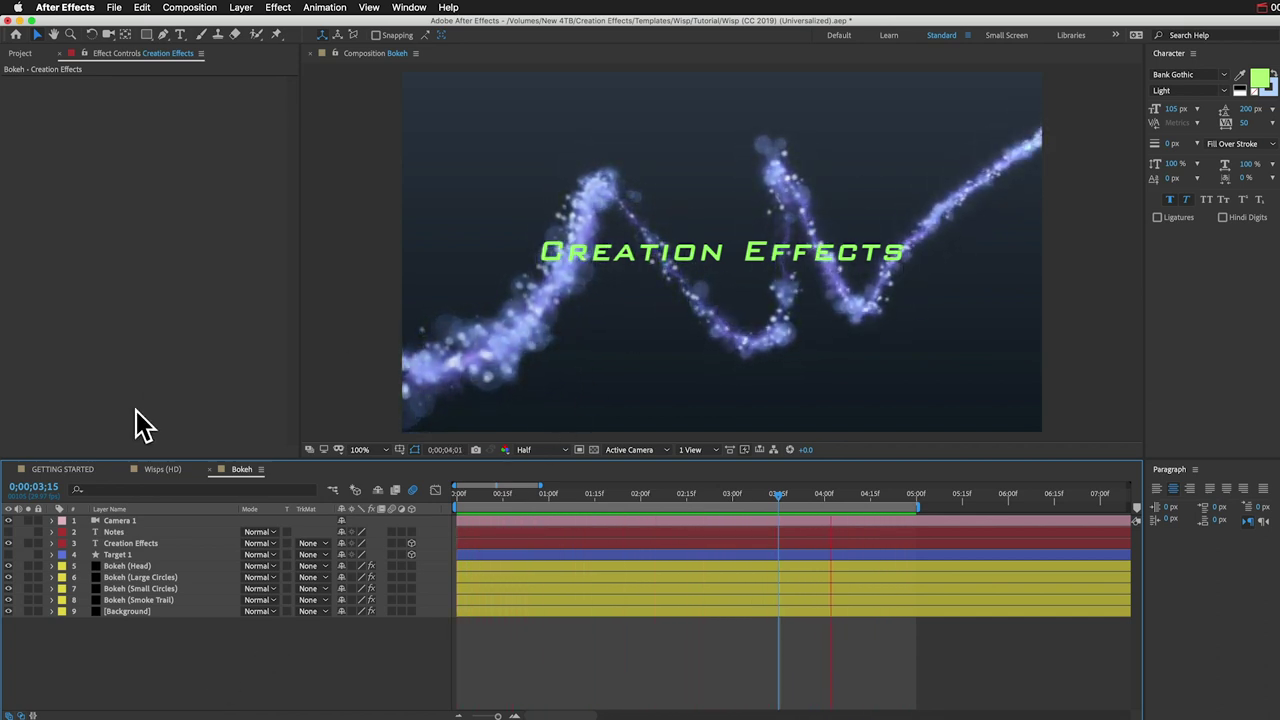
Step: Move the Creation Effects layer below Target 1, directly above the Bokeh (Head) layer
left_click(134, 566)
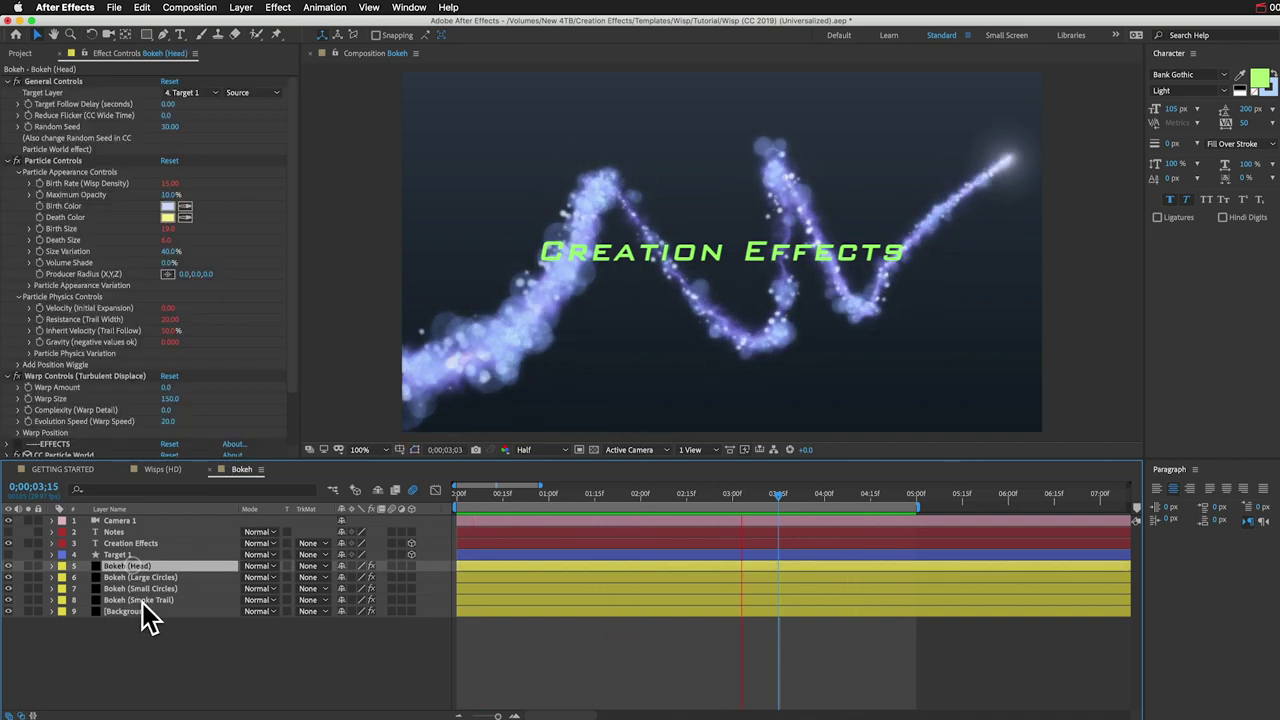
left_click(216, 598, "shift")
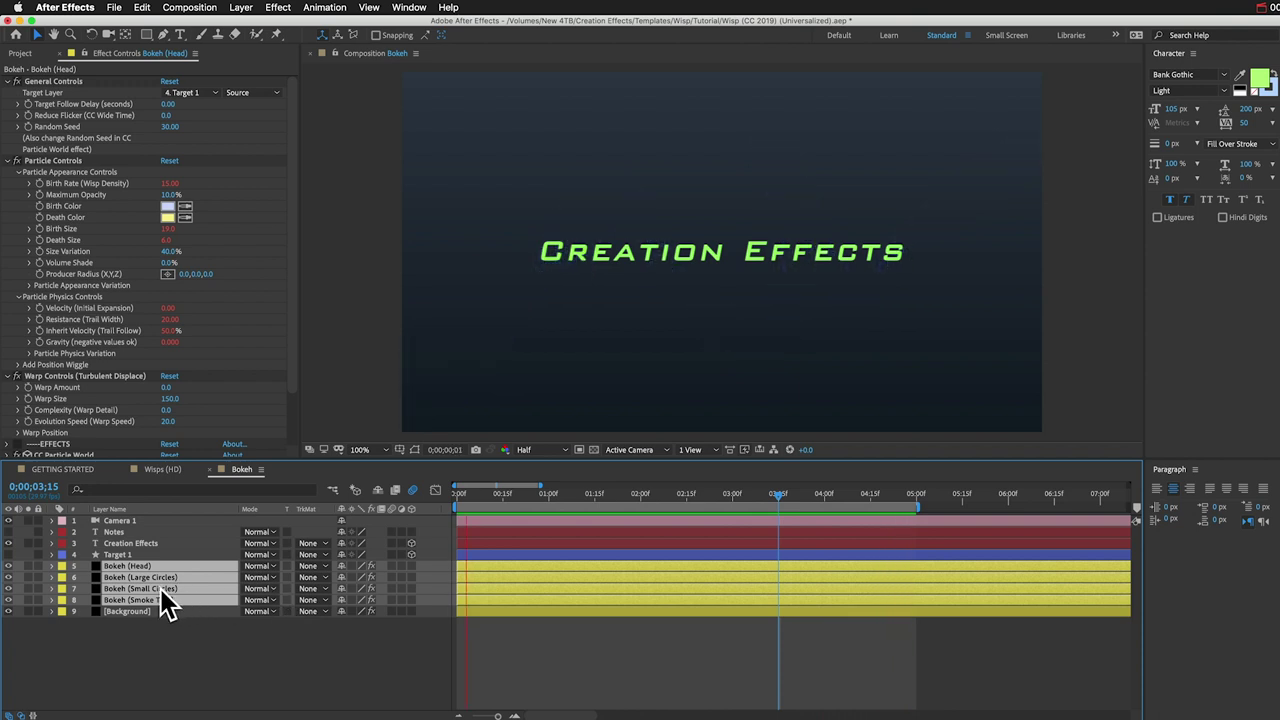
left_click_drag(128, 541, 140, 565)
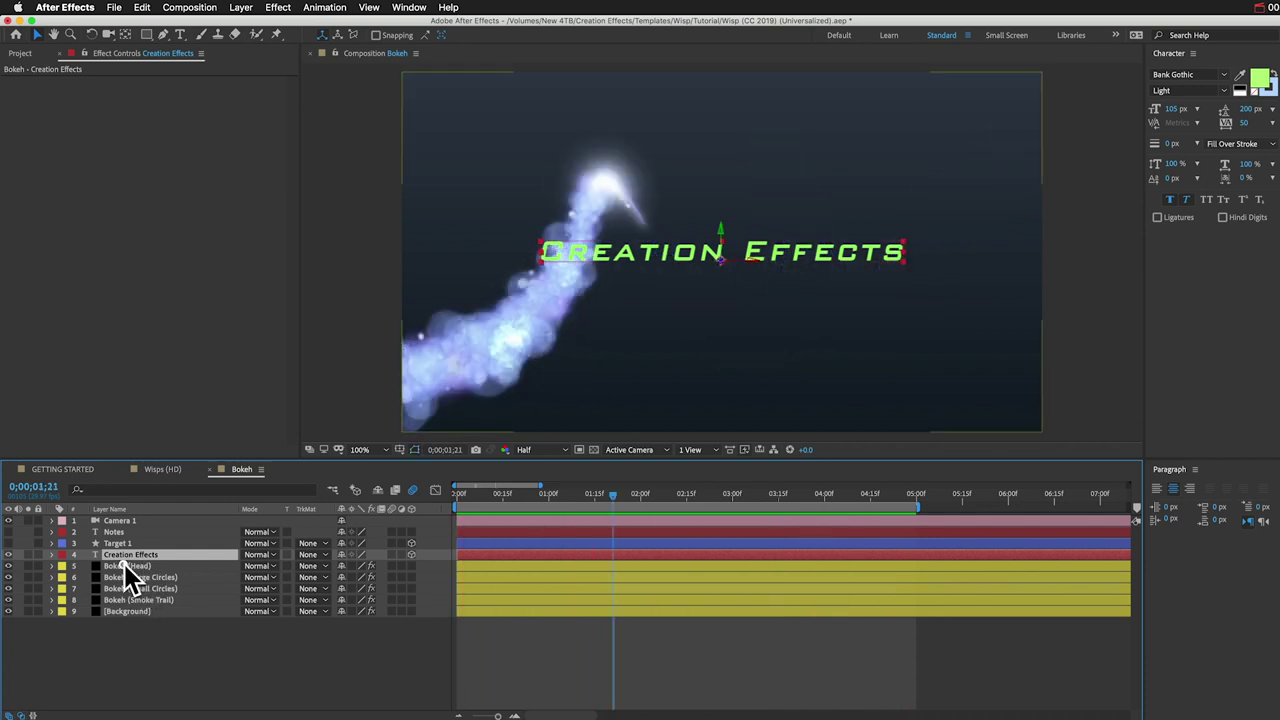
Step: Duplicate the four Bokeh layers, Head through Smoke Trail, and move the copies above the Creation Effects text layer
left_click(124, 566)
left_click(124, 601, "shift")
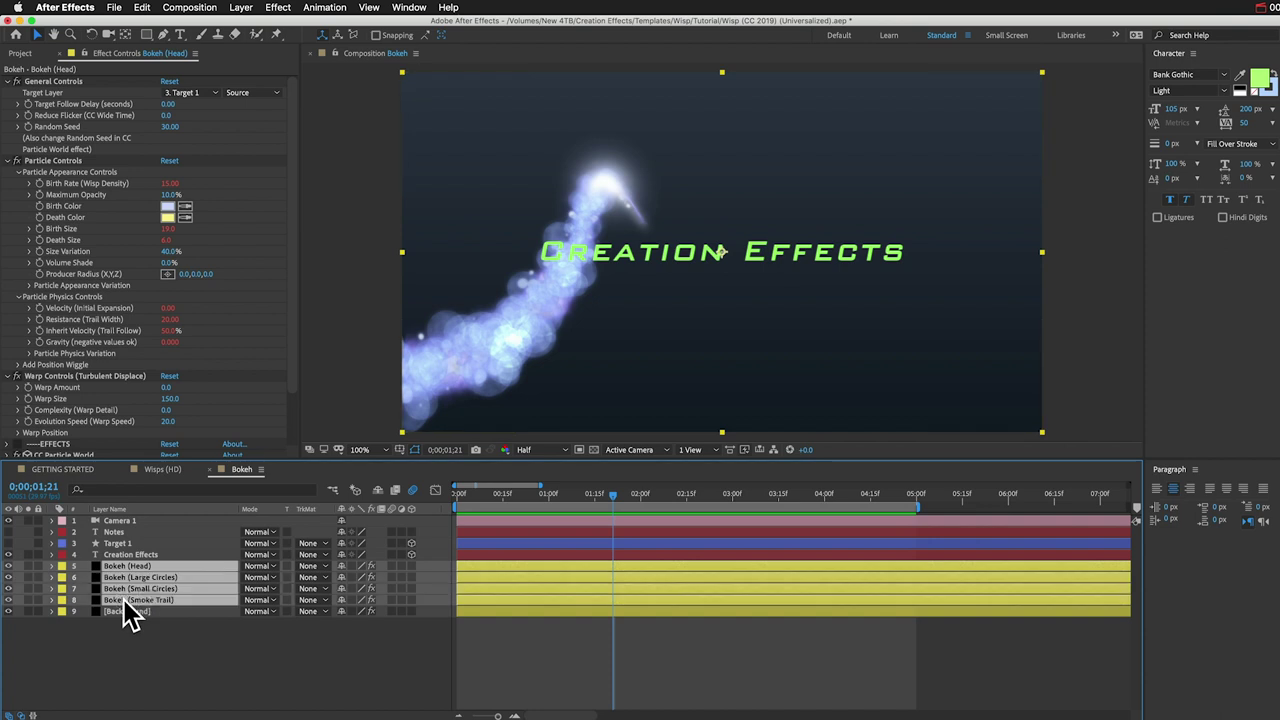
key("super+d")
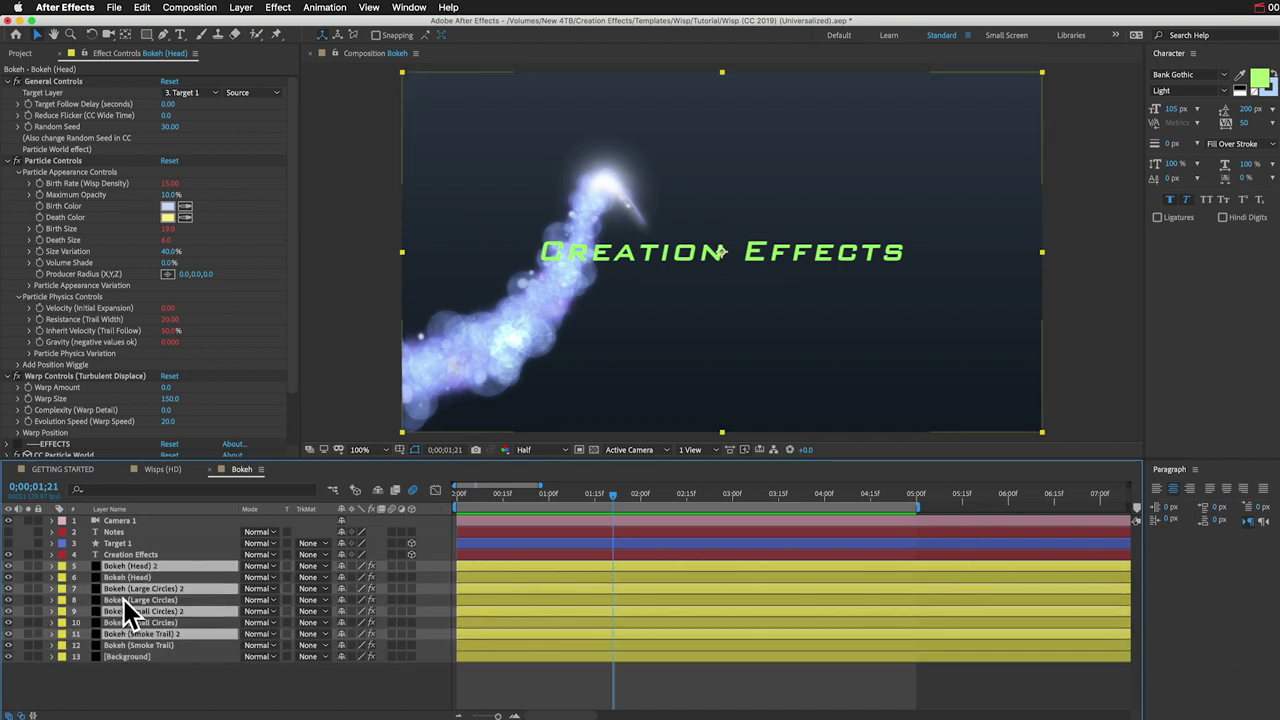
left_click_drag(132, 568, 150, 549)
left_click(150, 600)
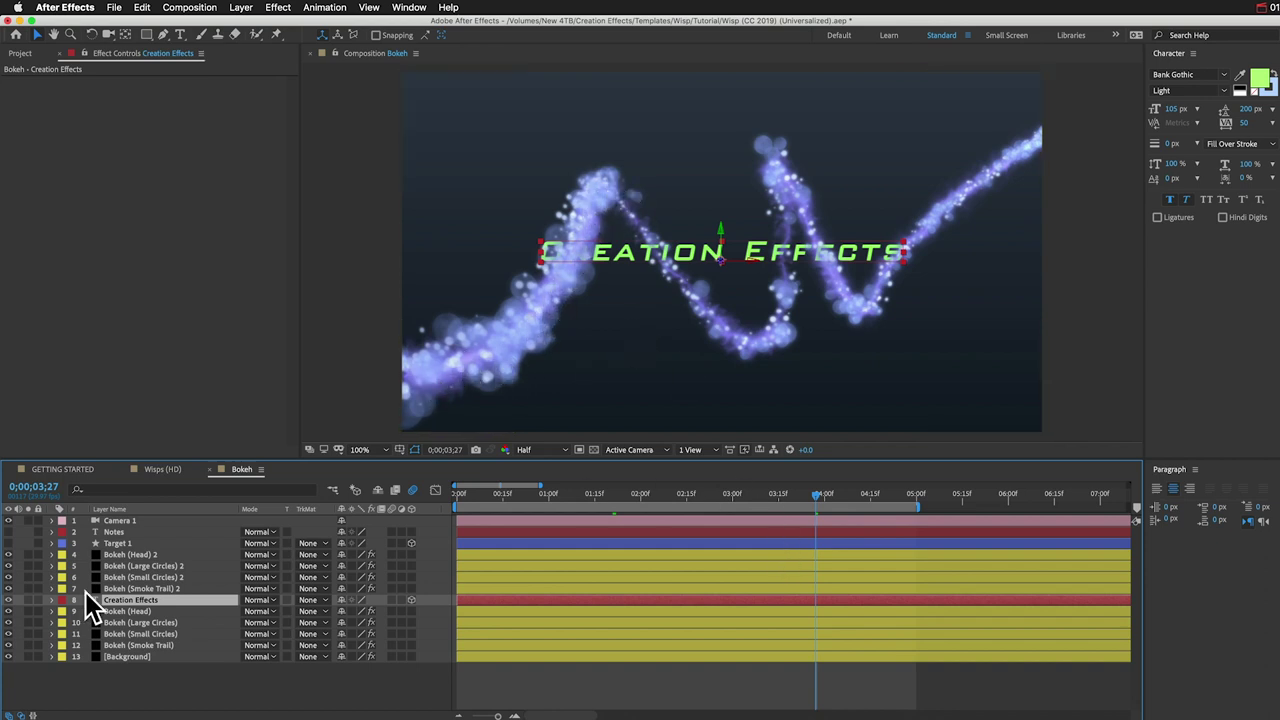
Step: Hide both sets of Bokeh layers and the Background, show Target 1, and go to 0;00;01;18
mouse_move(10, 566)
left_mouse_down()
mouse_move(9, 590)
mouse_move(8, 548)
left_mouse_up()
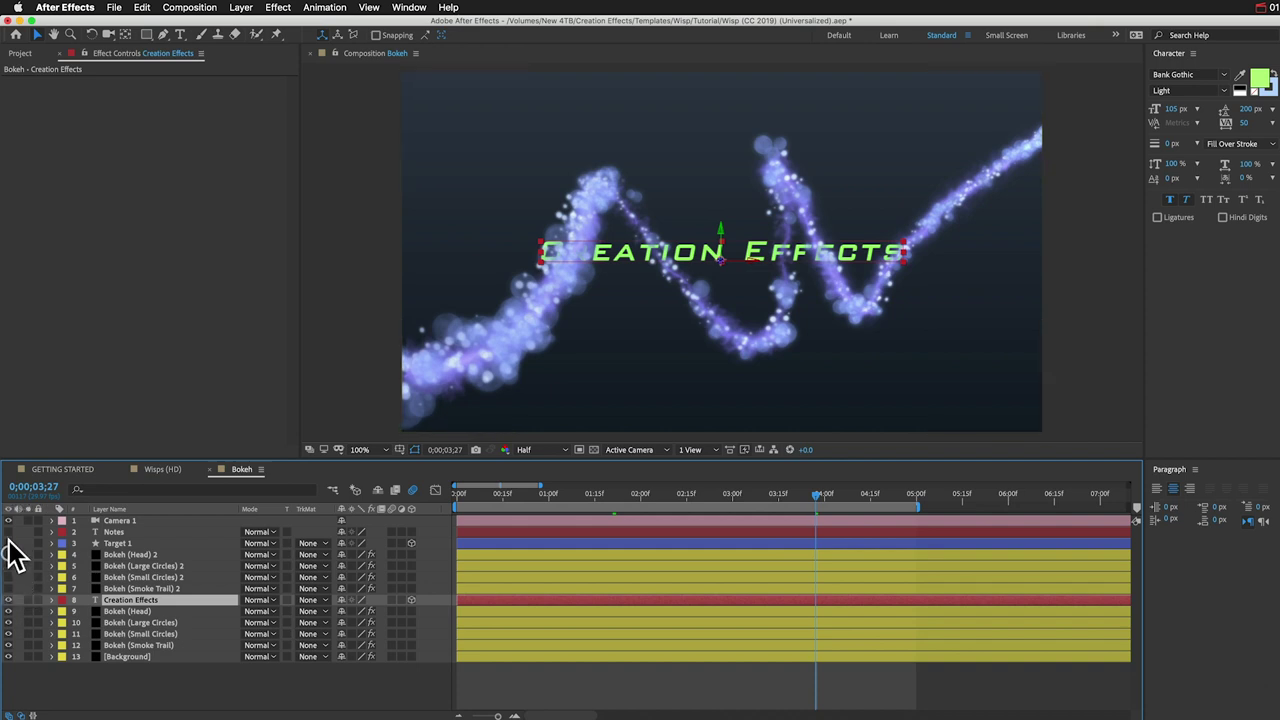
left_click_drag(9, 611, 11, 677)
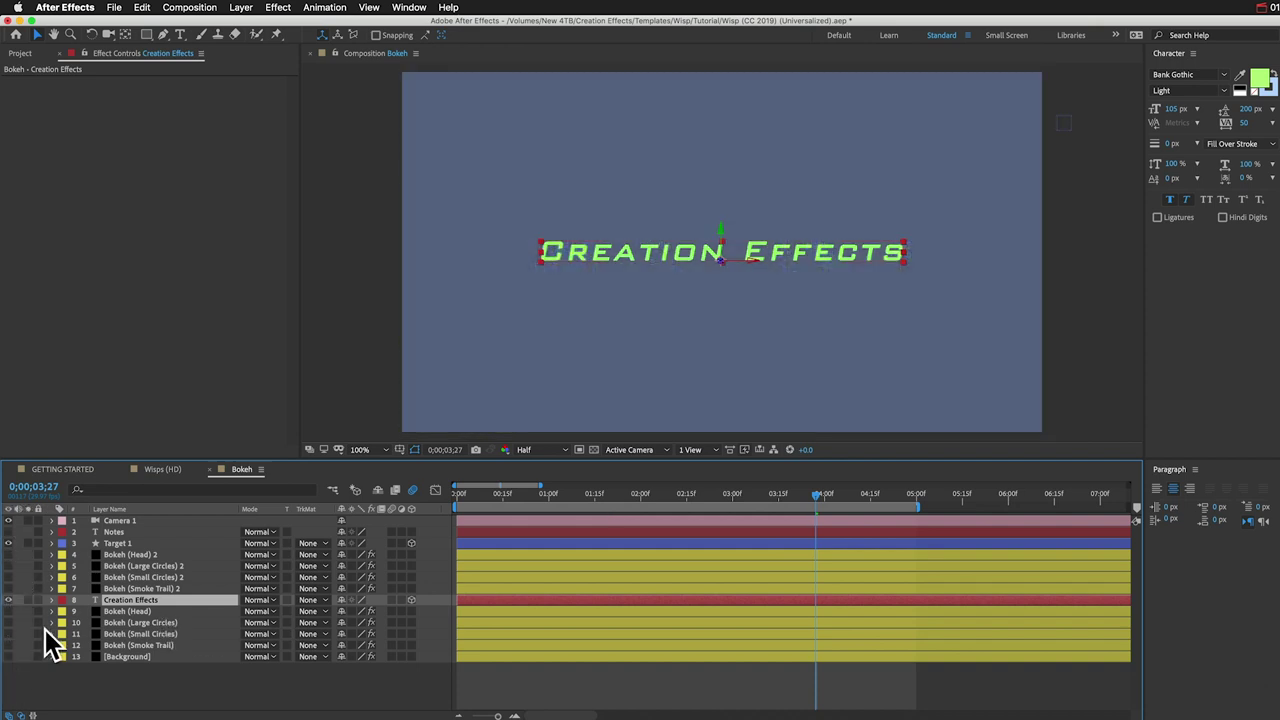
left_click_drag(528, 492, 603, 494)
left_click(588, 554)
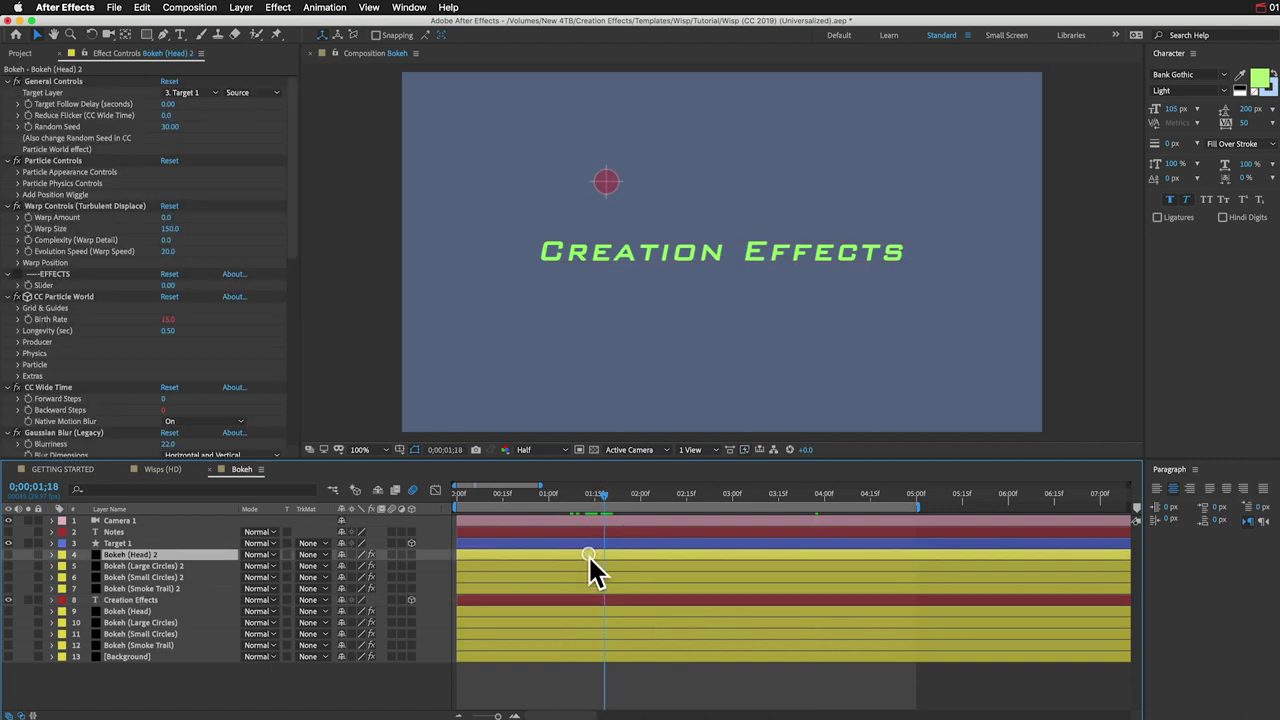
left_click(592, 589, "shift")
left_click(598, 612)
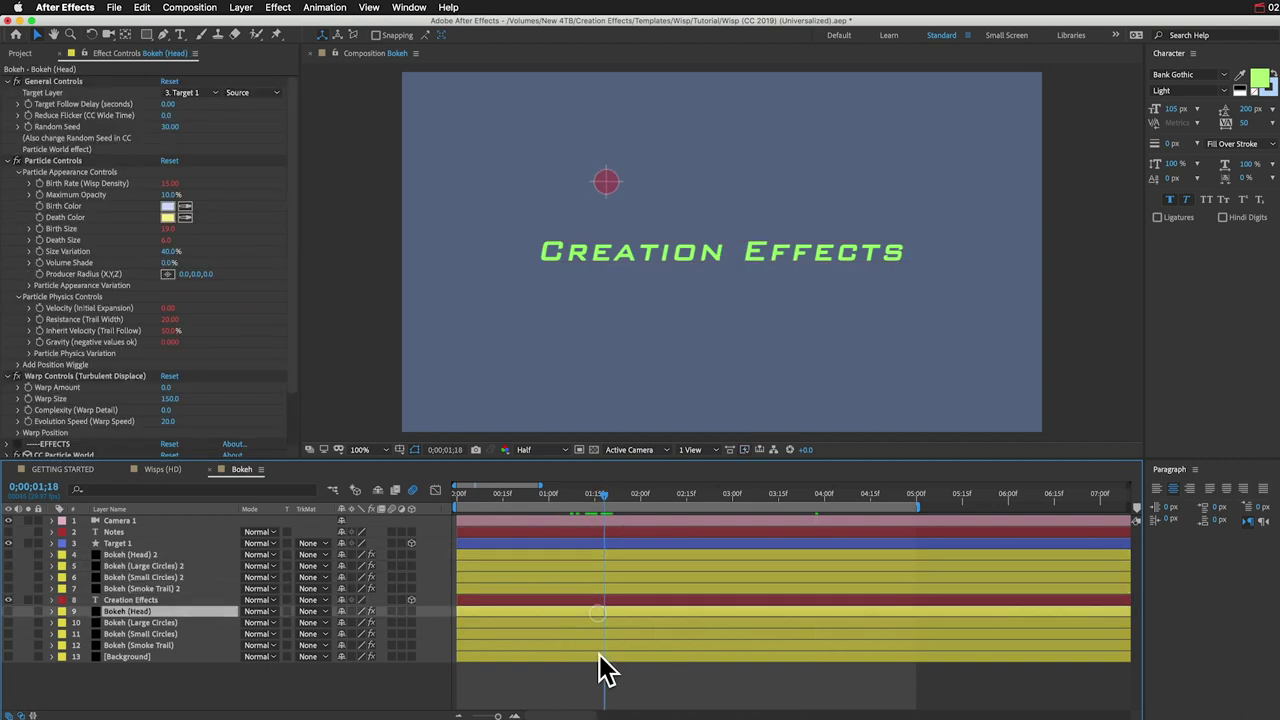
left_click(600, 648, "shift")
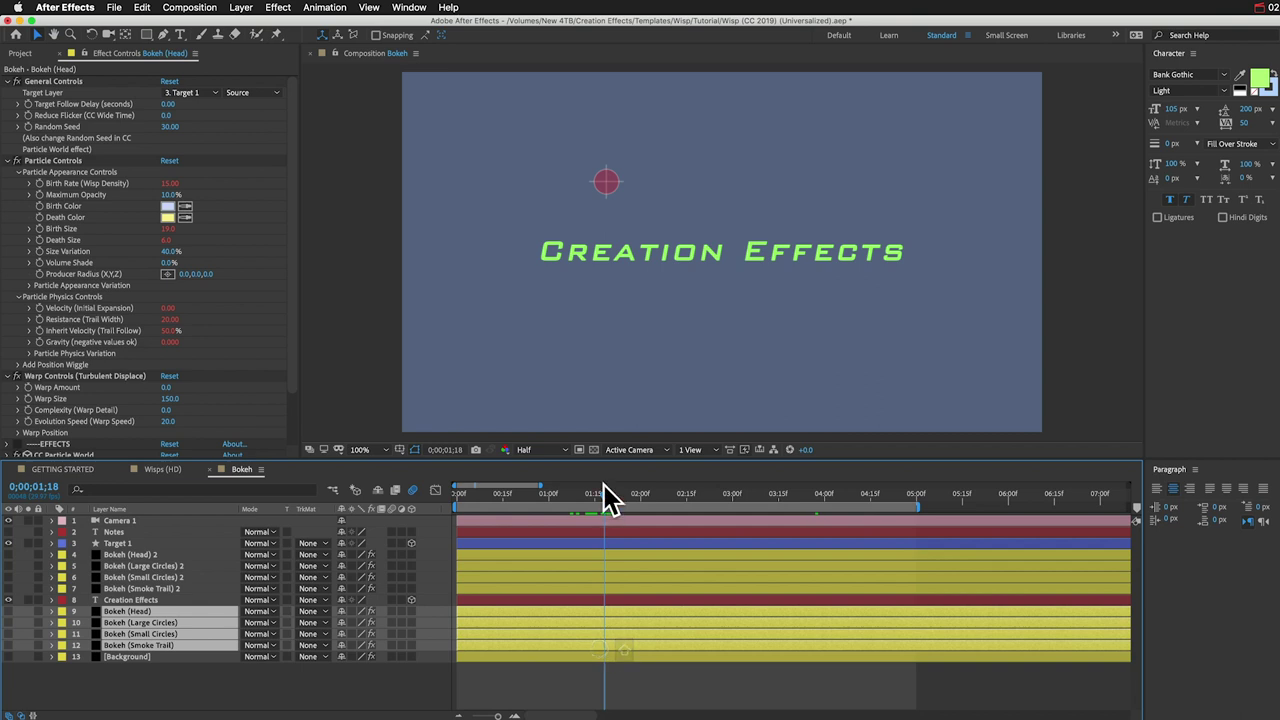
Step: On Bokeh (Head) 2, keyframe Birth Rate (Wisp Density) at 0;00;01;18 and set it to 0 at 0;00;01;19
left_click(588, 551)
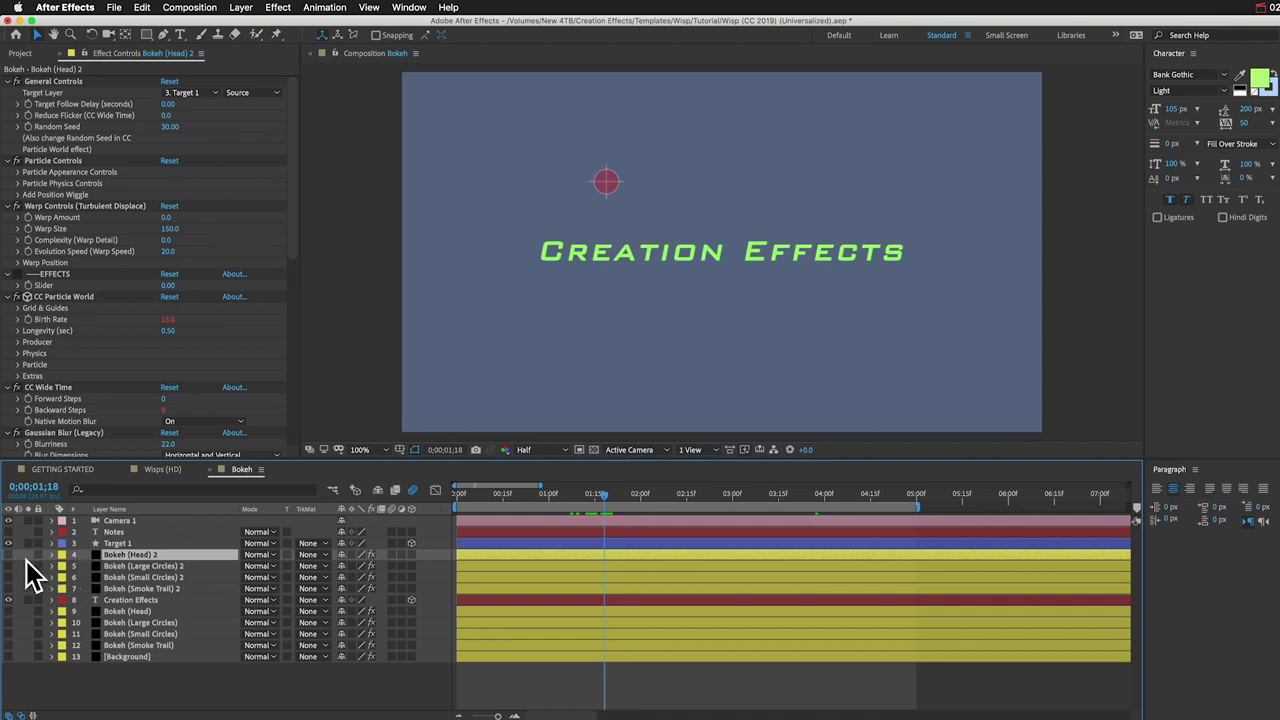
left_click(18, 172)
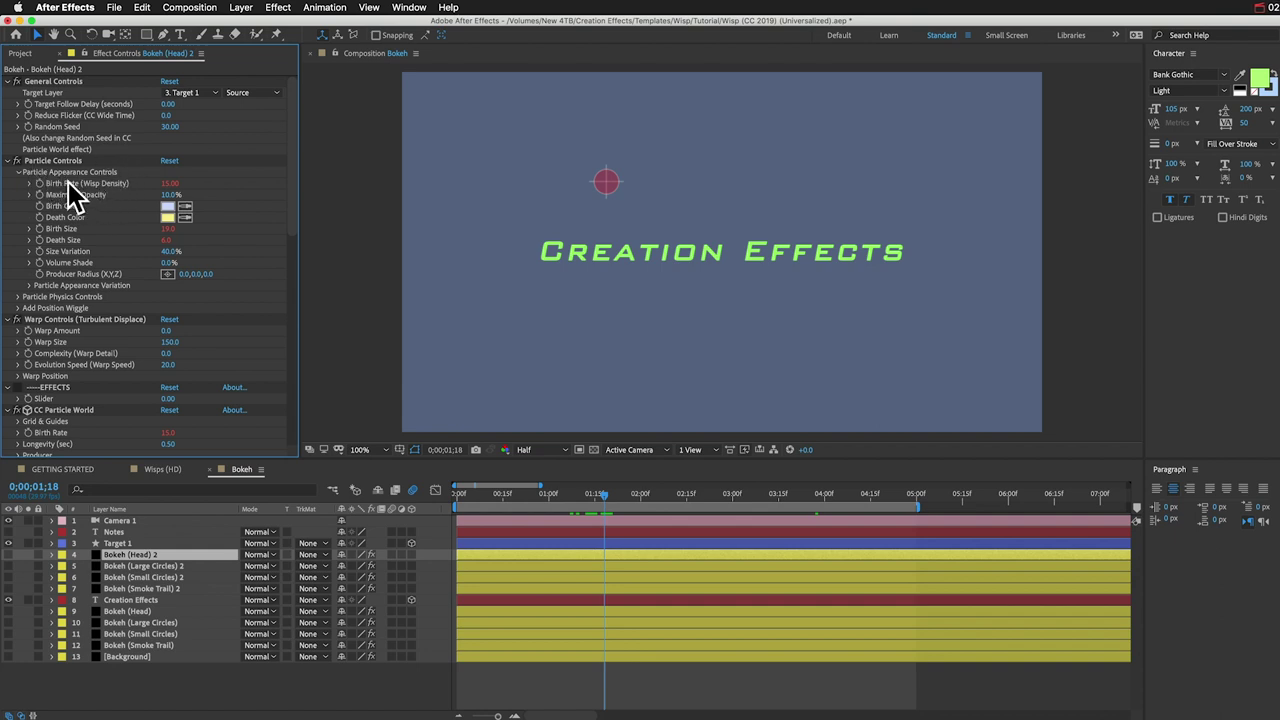
left_click(37, 185)
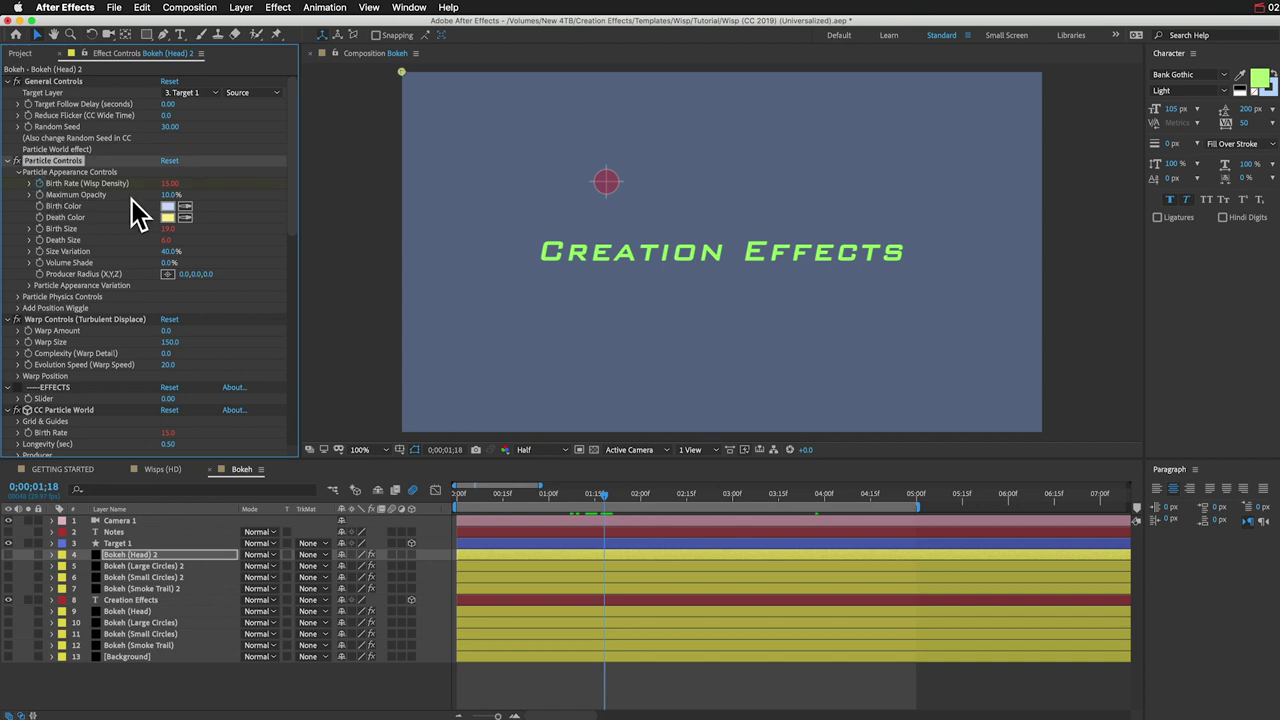
left_click(172, 186)
type("0")
key("Return")
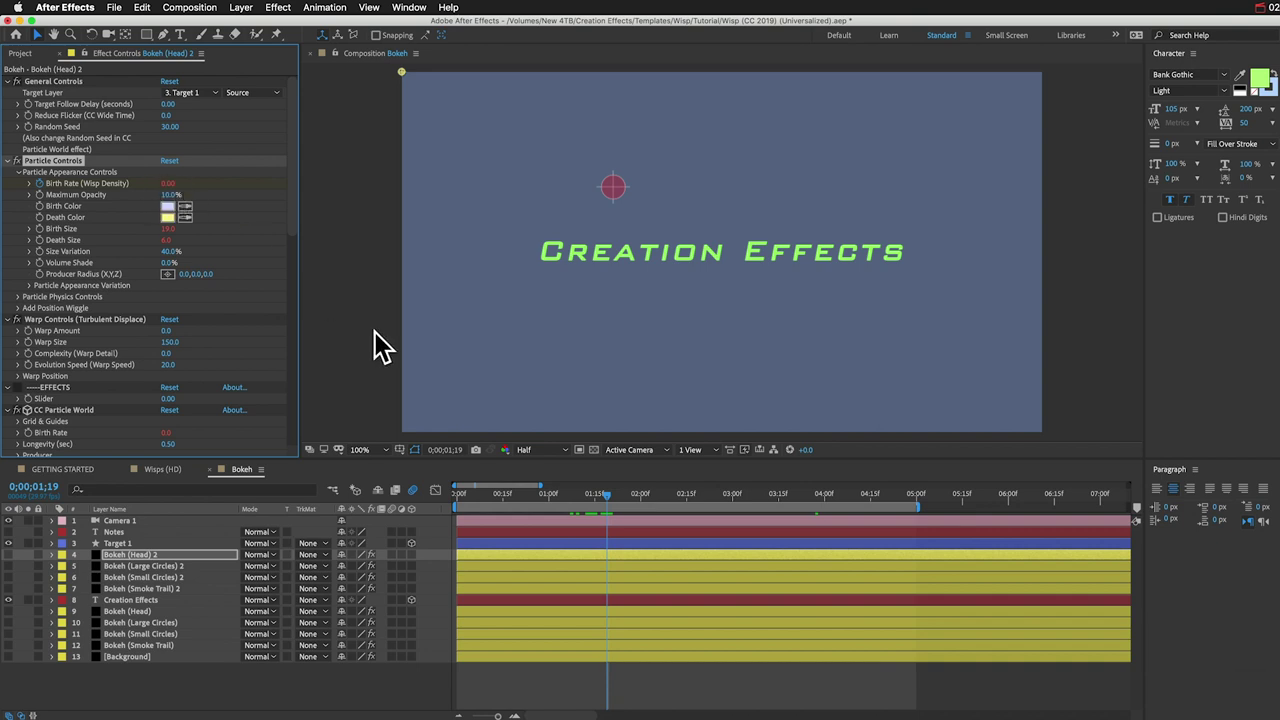
Step: Reveal Bokeh (Head) 2's keyframes and keyframe Bokeh (Large Circles) 2's Birth Rate at 0;00;01;18, with 0 at 0;00;01;19
key("u")
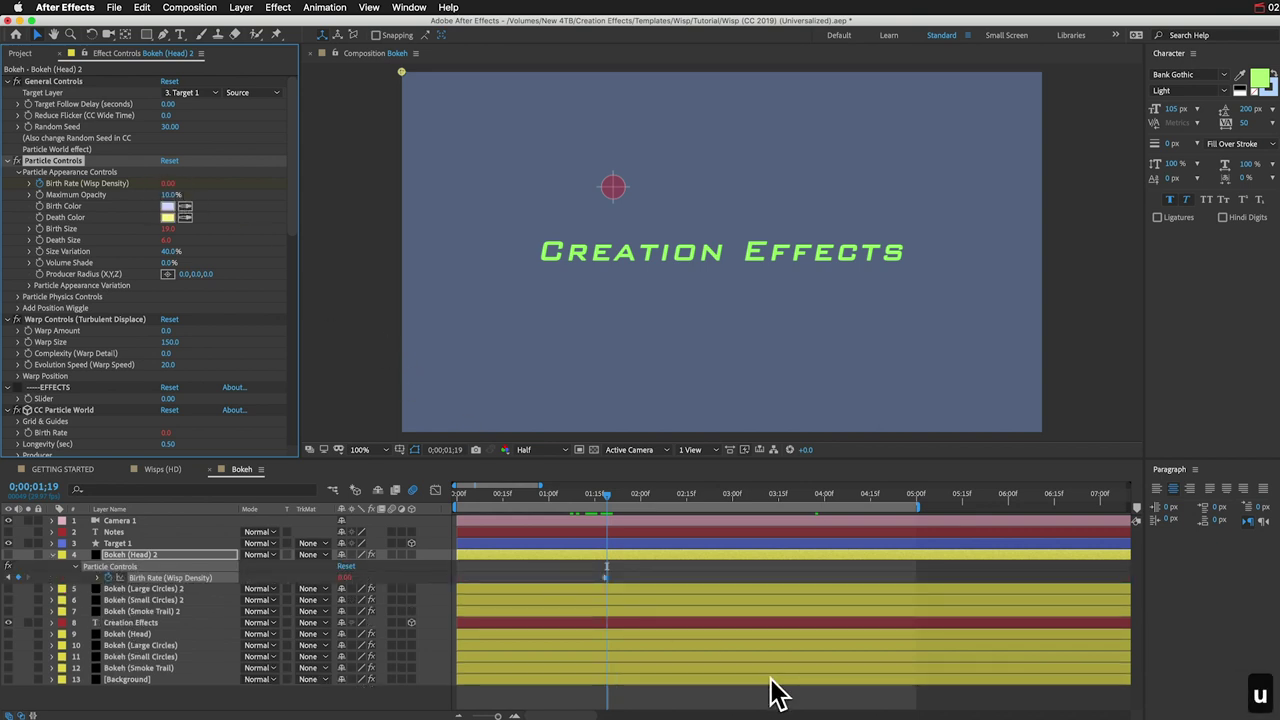
key("equal")
key("equal")
scroll(933, 610, "left", 5)
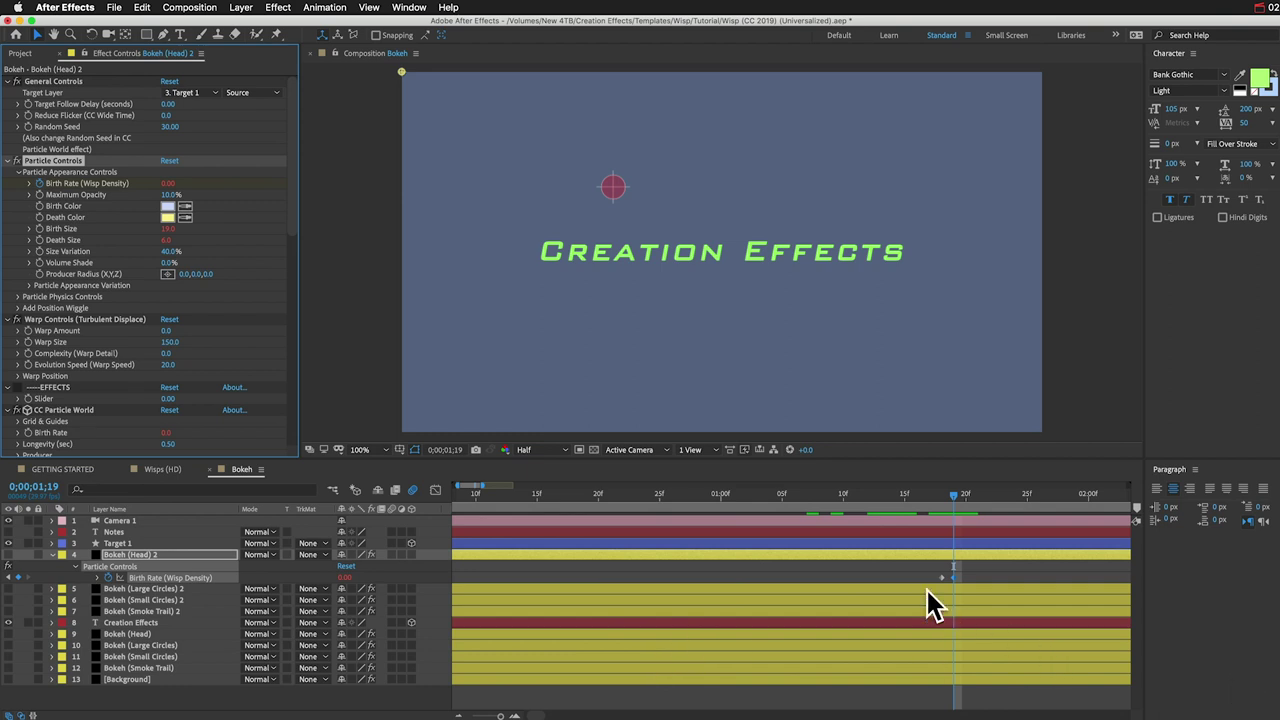
scroll(951, 575, "right", 3)
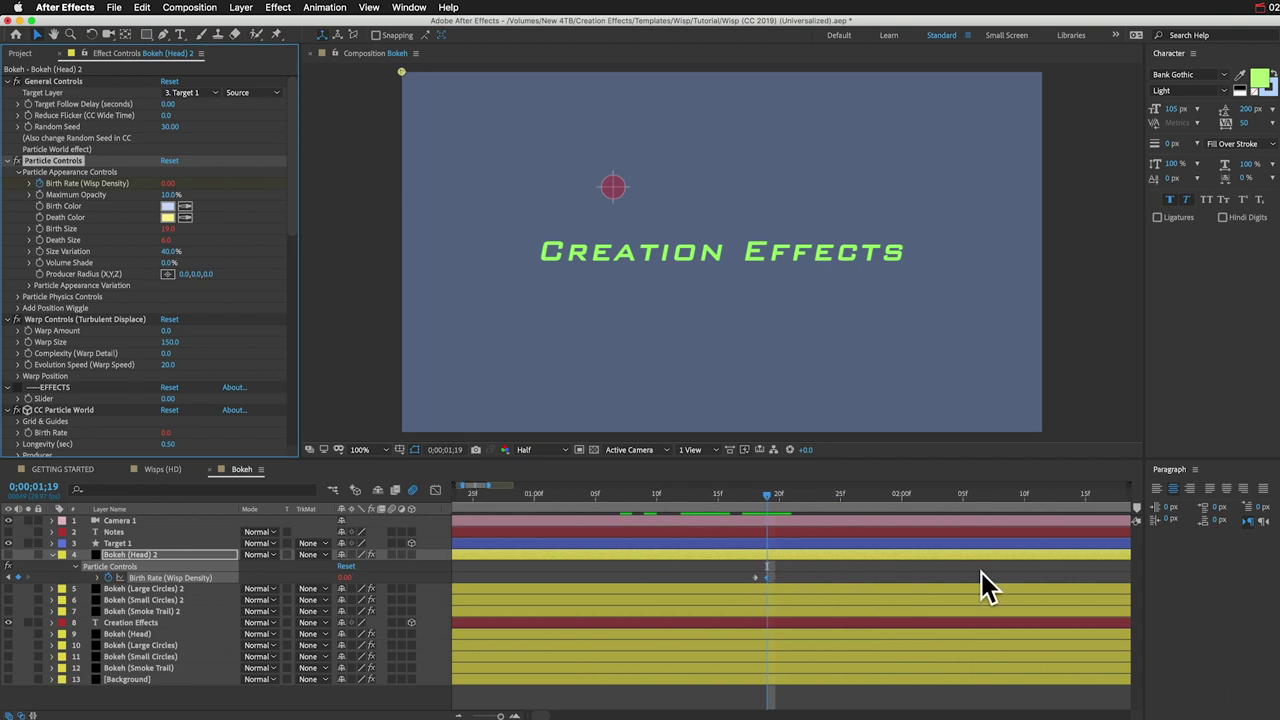
left_click(794, 588)
left_click_drag(767, 494, 755, 494)
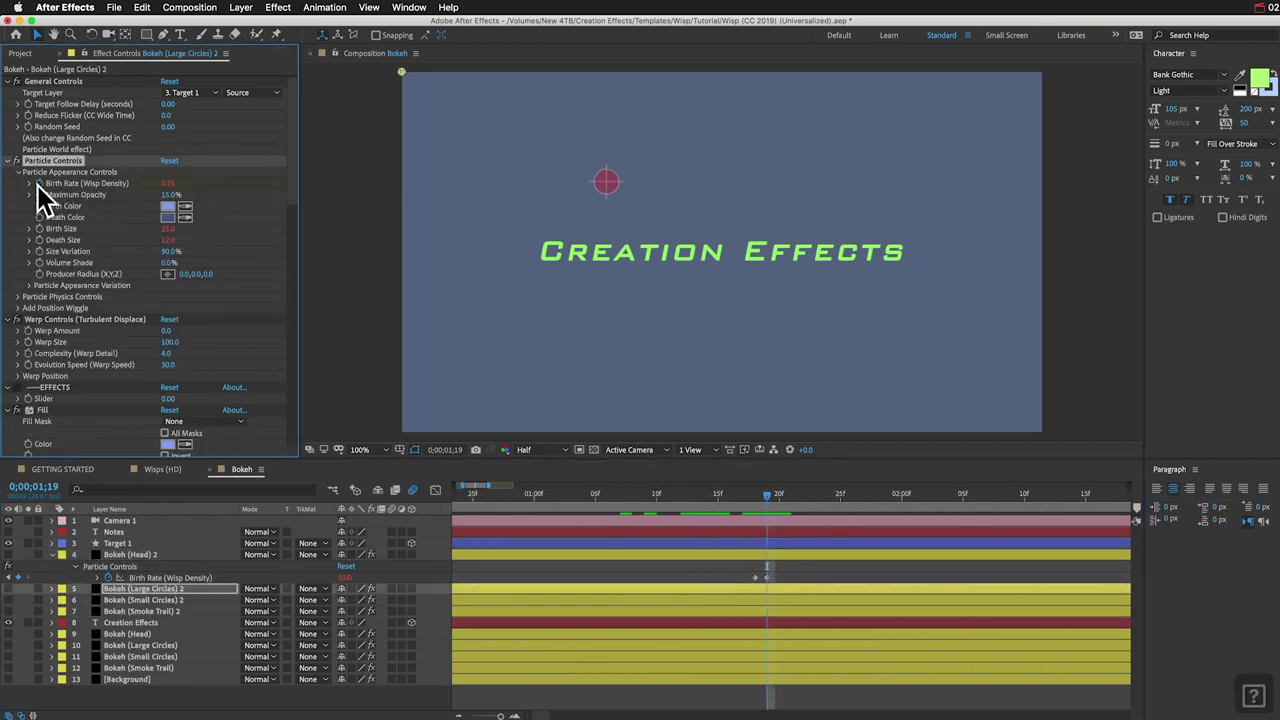
Step: Keyframe Birth Rate on Bokeh (Small Circles) 2 and Bokeh (Smoke Trail) 2 at 0;00;01;18, and set it to 0 at 0;00;01;19
left_click(734, 600)
key("Page_Down")
left_click(172, 183)
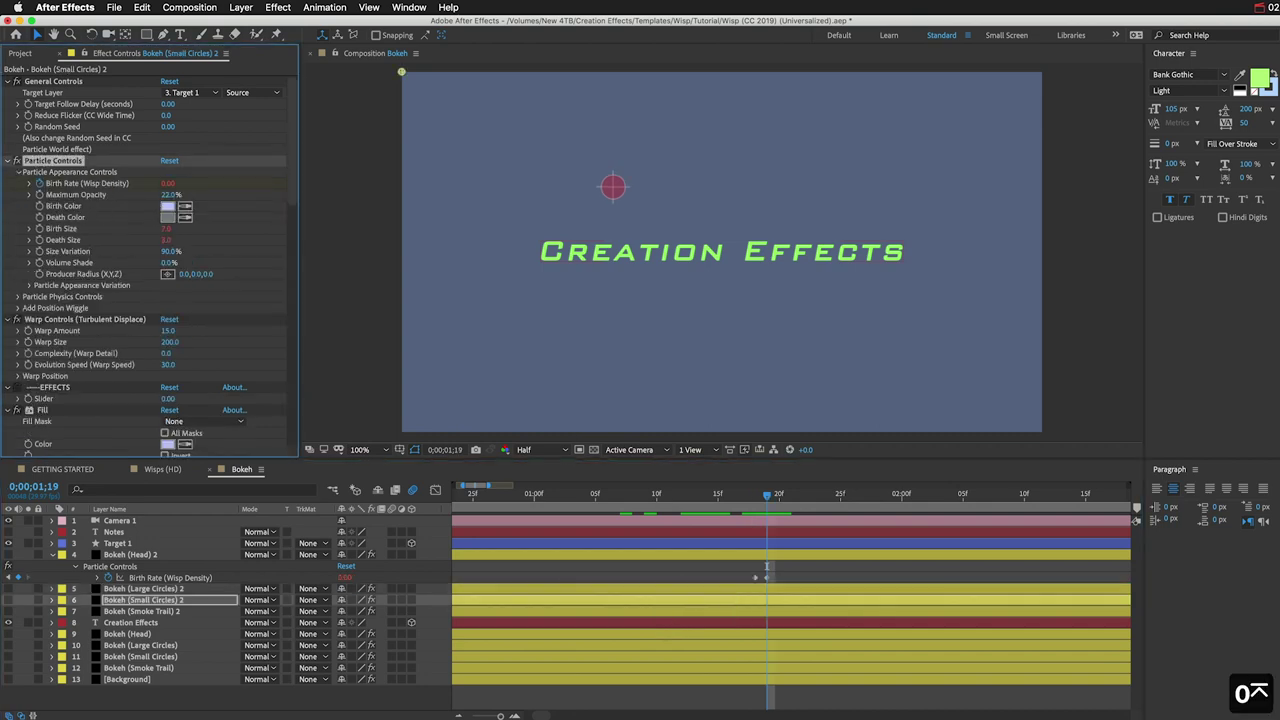
type("0")
key("Return")
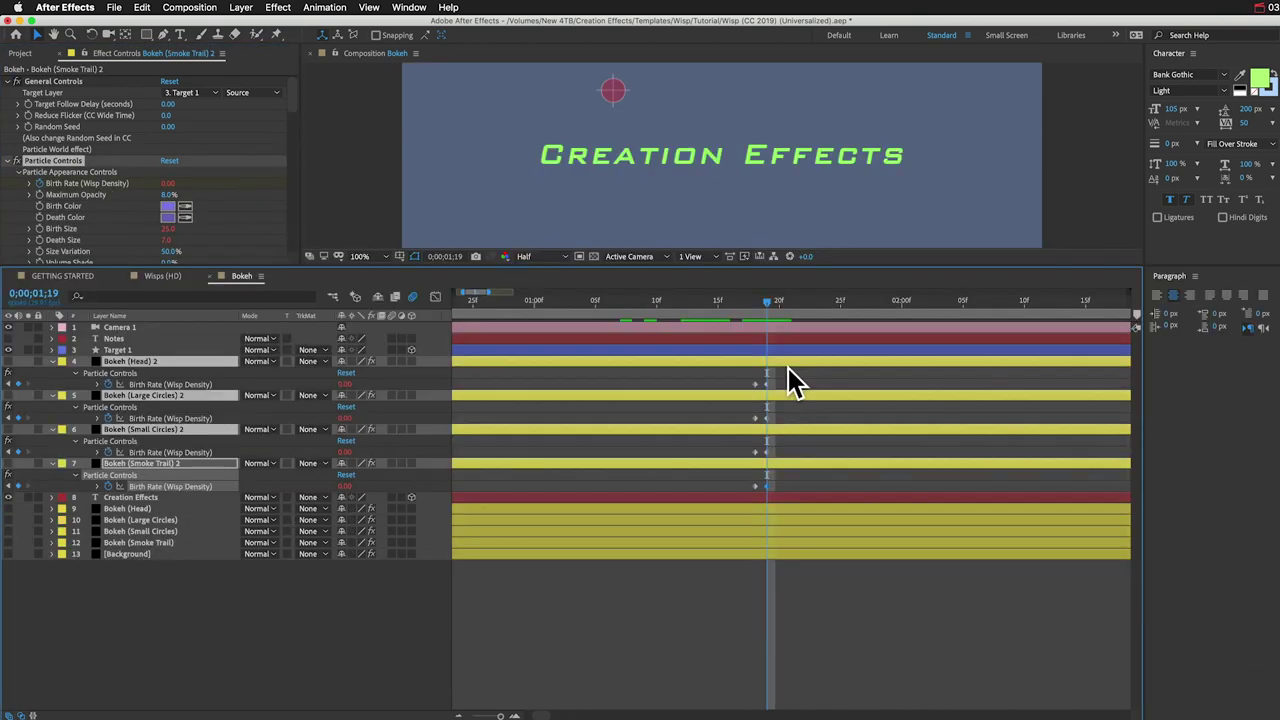
Step: On the original Bokeh (Head) layer, set Birth Rate (Wisp Density) to 0 at 0;00;01;18 and start keyframing it
left_click(759, 300)
left_click(771, 508)
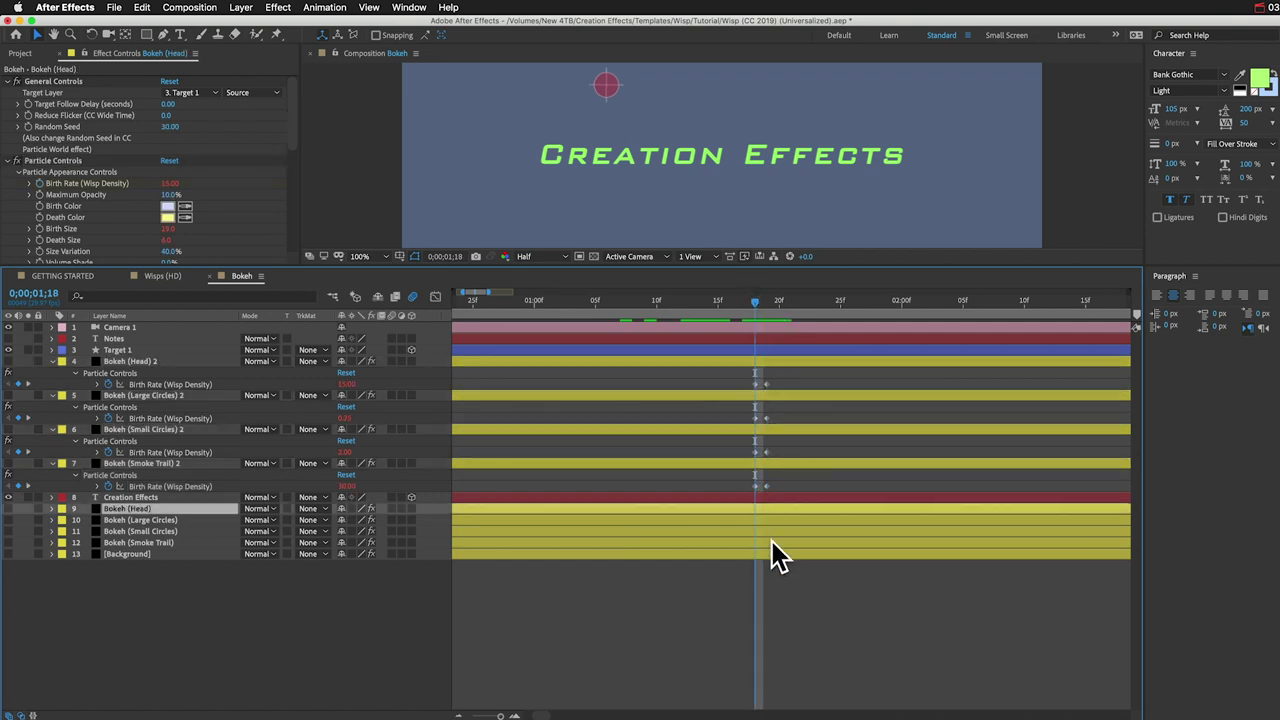
left_click(772, 540, "shift")
left_click(228, 612)
left_click(135, 508)
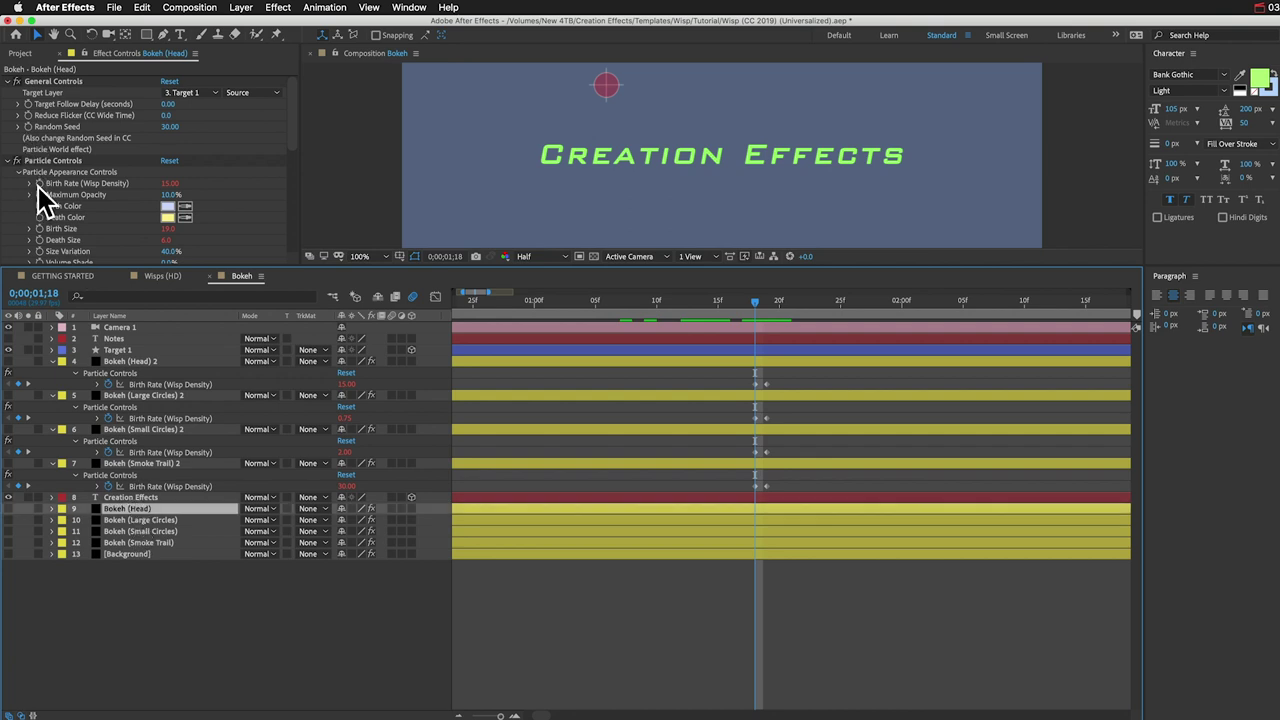
left_click(170, 184)
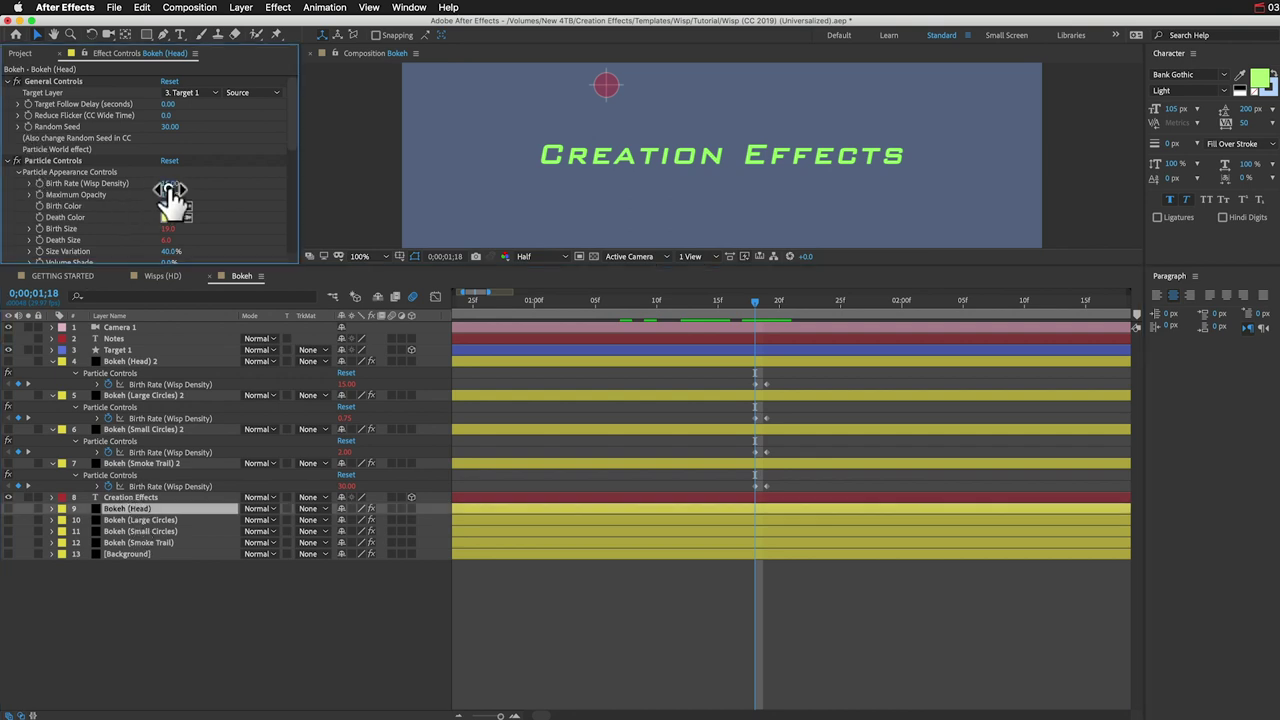
type("0")
key("Return")
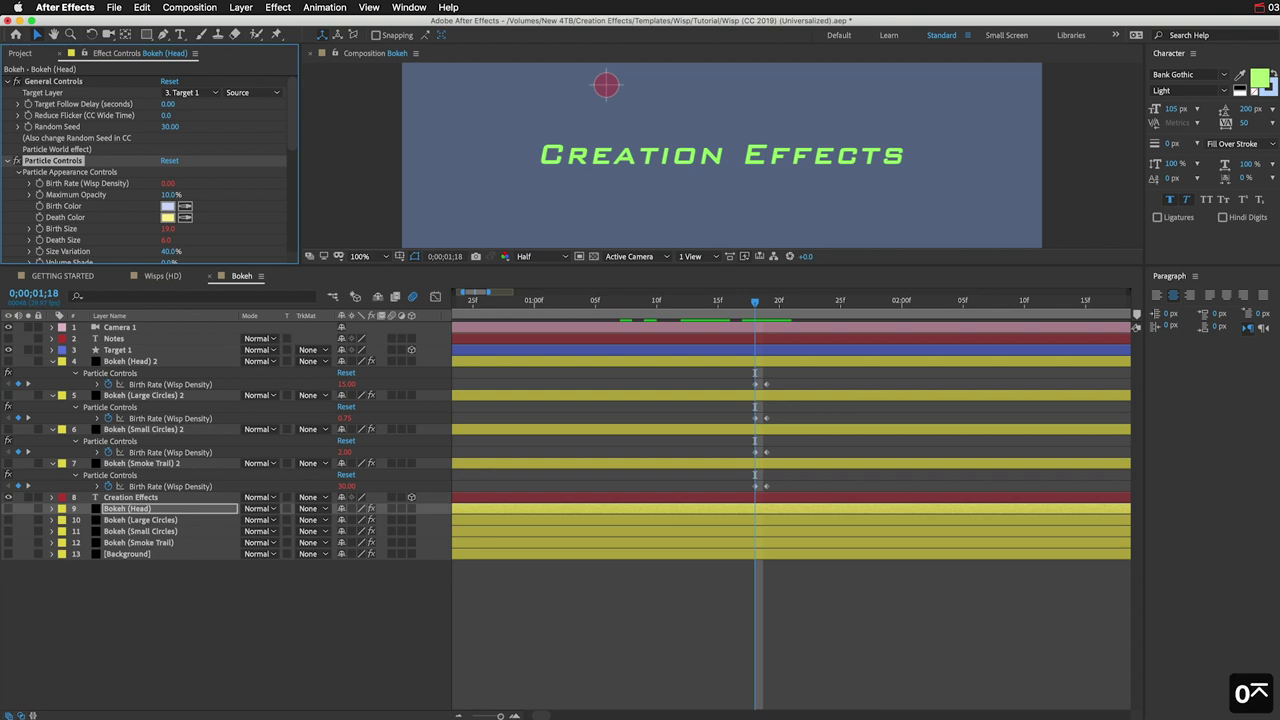
left_click(41, 184)
Step: Set Bokeh (Head)'s Birth Rate to 15 at 0;00;01;19 and reveal its keyframes in the timeline
key("Page_Down")
left_click(172, 186)
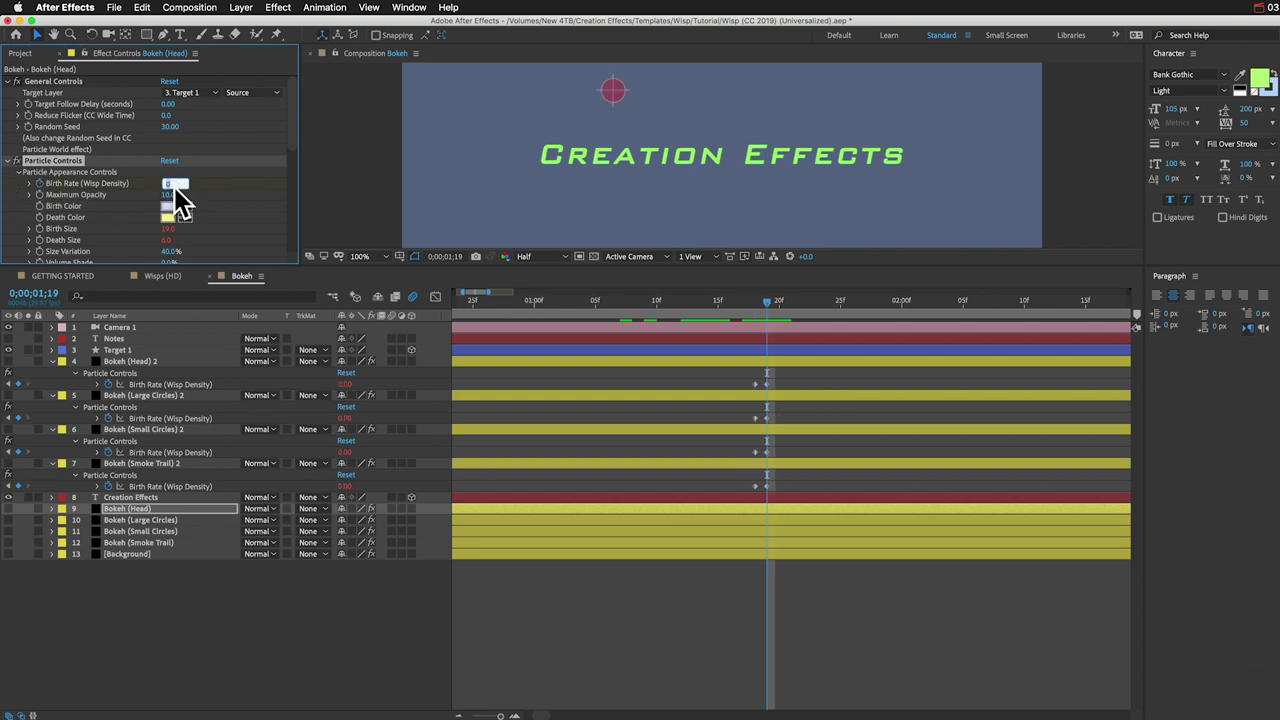
type("15")
key("Return")
key("u")
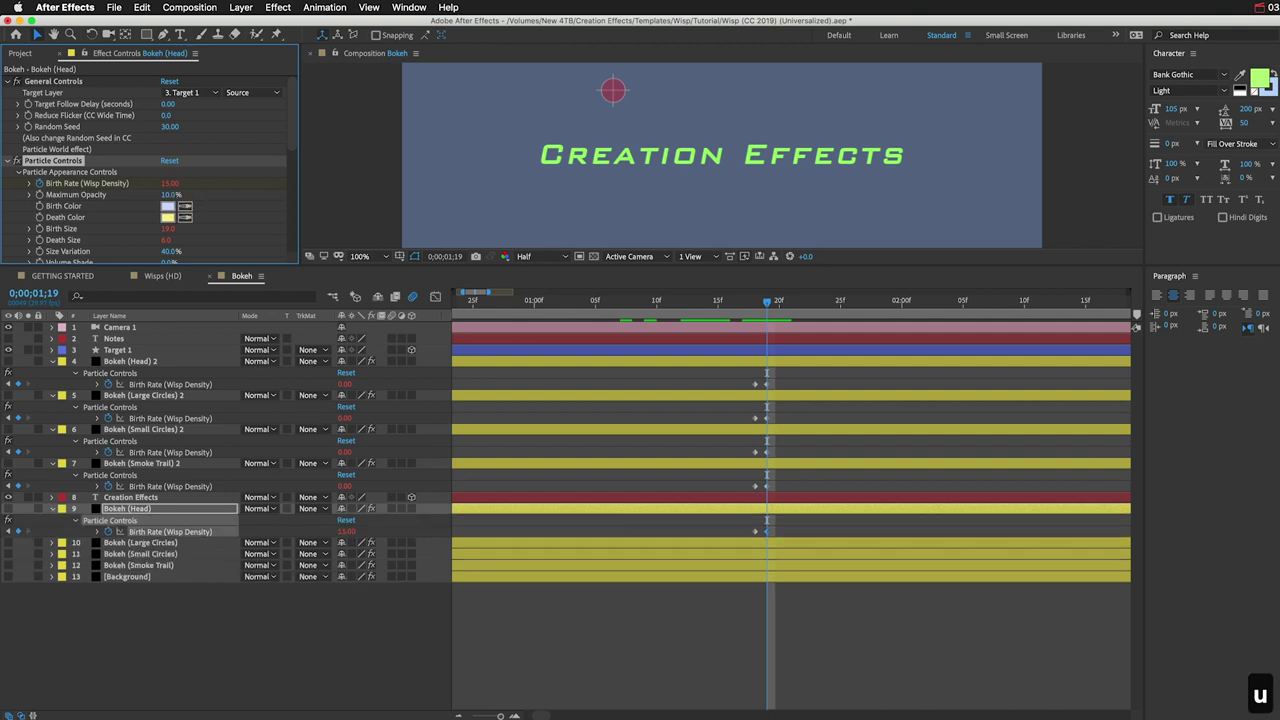
Step: Keyframe Birth Rate on the original Large Circles, Small Circles and Smoke Trail layers from 0 at 0;00;01;18 to 0.75, 2 and 30 at 0;00;01;19
left_click(158, 543)
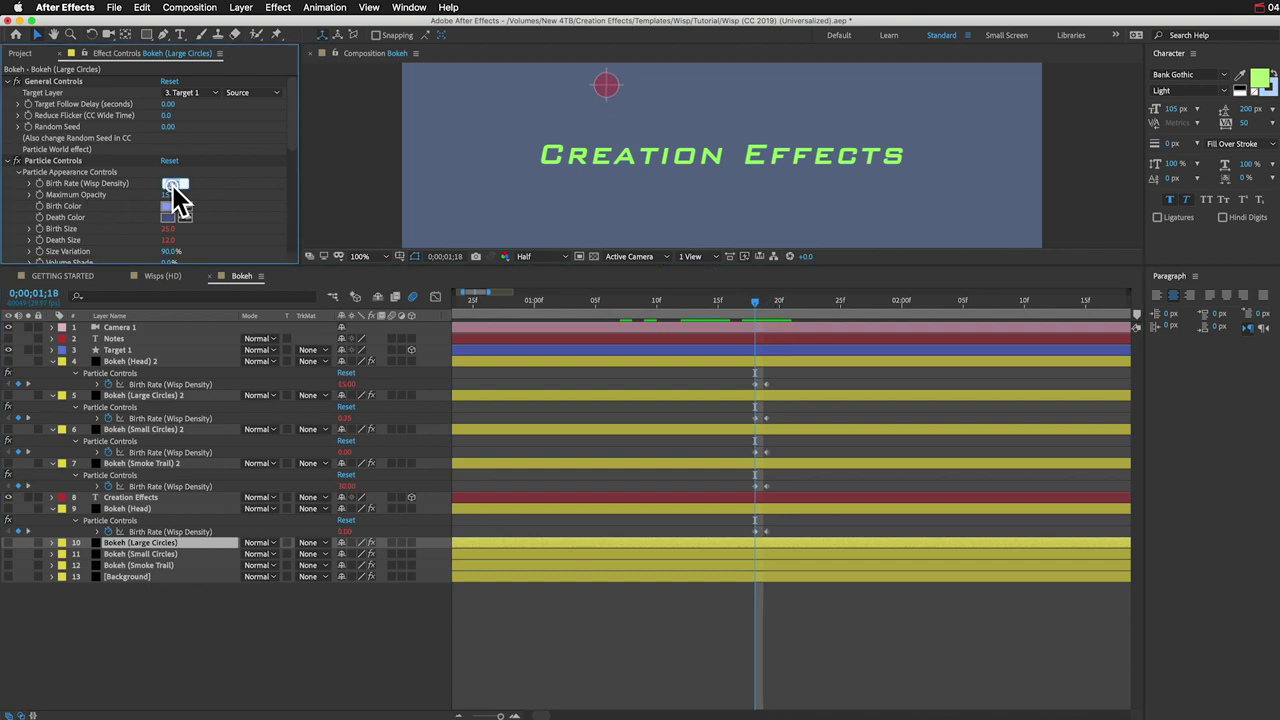
left_click(140, 553)
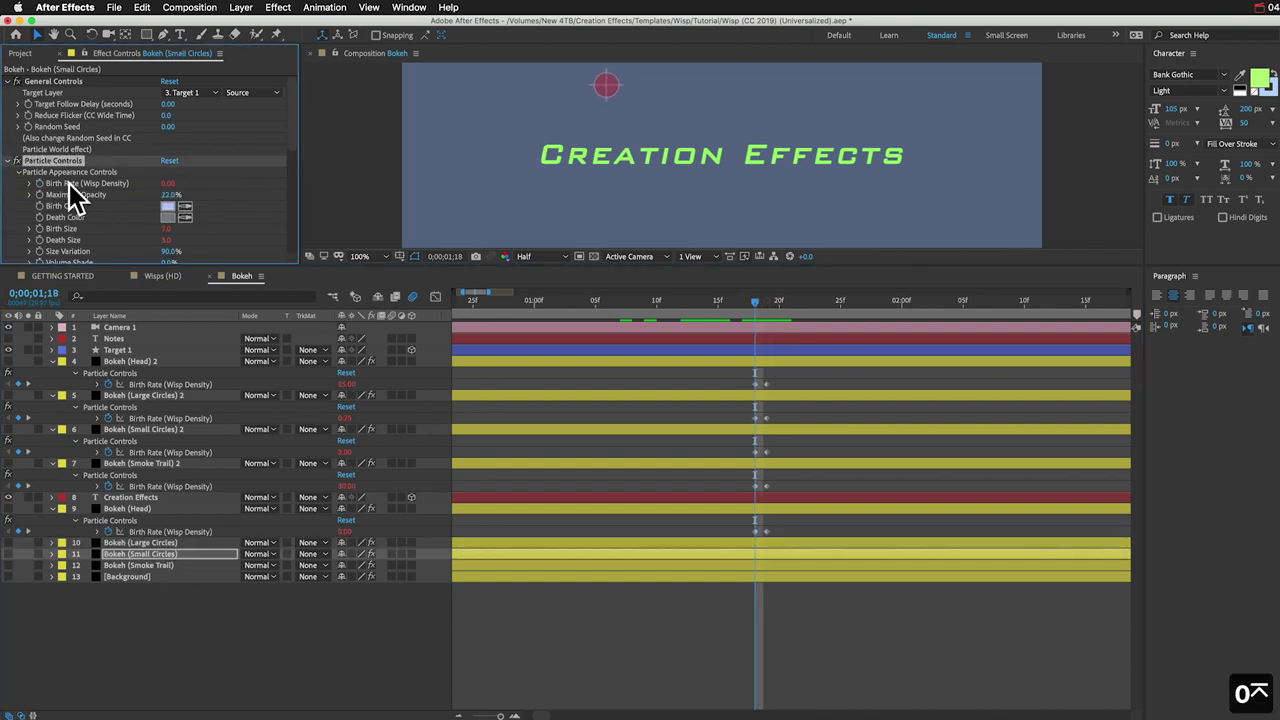
key("super+Down")
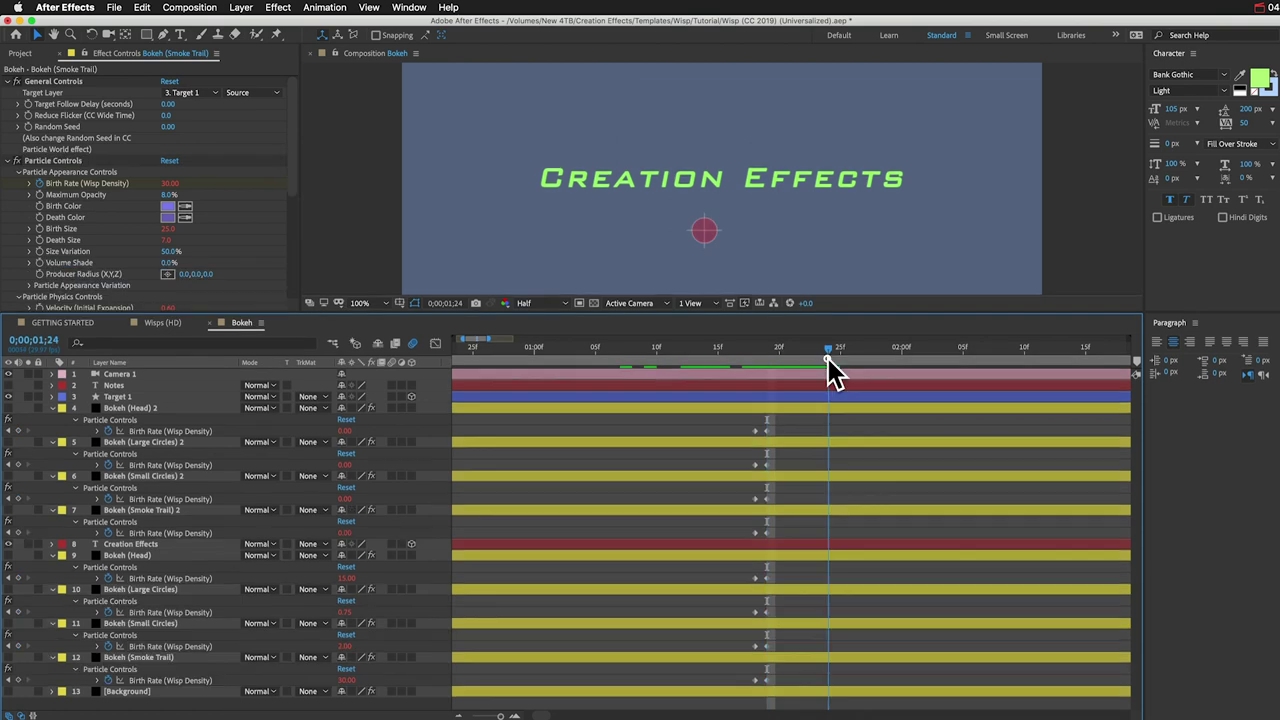
Step: Copy Bokeh (Head) 2's two Birth Rate keyframes to 0;00;01;25 and reverse their order
left_click_drag(828, 358, 836, 359)
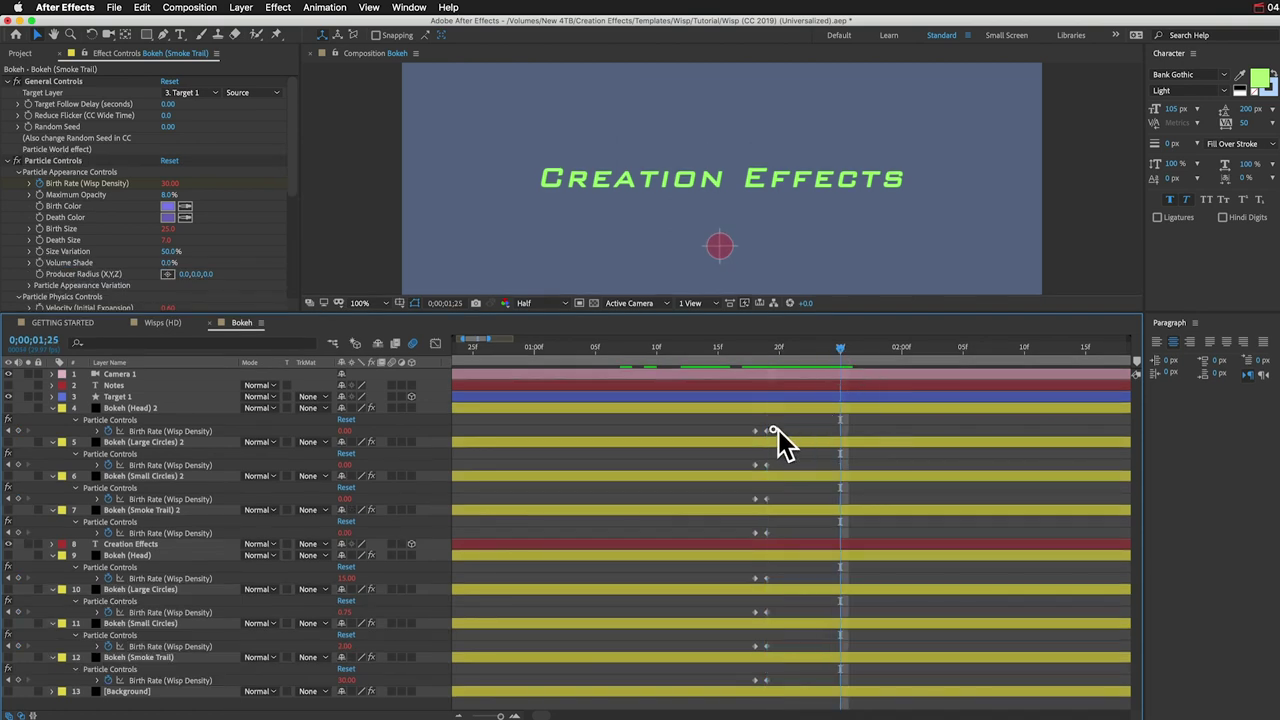
left_click_drag(790, 430, 744, 427)
key("super+c")
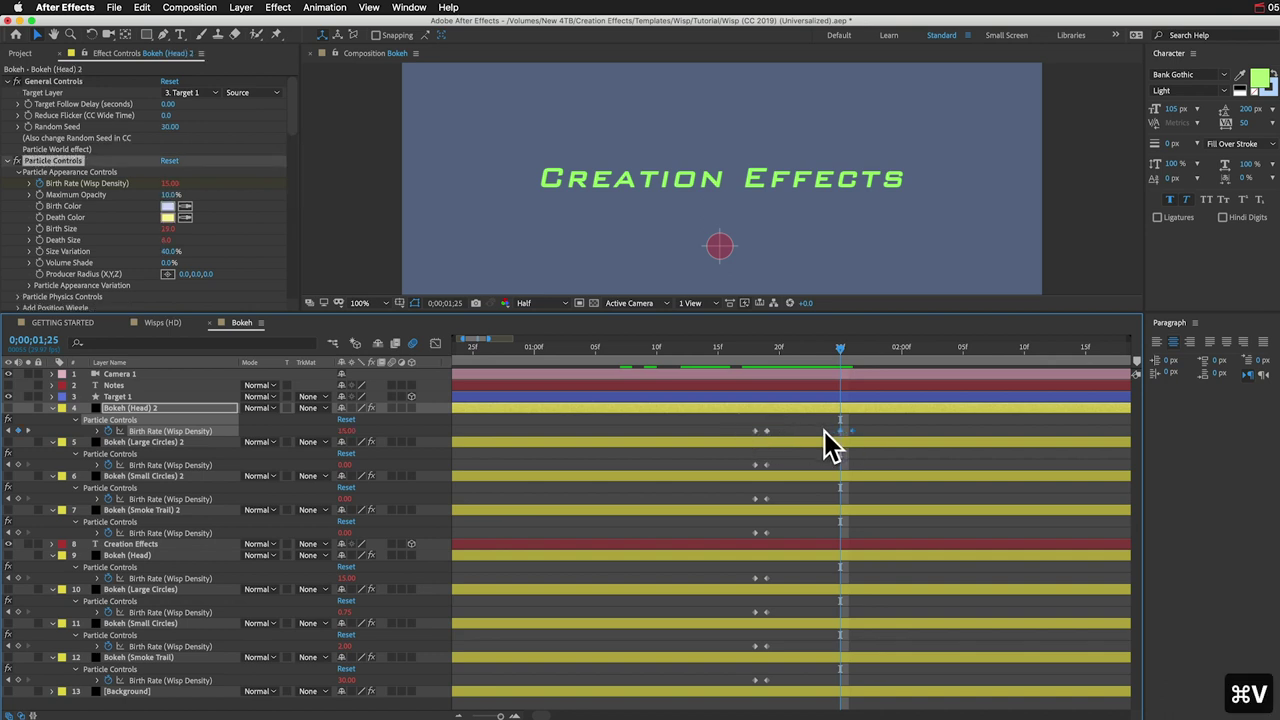
left_click(827, 430)
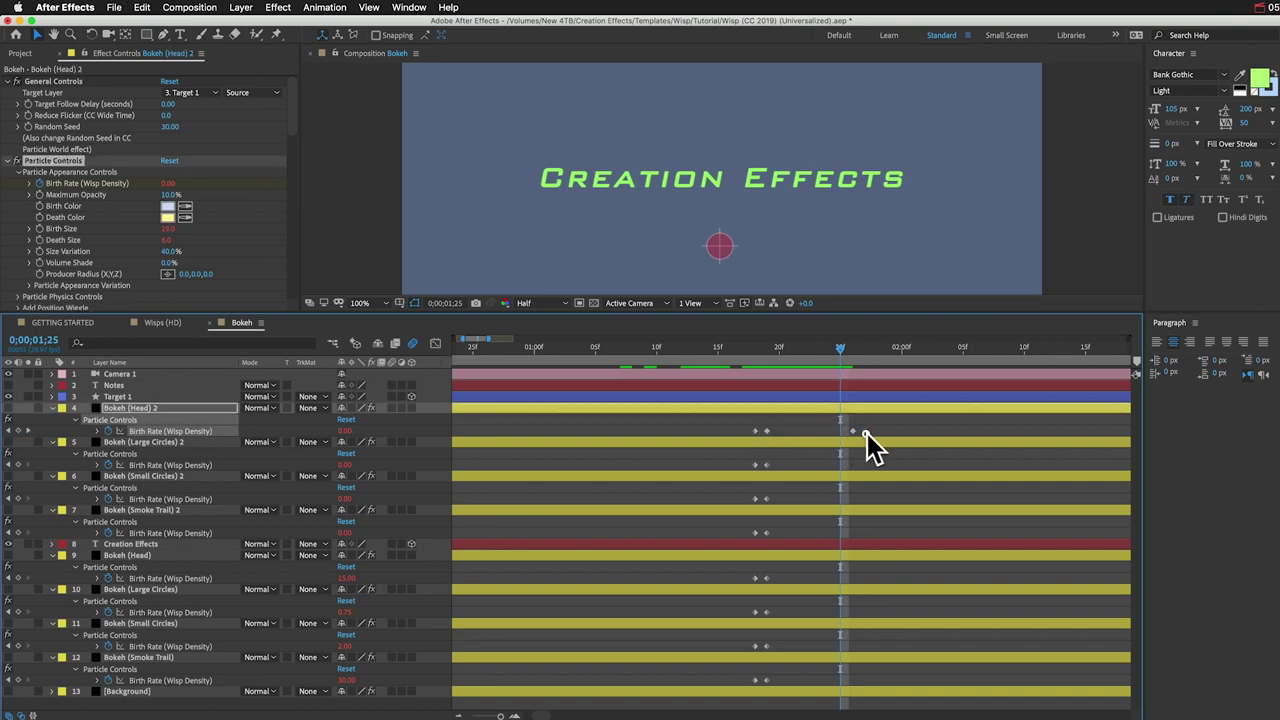
Step: Copy the Birth Rate keyframe pairs of Large Circles 2, Small Circles 2 and Smoke Trail 2 to 0;00;01;25, reversing each pair's order
left_click(749, 466)
key("super+v")
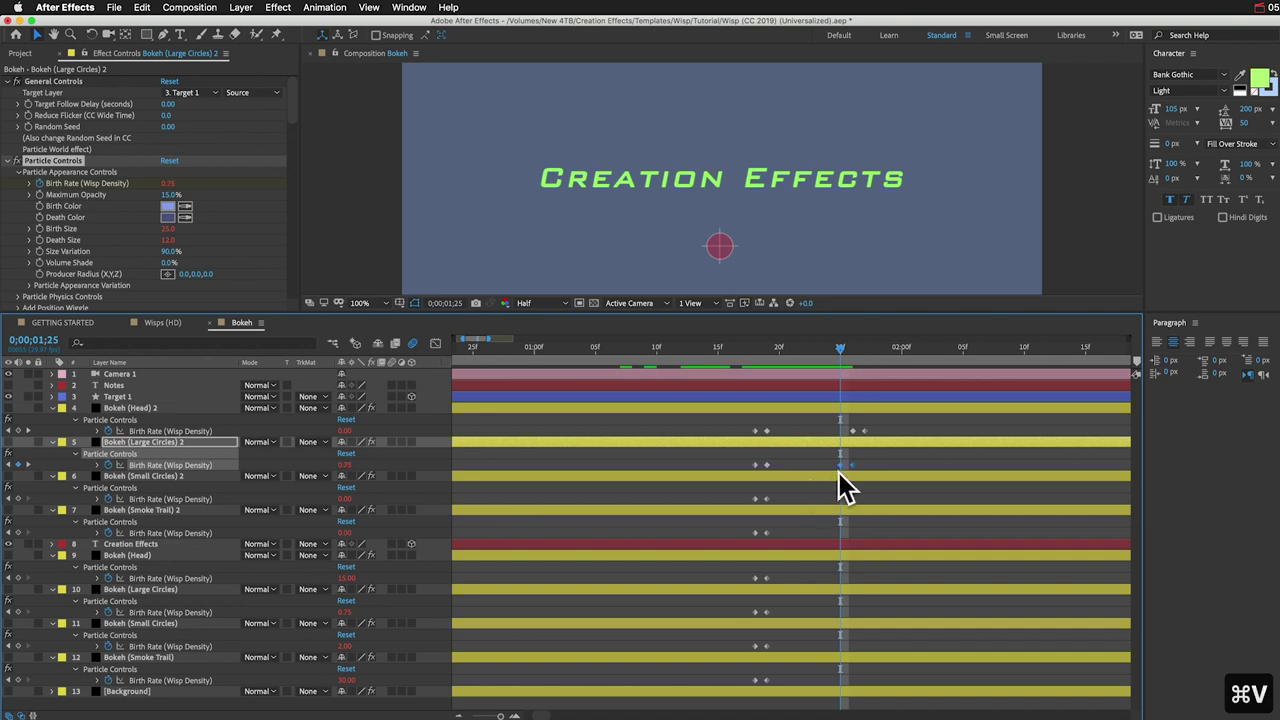
left_click_drag(835, 461, 853, 532)
left_click(766, 500)
key("super+v")
left_click(780, 533)
key("super+v")
Step: Copy the Birth Rate keyframe pairs of the four original Bokeh layers to 0;00;01;25 and reverse each pair's order
left_click(766, 578)
key("super+v")
left_click_drag(852, 578, 865, 680)
left_click(766, 612)
key("super+v")
left_click(755, 646)
key("super+v")
left_click(837, 680)
key("super+v")
Step: Copy the first Birth Rate keyframe pair of each of the four duplicate Bokeh layers to 0;00;02;02
scroll(989, 519, "right", 5)
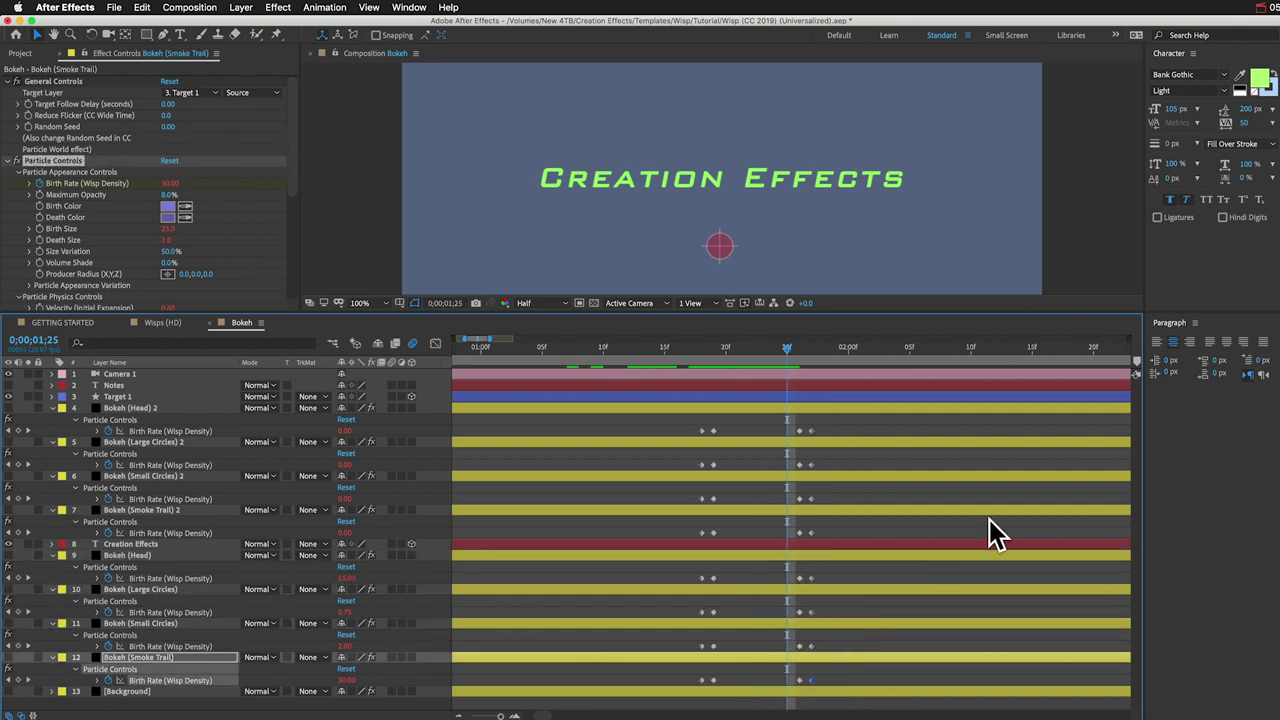
left_click_drag(649, 350, 713, 352)
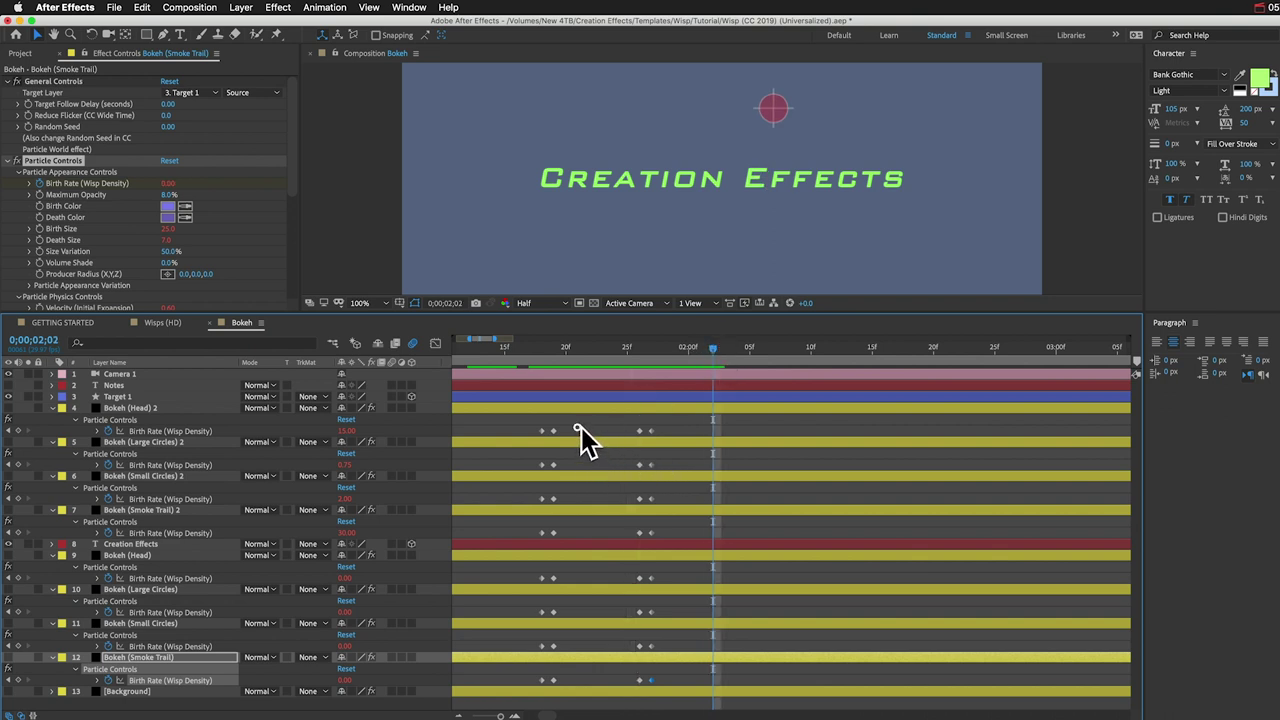
left_click(521, 432)
key("super+v")
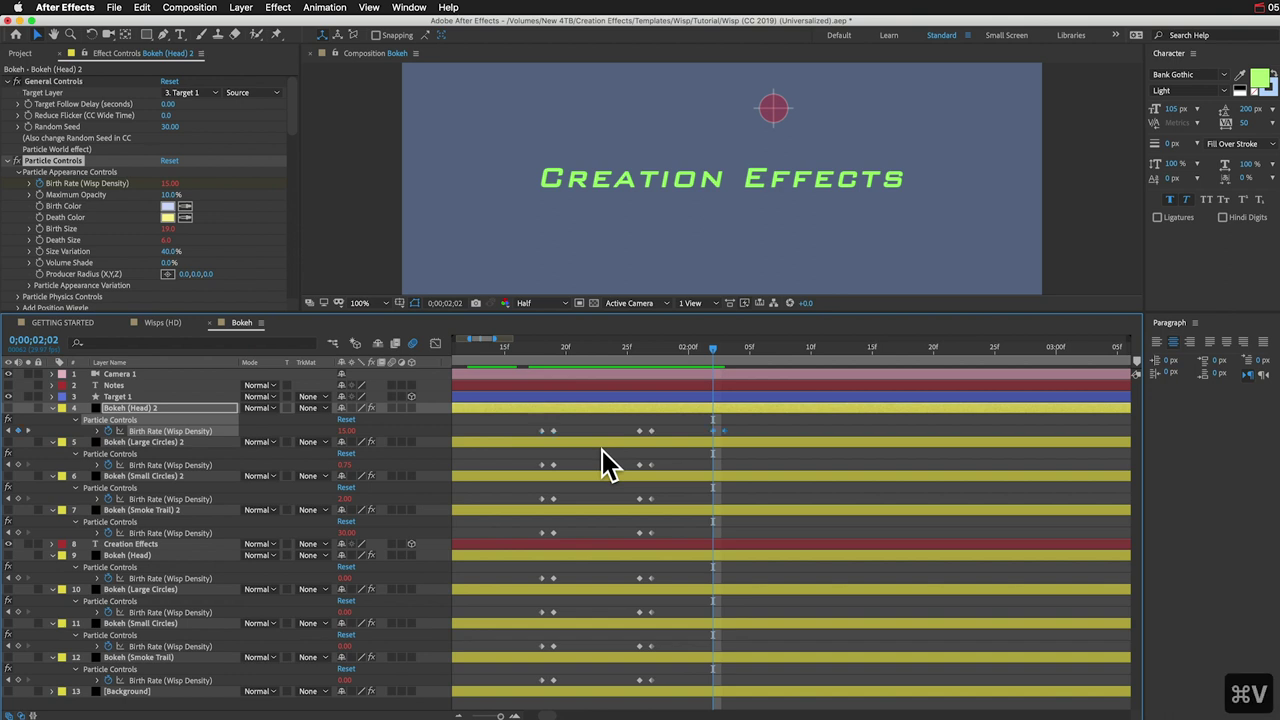
left_click(556, 465)
key("super+v")
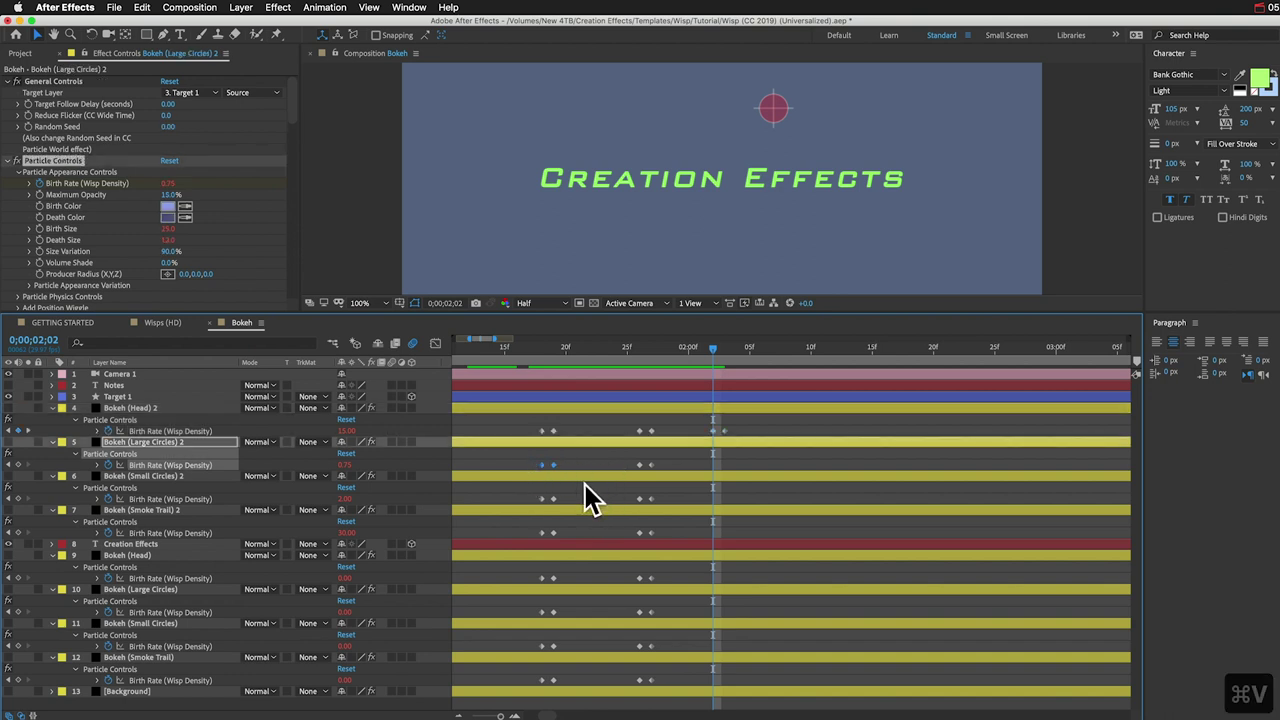
left_click_drag(578, 493, 531, 531)
key("super+v")
key("super+v")
Step: Copy the first Birth Rate keyframe pair of each of the four original Bokeh layers to 0;00;02;02
left_click_drag(578, 578, 533, 614)
key("super+v")
key("super+v")
left_click_drag(570, 646, 523, 686)
key("super+v")
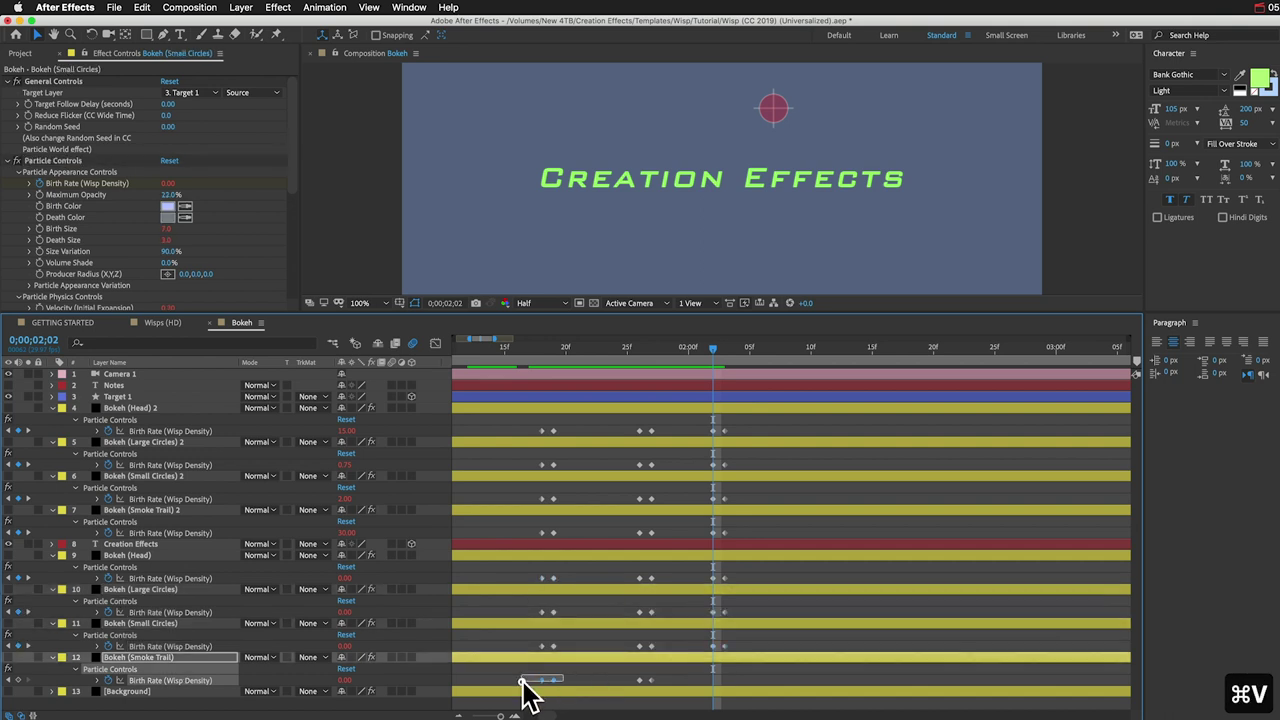
key("super+v")
Step: Collapse the layers' keyframes, show all eight Bokeh layers, and hide Target 1
scroll(598, 404, "left", 3)
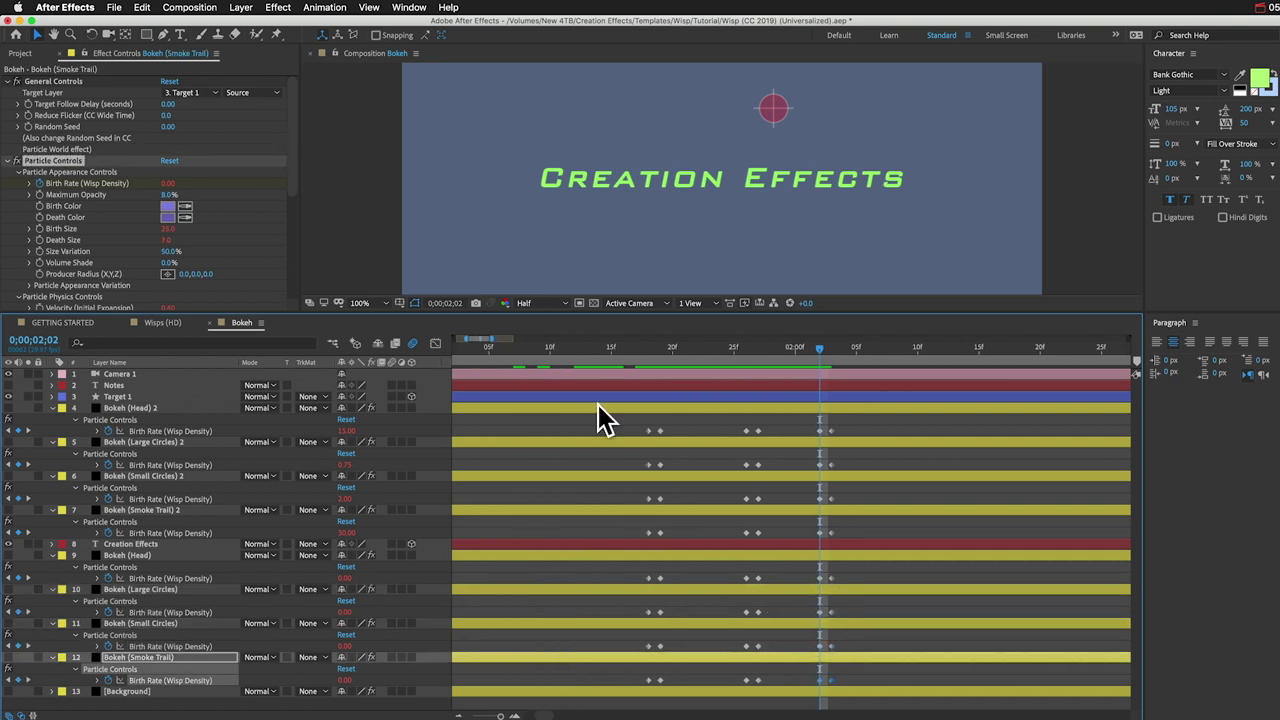
left_click(181, 409)
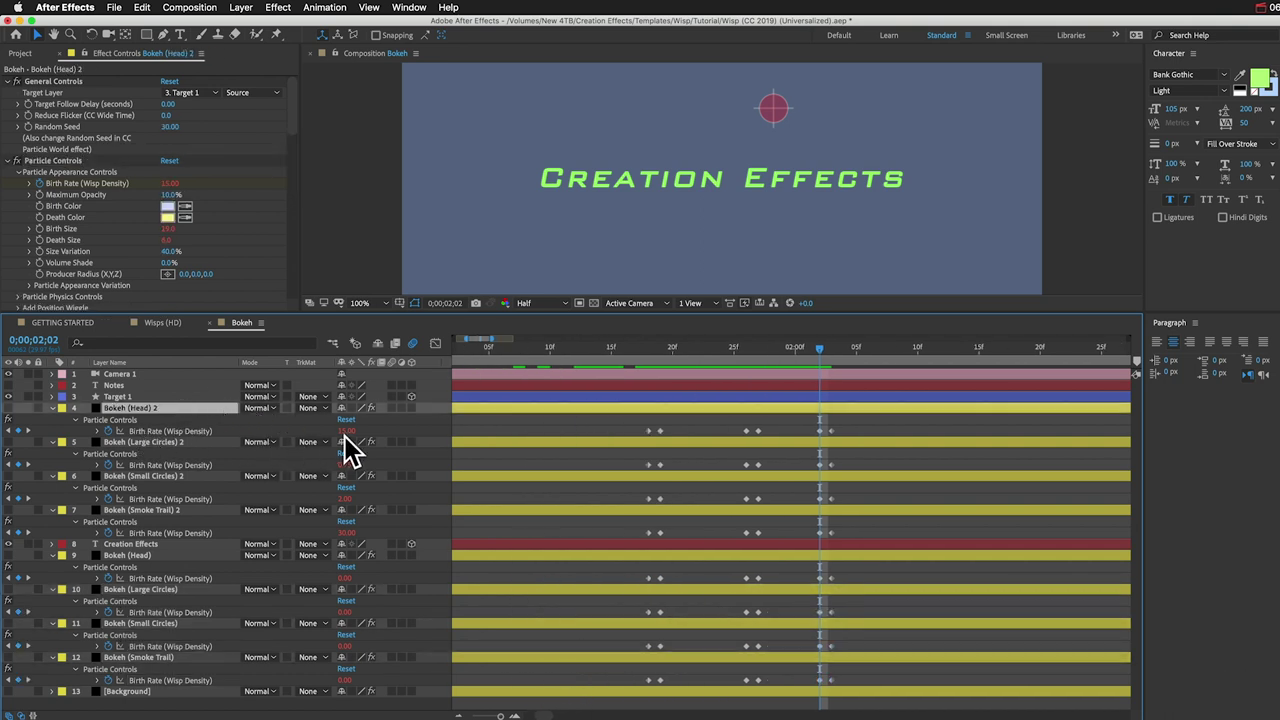
left_click_drag(628, 357, 967, 422)
key("u")
left_click_drag(9, 417, 9, 443)
left_click_drag(551, 322, 600, 473)
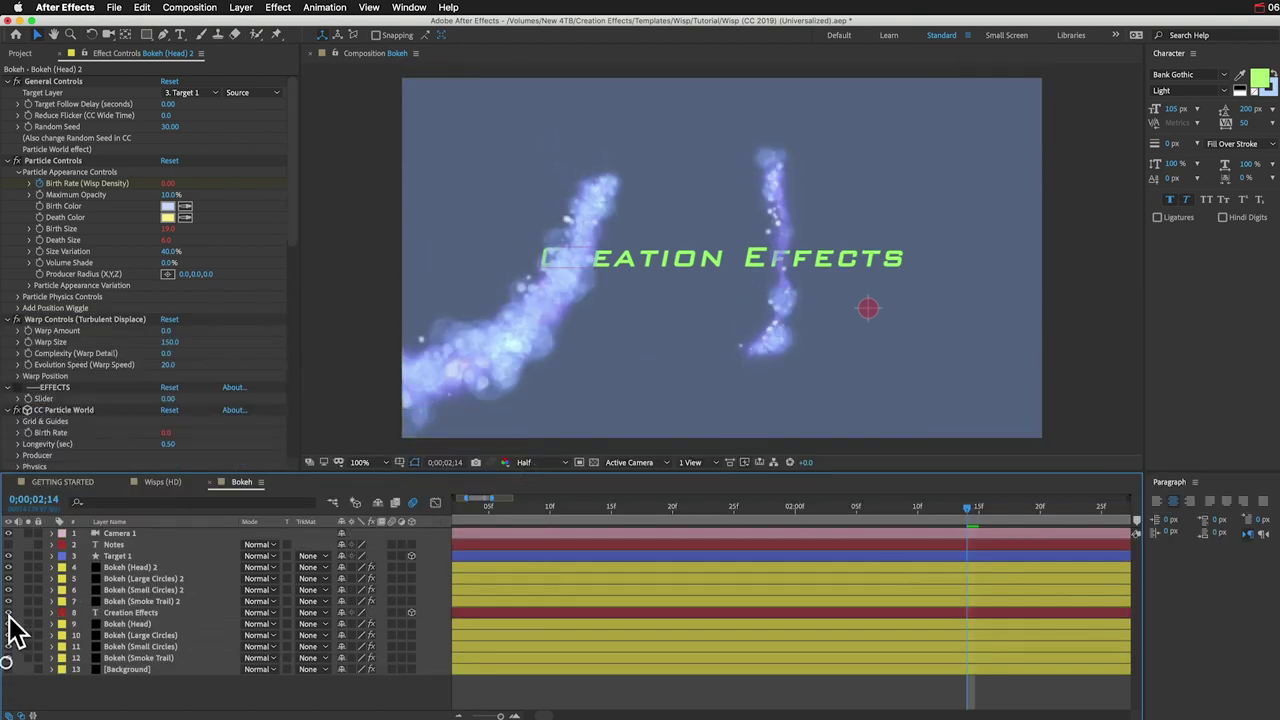
left_click_drag(9, 601, 9, 567)
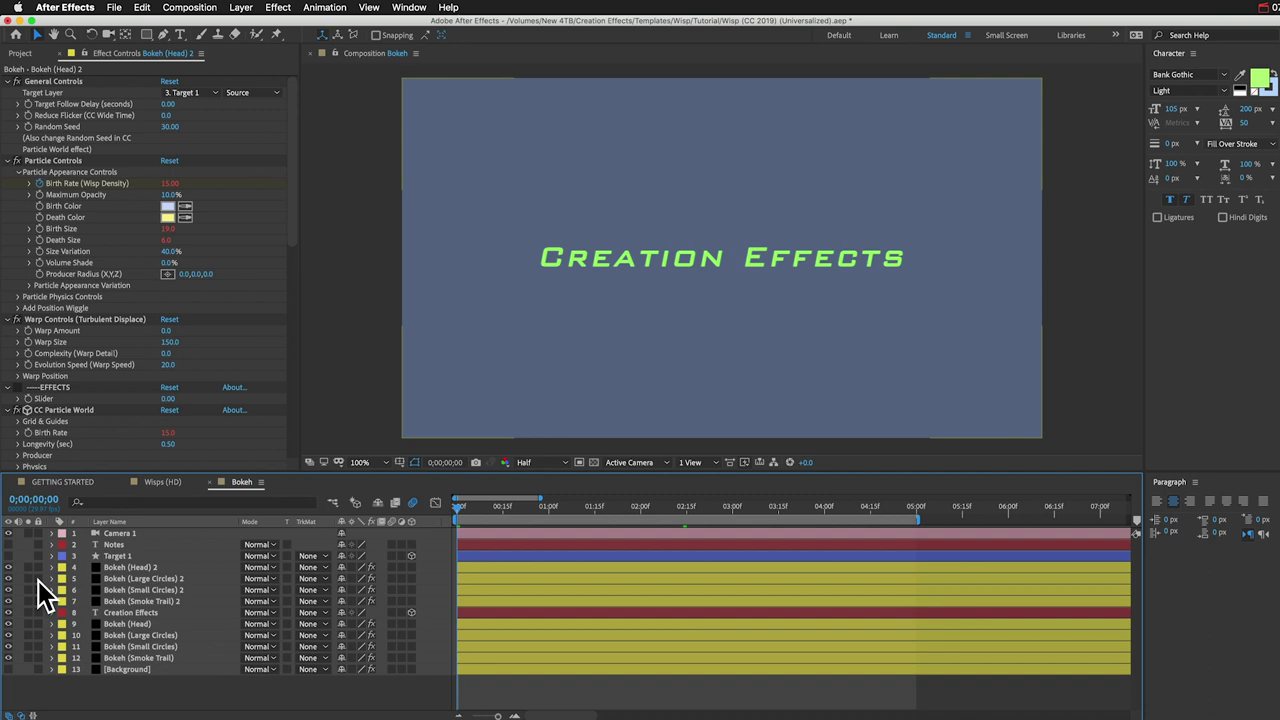
Step: Keyframe Camera 1's Position at 0;00;00;00 and set its Z value to -3361.2 at 0;00;05;00
left_click(118, 534)
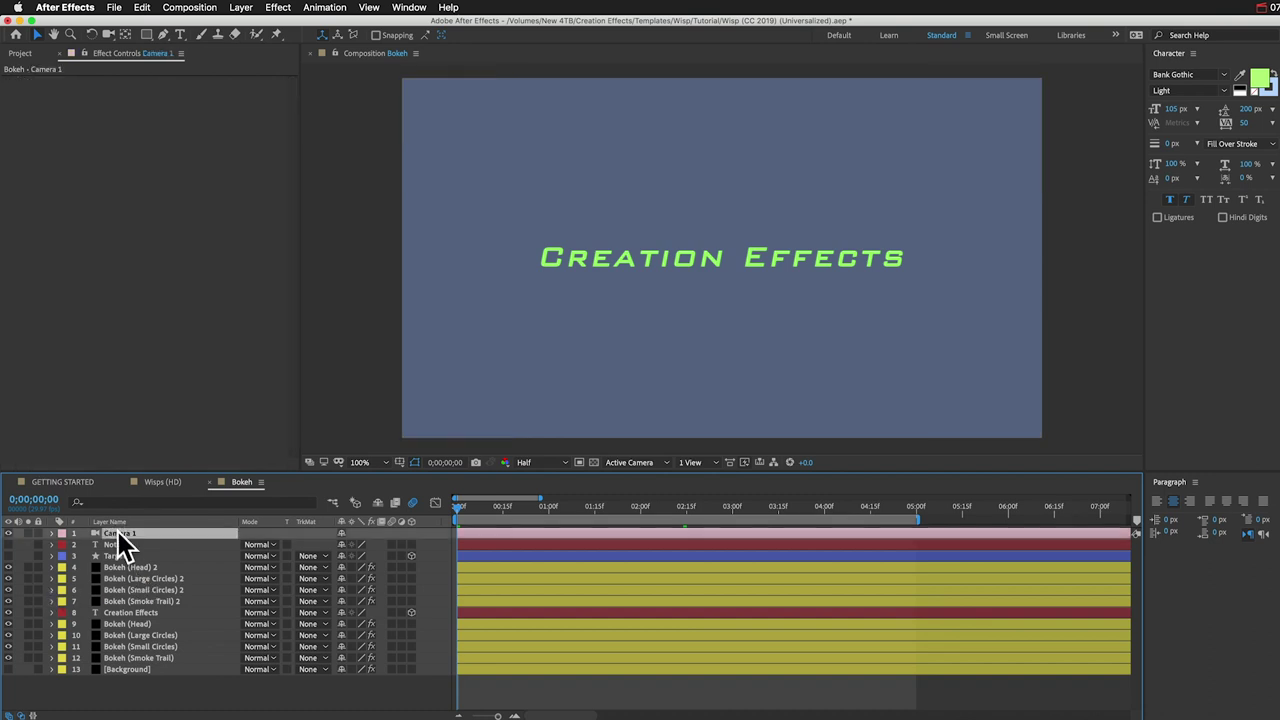
key("p")
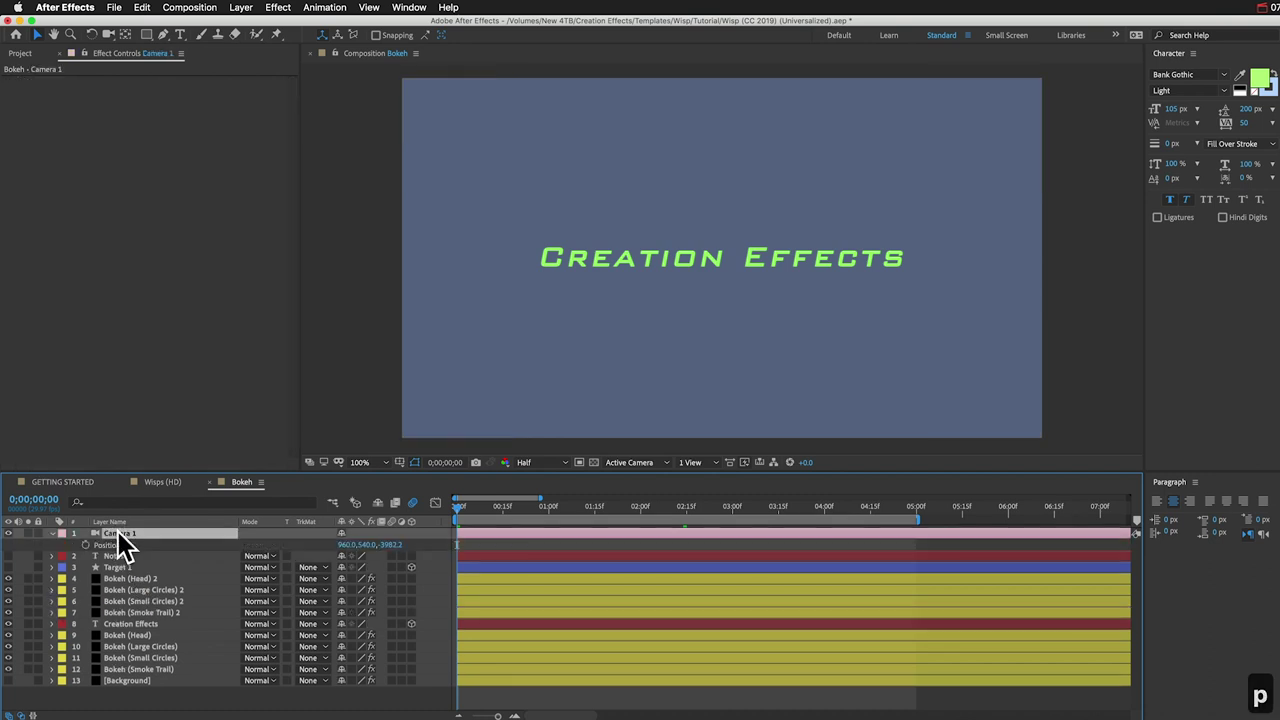
left_click(86, 545)
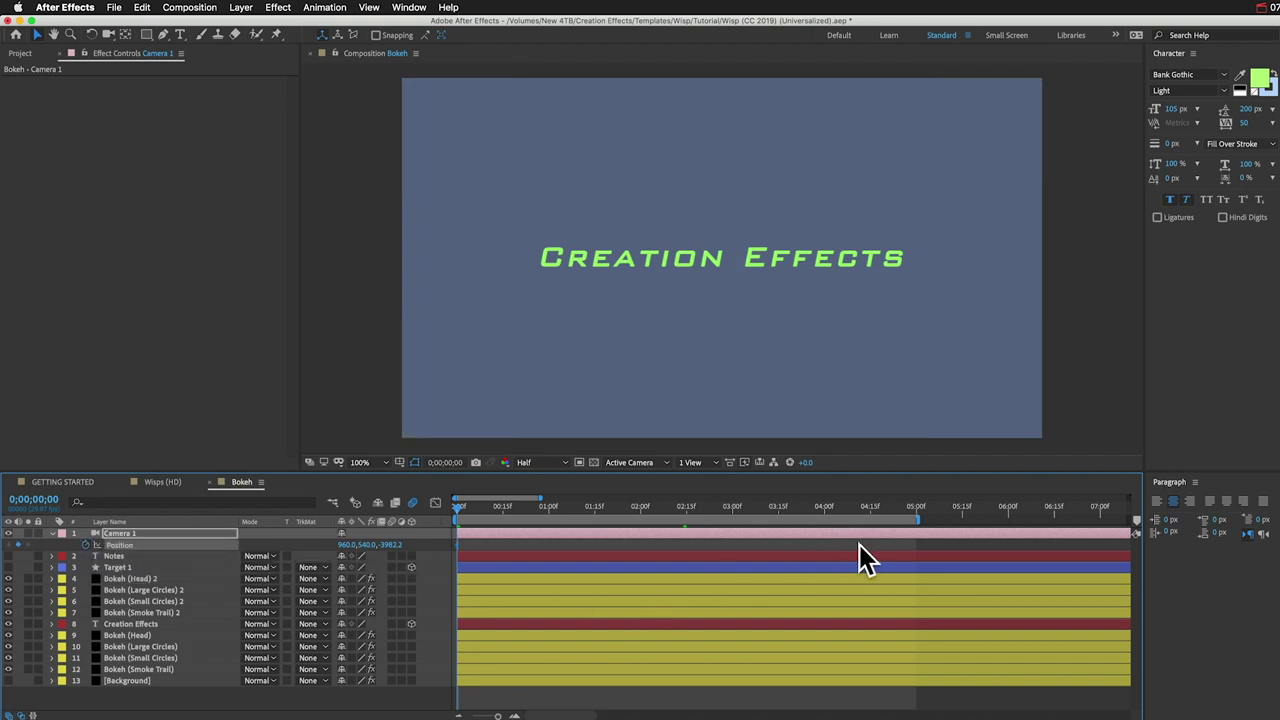
left_click(916, 507)
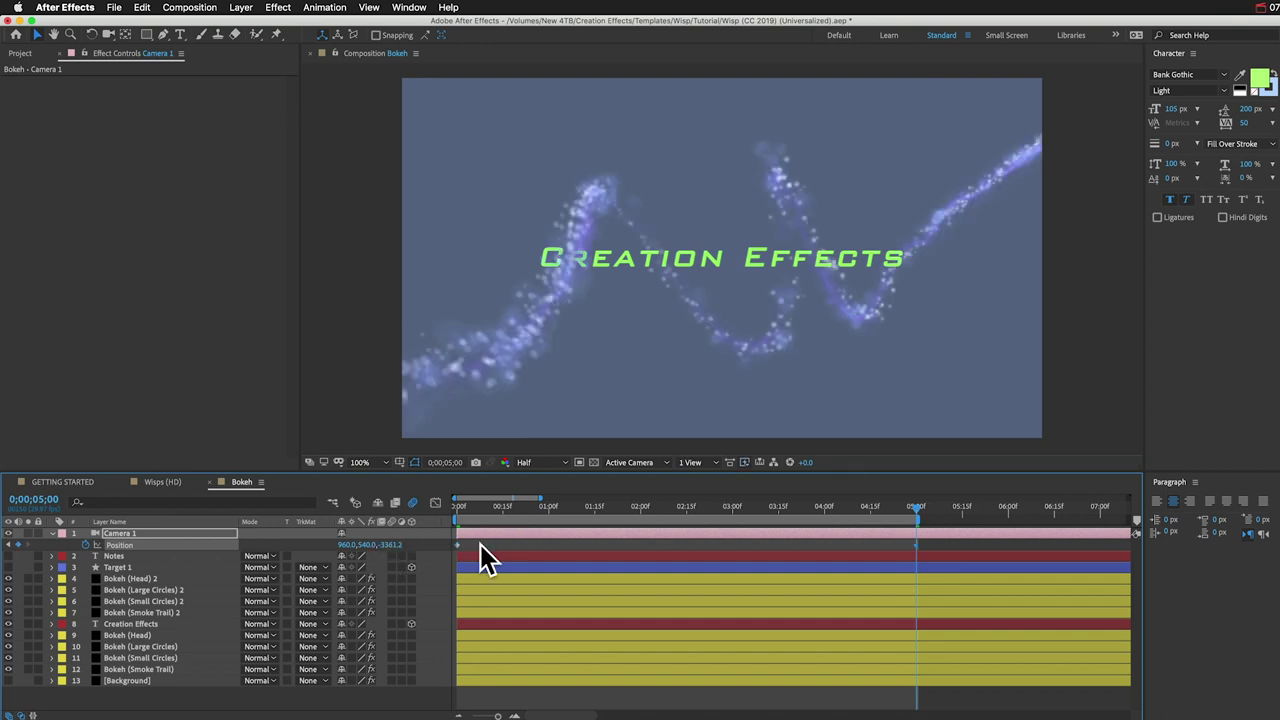
Step: Preview the finished Bokeh title animation and the Dragon Tail wisp in the Wisps (HD) composition
key("space")
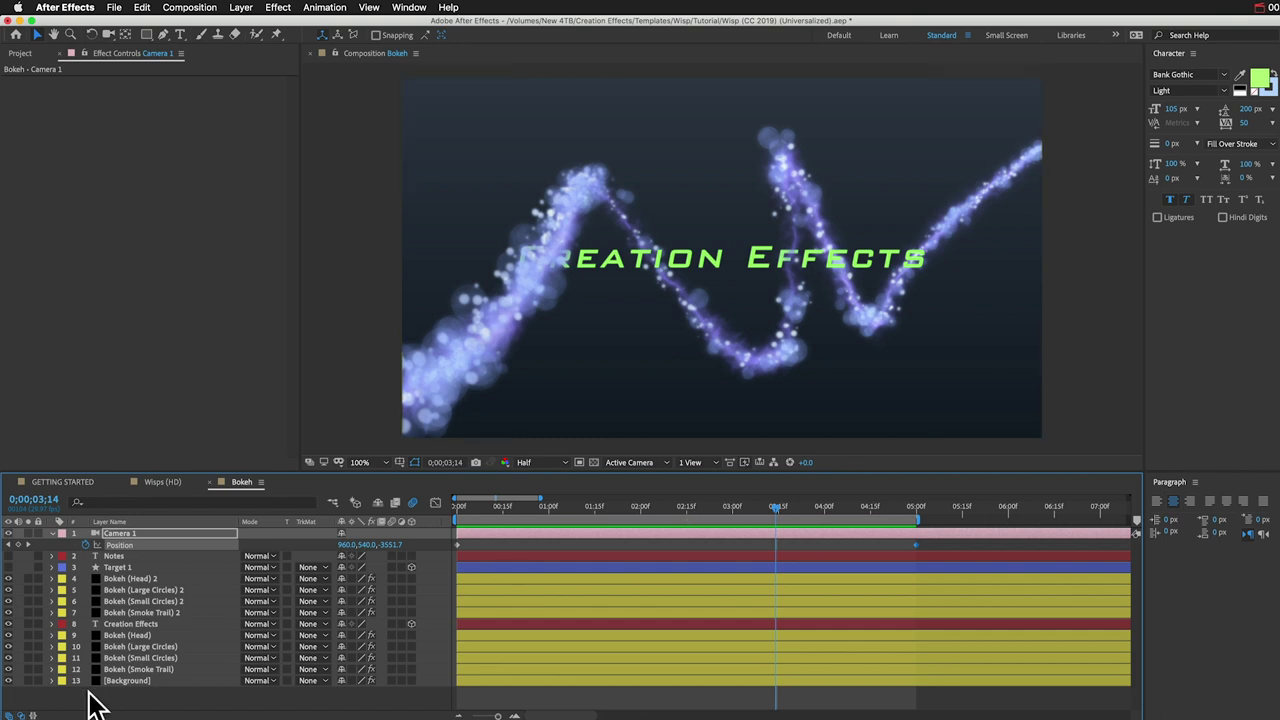
key("space")
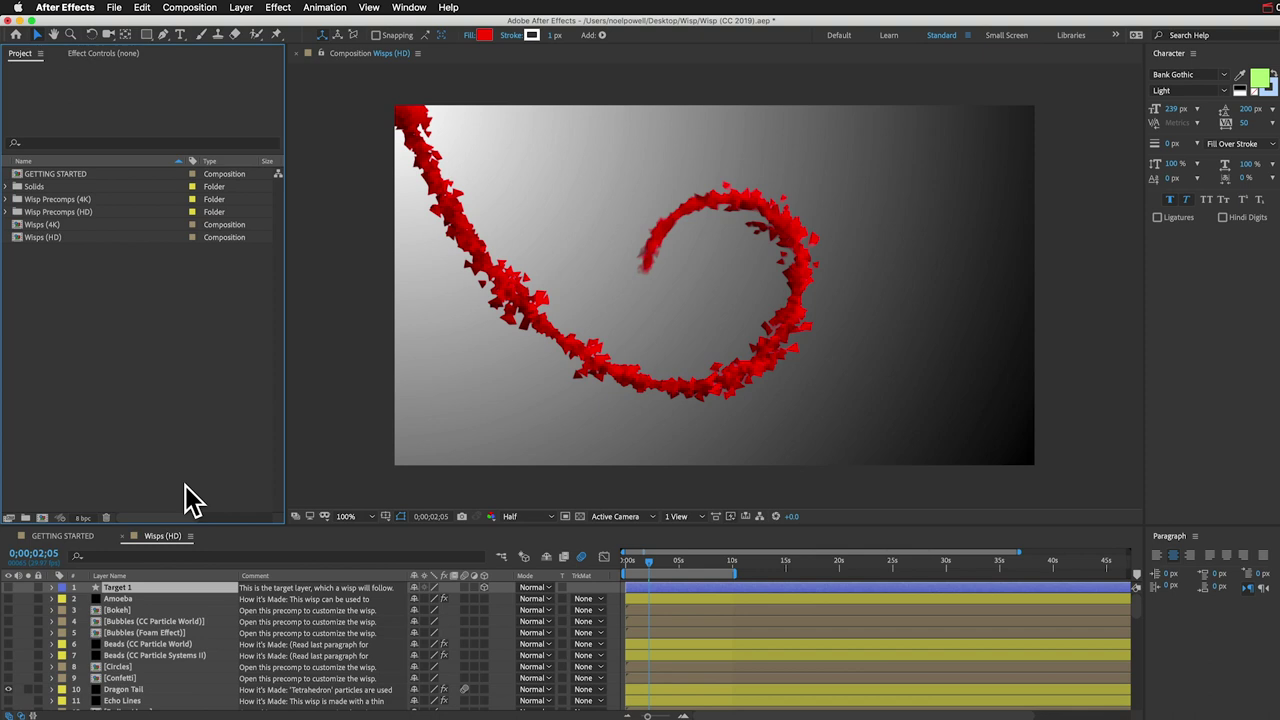
key("space")
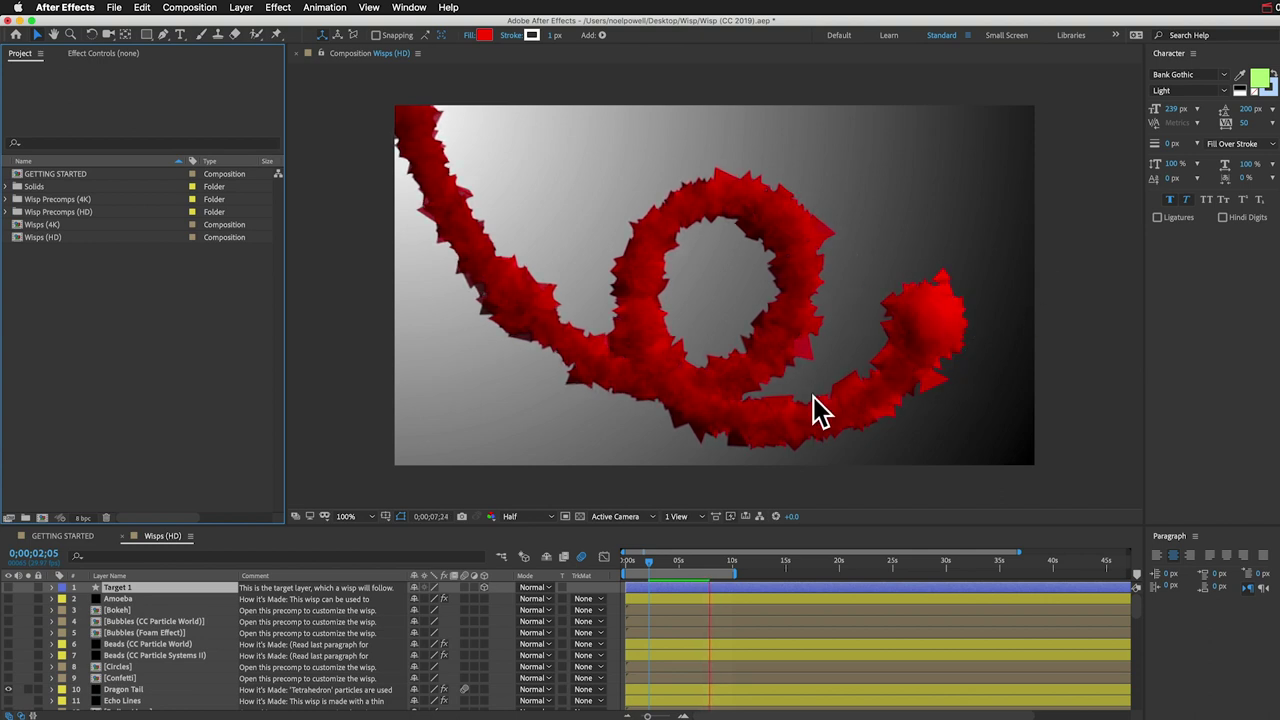
Step: Hide the Dragon Tail layer, open the Growing Vine layer's precomp, and open the Growing Vine composition nested inside it
left_click(9, 690)
scroll(114, 676, "down", 5)
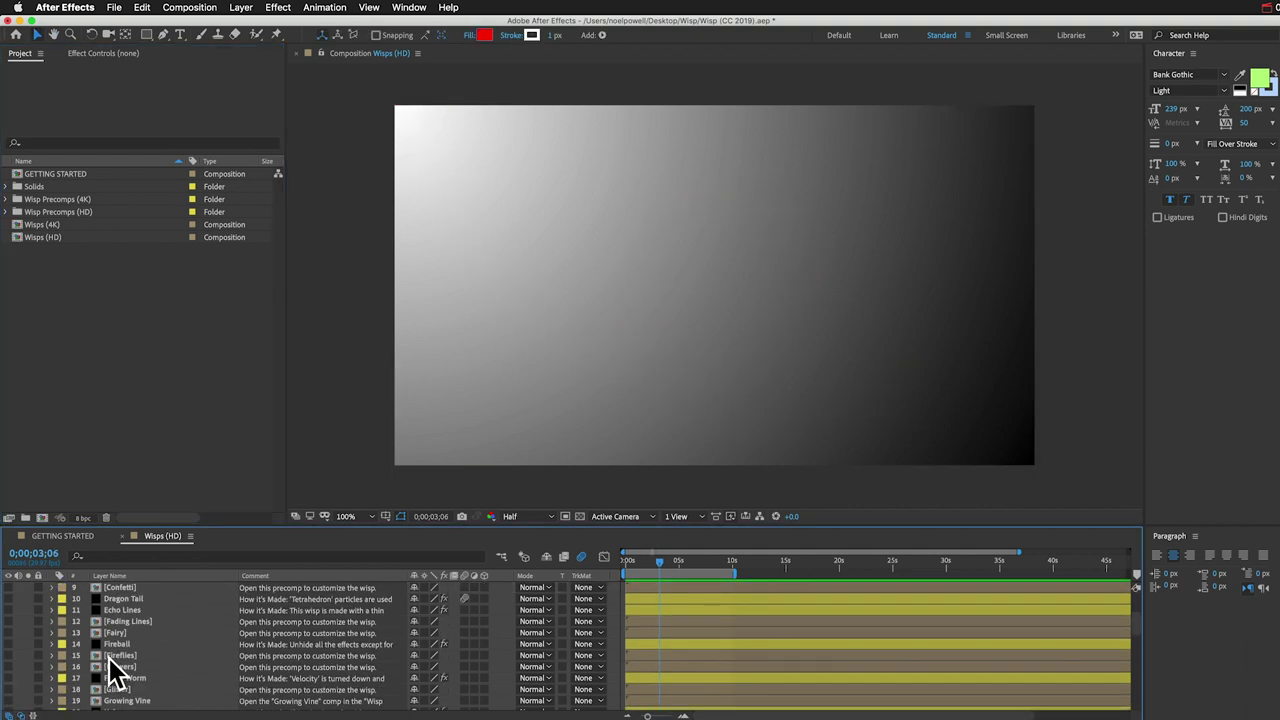
scroll(114, 676, "down", 3)
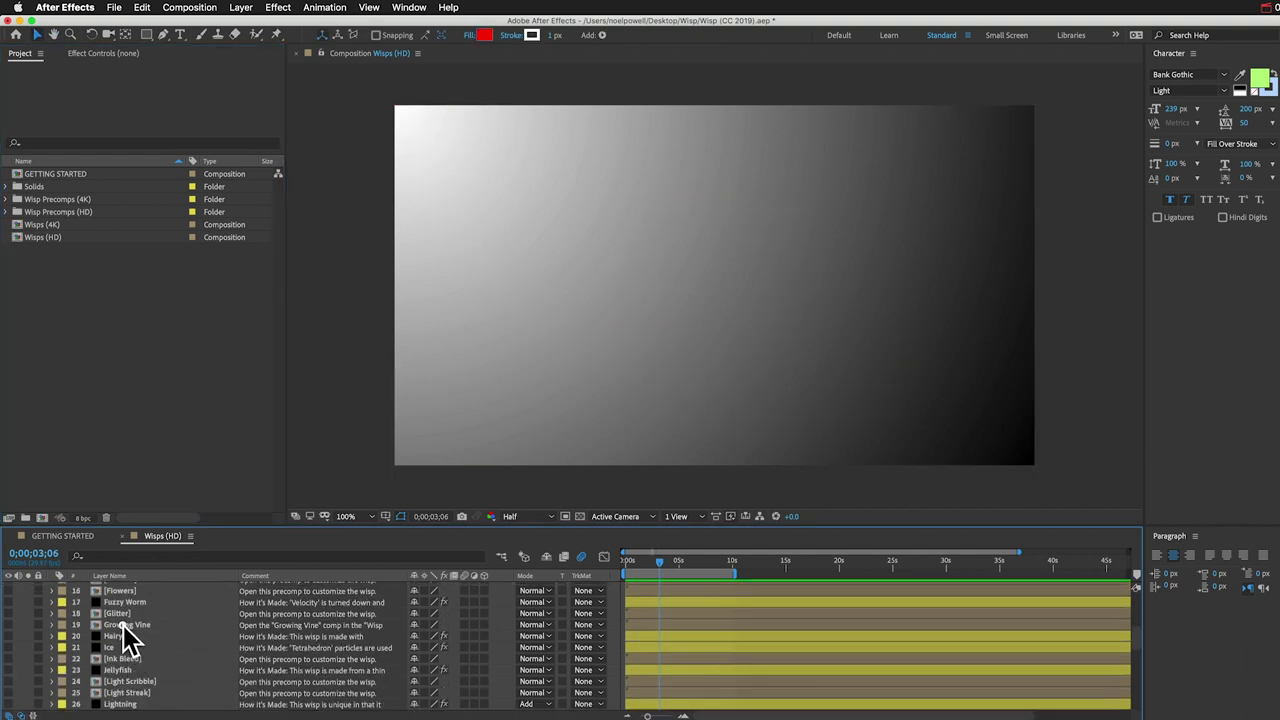
left_click(123, 625)
double_click(123, 627)
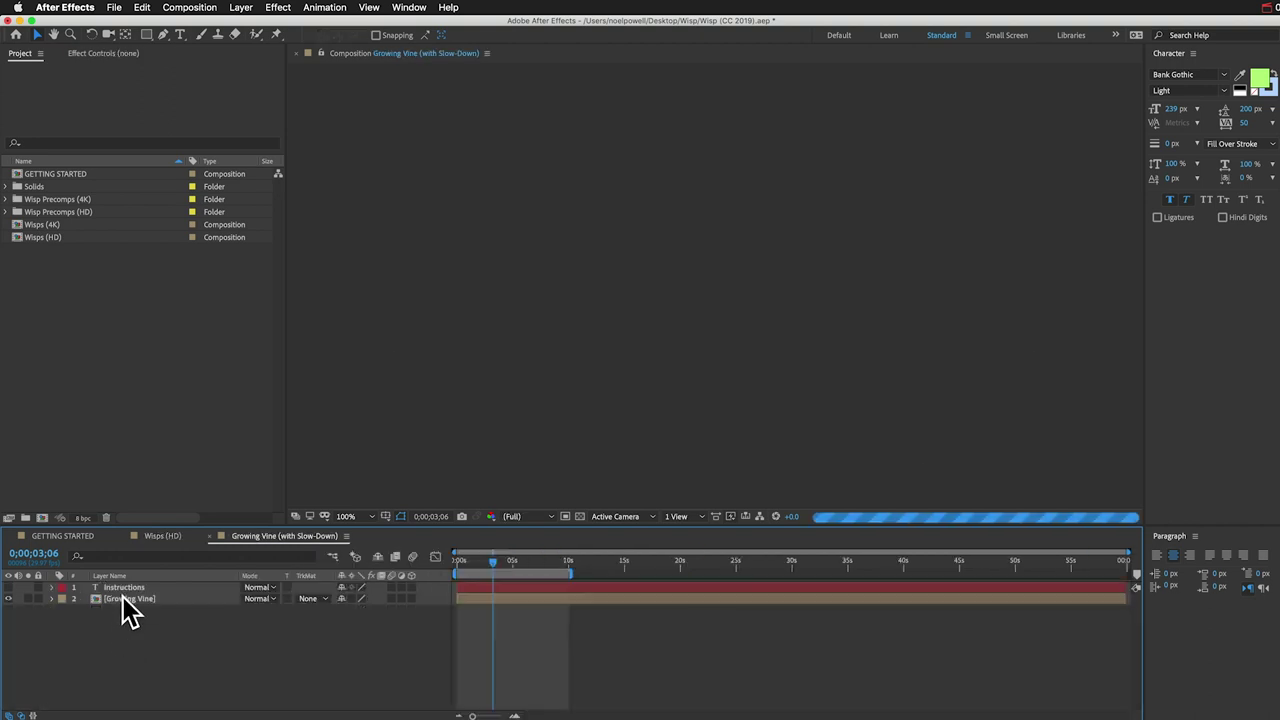
double_click(118, 604)
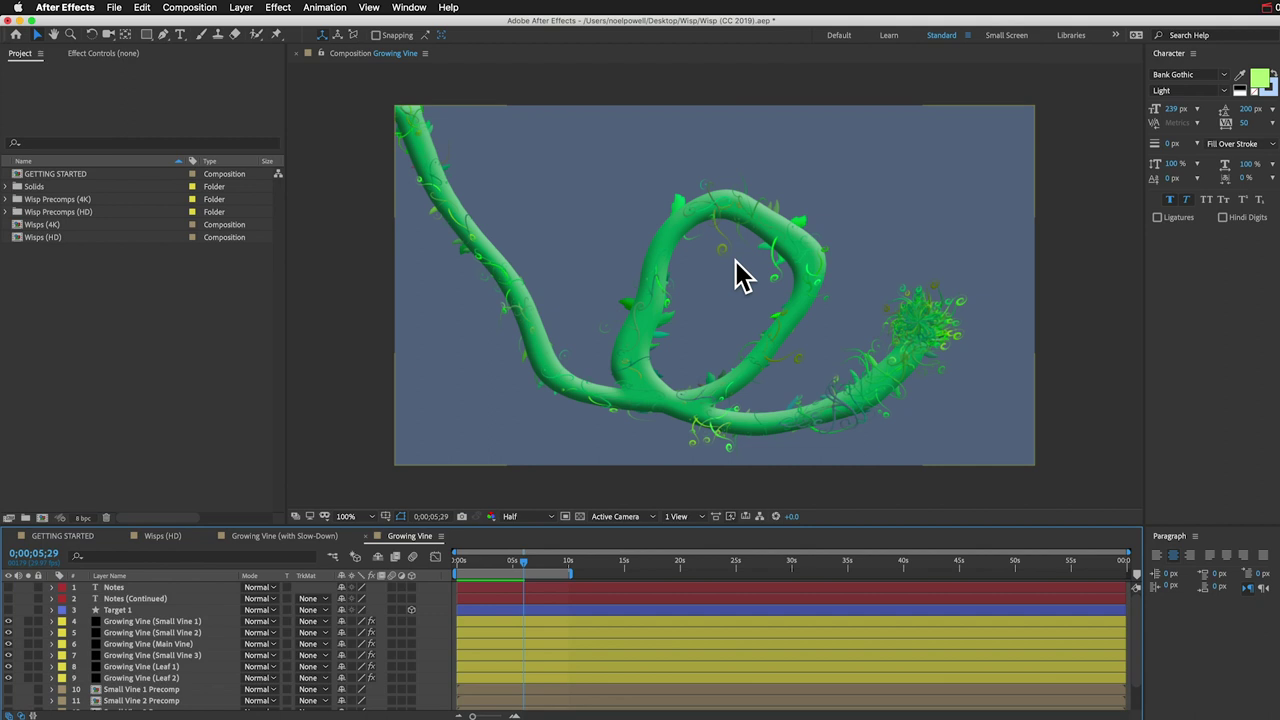
Step: Expand the Wisp Precomps (HD) and Growing Vine folders, and examine the Growing Vine composition's small and main vine layers
left_click(40, 213)
left_click(8, 212)
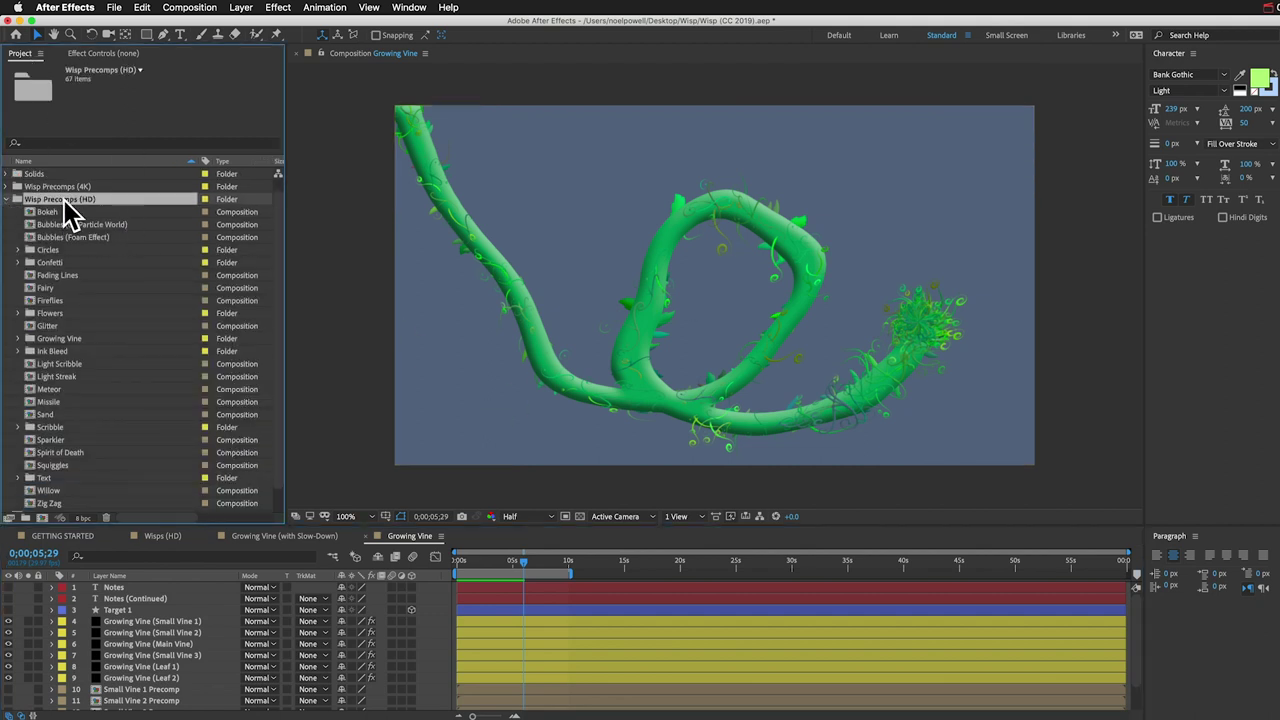
left_click(45, 340)
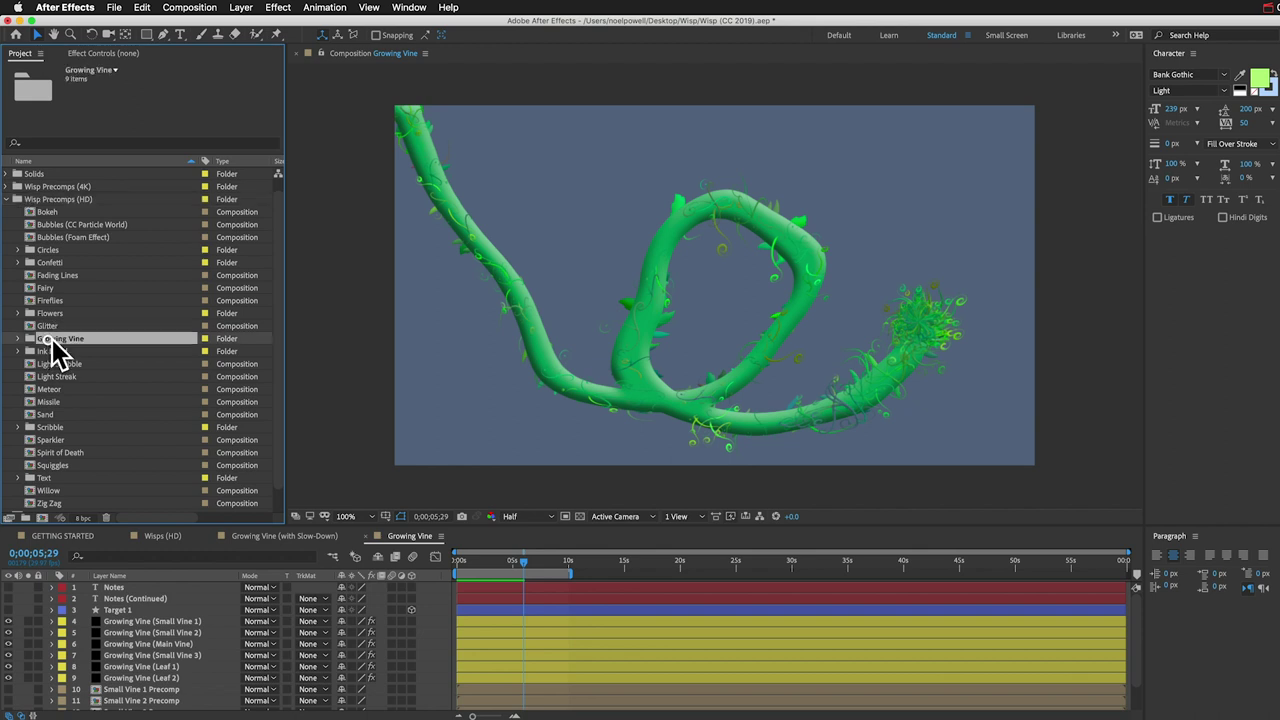
left_click(17, 339)
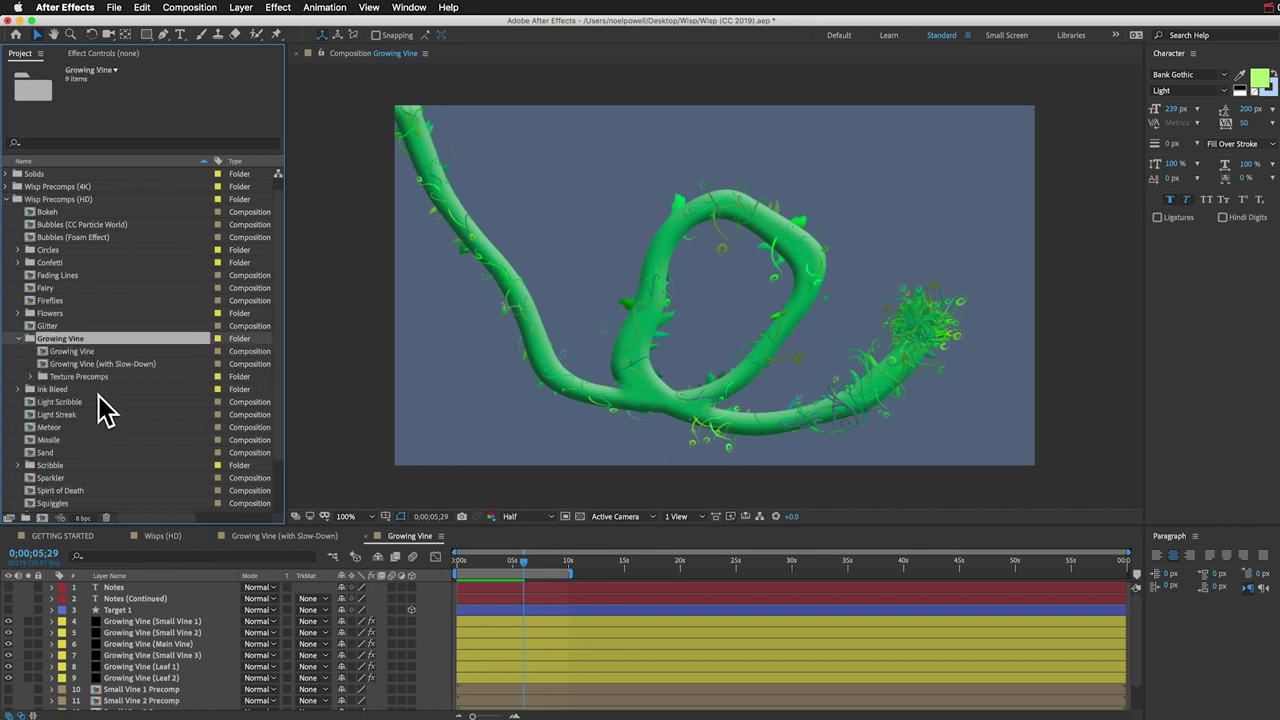
left_click(70, 352)
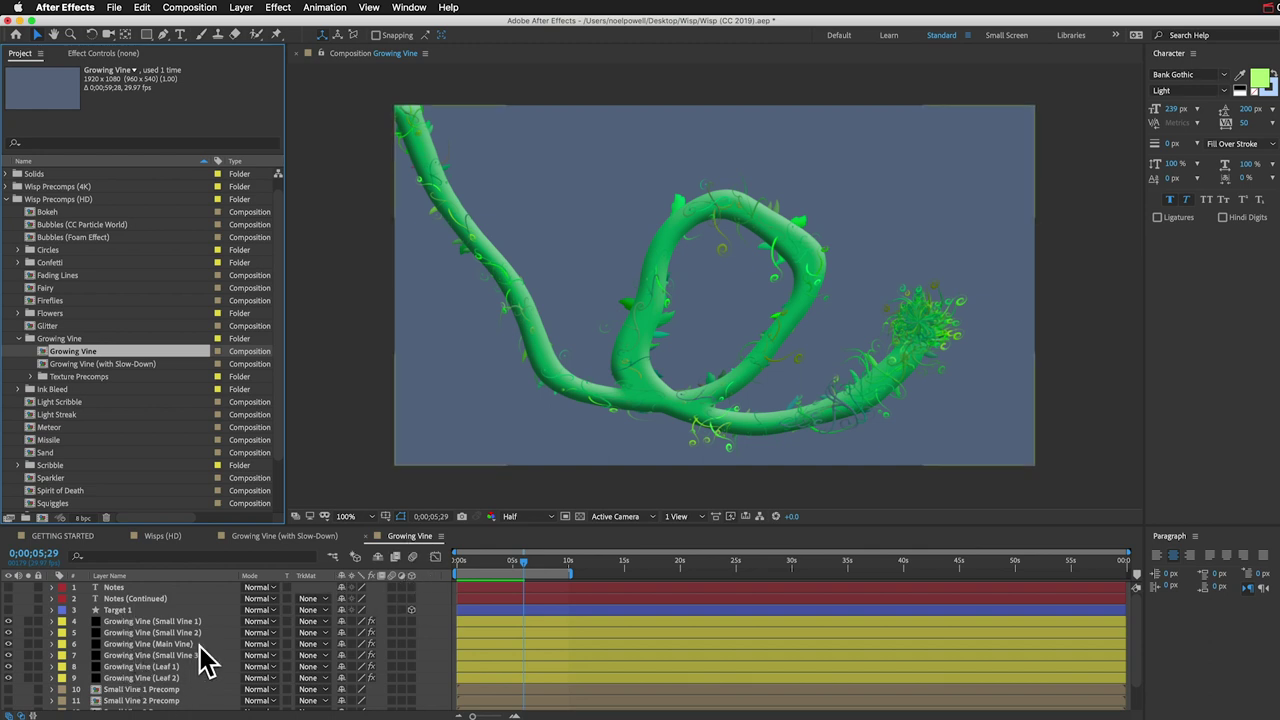
left_click(125, 621)
left_click(125, 632)
left_click(127, 644)
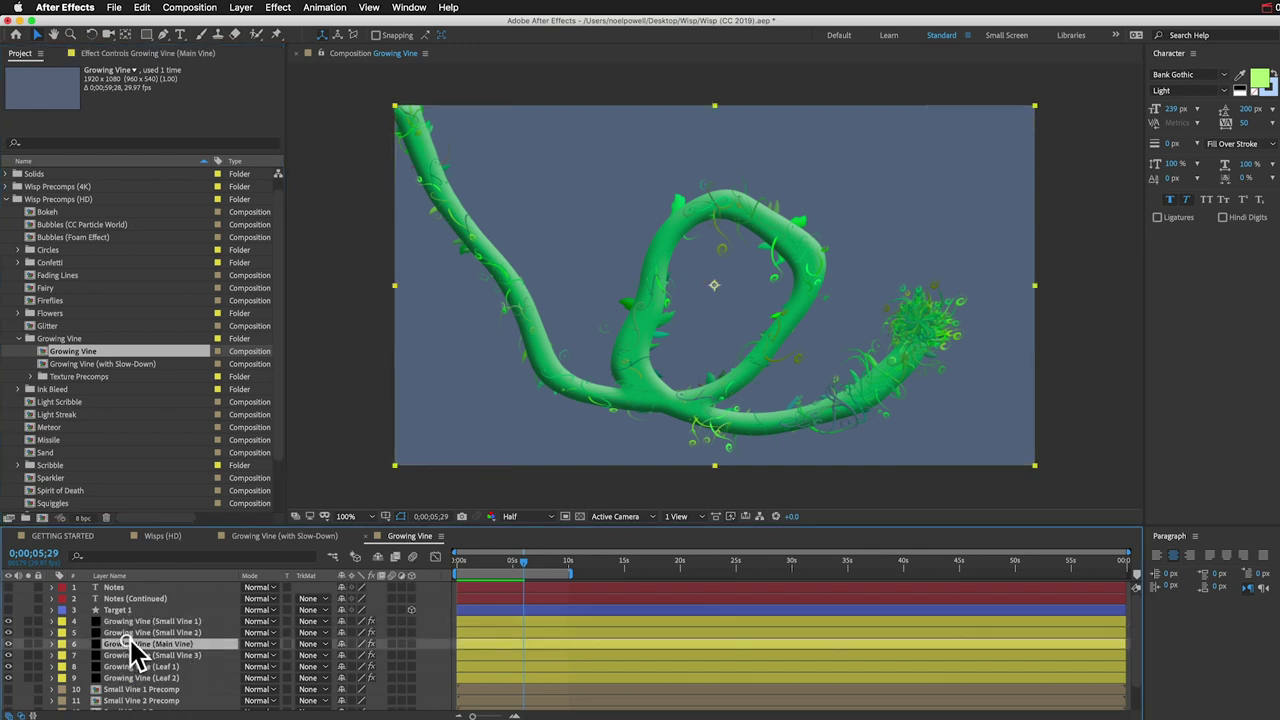
mouse_move(58, 353)
left_mouse_down()
mouse_move(523, 542)
mouse_move(58, 345)
left_mouse_up()
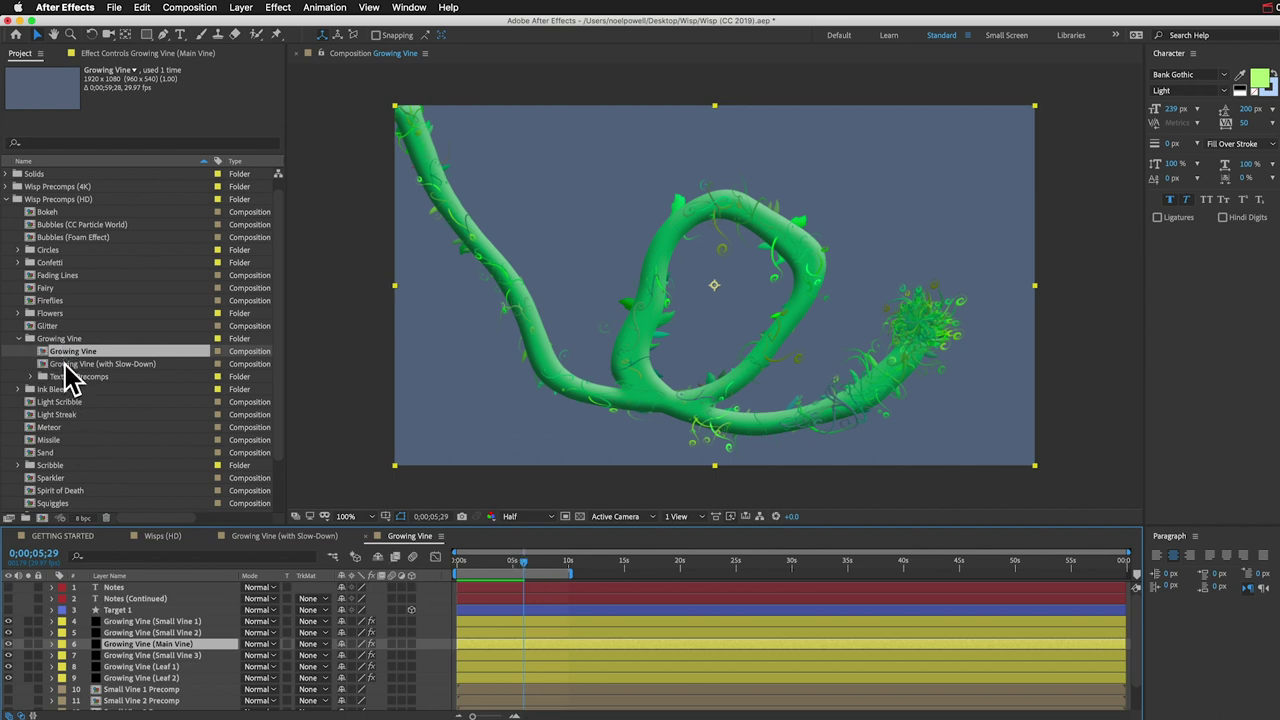
Step: Open Growing Vine (with Slow-Down), reveal the Growing Vine layer's Time Remap keyframes, and preview the slow-down
left_click(95, 366)
double_click(86, 364)
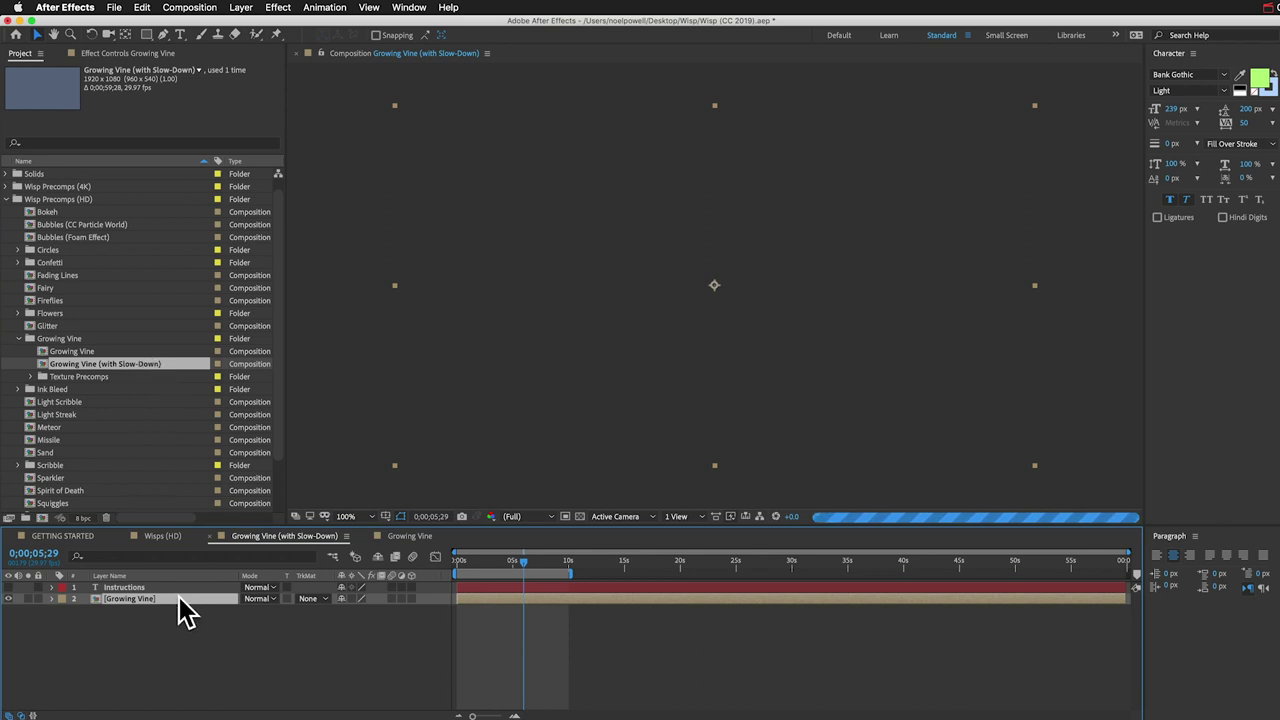
key("super+alt+t")
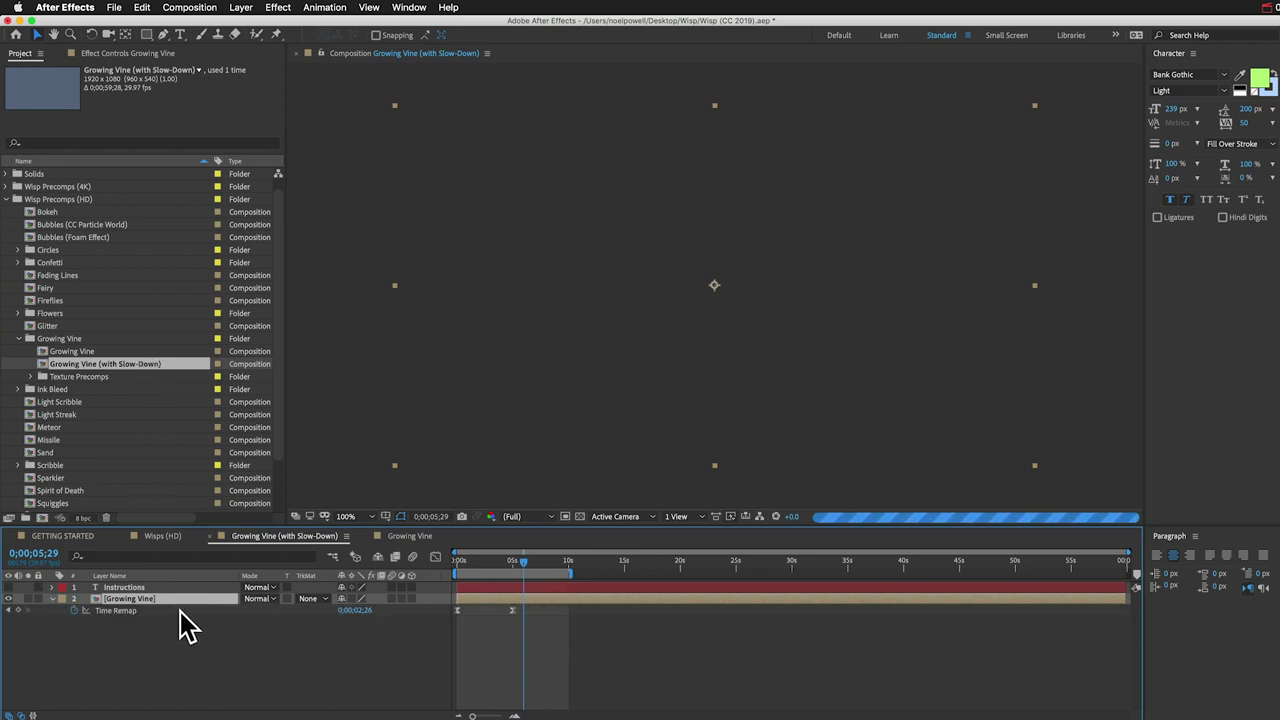
key("Return")
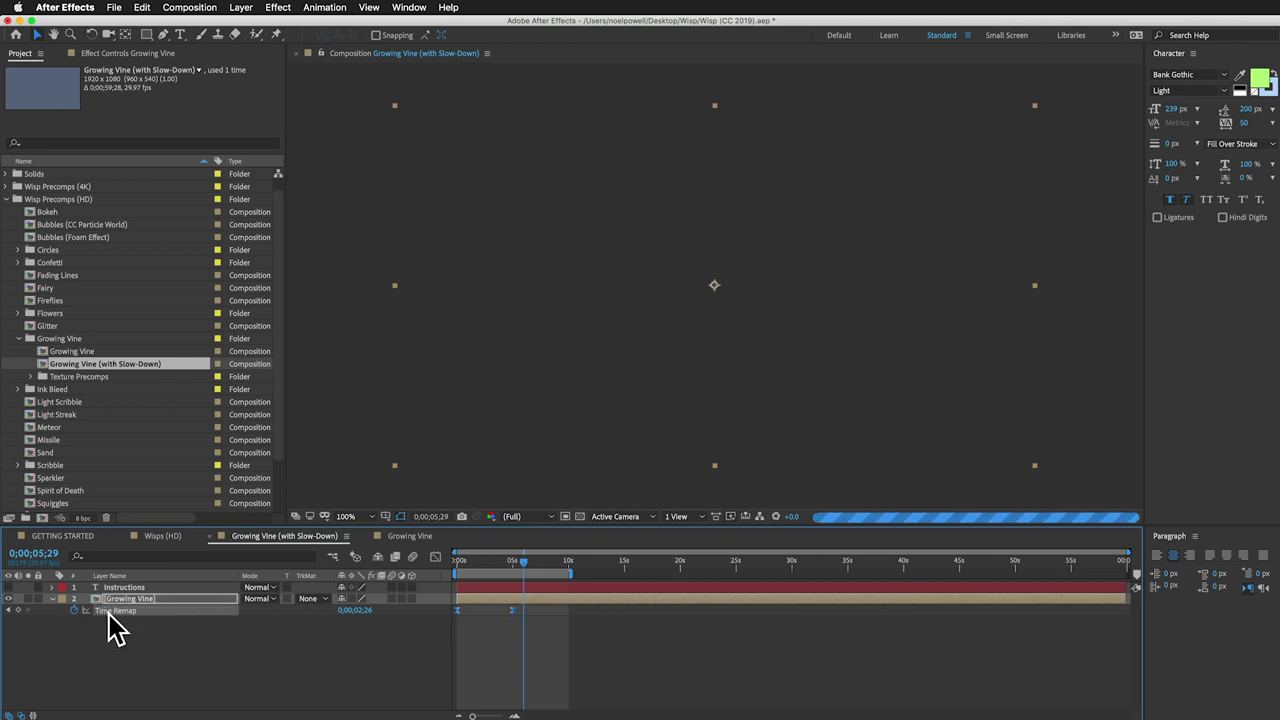
left_click_drag(514, 571, 500, 571)
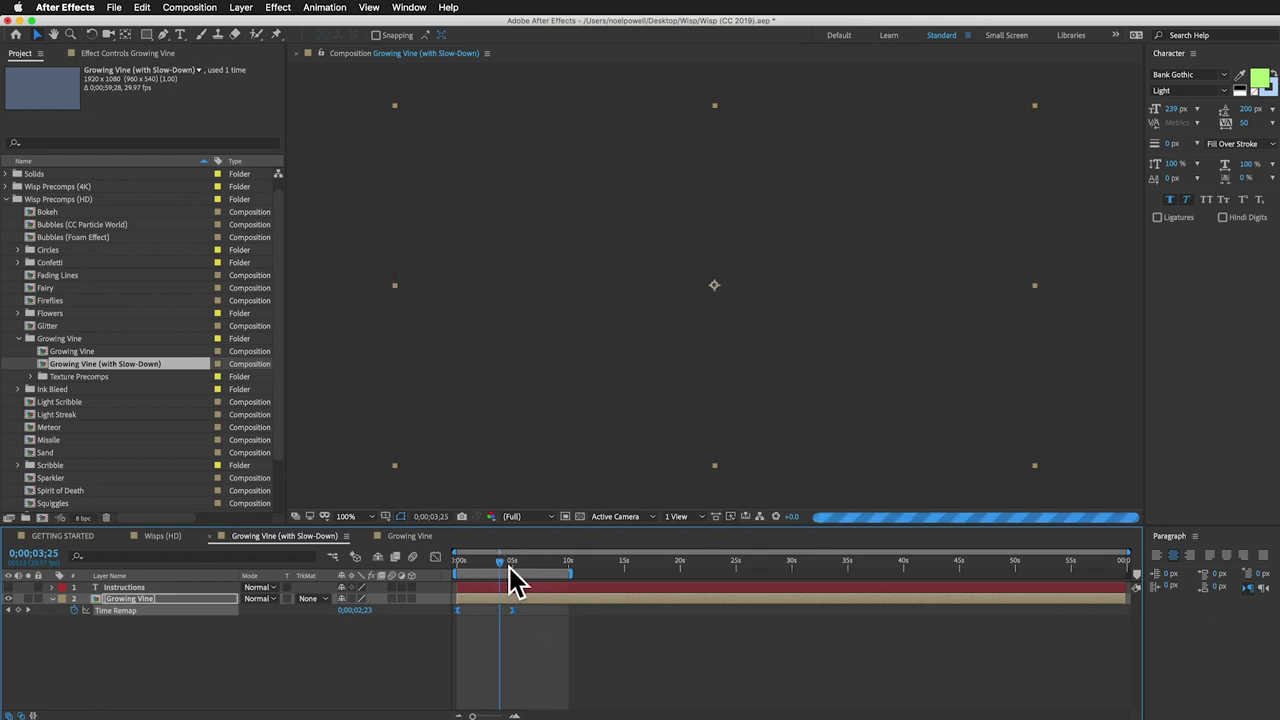
key("space")
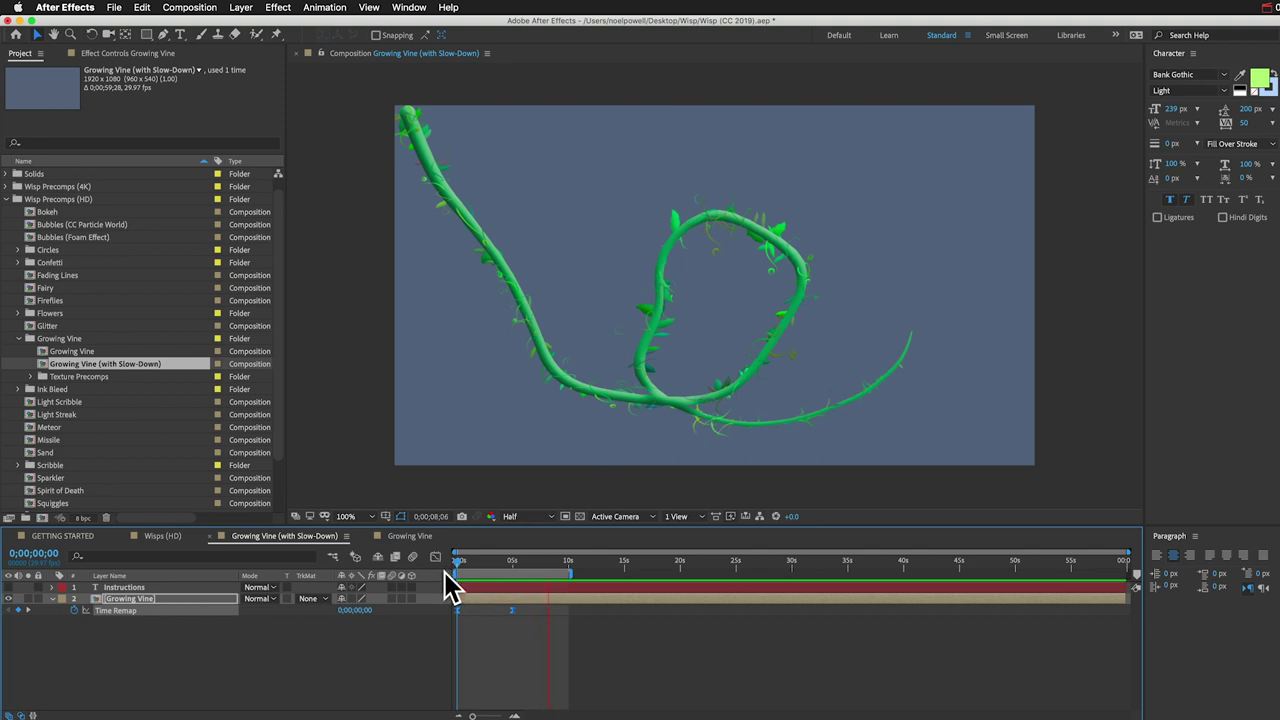
key("space")
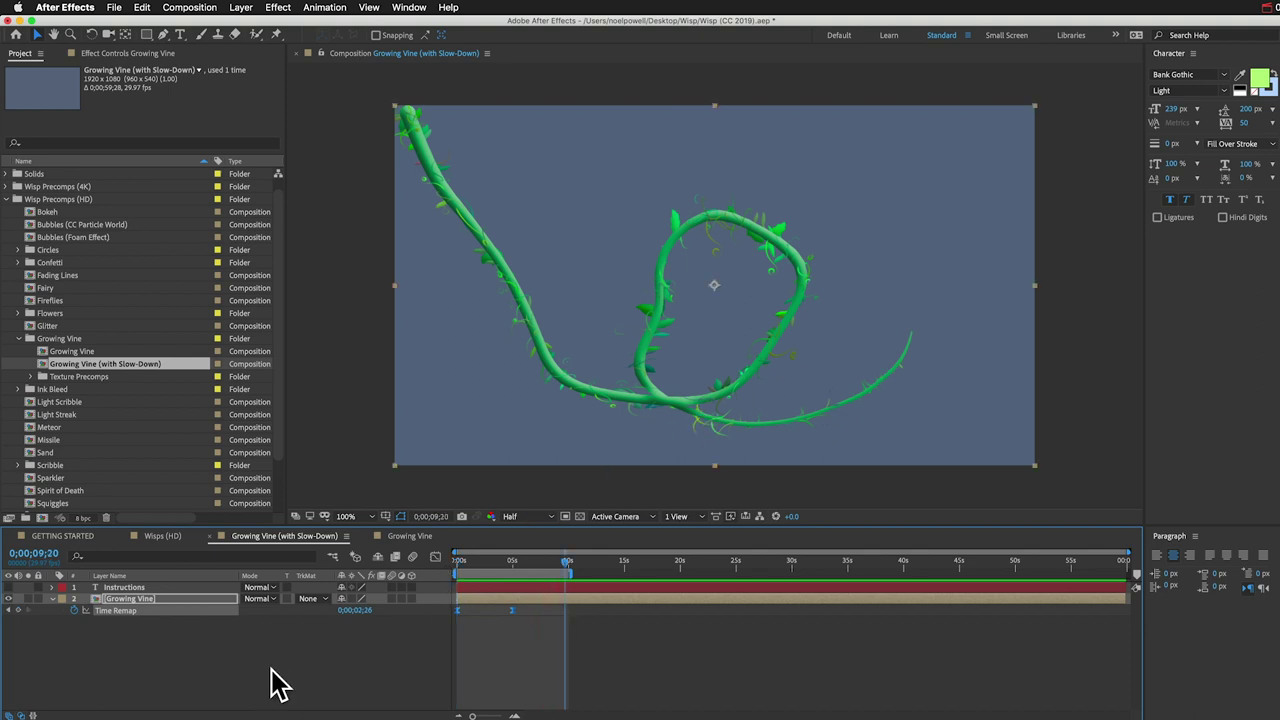
Step: Create a new composition from the Growing Vine composition and enable time remapping on its Growing Vine layer
left_click(64, 352)
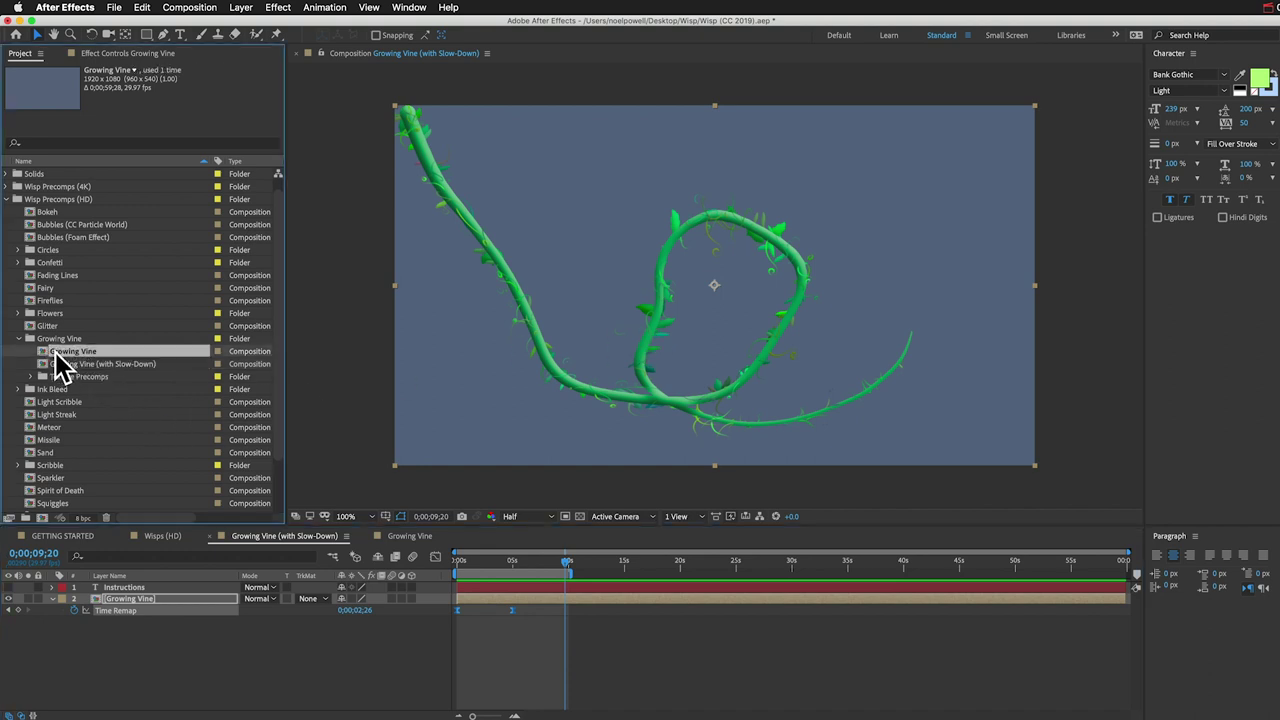
left_click_drag(74, 348, 42, 522)
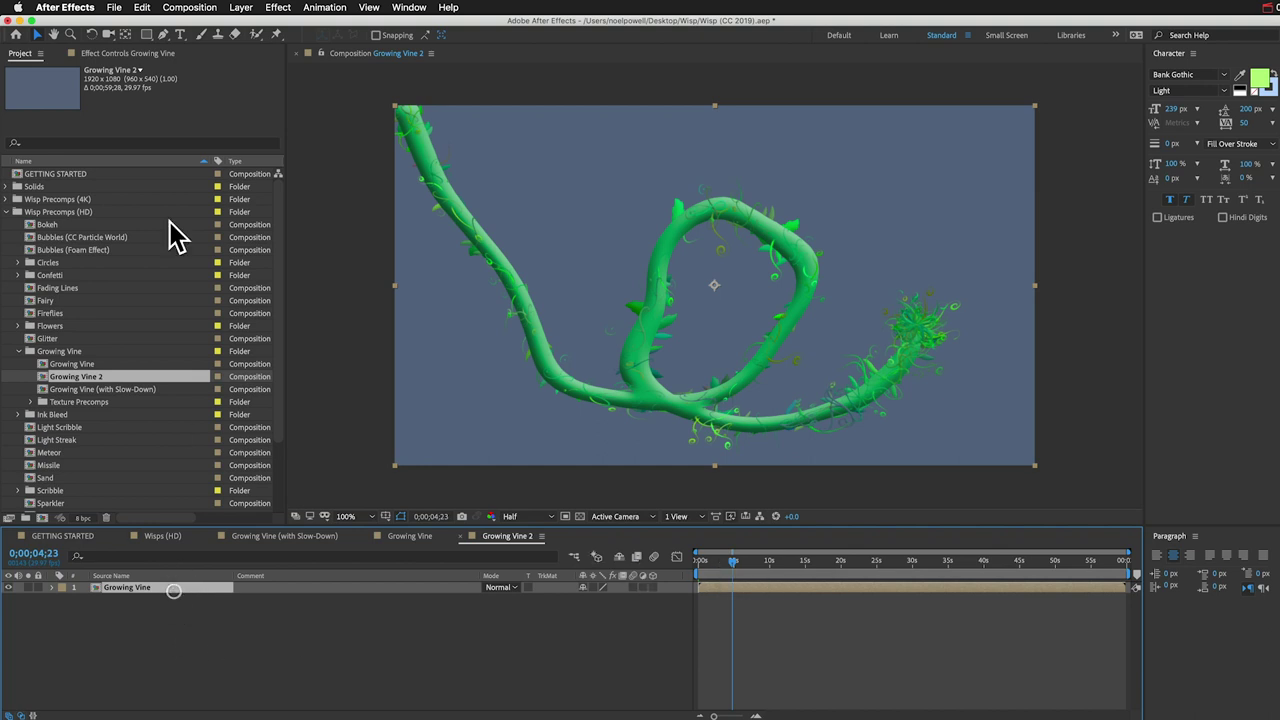
left_click(236, 7)
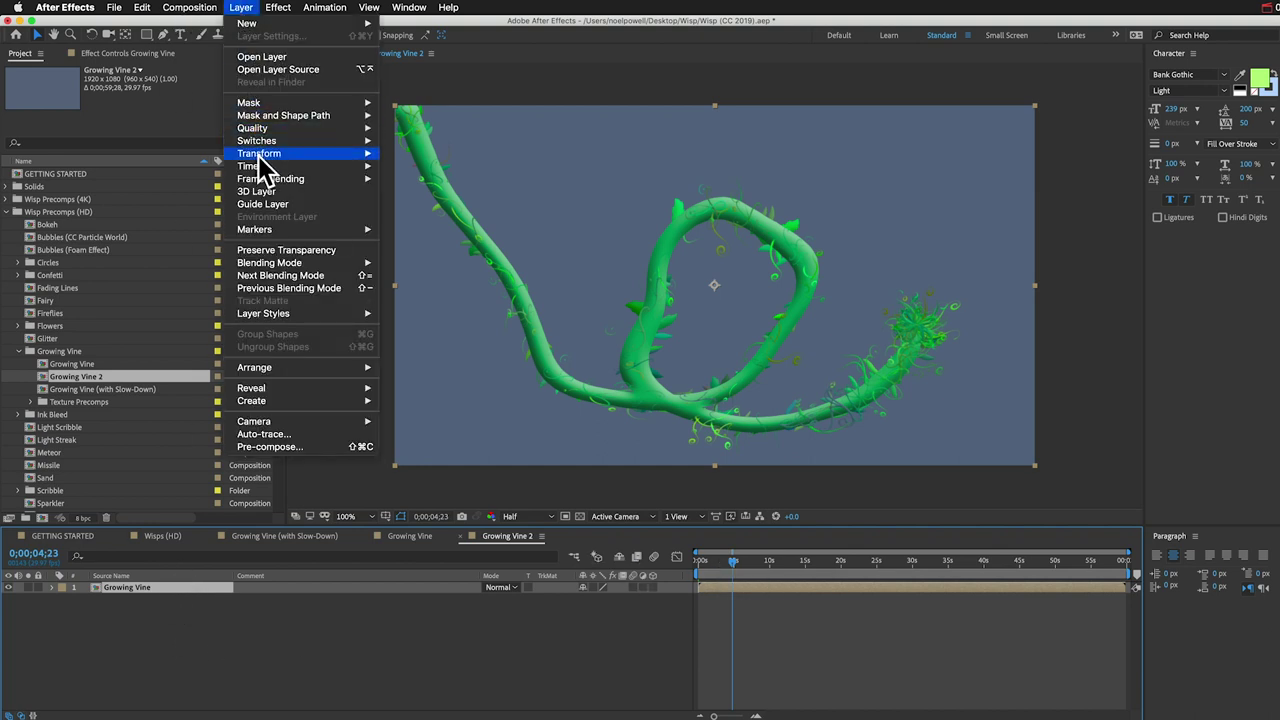
mouse_move(362, 168)
left_click(422, 168)
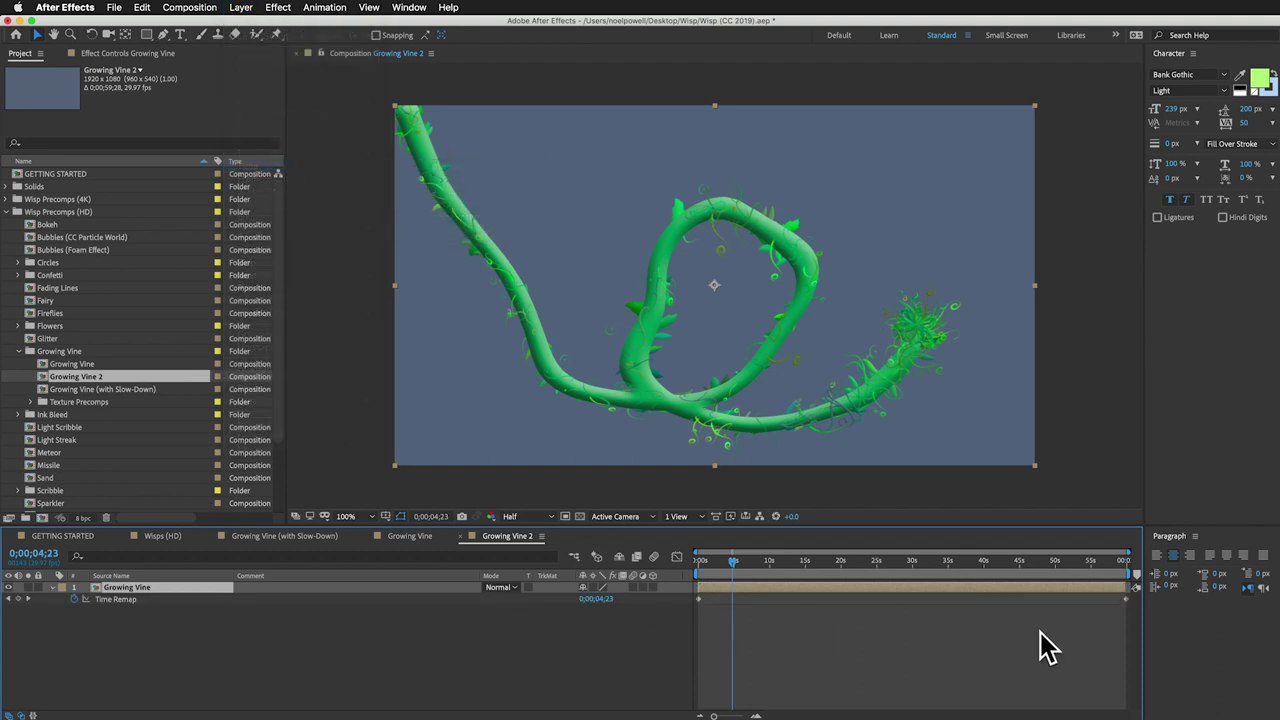
Step: Add a Time Remap keyframe at 0;00;03;16 and delete the original keyframe at the end of the layer
left_click_drag(735, 575, 689, 568)
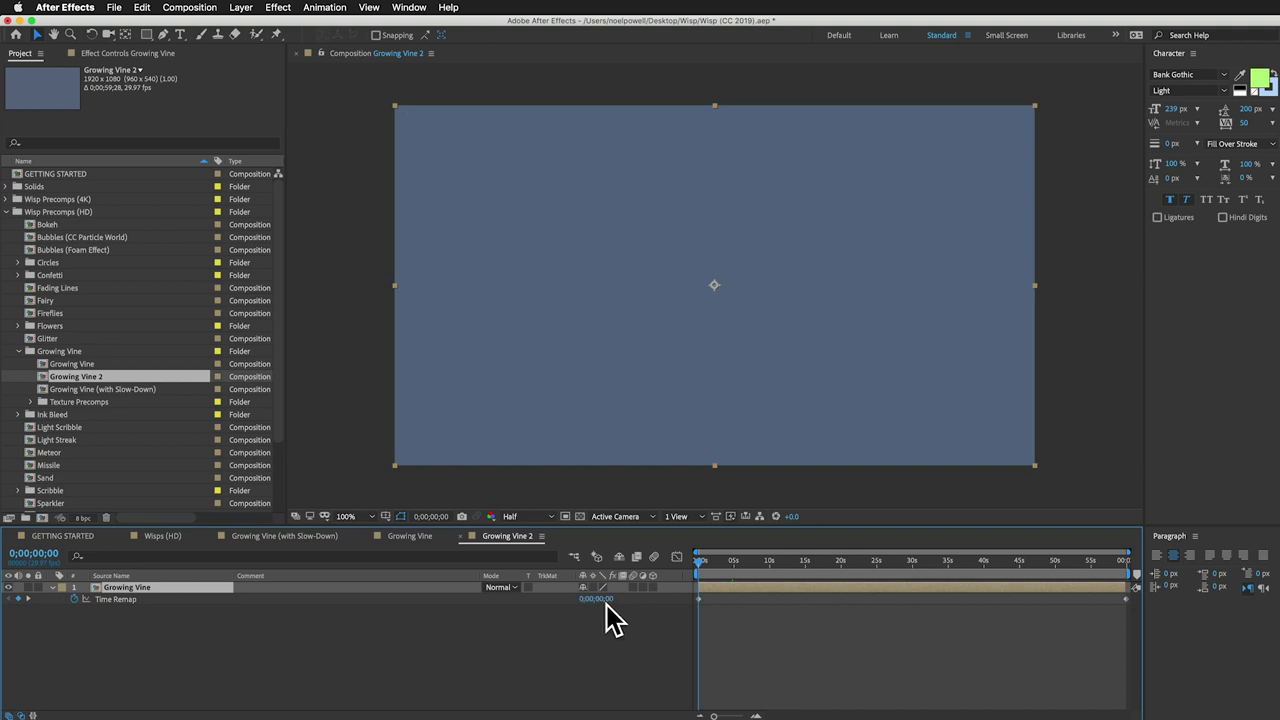
left_click_drag(1020, 557, 1140, 582)
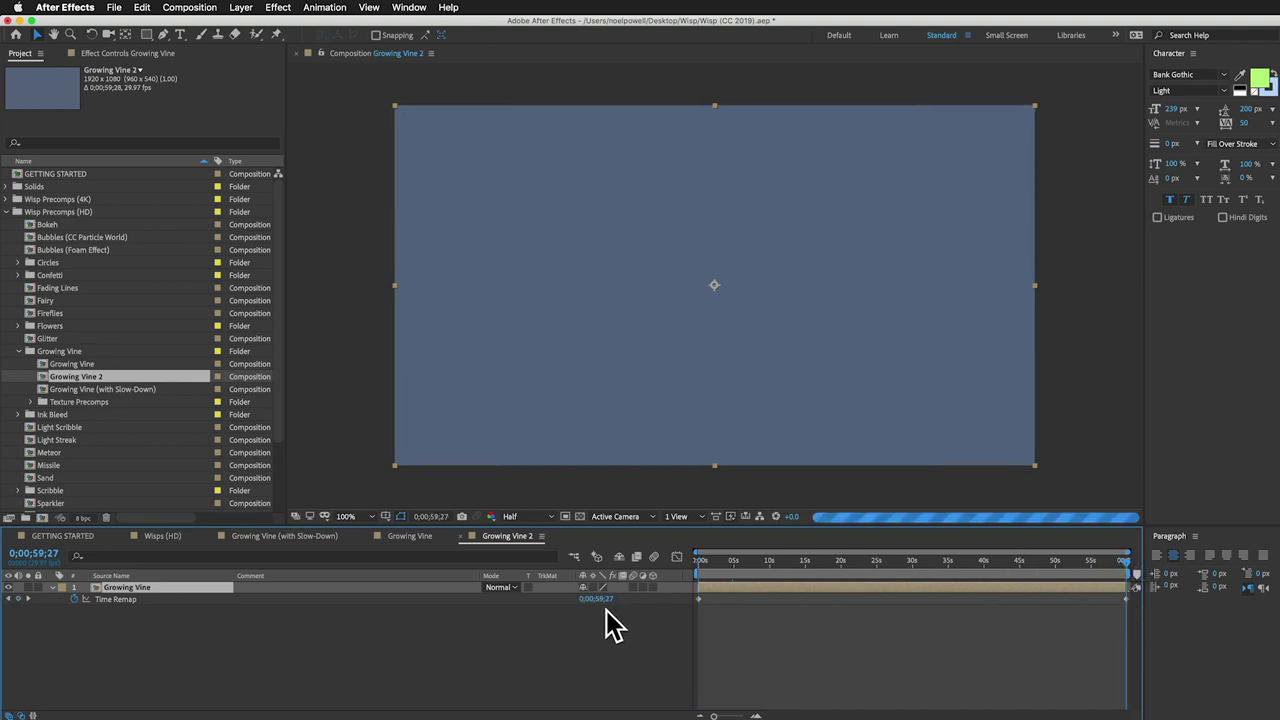
left_click(720, 563)
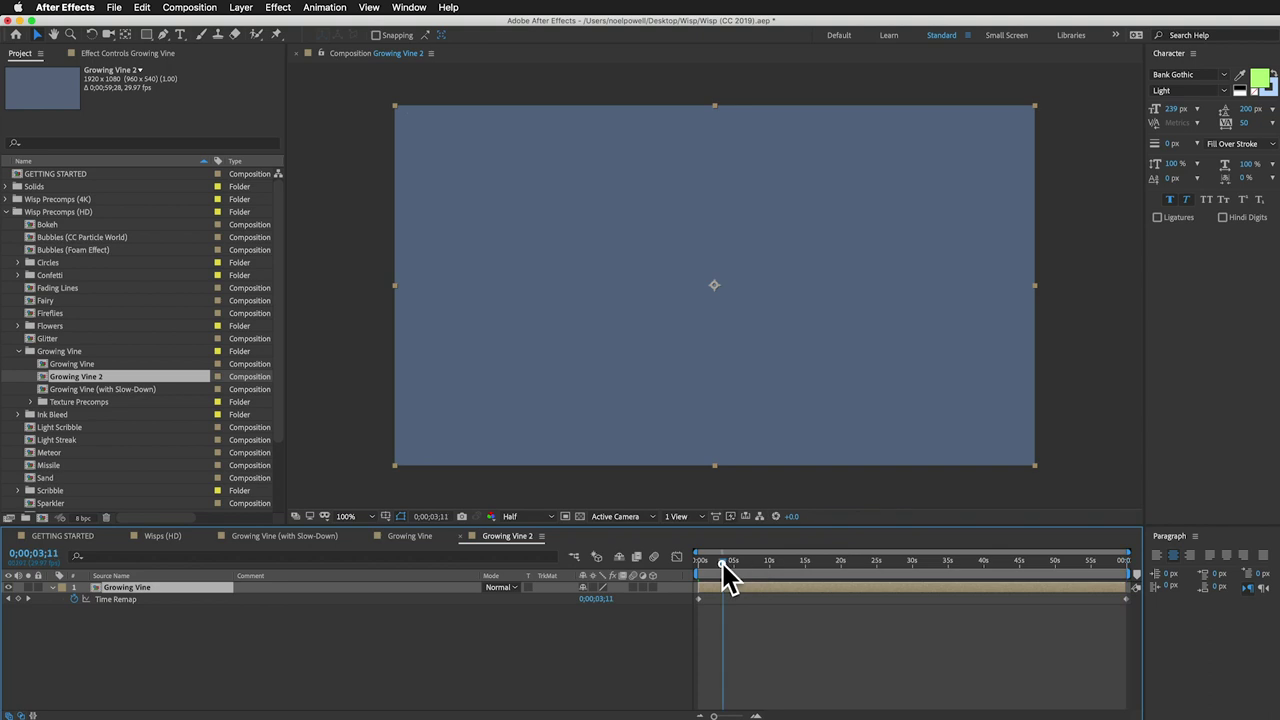
left_click_drag(719, 563, 724, 564)
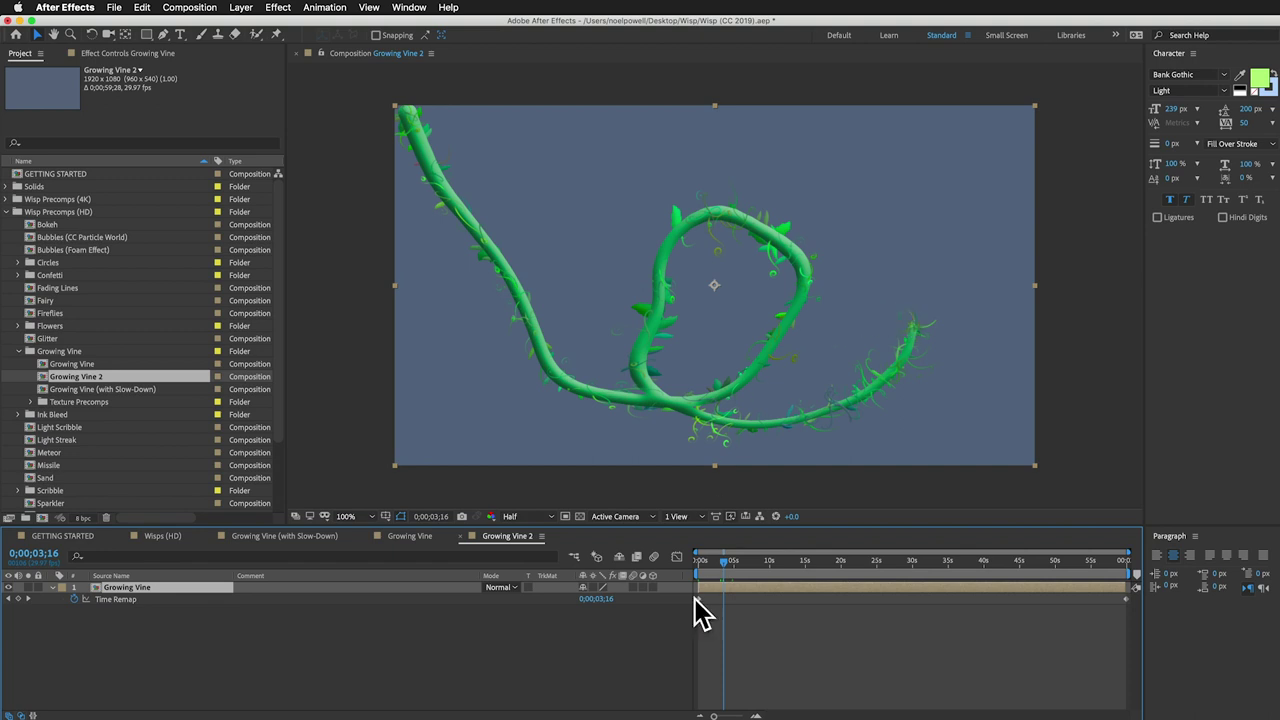
left_click(17, 598)
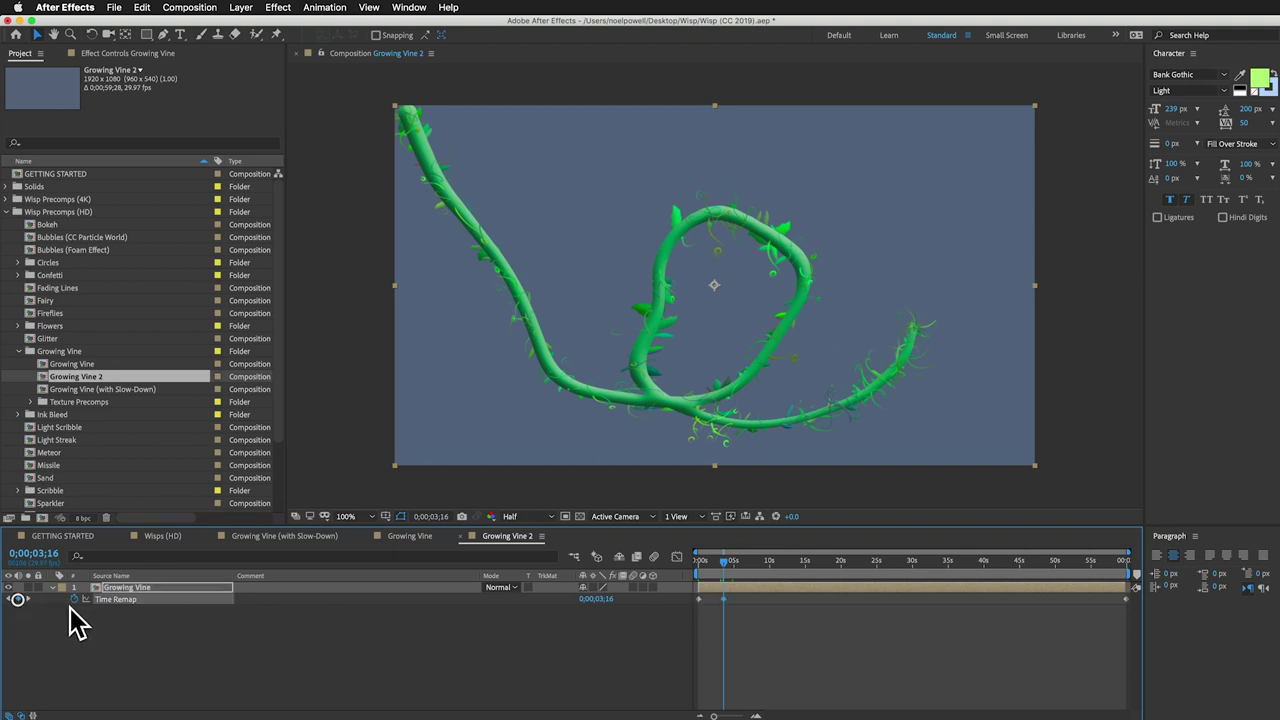
left_click_drag(1102, 600, 1133, 607)
key("BackSpace")
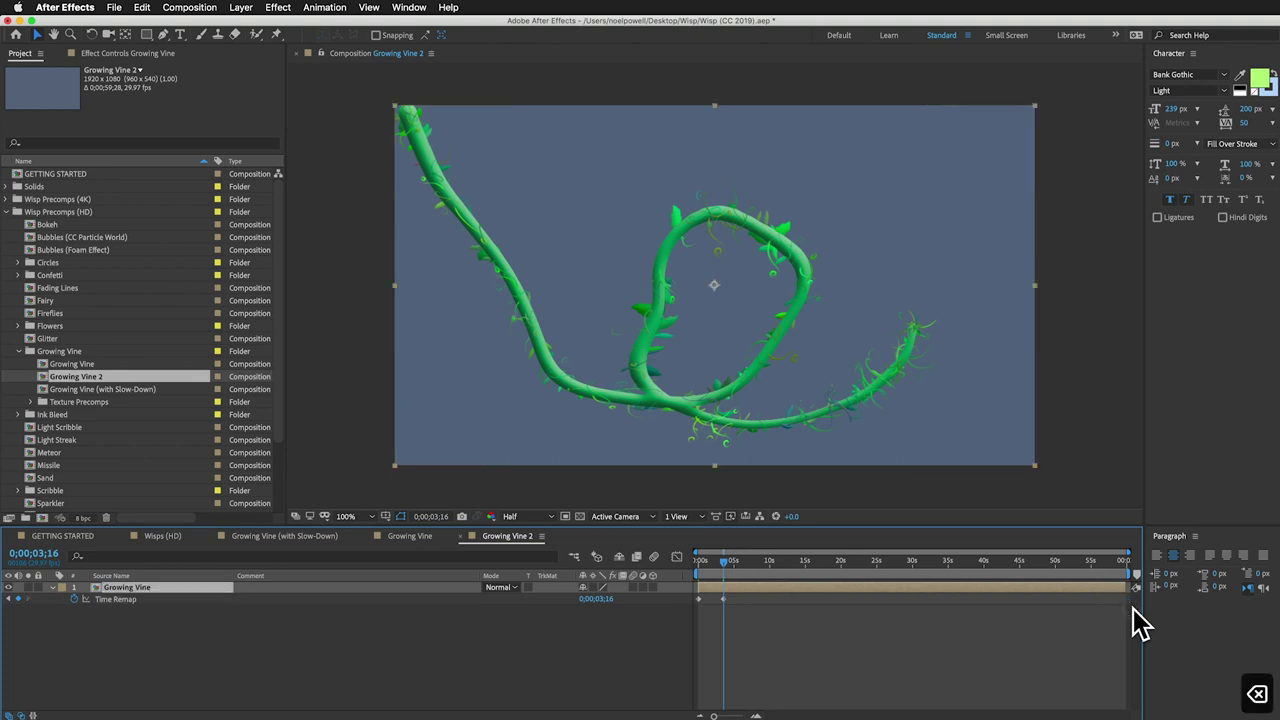
Step: Move the second Time Remap keyframe to 0;00;04;25 and apply easing so the vine's growth slows into it
mouse_move(724, 600)
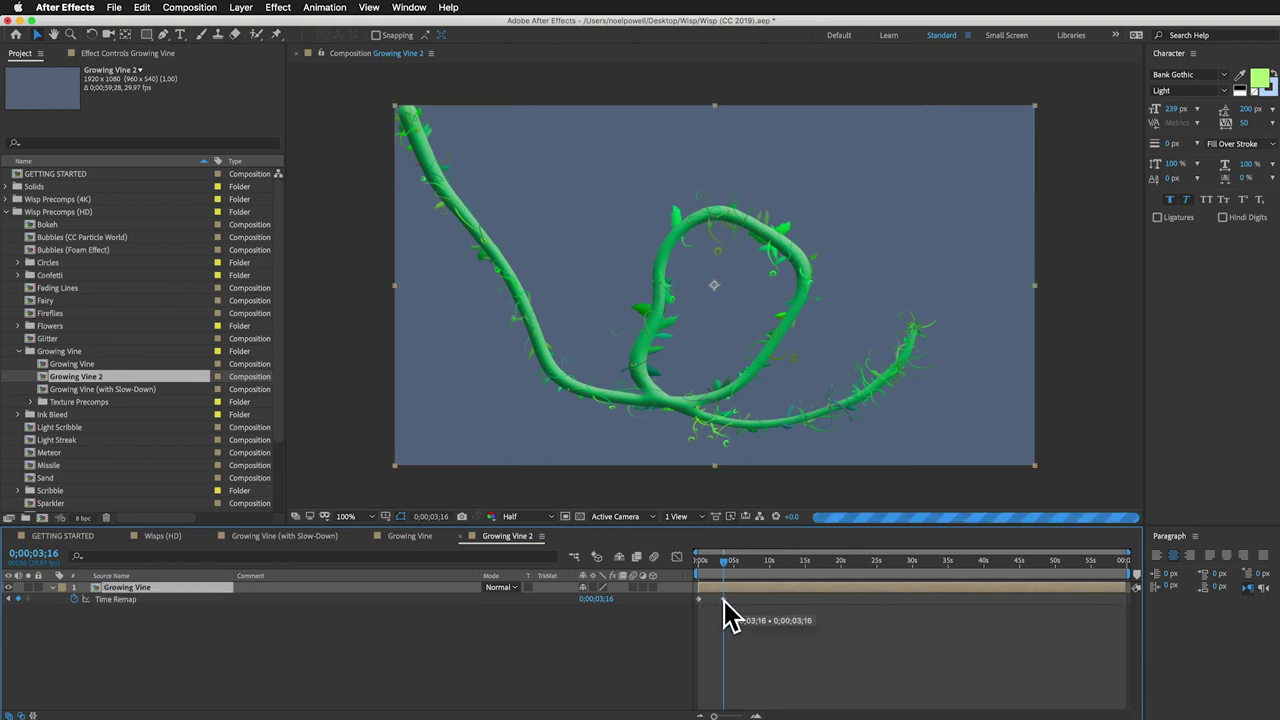
left_click_drag(724, 600, 733, 600)
right_click(733, 600)
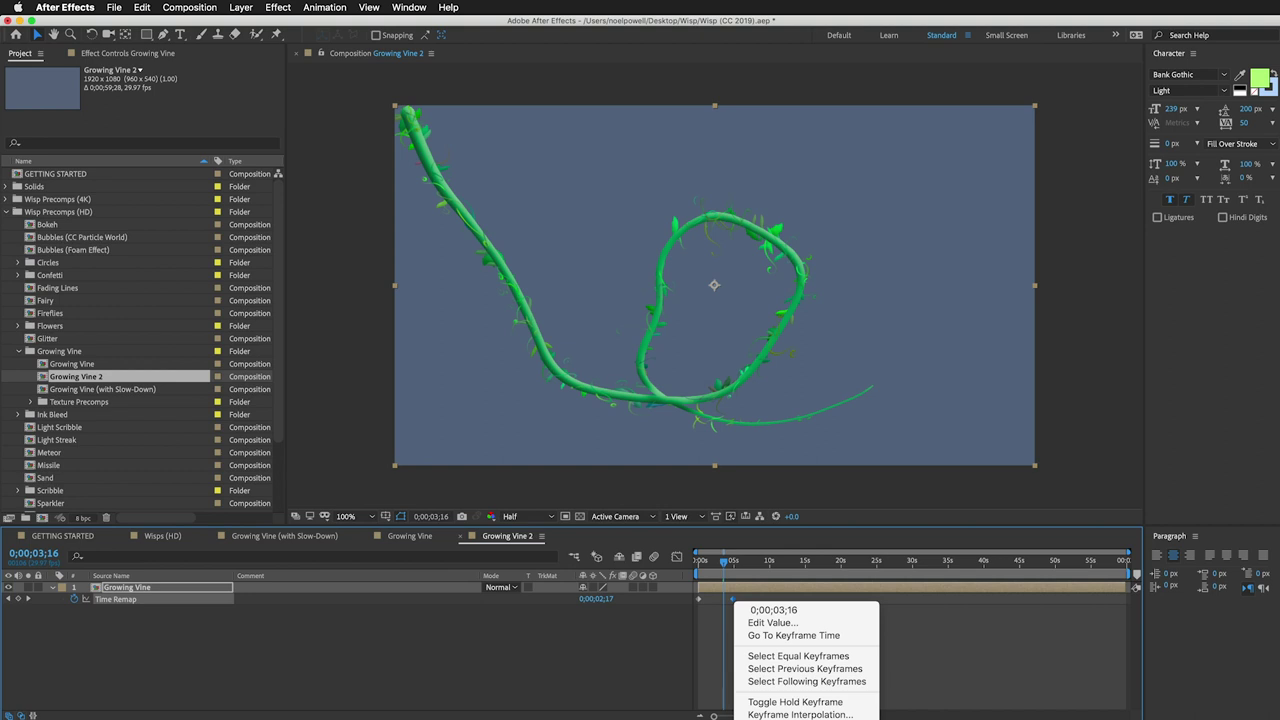
left_click(795, 702)
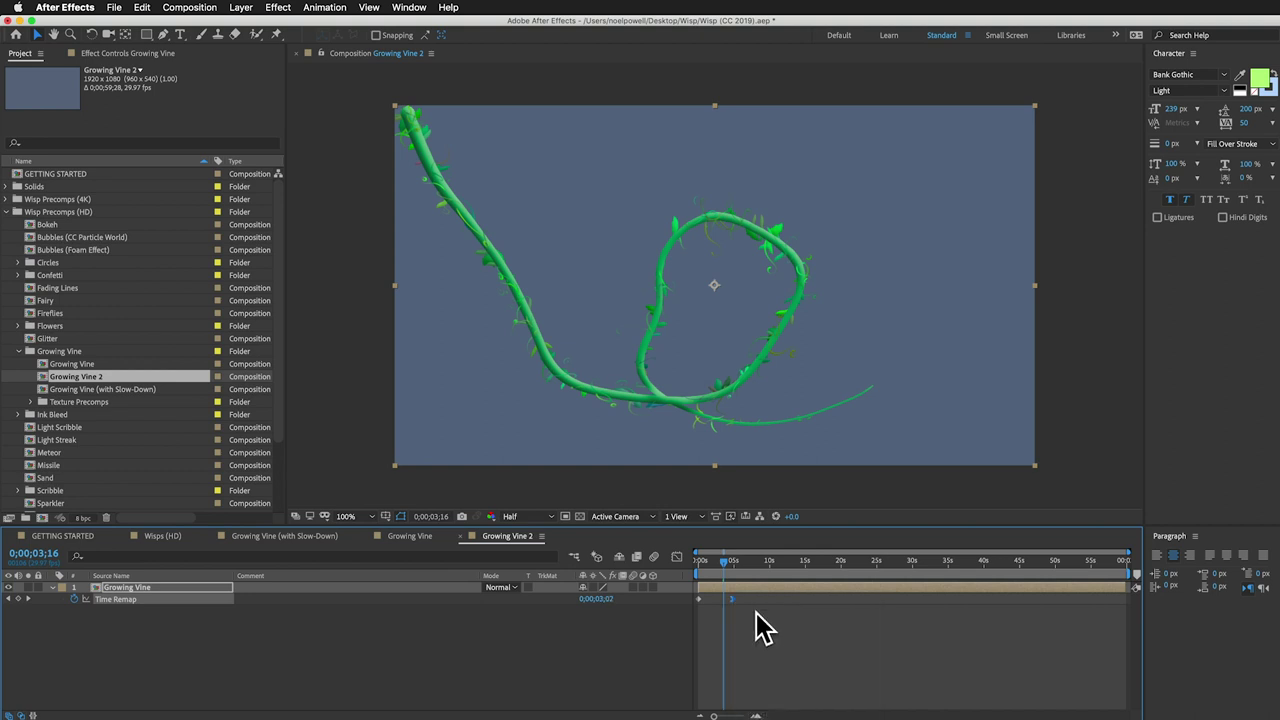
Step: Show the Time Remap speed graph enlarged around its two keyframes and slightly shorten the second keyframe's incoming ease handle
left_click(677, 557)
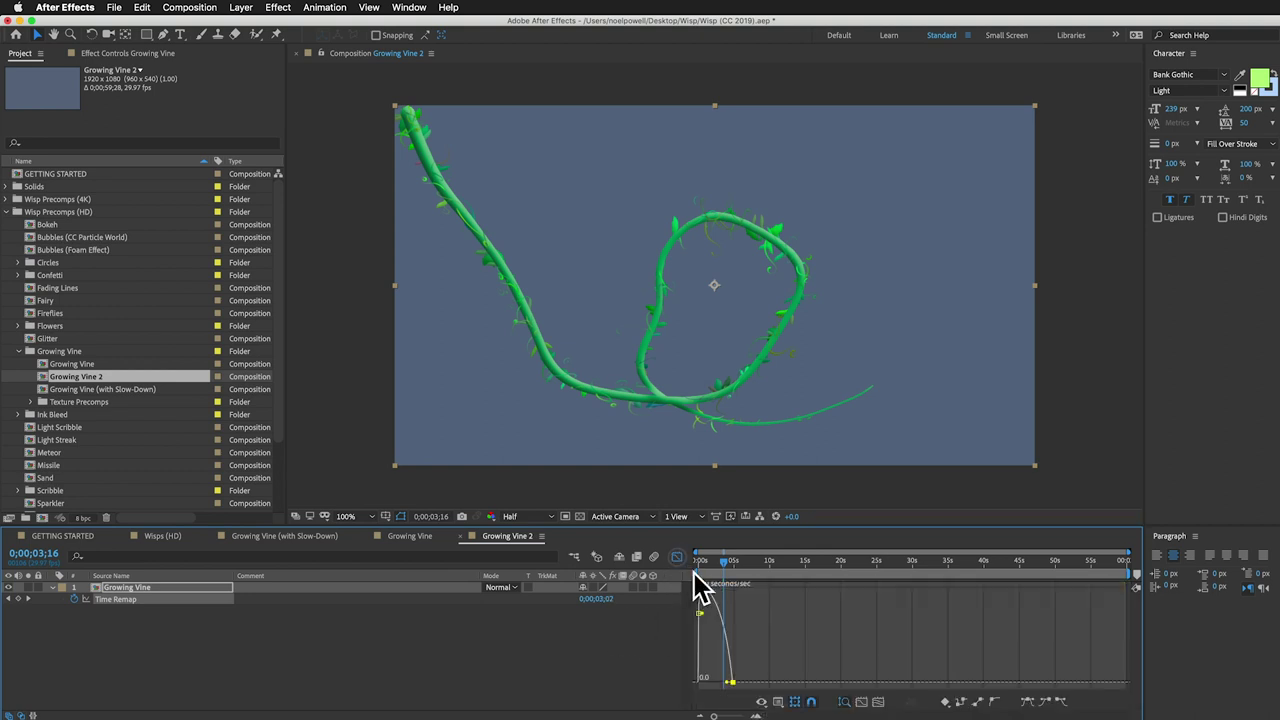
mouse_move(730, 662)
key("equal")
key("equal")
key("equal")
key("equal")
key("minus")
left_click_drag(693, 620, 523, 620)
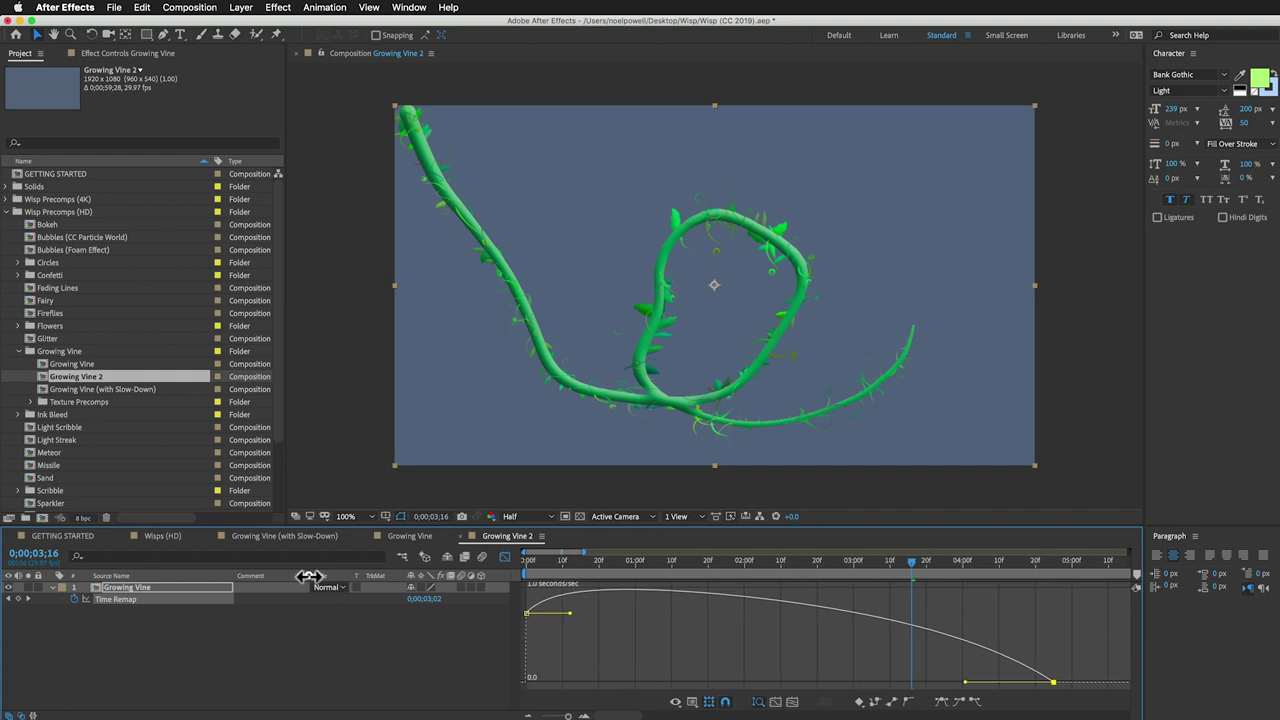
mouse_move(966, 679)
left_mouse_down()
mouse_move(980, 712)
mouse_move(980, 611)
mouse_move(980, 716)
mouse_move(974, 686)
left_mouse_up()
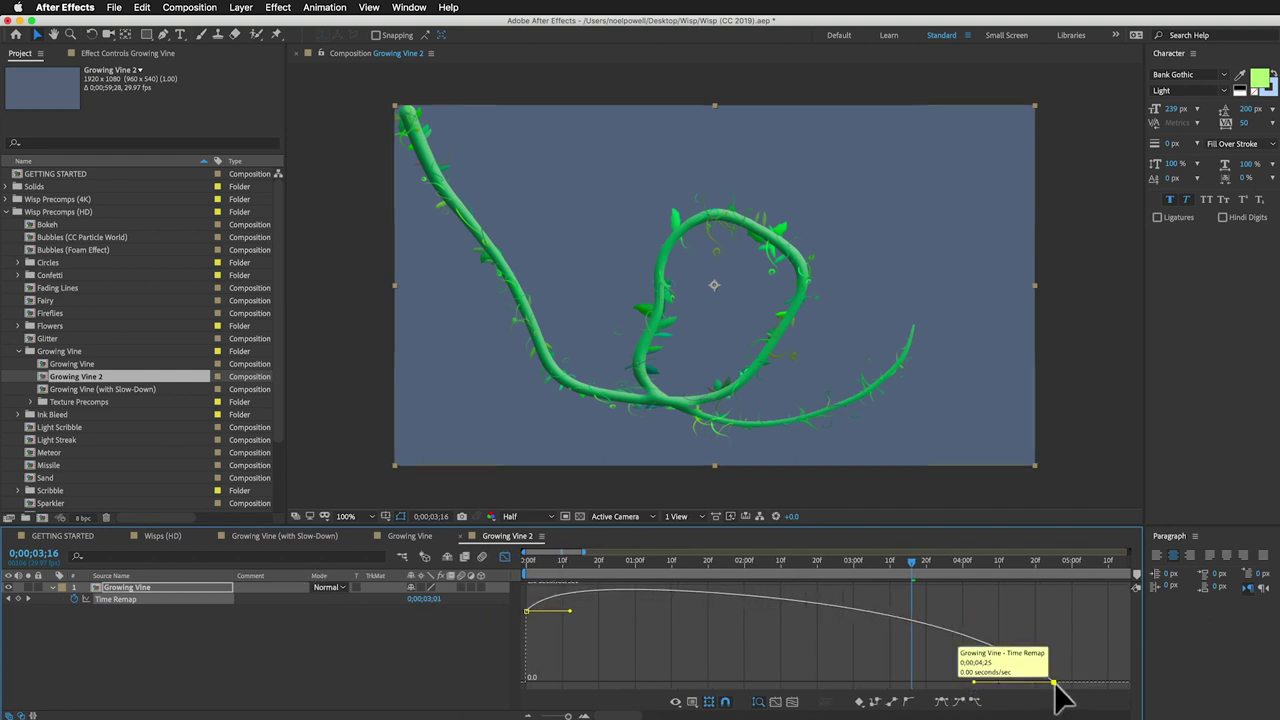
Step: Set the current time to the second Time Remap keyframe at 0;00;04;25 and lengthen its incoming ease handle
mouse_move(1054, 682)
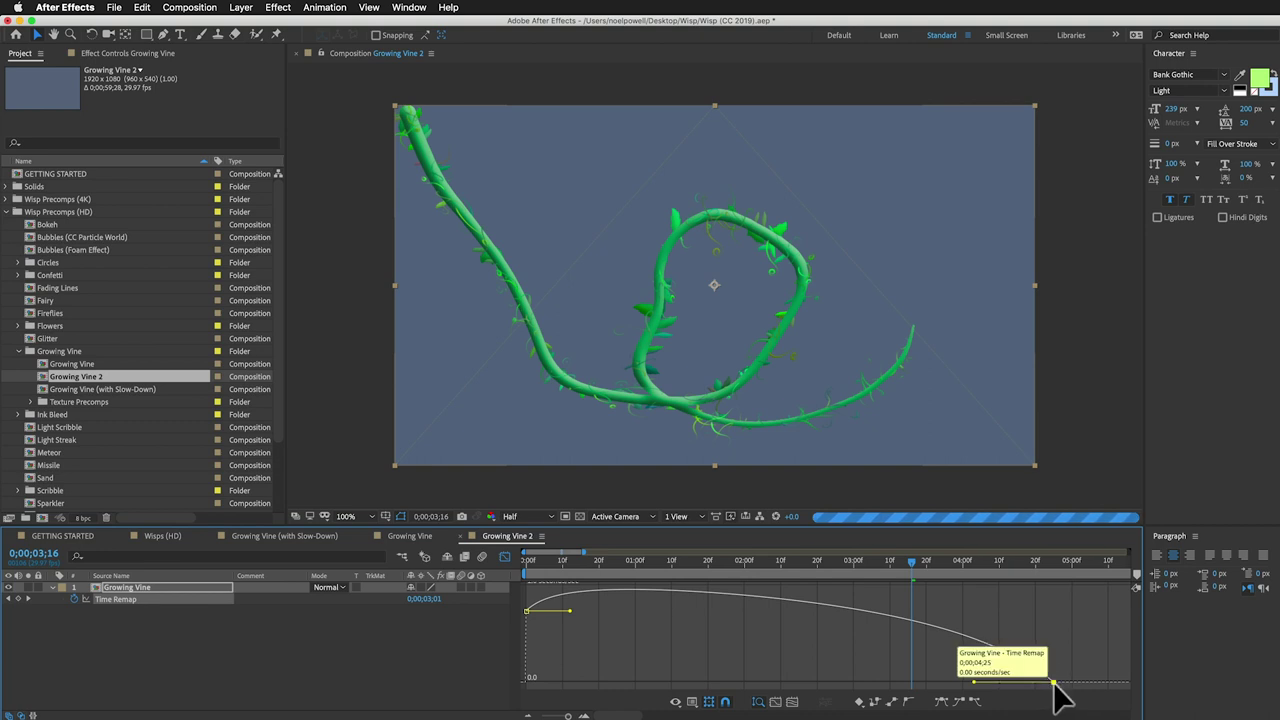
left_click(1053, 682)
left_click(1056, 562)
mouse_move(1013, 652)
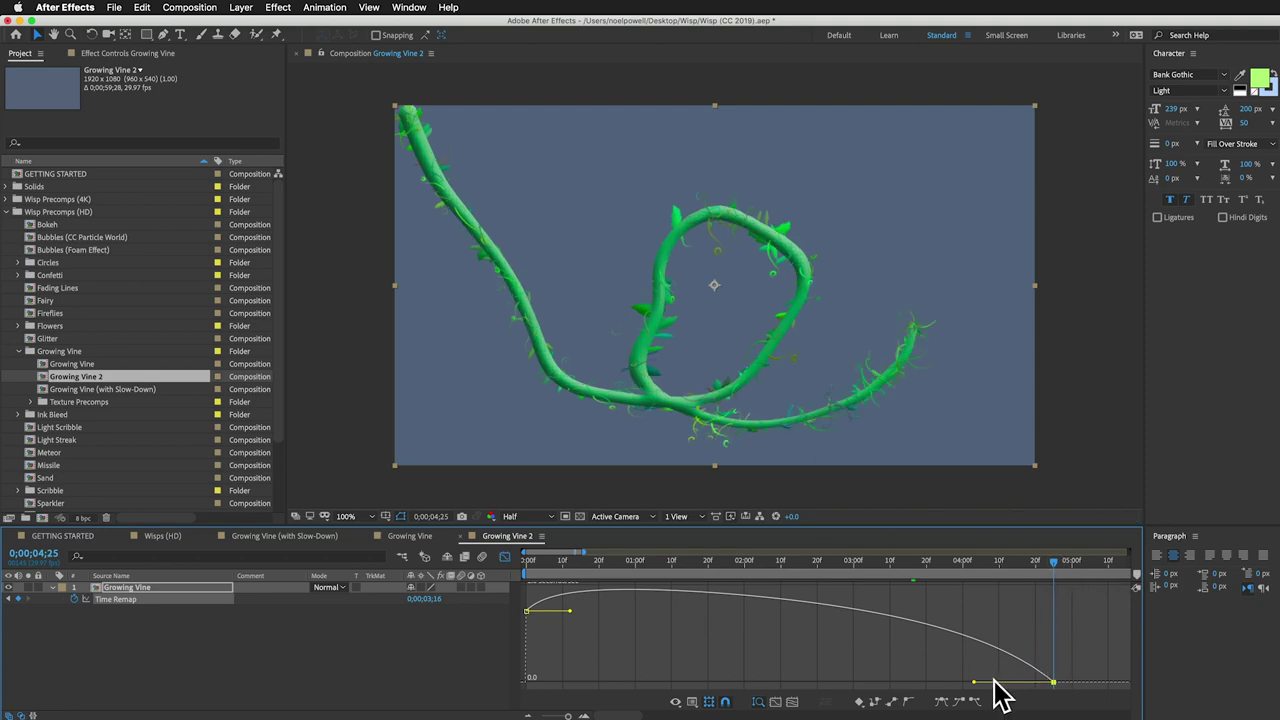
mouse_move(975, 682)
left_mouse_down()
mouse_move(1030, 683)
mouse_move(915, 683)
mouse_move(950, 684)
left_mouse_up()
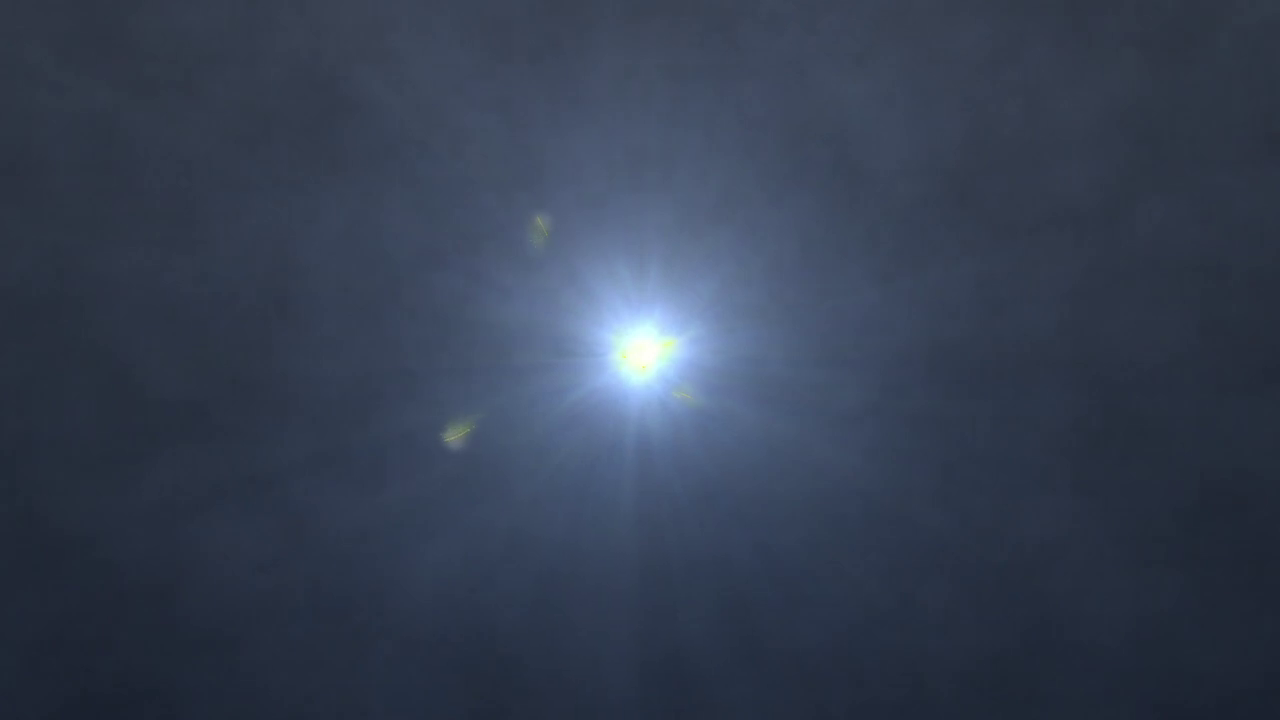